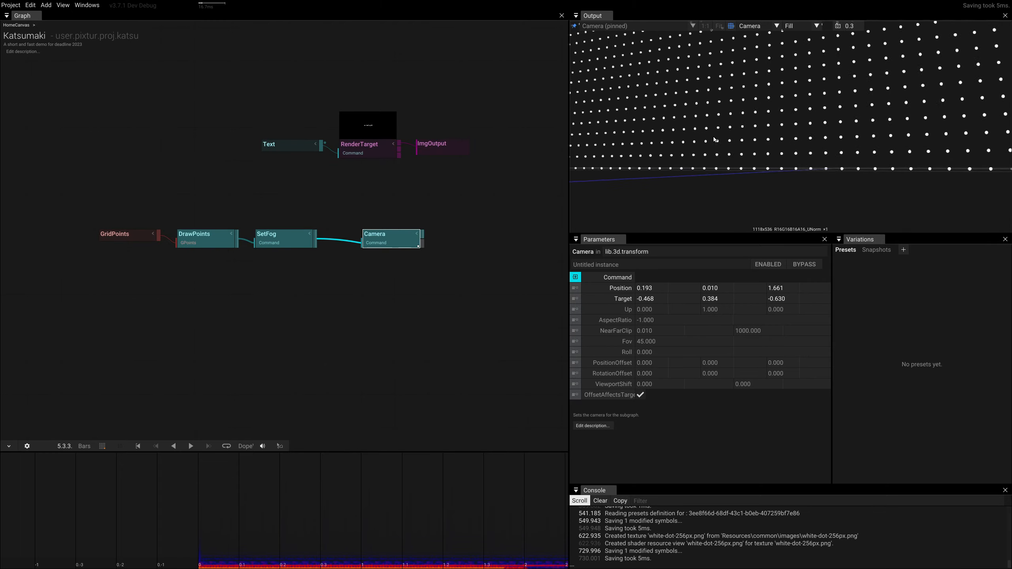
# Fly the Camera to about 2.0, 0.0, 0.9 so it looks up along the dot grid at a steep angle
pyautogui.press('s')
pyautogui.press('d')
pyautogui.press('w')
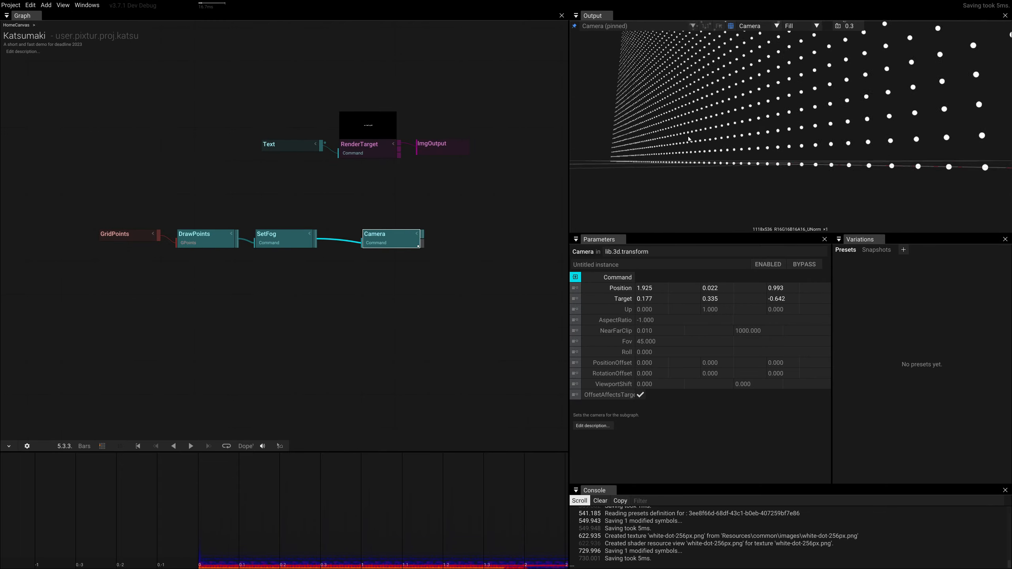
pyautogui.press('q')
pyautogui.press('s')
pyautogui.press('e')
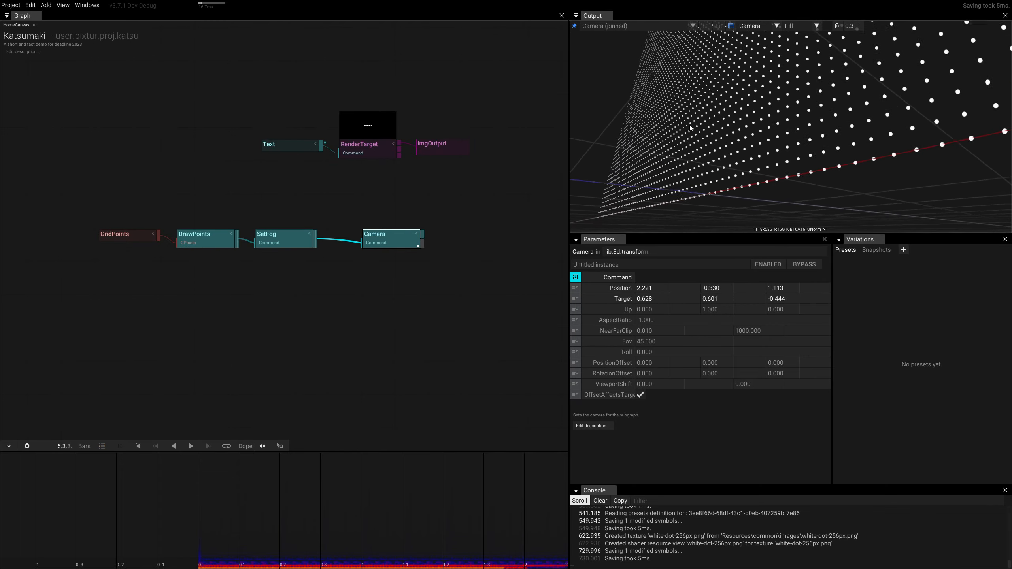
pyautogui.press('w')
# Append a RenderTarget operator to the Camera's output without adding a further operator behind it
pyautogui.moveTo(438, 225); pyautogui.dragTo(358, 242, button='right')
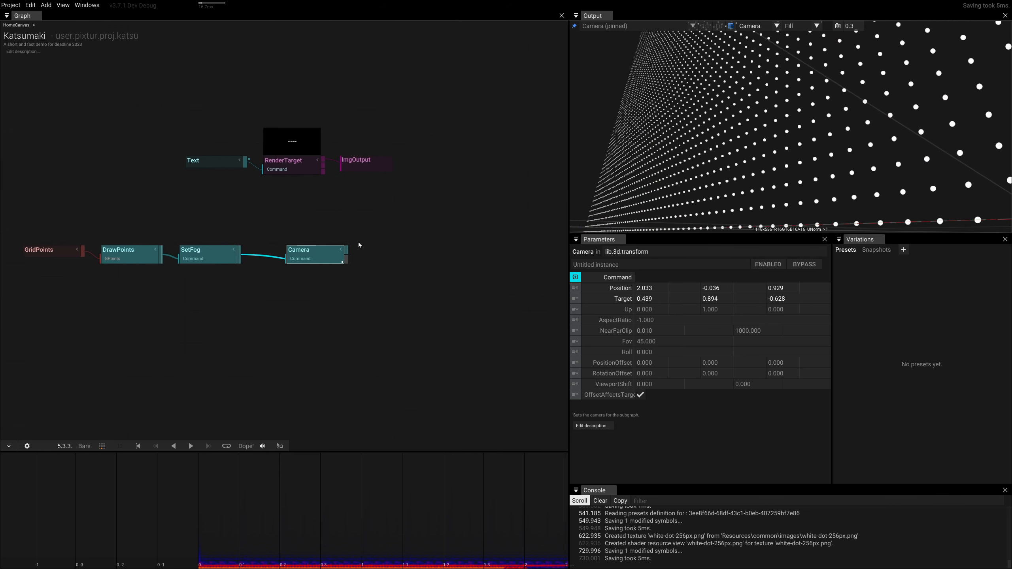
pyautogui.click(343, 251)
pyautogui.write('re')
pyautogui.press('Return')
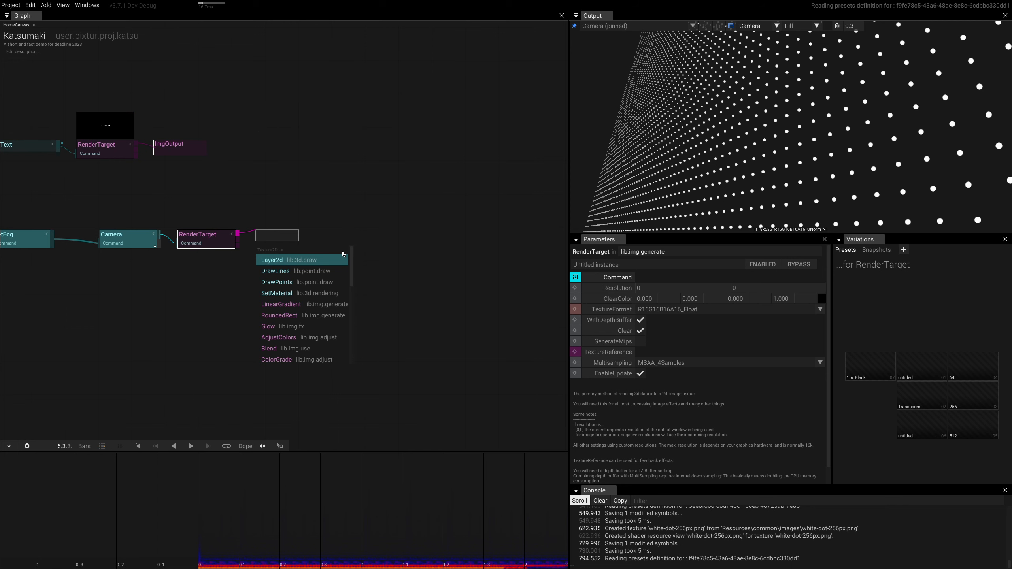
pyautogui.press('Escape')
# Show the new RenderTarget as the graph background, clear that background, and pin the RenderTarget to the output view instead
pyautogui.hotkey('ctrl', 'p')
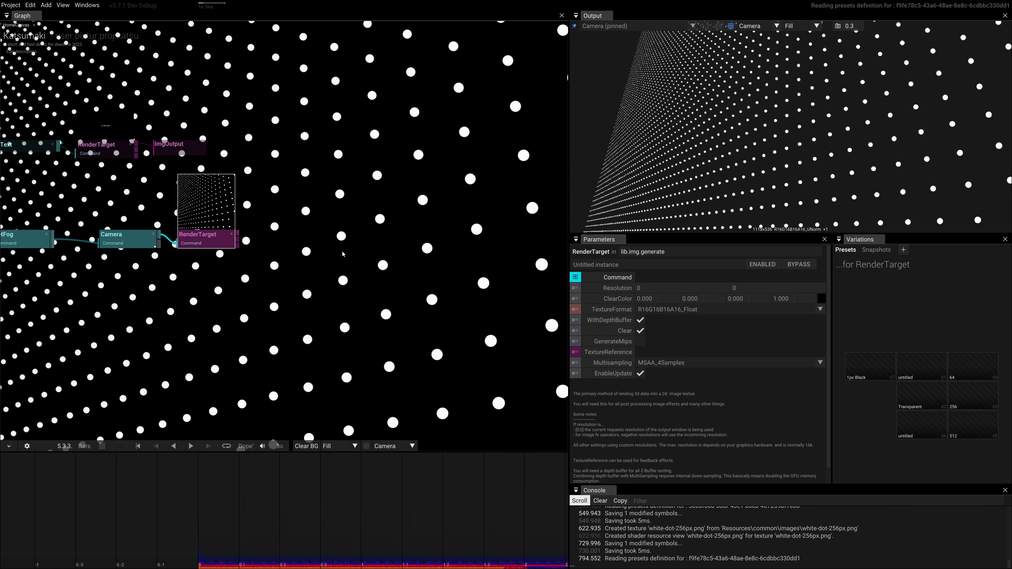
pyautogui.click(306, 446)
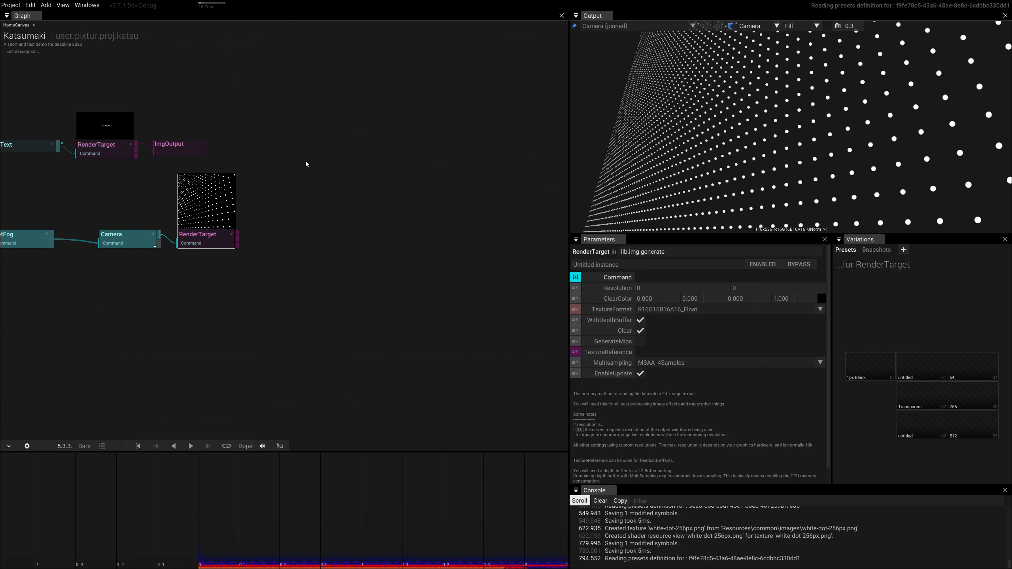
pyautogui.click(220, 216)
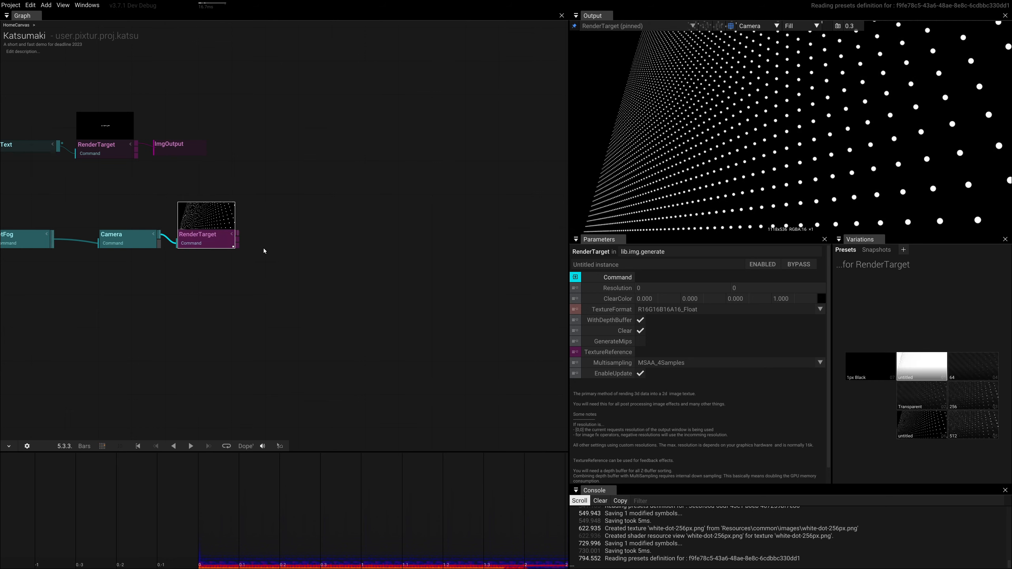
# Set the fog distance of the SetFog operator to 45.3
pyautogui.moveTo(263, 252); pyautogui.dragTo(413, 254, button='right')
pyautogui.scroll(2, 232, 249)
pyautogui.click(133, 245)
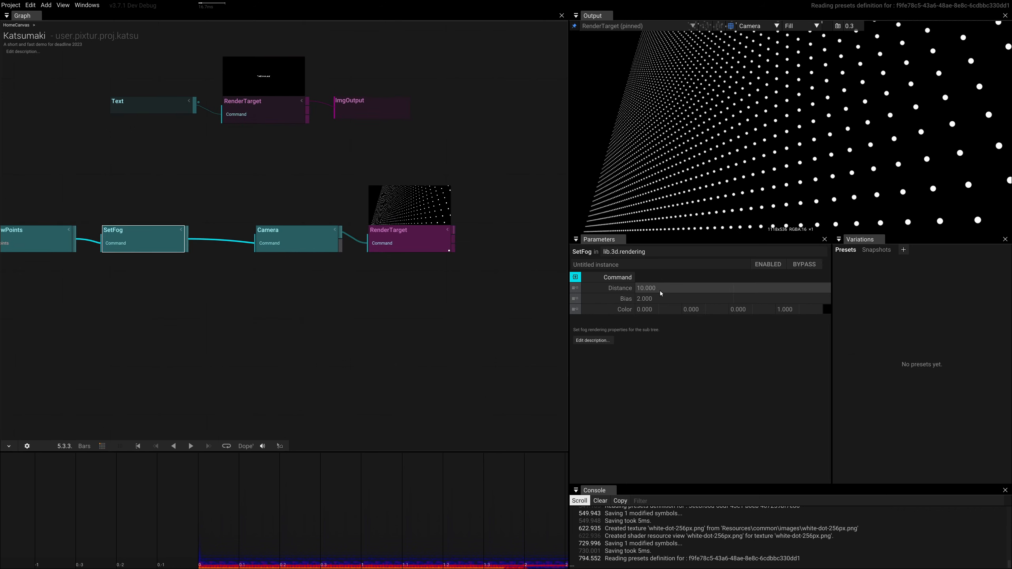
pyautogui.moveTo(663, 290); pyautogui.dragTo(748, 333)
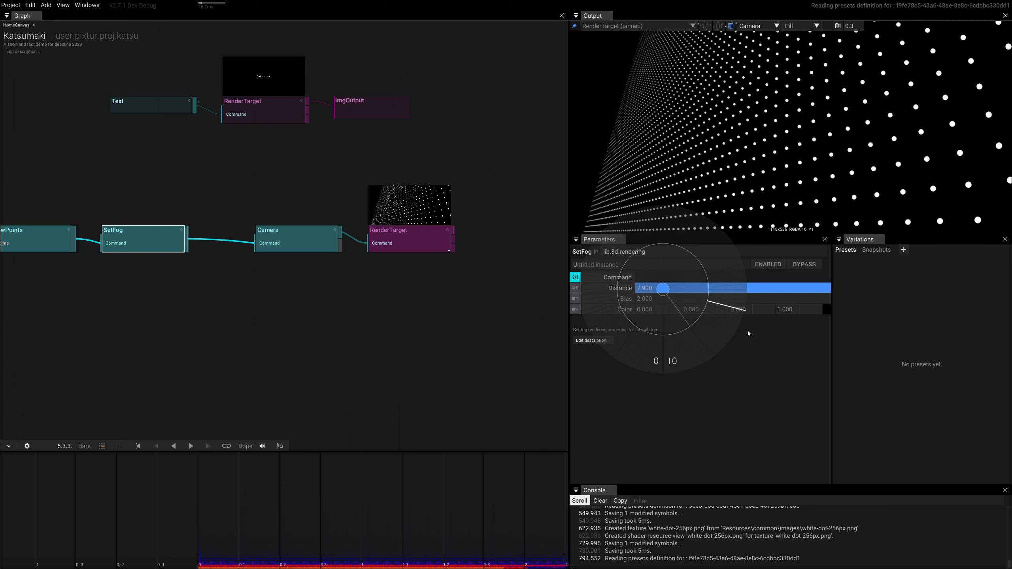
pyautogui.moveTo(760, 278); pyautogui.dragTo(696, 172)
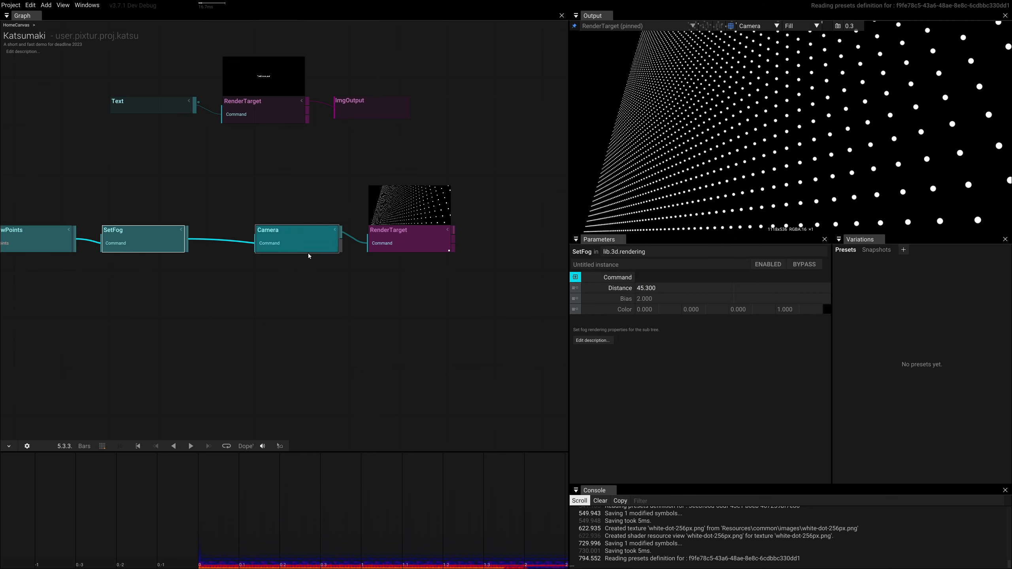
# Reorient the Camera so the dot grid is seen running diagonally into the distance
pyautogui.moveTo(182, 280); pyautogui.dragTo(357, 280, button='right')
pyautogui.click(65, 241)
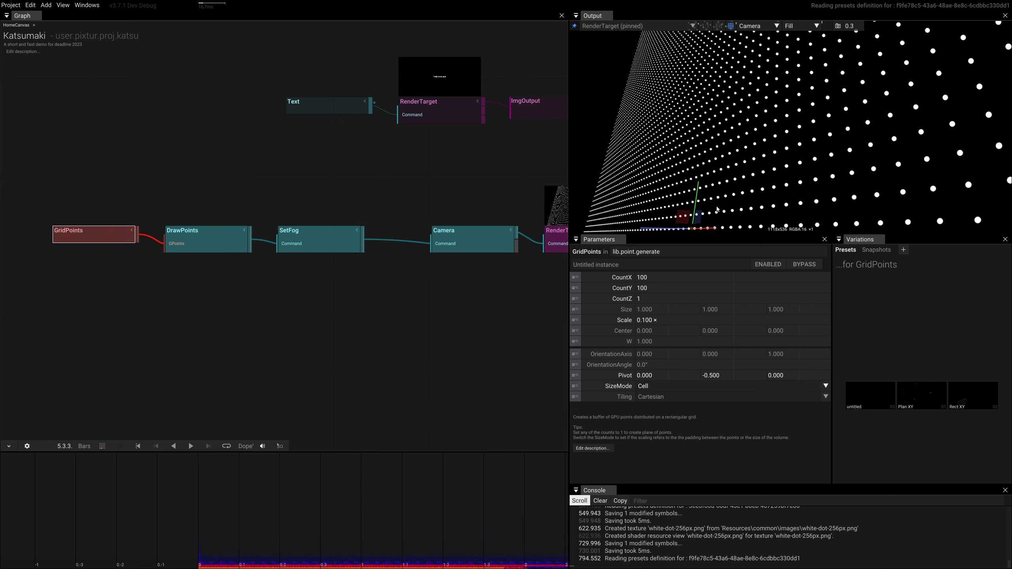
pyautogui.click(486, 241)
pyautogui.moveTo(753, 175)
pyautogui.mouseDown()
pyautogui.moveTo(752, 151)
pyautogui.moveTo(745, 161)
pyautogui.mouseUp()
pyautogui.moveTo(702, 133); pyautogui.dragTo(709, 121)
pyautogui.moveTo(710, 122); pyautogui.dragTo(707, 128, button='right')
# Set the CountY of the GridPoints operator to 373
pyautogui.click(182, 239)
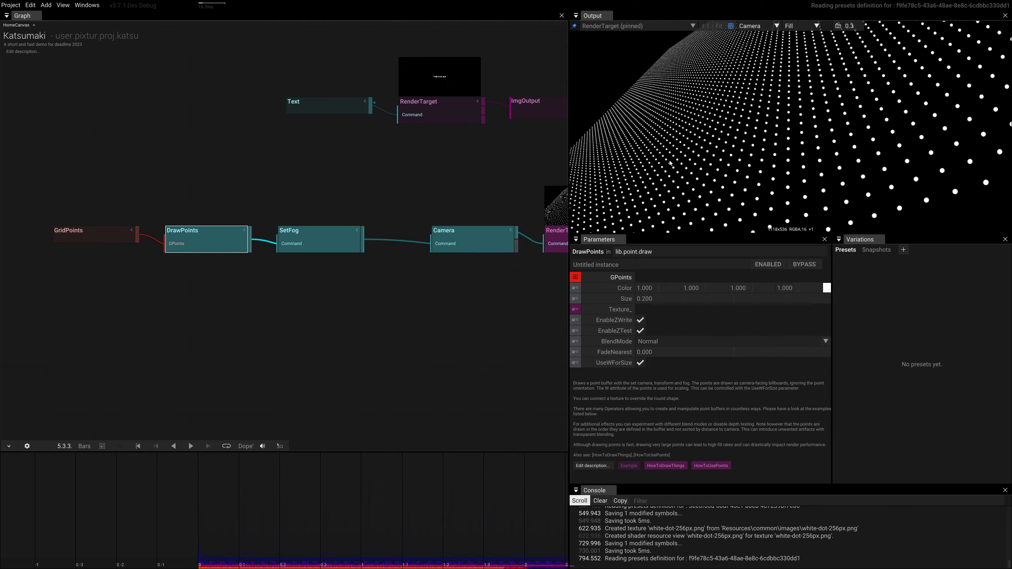
pyautogui.click(92, 234)
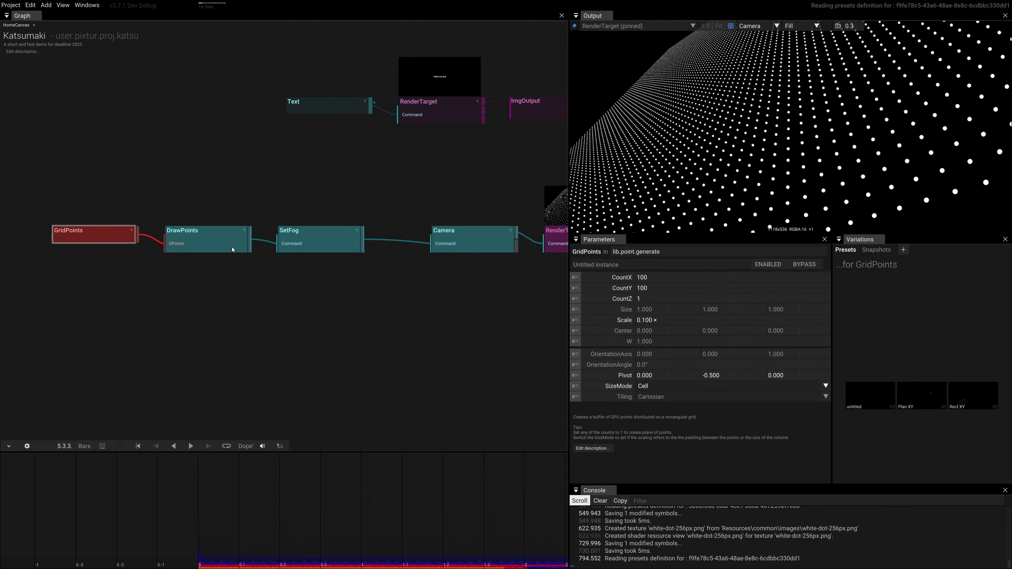
pyautogui.moveTo(663, 298); pyautogui.dragTo(641, 398)
pyautogui.moveTo(658, 288); pyautogui.dragTo(795, 168)
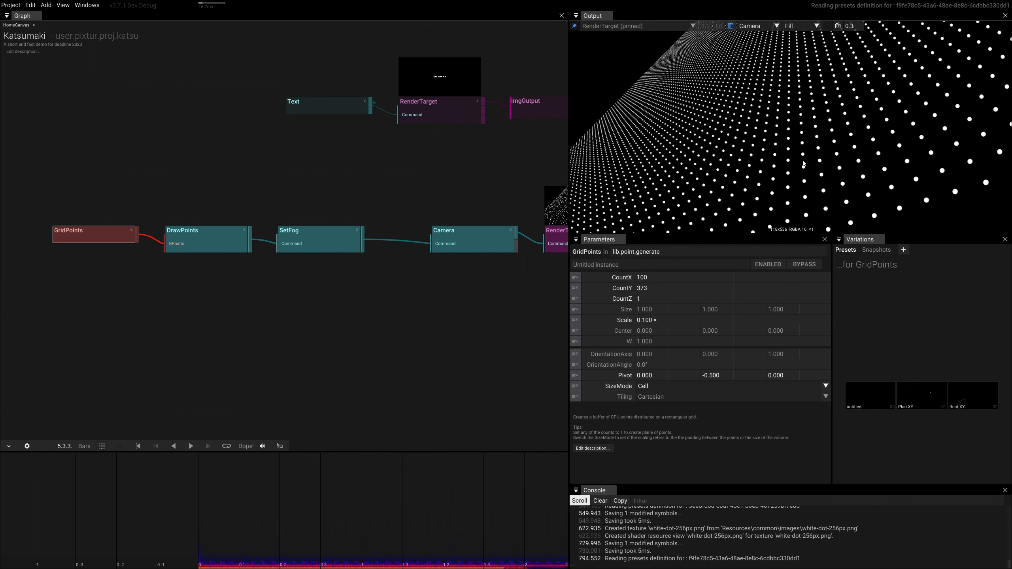
# Change the output's camera control to the locked mode and turn the view so the grid's near edge crosses the image diagonally
pyautogui.click(772, 27)
pyautogui.click(763, 59)
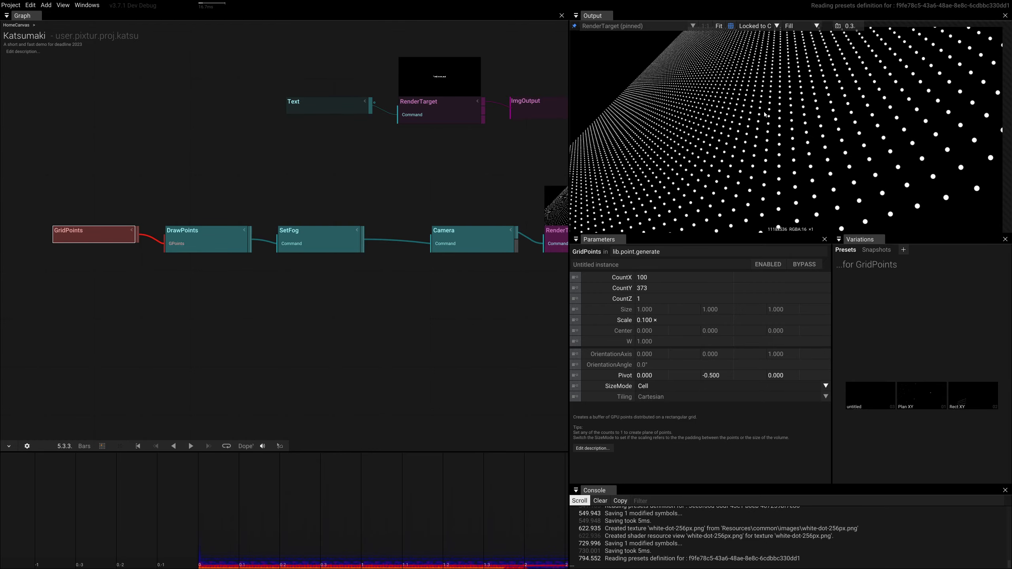
pyautogui.moveTo(771, 113); pyautogui.dragTo(739, 116, button='right')
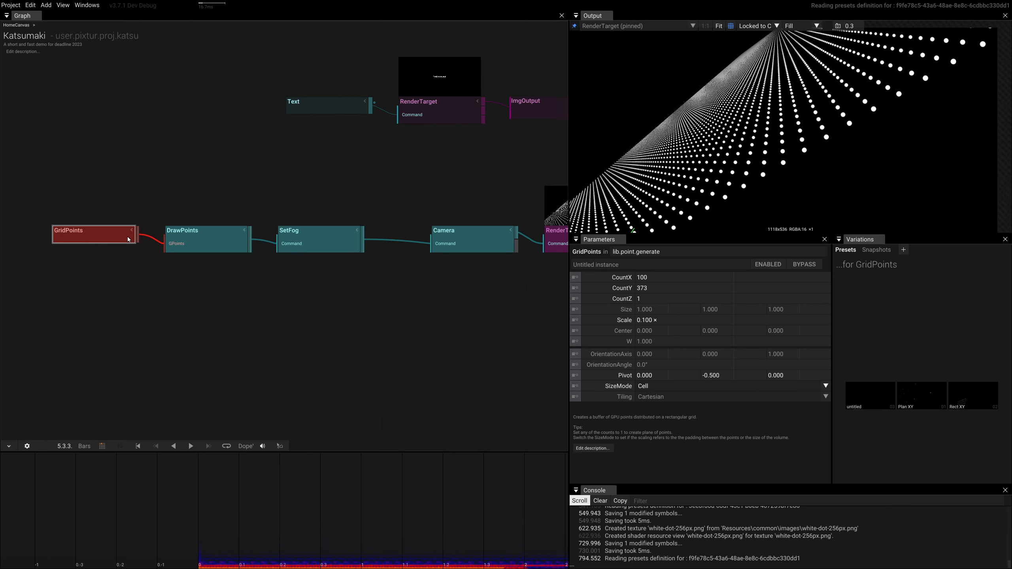
# Set the GridPoints counts to 156 in X and 337 in Y
pyautogui.moveTo(642, 277); pyautogui.dragTo(622, 231)
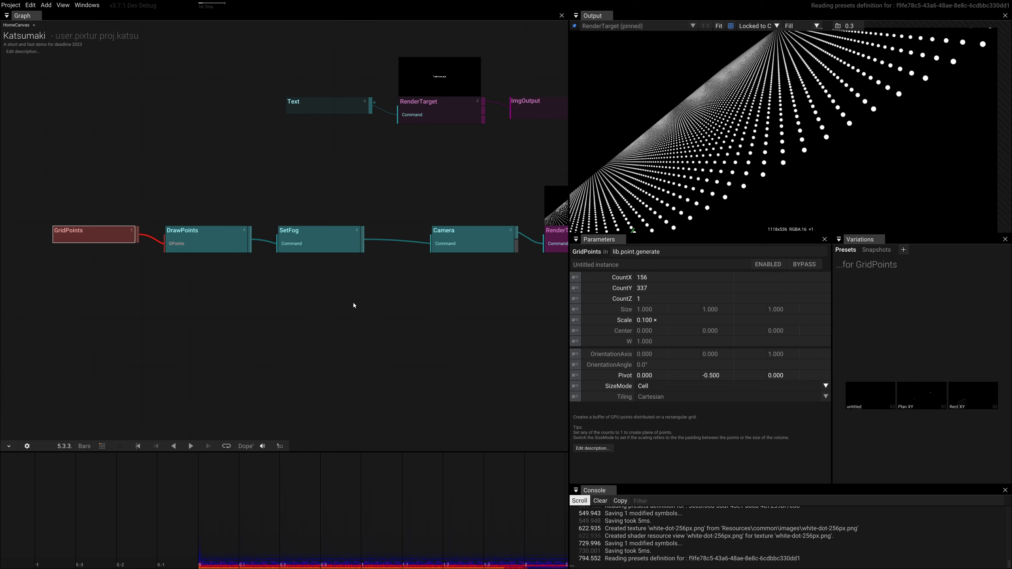
# Insert a RandomizePoints operator between GridPoints and DrawPoints
pyautogui.moveTo(345, 280); pyautogui.dragTo(379, 294, button='right')
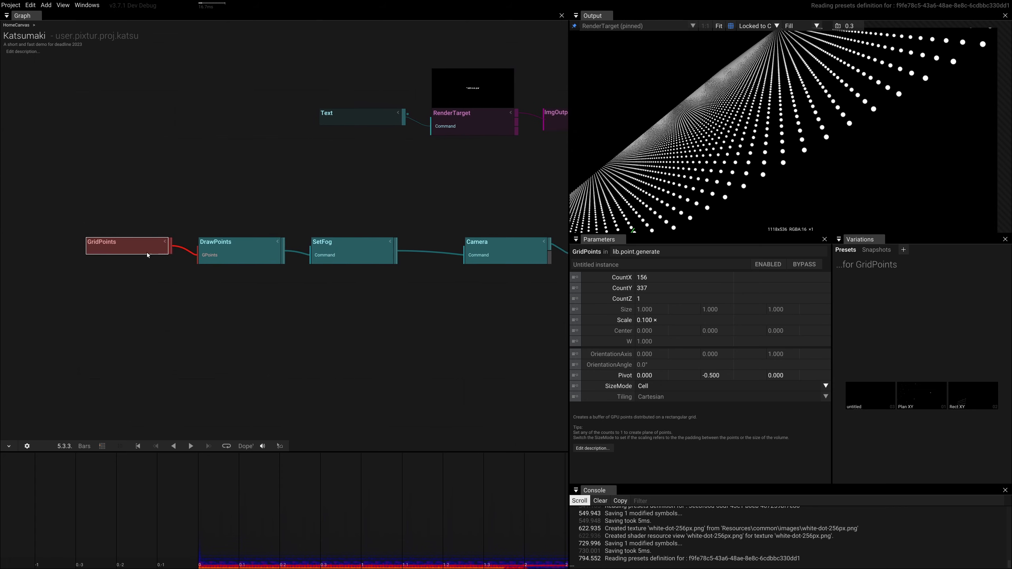
pyautogui.moveTo(148, 252); pyautogui.dragTo(57, 252)
pyautogui.press('Tab')
pyautogui.write('ran')
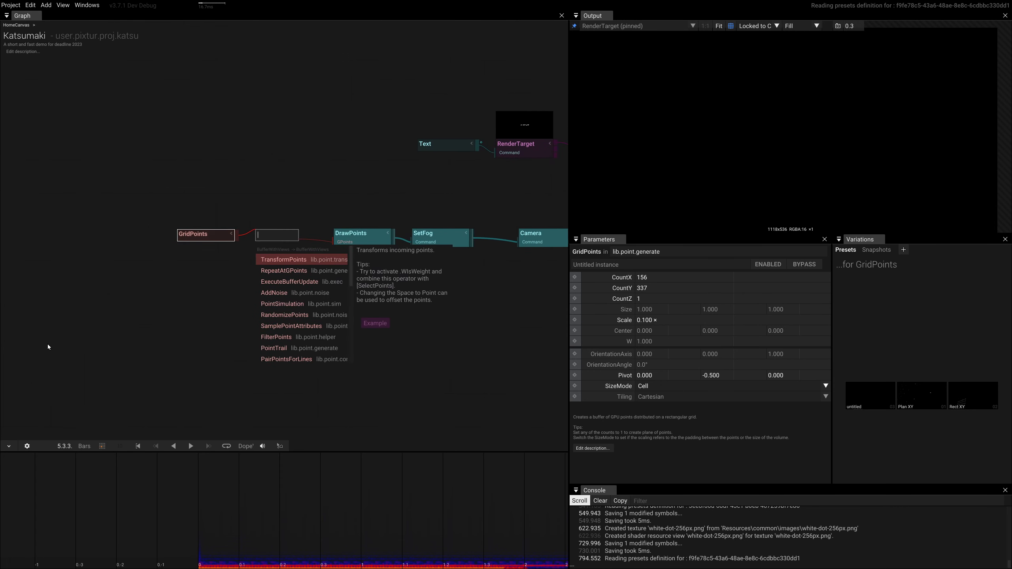
pyautogui.write('s')
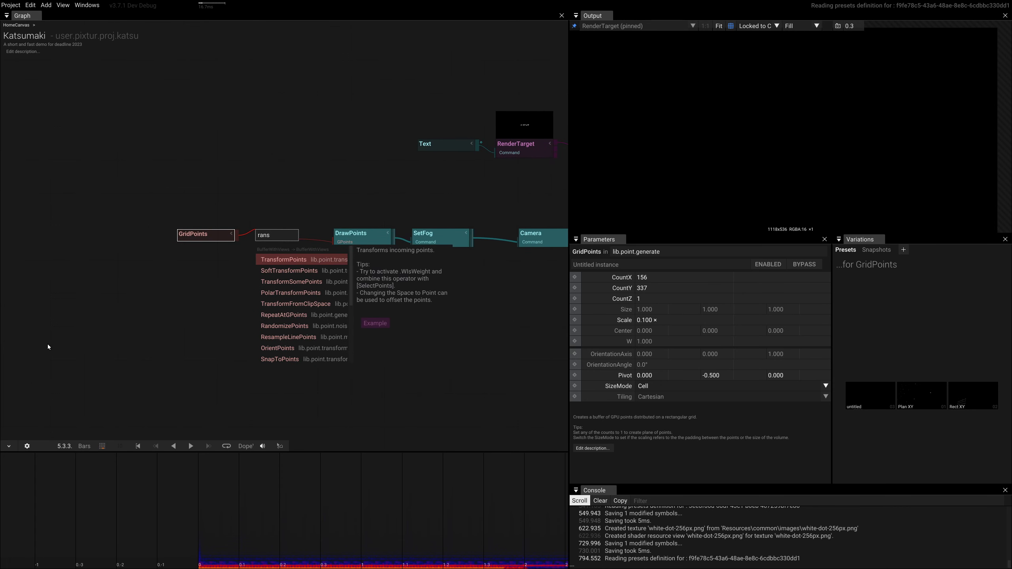
pyautogui.press('BackSpace')
pyautogui.write('d')
pyautogui.press('Return')
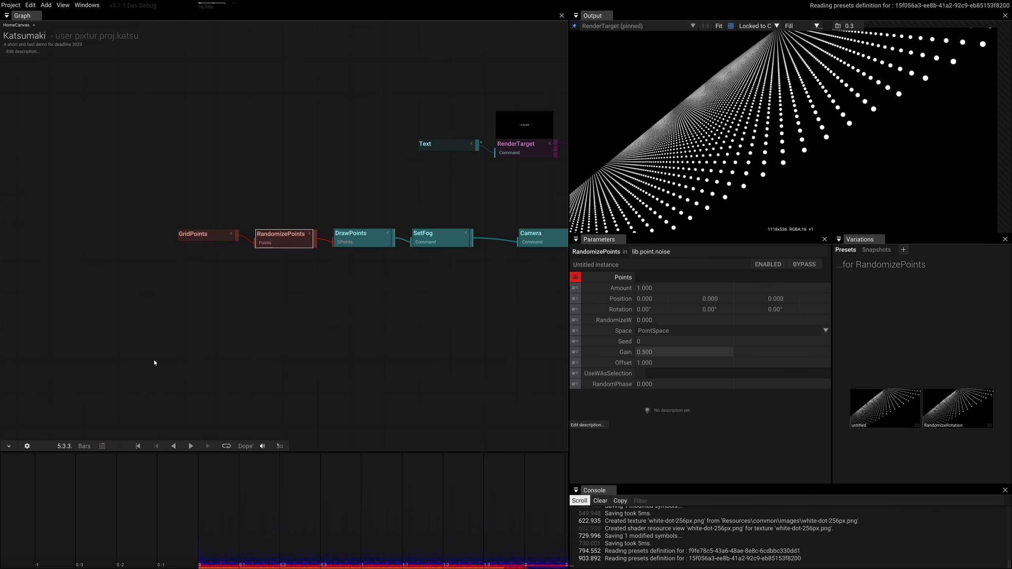
# Set the RandomizePoints RandomPhase to 0.51 and its Y position randomization to 0.15
pyautogui.moveTo(653, 386); pyautogui.dragTo(646, 342)
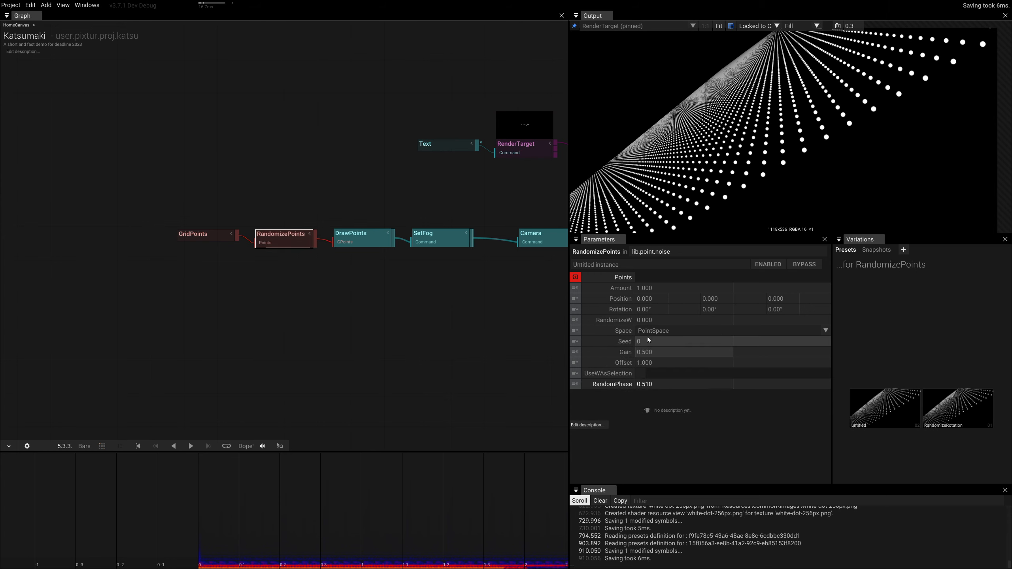
pyautogui.moveTo(715, 300); pyautogui.dragTo(624, 342)
pyautogui.click(624, 342)
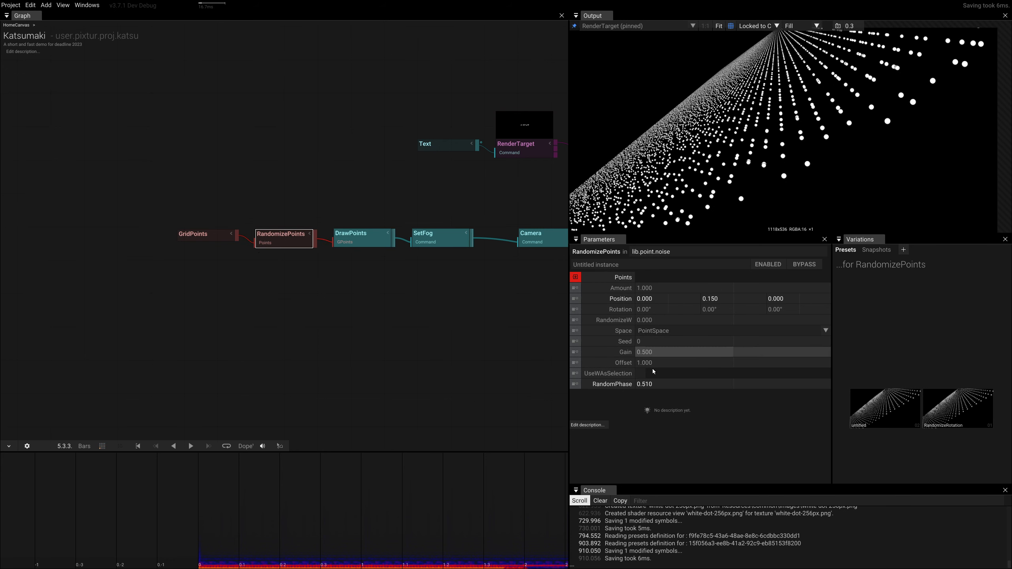
# Vary the RandomPhase to test the point motion, first to -6 and finally to 6.04
pyautogui.moveTo(655, 387); pyautogui.dragTo(572, 263)
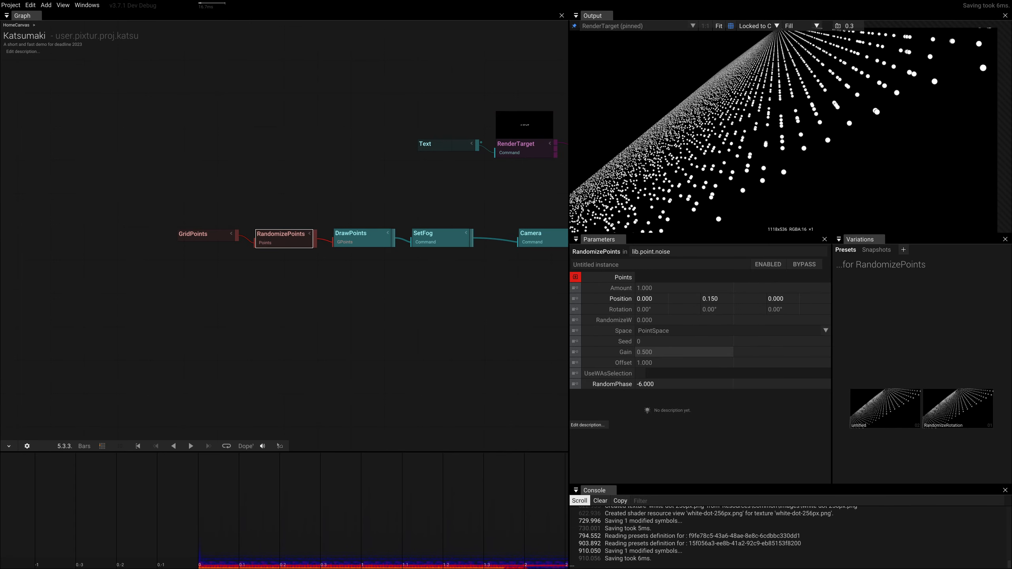
pyautogui.moveTo(655, 384); pyautogui.dragTo(609, 400)
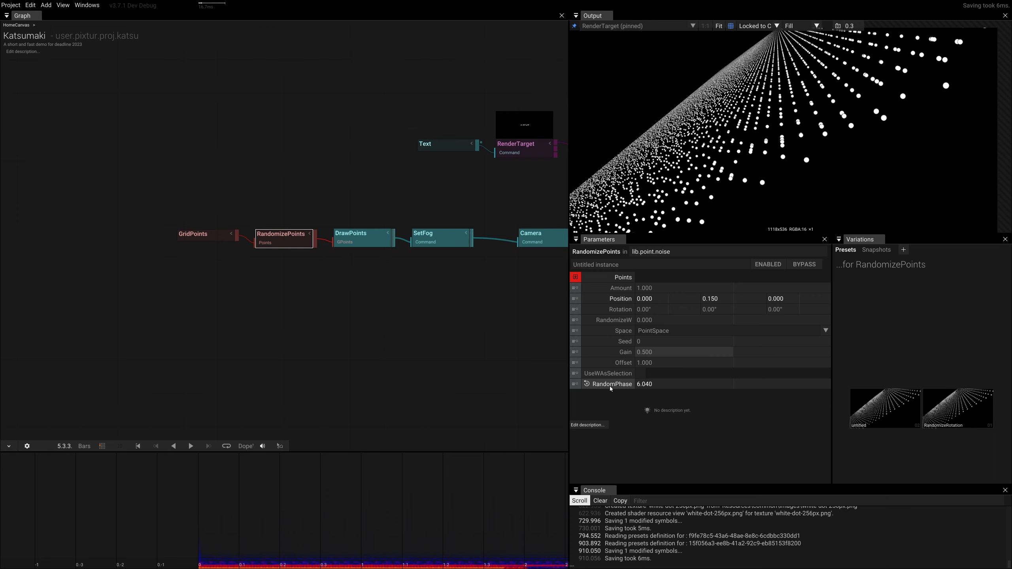
# Play the timeline briefly from the start, place the current time at bar 1, and set RandomPhase to 64
pyautogui.moveTo(202, 566); pyautogui.dragTo(199, 567)
pyautogui.press('space')
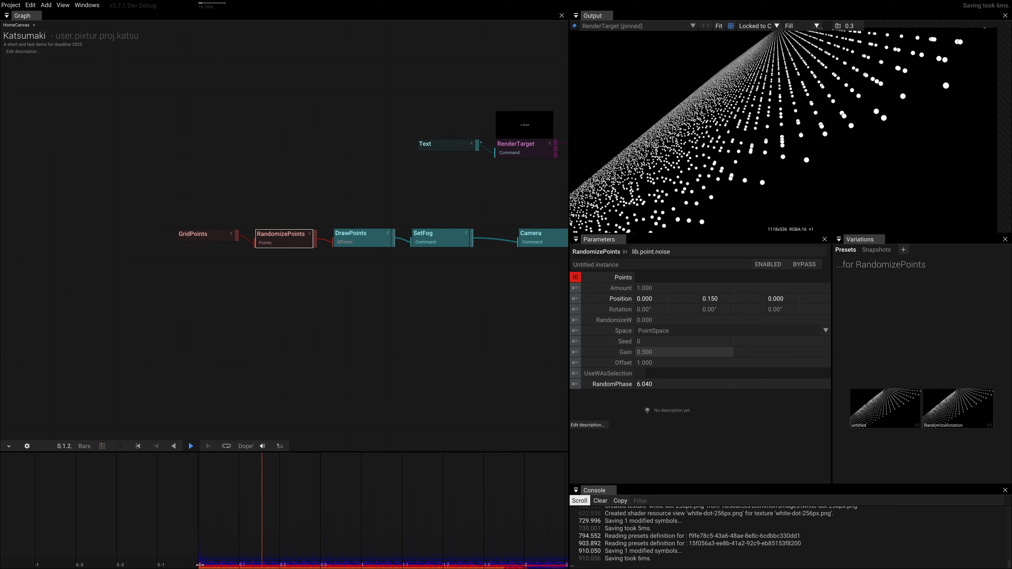
pyautogui.press('space')
pyautogui.moveTo(371, 563)
pyautogui.mouseDown()
pyautogui.moveTo(346, 563)
pyautogui.moveTo(361, 563)
pyautogui.mouseUp()
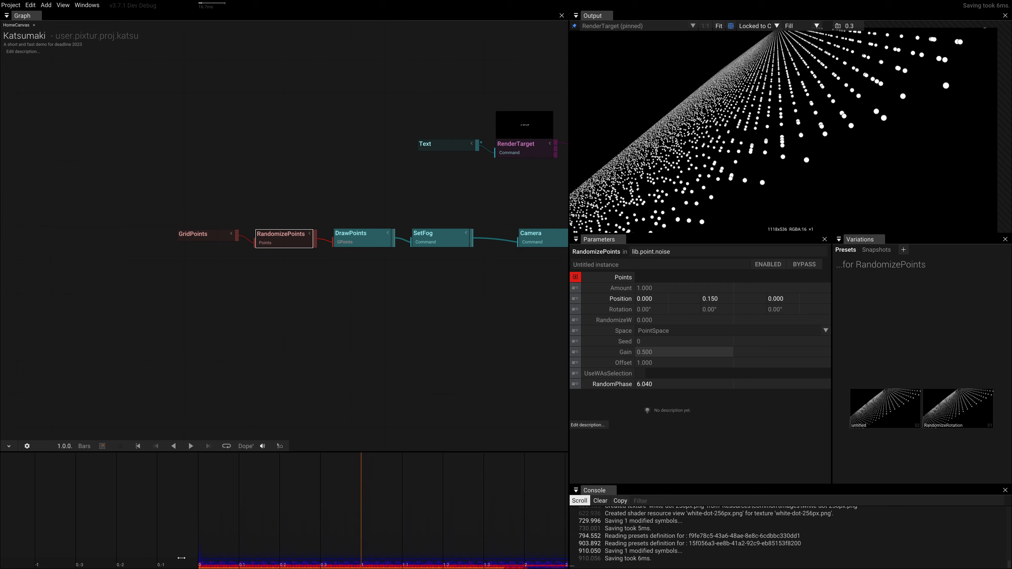
pyautogui.click(662, 385)
pyautogui.write('64')
pyautogui.press('Return')
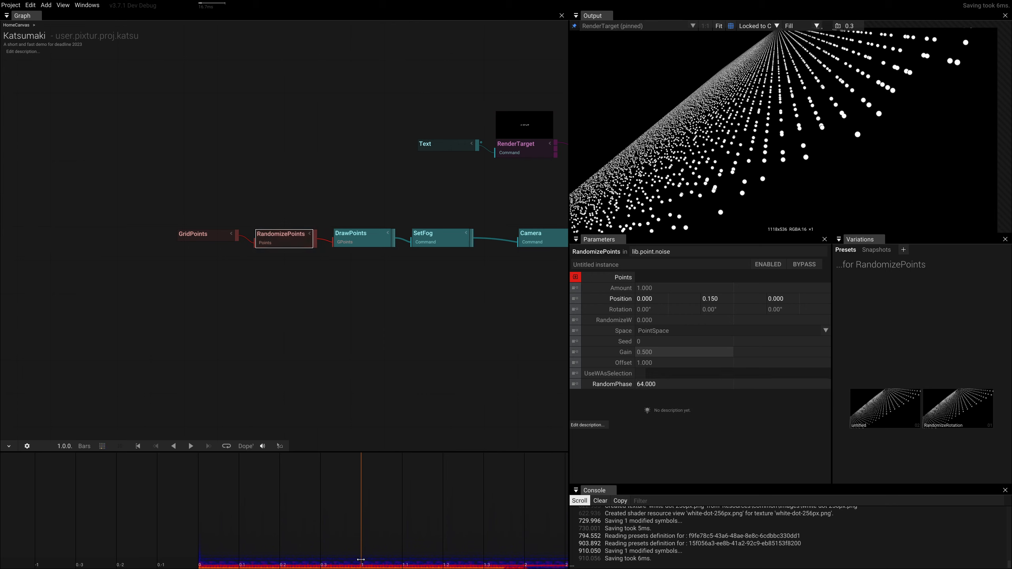
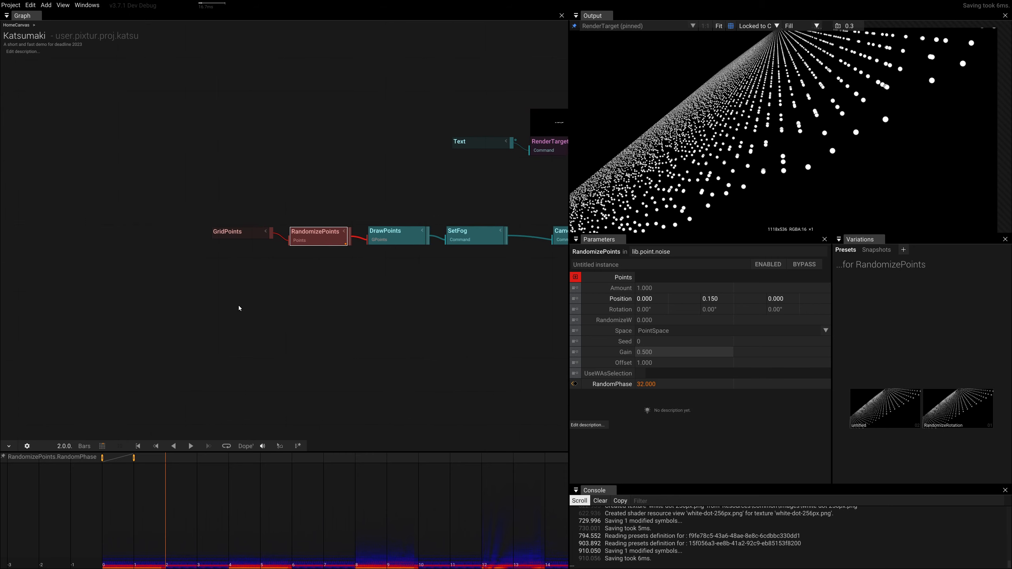
# Add an AnimValue operator below GridPoints and set its shape to Square
pyautogui.doubleClick(209, 308)
pyautogui.write('anim')
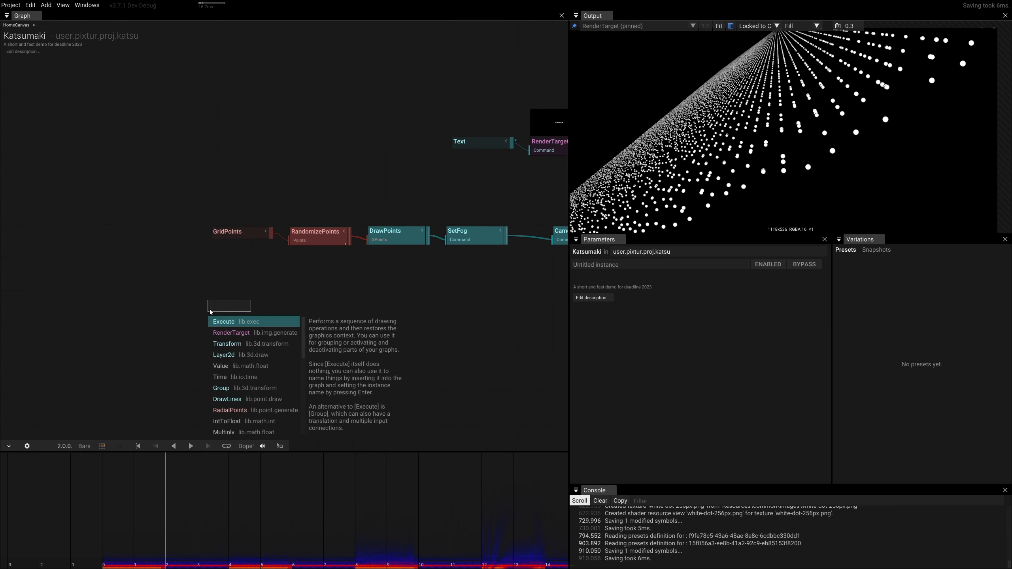
pyautogui.press('Return')
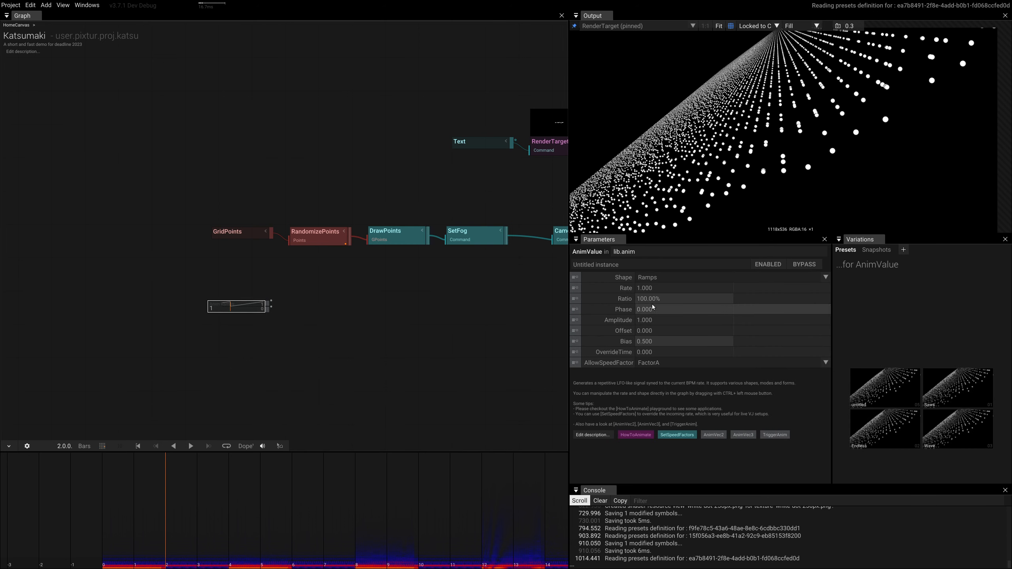
pyautogui.click(657, 277)
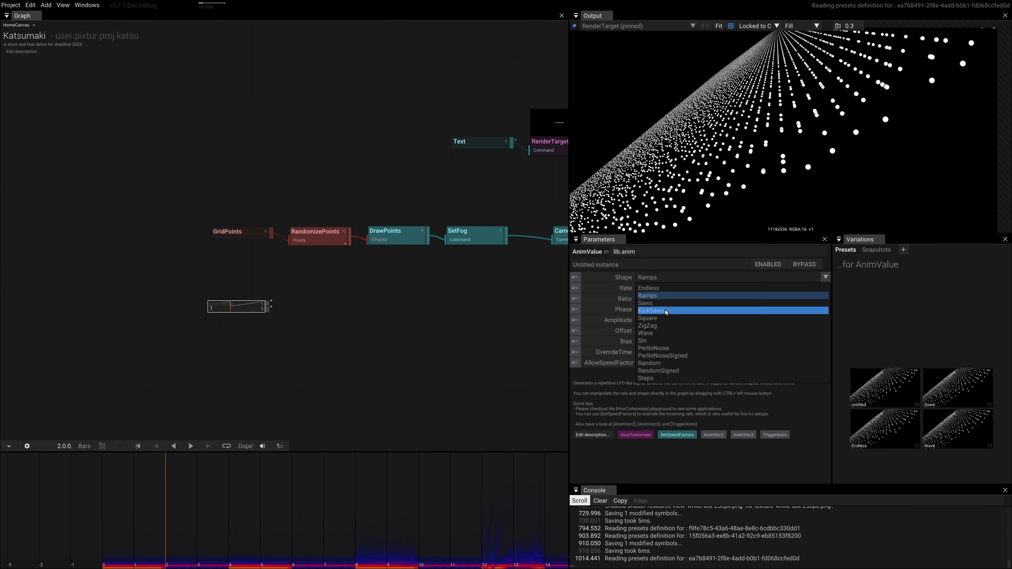
pyautogui.click(661, 318)
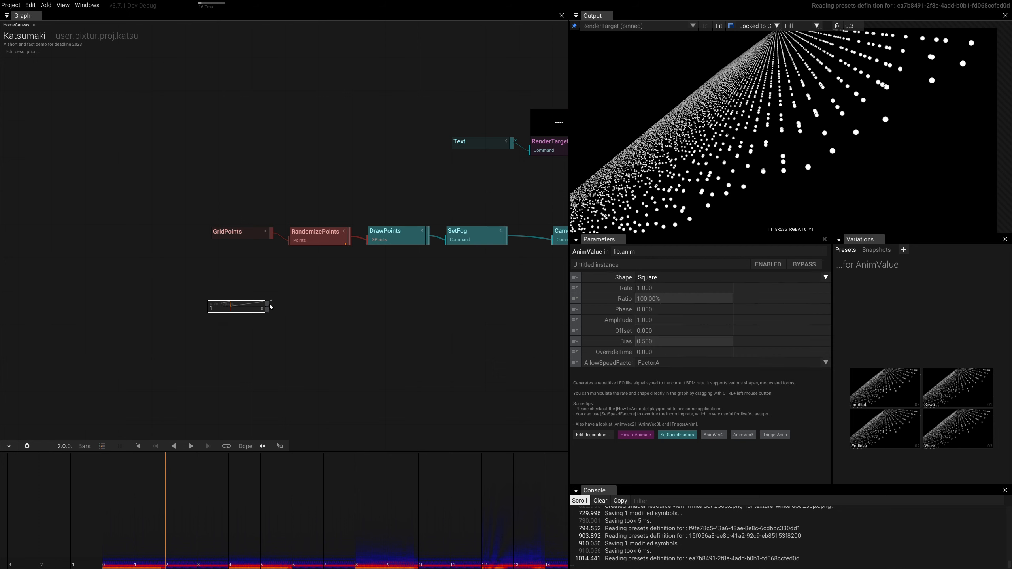
# Connect the AnimValue to the Amount input of RandomizePoints and set its rate to 0.5
pyautogui.moveTo(270, 307); pyautogui.dragTo(275, 250)
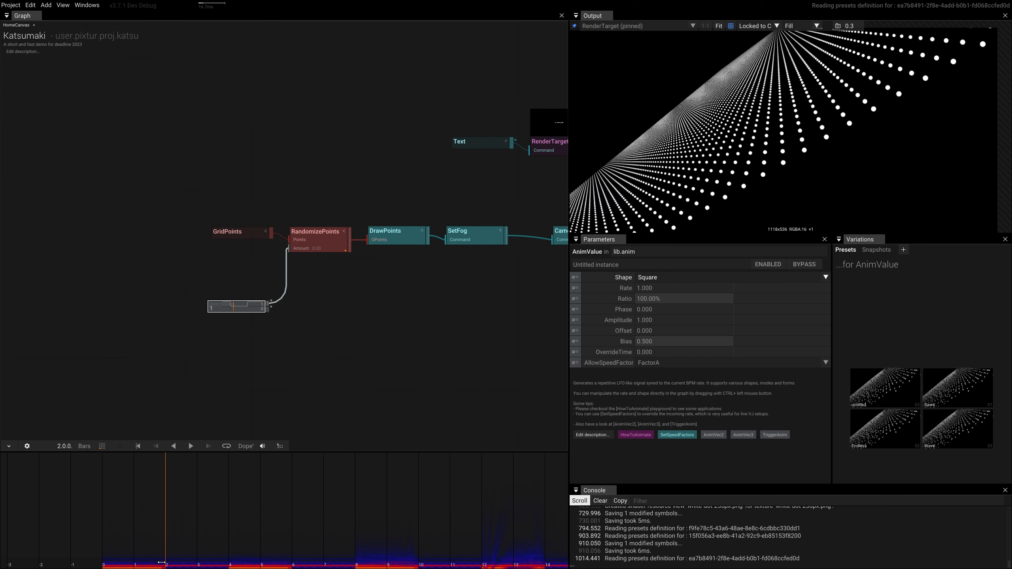
pyautogui.keyDown('ctrl'); pyautogui.moveTo(212, 307); pyautogui.dragTo(207, 334); pyautogui.keyUp('ctrl')
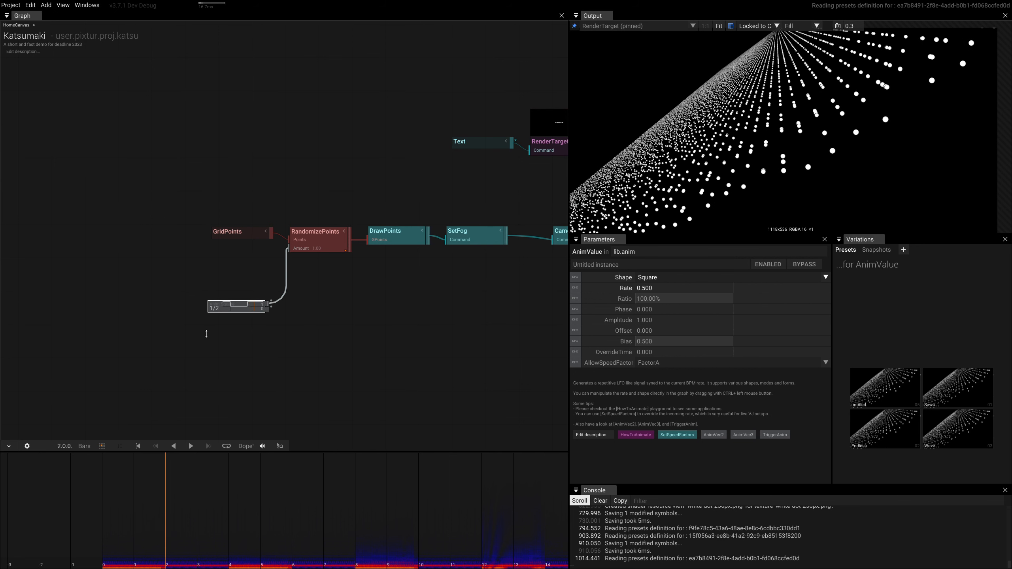
# Set the AnimValue's rate to 0.25 and scrub the timeline between its start and bar 2 to check the timing
pyautogui.click(147, 564)
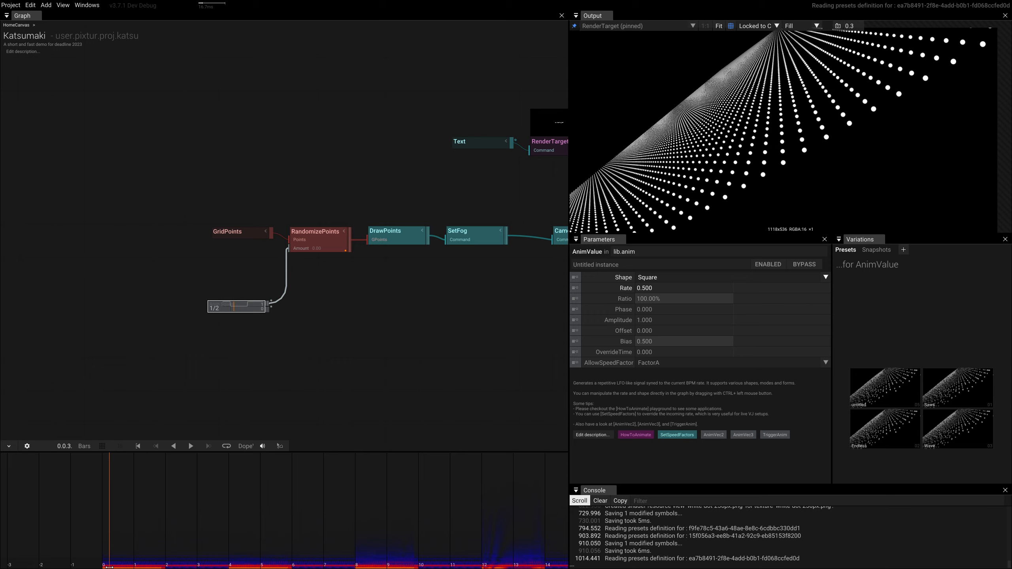
pyautogui.moveTo(109, 567); pyautogui.dragTo(165, 567)
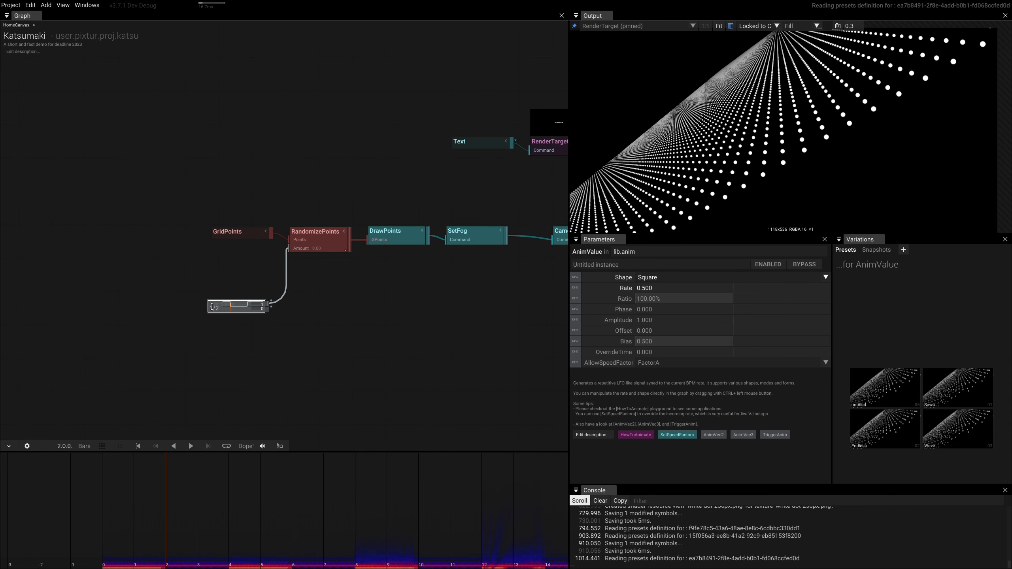
pyautogui.keyDown('ctrl'); pyautogui.moveTo(211, 306); pyautogui.dragTo(208, 336); pyautogui.keyUp('ctrl')
pyautogui.moveTo(152, 565); pyautogui.dragTo(191, 565)
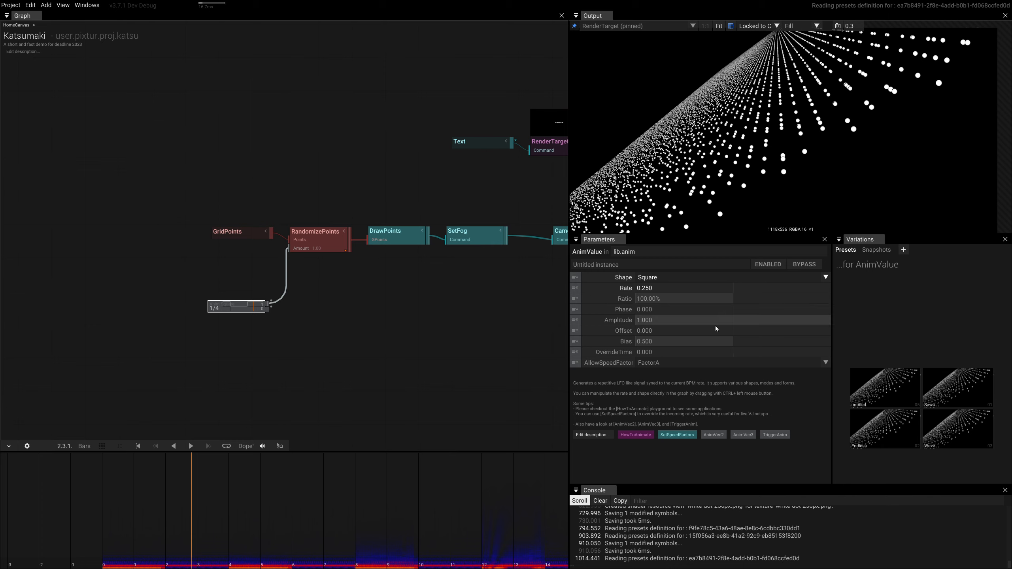
# Try a Phase of 0.5 on the AnimValue and scrub the timeline back into bar 1 to check the switch
pyautogui.moveTo(651, 332)
pyautogui.mouseDown()
pyautogui.moveTo(649, 320)
pyautogui.moveTo(669, 321)
pyautogui.moveTo(650, 331)
pyautogui.mouseUp()
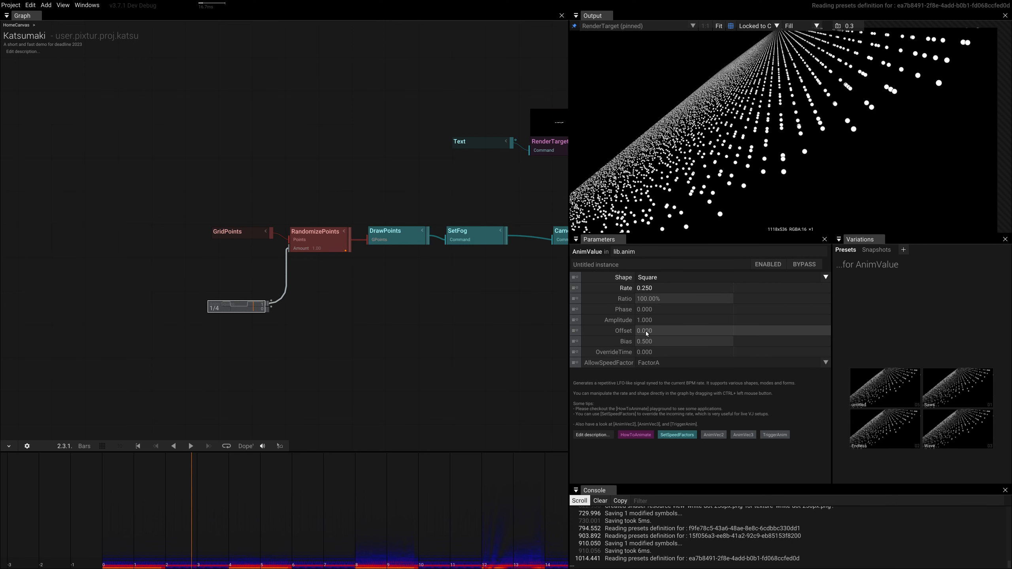
pyautogui.click(654, 310)
pyautogui.write('0.5')
pyautogui.press('Return')
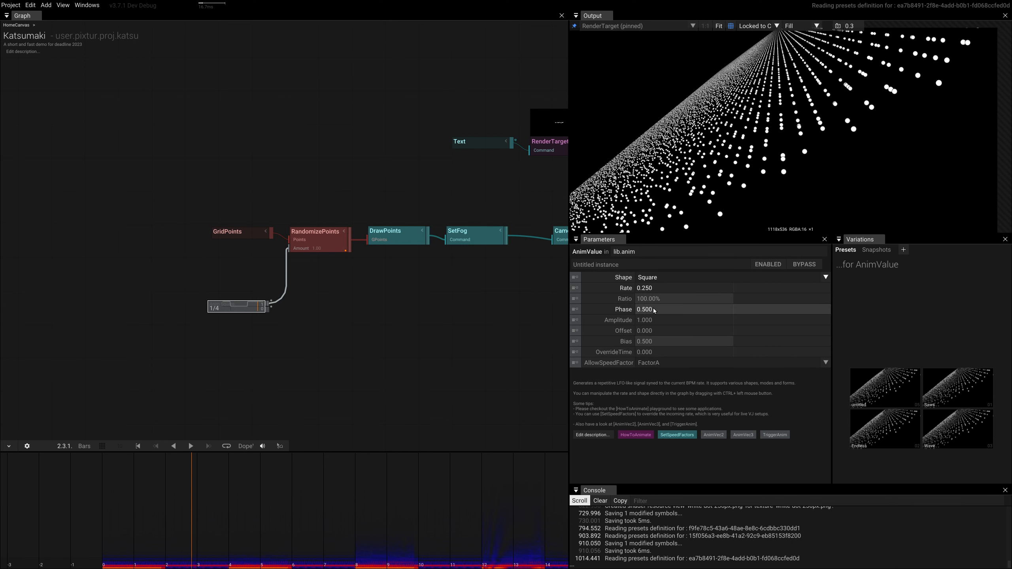
pyautogui.moveTo(191, 565); pyautogui.dragTo(156, 565)
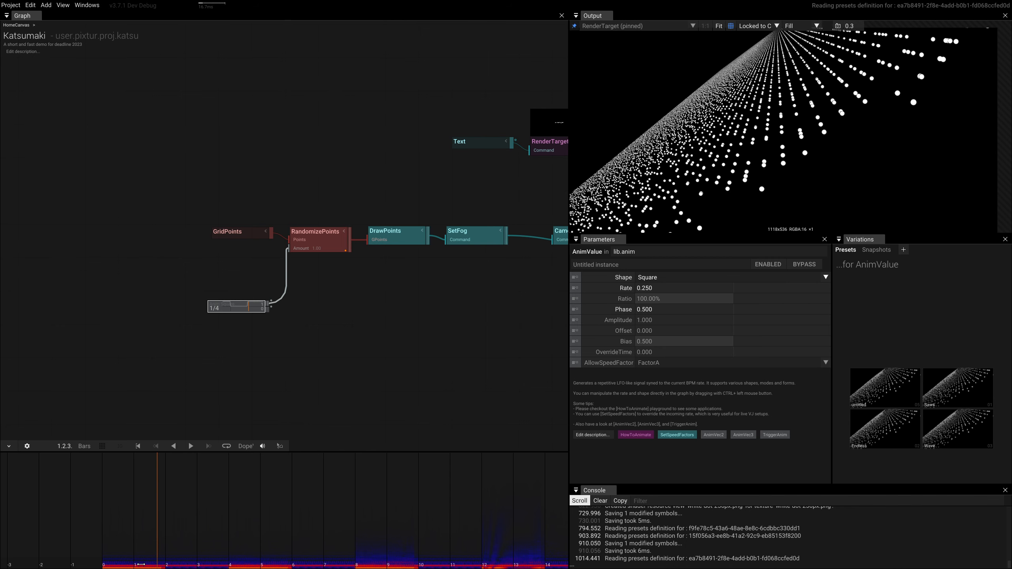
# Compare the AnimValue's timing with its Phase reset to default and set again to 0.5 by scrubbing the opening bars
pyautogui.scroll(5, 140, 564)
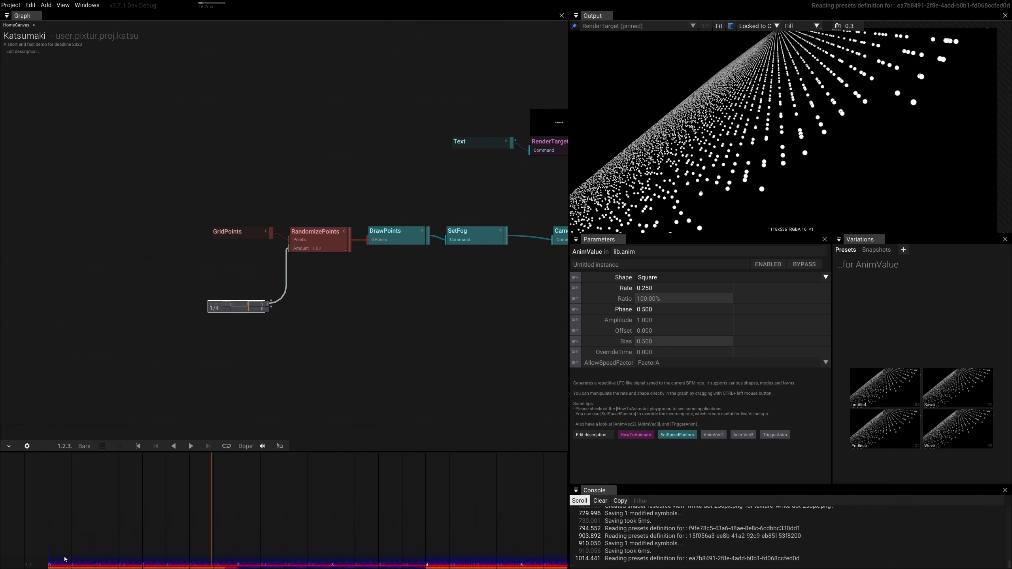
pyautogui.click(59, 565)
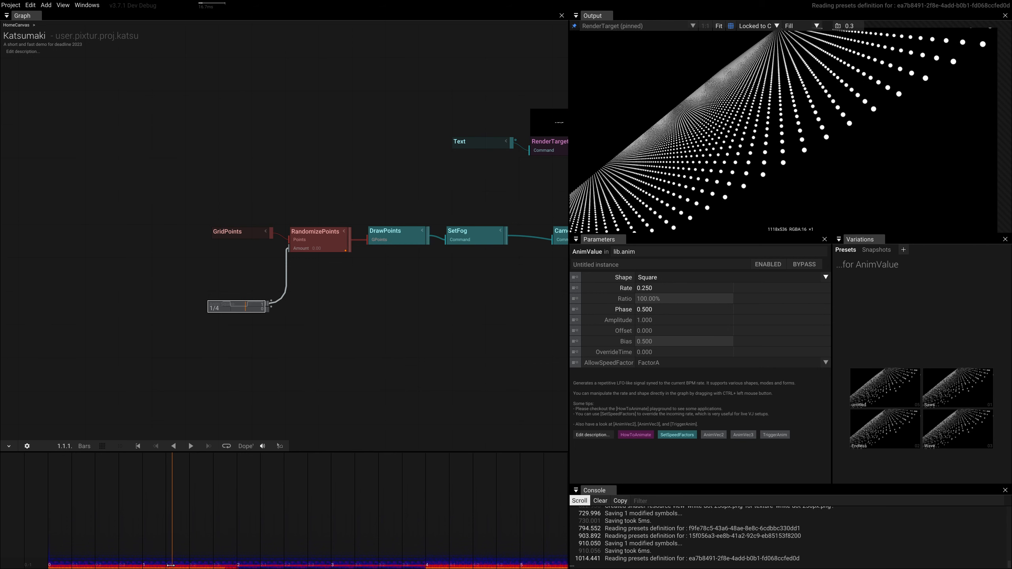
pyautogui.click(621, 310)
pyautogui.moveTo(92, 564)
pyautogui.mouseDown()
pyautogui.moveTo(63, 564)
pyautogui.moveTo(97, 562)
pyautogui.mouseUp()
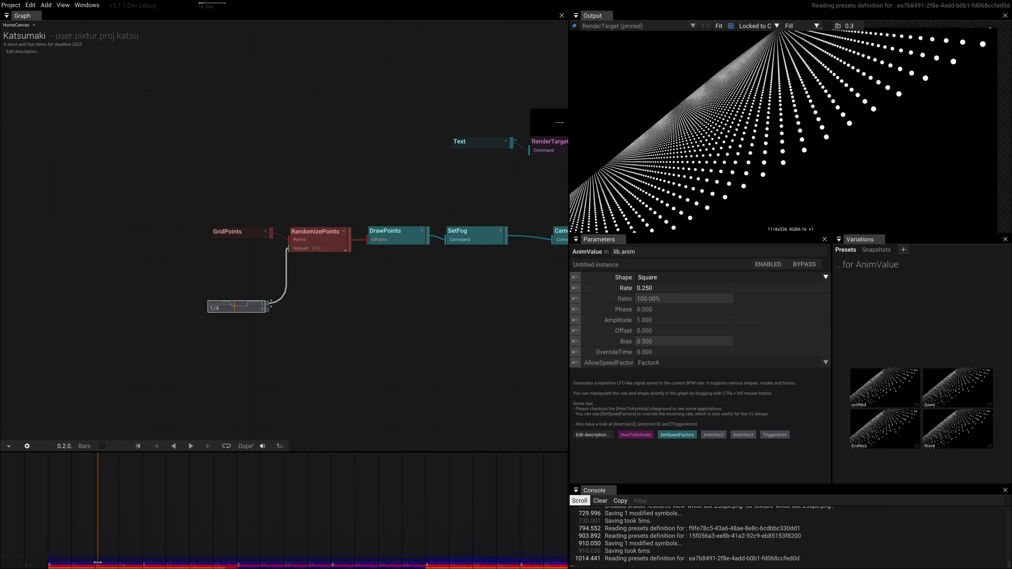
pyautogui.click(660, 311)
pyautogui.write('0.5')
pyautogui.press('Return')
pyautogui.moveTo(186, 565); pyautogui.dragTo(323, 565)
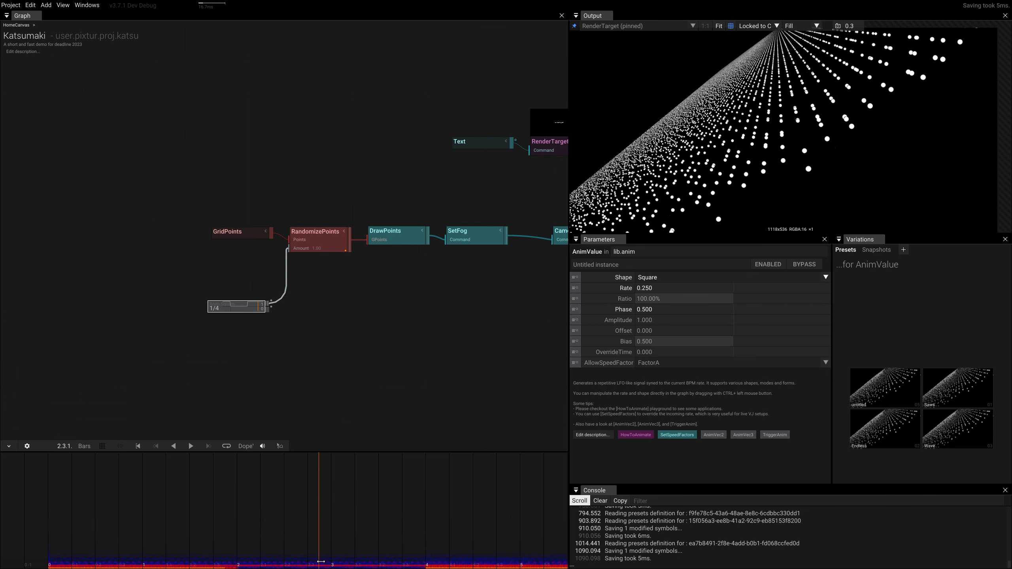
# Try Phase values of 1 and 0.12 on the AnimValue, scrubbing the timeline and returning to its start
pyautogui.click(654, 311)
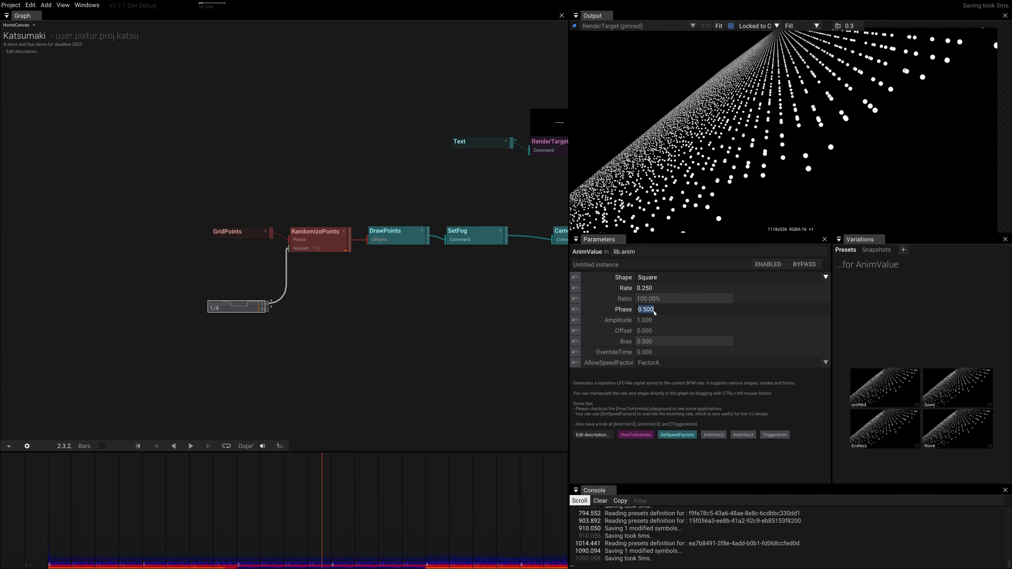
pyautogui.write('1')
pyautogui.moveTo(304, 562); pyautogui.dragTo(236, 566)
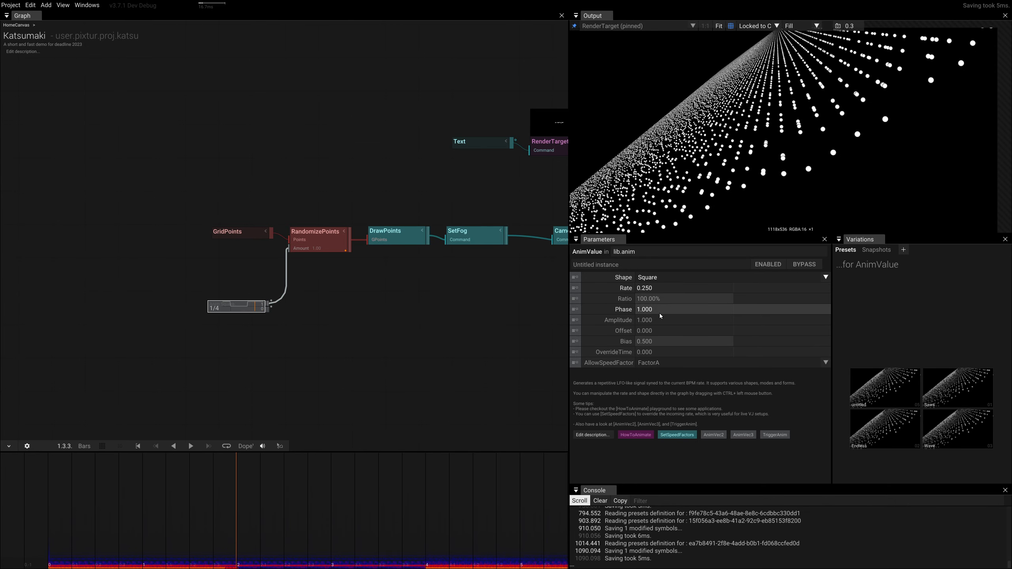
pyautogui.moveTo(659, 313)
pyautogui.mouseDown()
pyautogui.moveTo(675, 327)
pyautogui.moveTo(645, 315)
pyautogui.mouseUp()
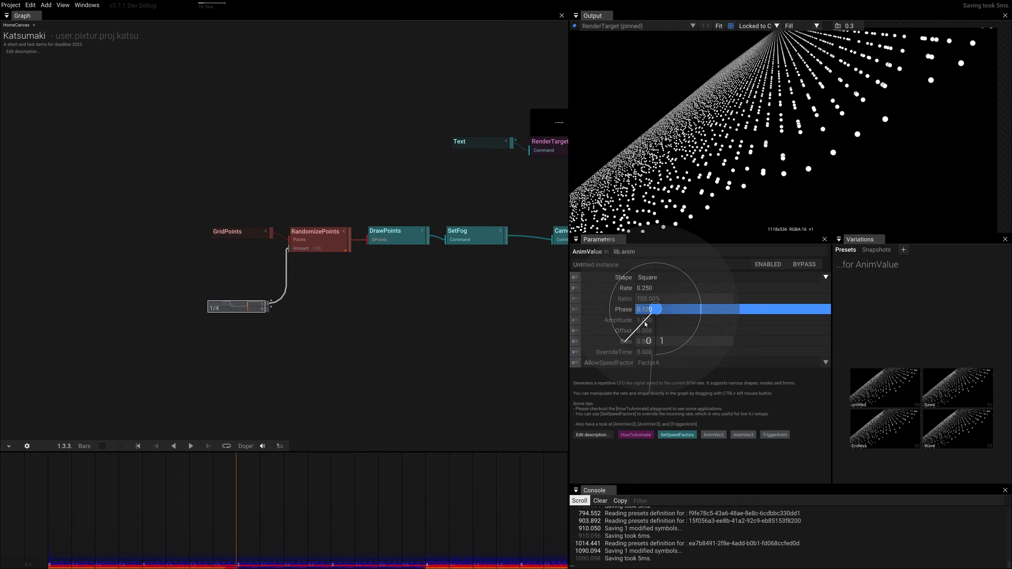
pyautogui.moveTo(646, 324); pyautogui.dragTo(647, 325)
pyautogui.click(306, 563)
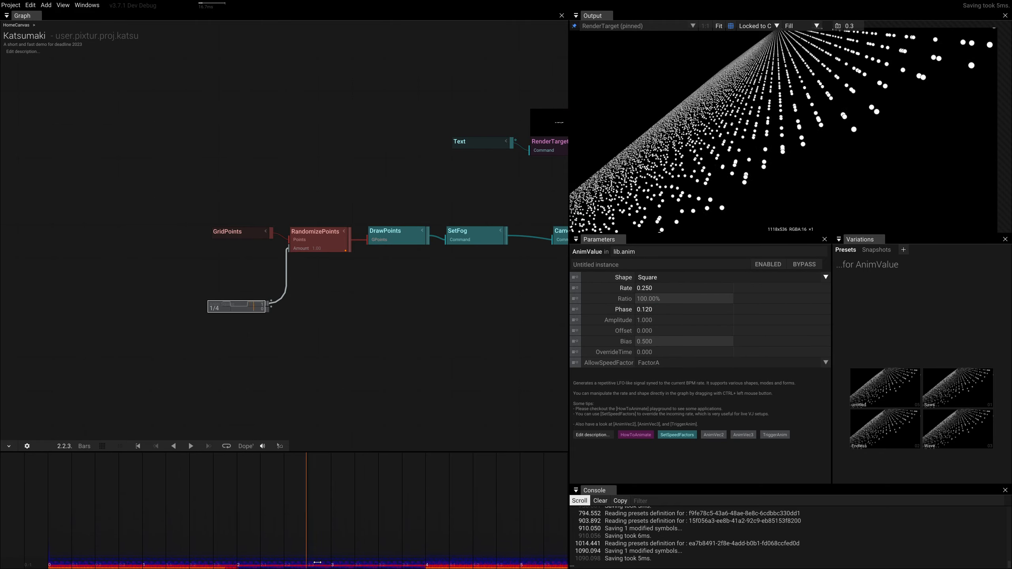
pyautogui.moveTo(317, 563); pyautogui.dragTo(48, 563)
# Set the AnimValue's Phase to 2 and deselect the operator
pyautogui.moveTo(647, 311)
pyautogui.mouseDown()
pyautogui.moveTo(640, 331)
pyautogui.moveTo(633, 326)
pyautogui.moveTo(647, 319)
pyautogui.mouseUp()
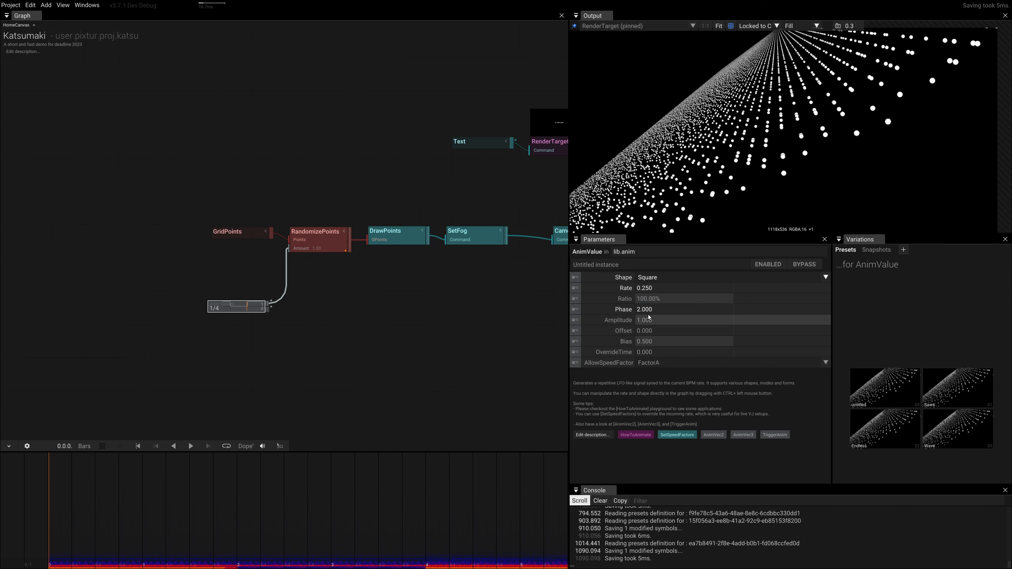
pyautogui.click(651, 309)
pyautogui.click(405, 371)
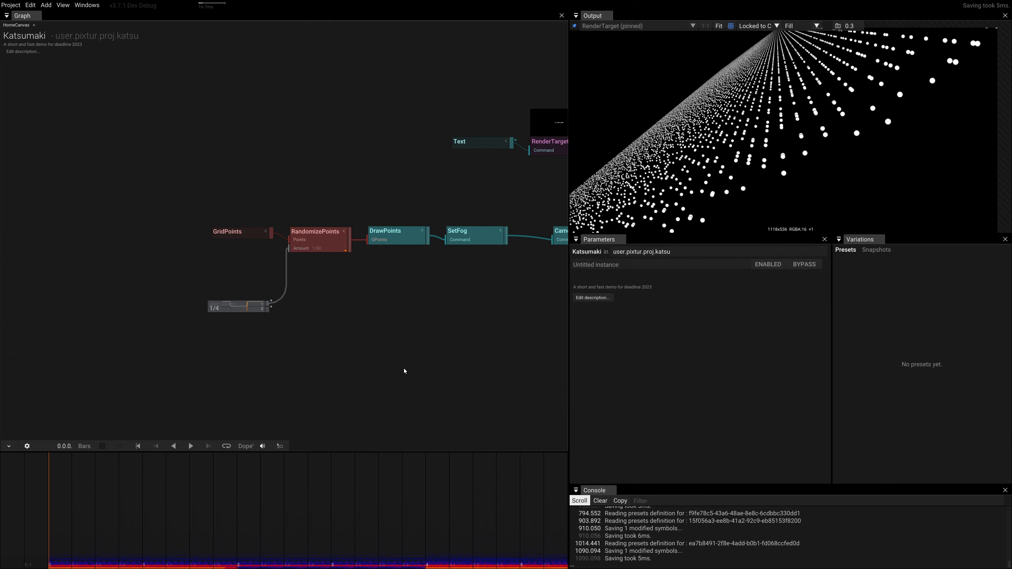
# Scrub through the opening bars, then play the timeline from the start to check the displacement against the music
pyautogui.moveTo(70, 566); pyautogui.dragTo(238, 564)
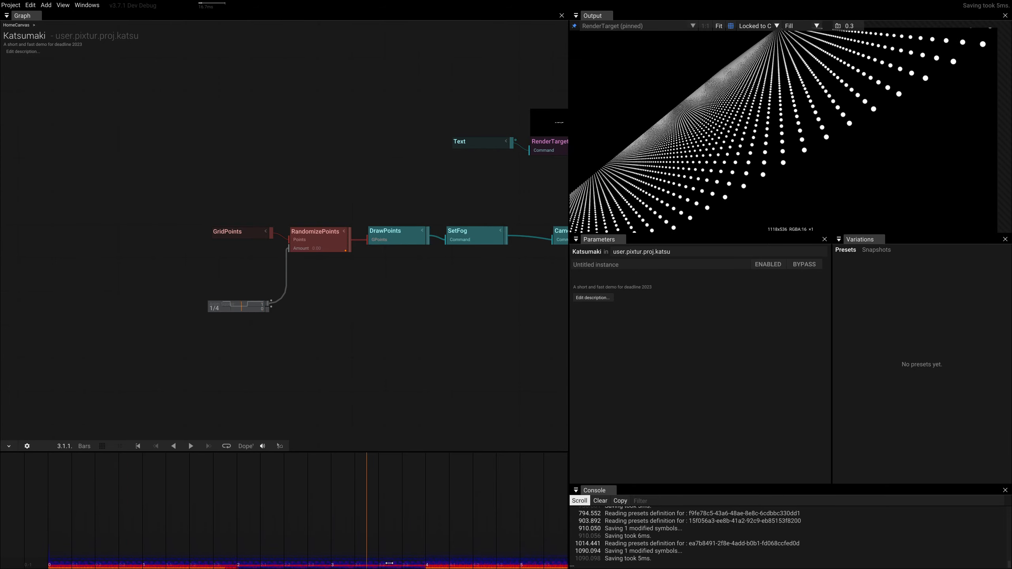
pyautogui.moveTo(389, 563); pyautogui.dragTo(40, 567)
pyautogui.press('space')
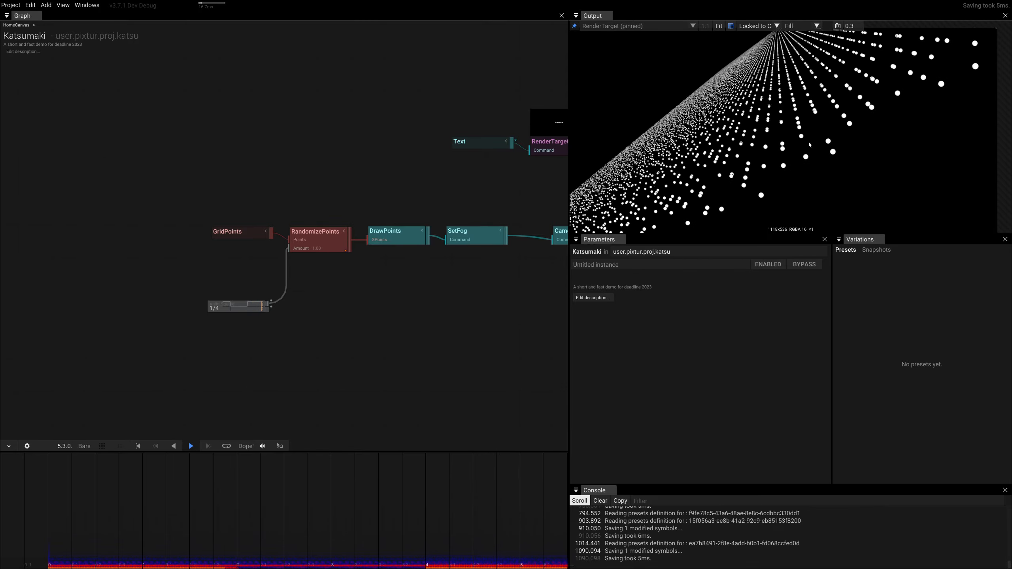
pyautogui.press('space')
# Connect a new PerlinNoise3 operator to the Camera's RotationOffset input and place it below SetFog
pyautogui.scroll(-2, 368, 317)
pyautogui.moveTo(437, 322); pyautogui.dragTo(307, 331, button='right')
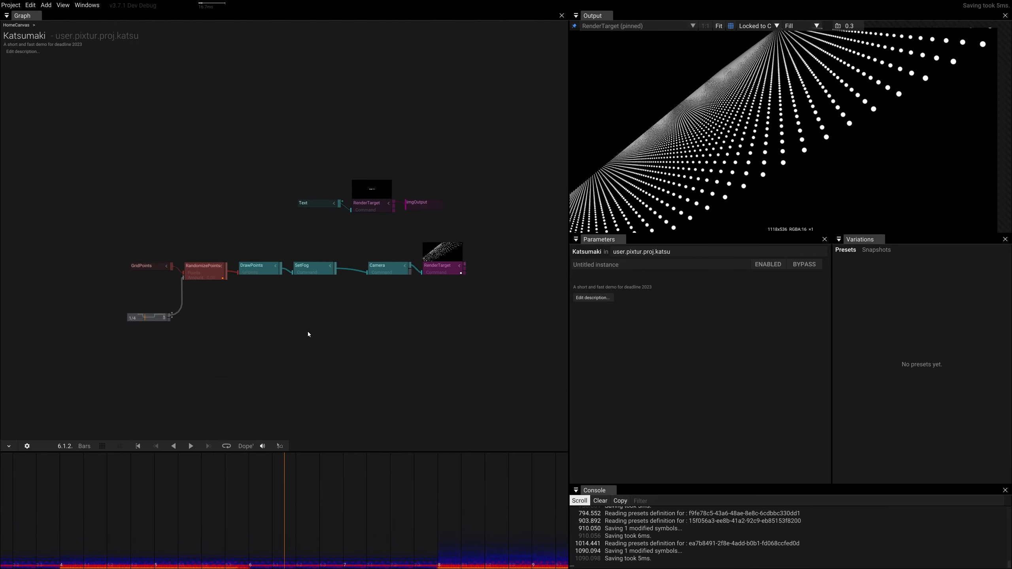
pyautogui.scroll(2, 223, 328)
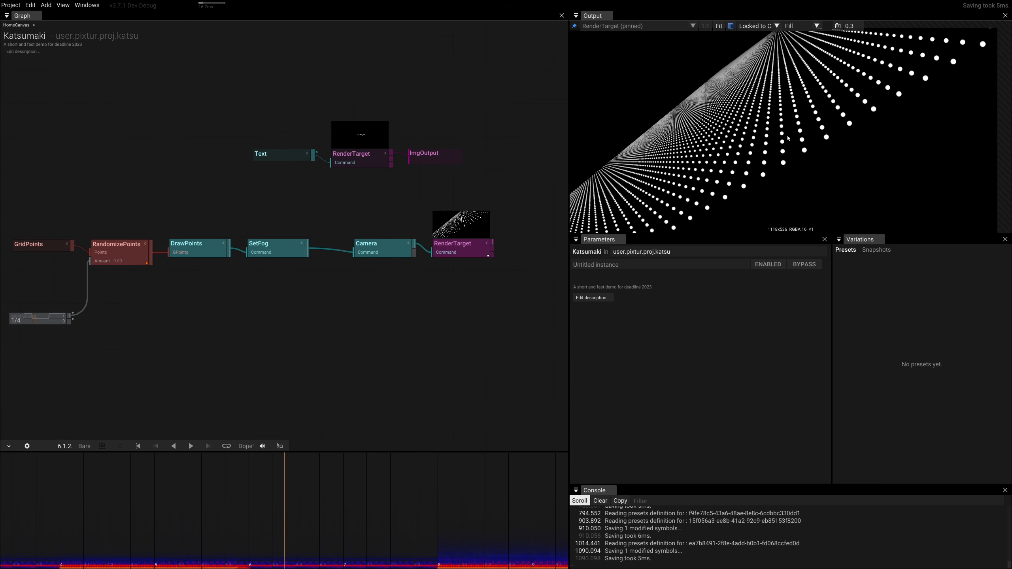
pyautogui.click(366, 247)
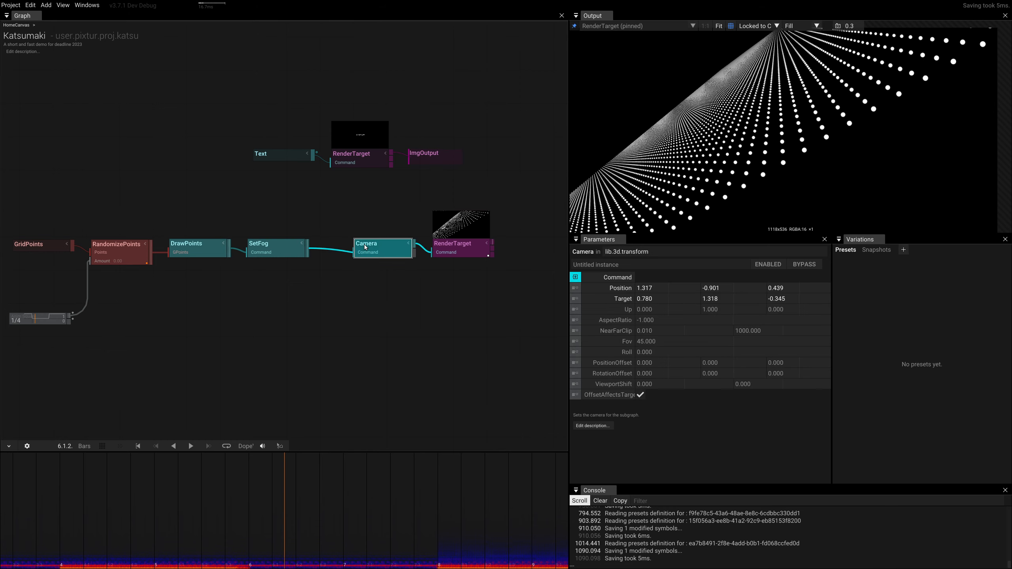
pyautogui.click(575, 373)
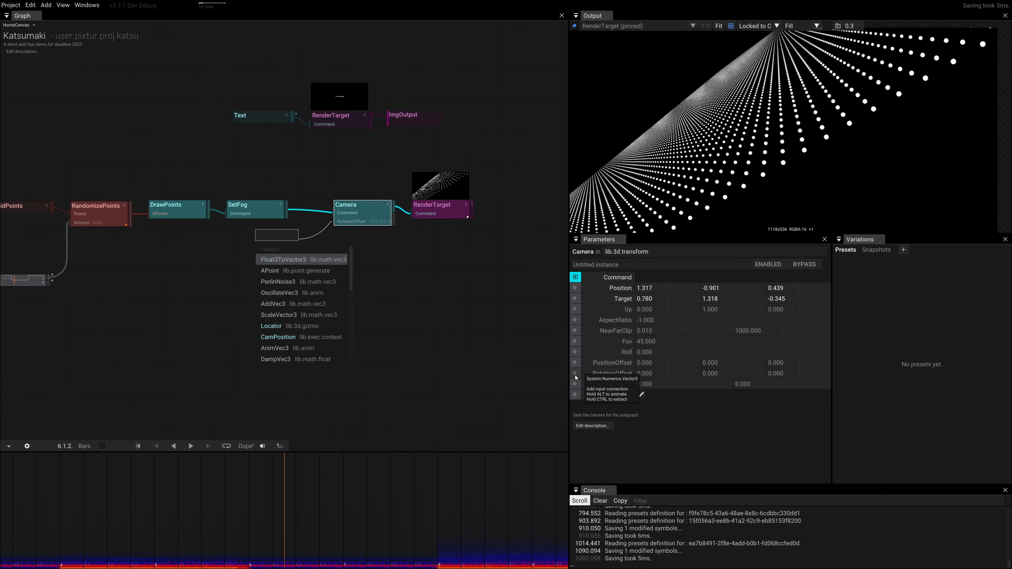
pyautogui.click(287, 281)
pyautogui.moveTo(286, 237); pyautogui.dragTo(262, 266)
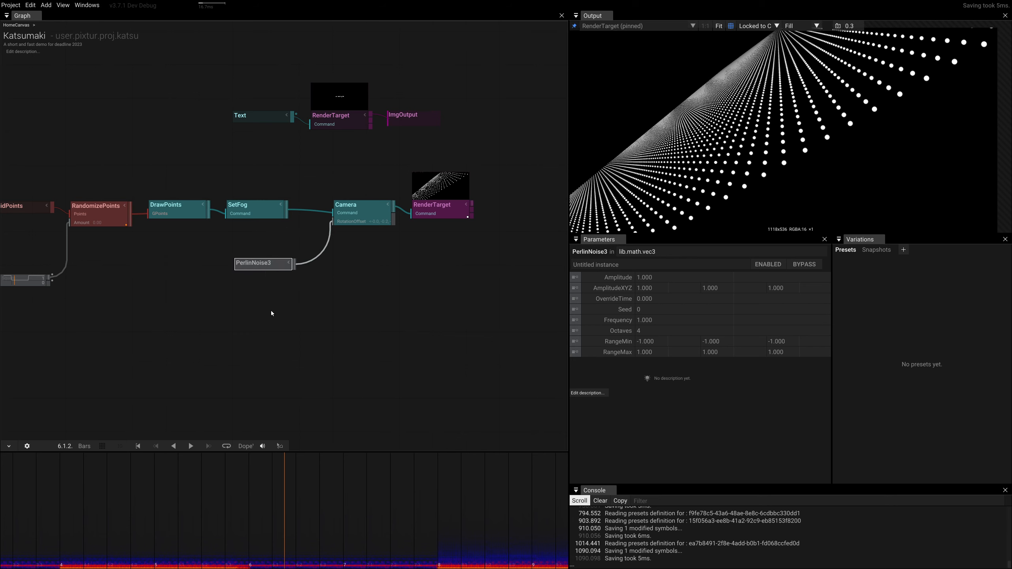
# Pin PerlinNoise3 to the output to view its curves and set the first AmplitudeXYZ component to 2.08
pyautogui.moveTo(285, 528); pyautogui.dragTo(160, 528)
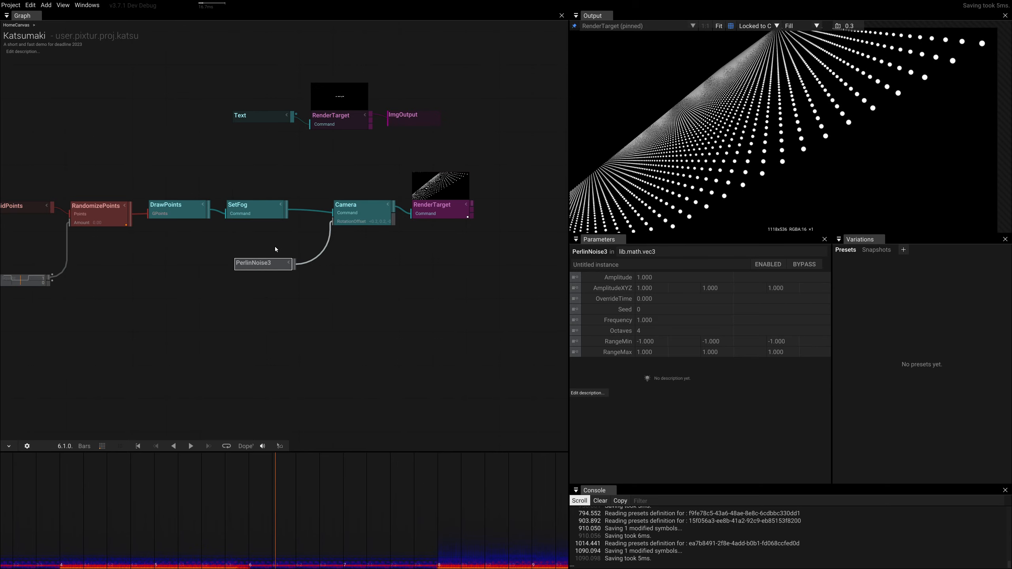
pyautogui.press('p')
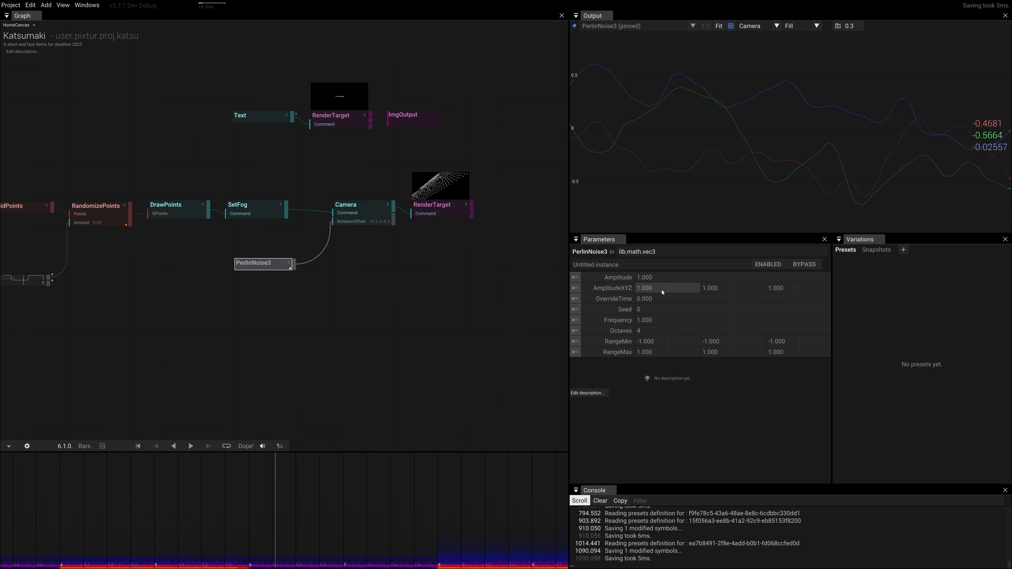
pyautogui.moveTo(662, 292)
pyautogui.mouseDown()
pyautogui.moveTo(644, 266)
pyautogui.moveTo(666, 278)
pyautogui.moveTo(674, 305)
pyautogui.moveTo(657, 303)
pyautogui.mouseUp()
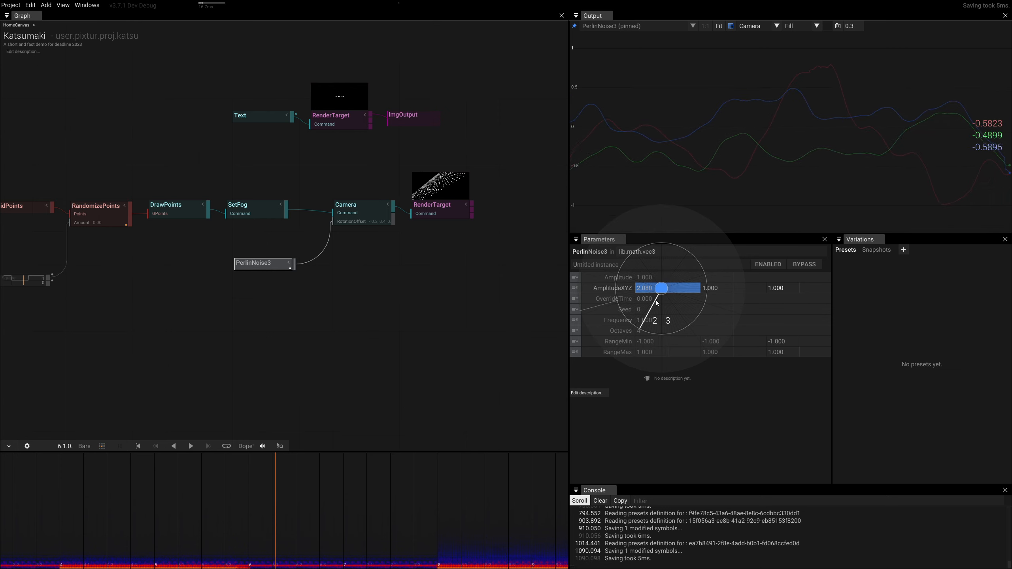
pyautogui.moveTo(657, 301); pyautogui.dragTo(657, 302)
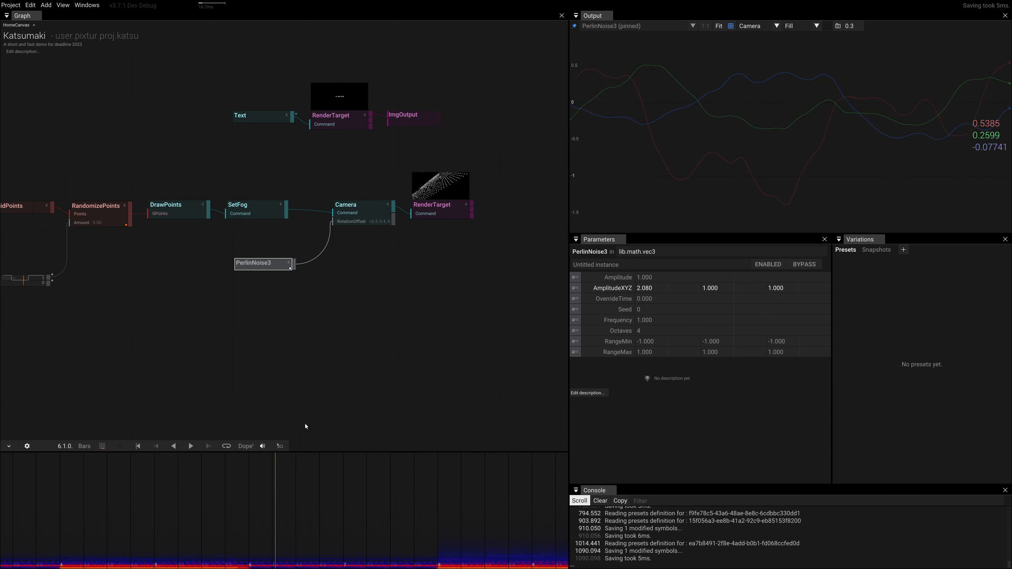
# Pin the RenderTarget fed by the Camera to the output again
pyautogui.click(450, 197)
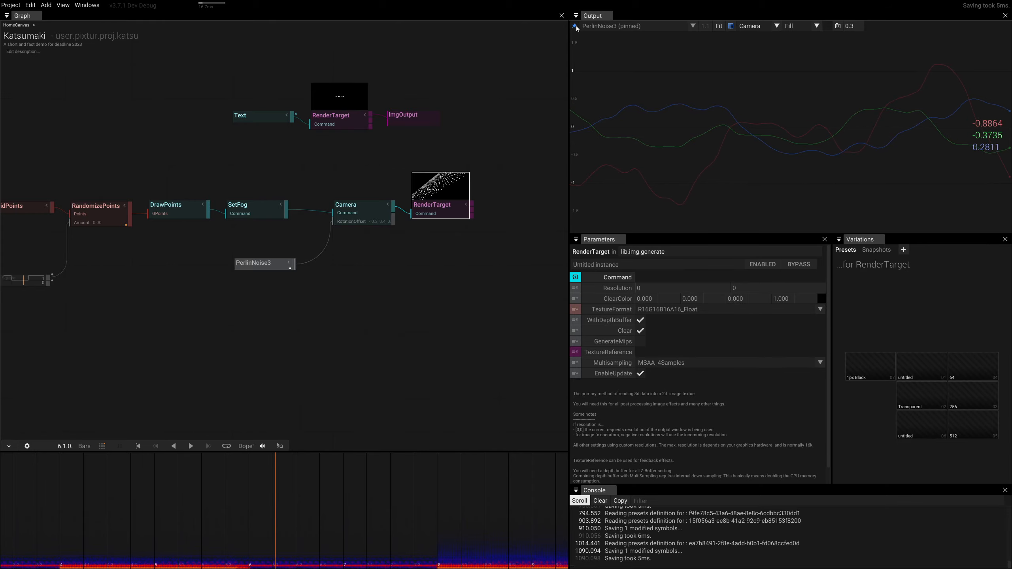
pyautogui.click(575, 26)
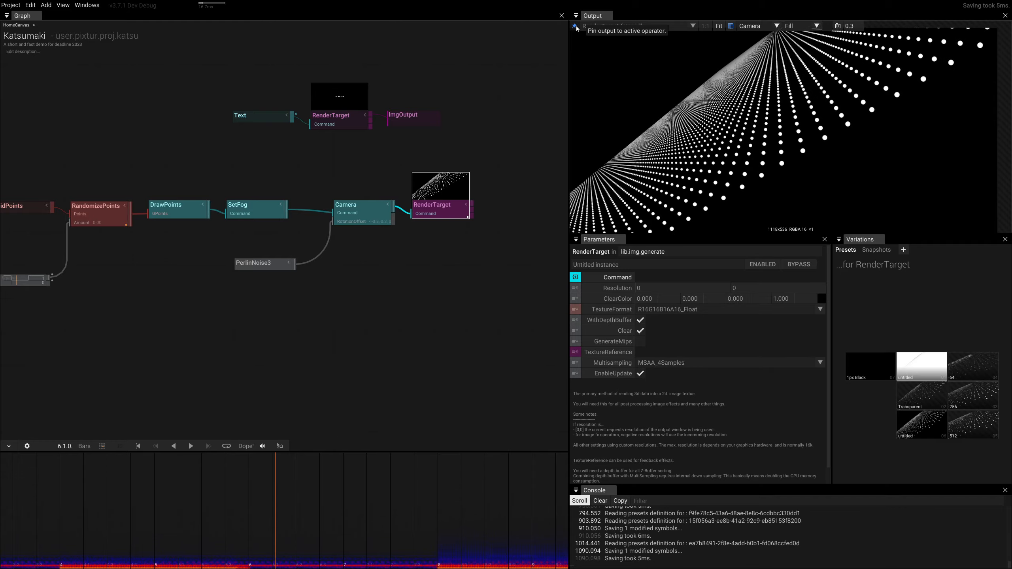
pyautogui.click(574, 26)
# Set the PerlinNoise3 operator's Octaves to 3
pyautogui.click(255, 263)
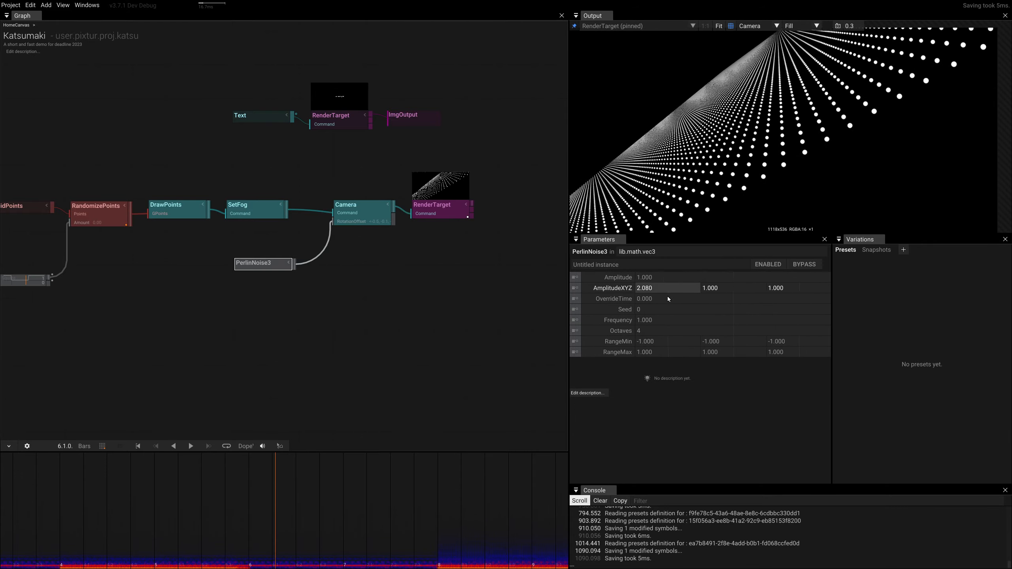
pyautogui.click(652, 331)
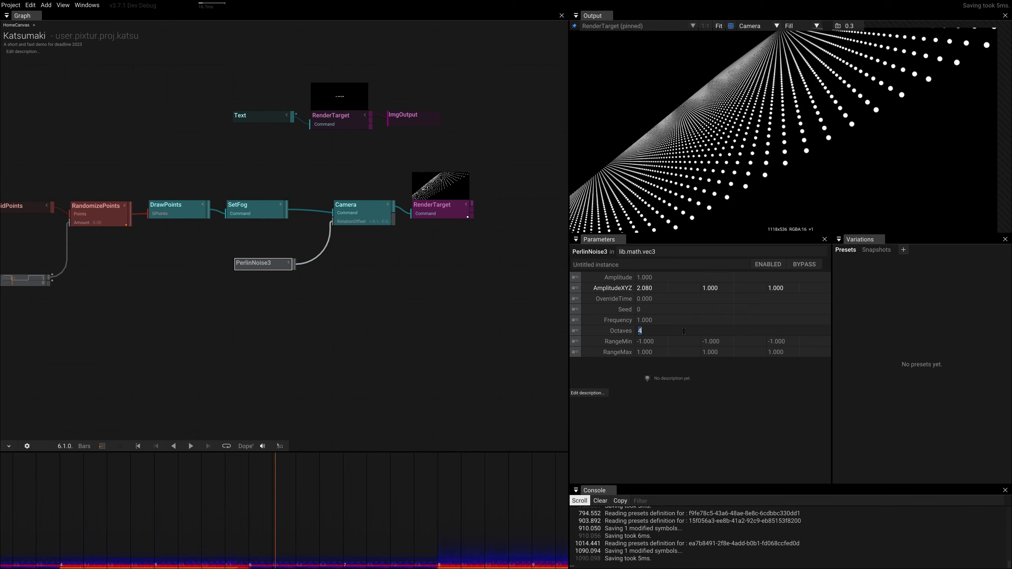
pyautogui.write('3')
pyautogui.press('Return')
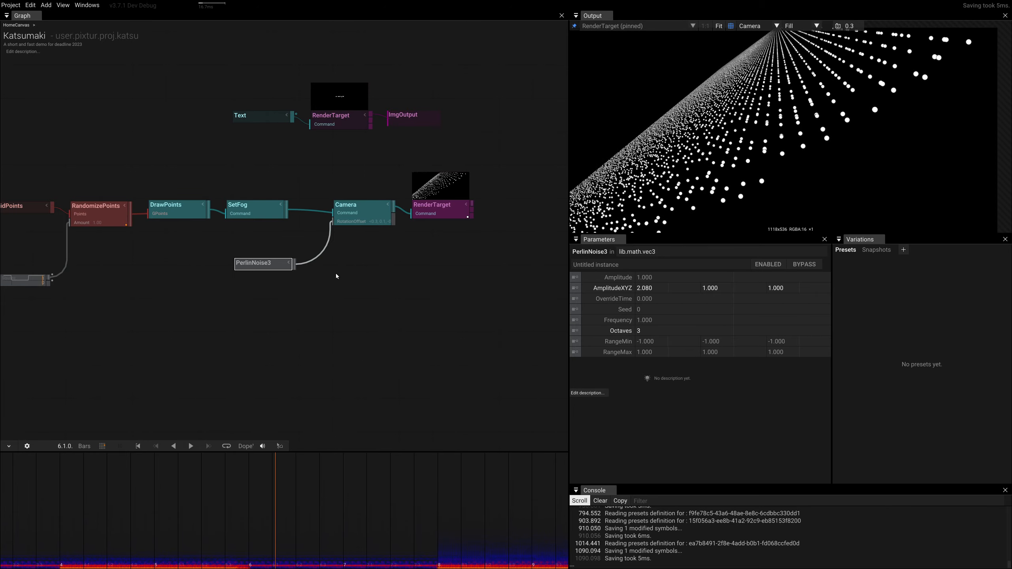
pyautogui.moveTo(305, 263)
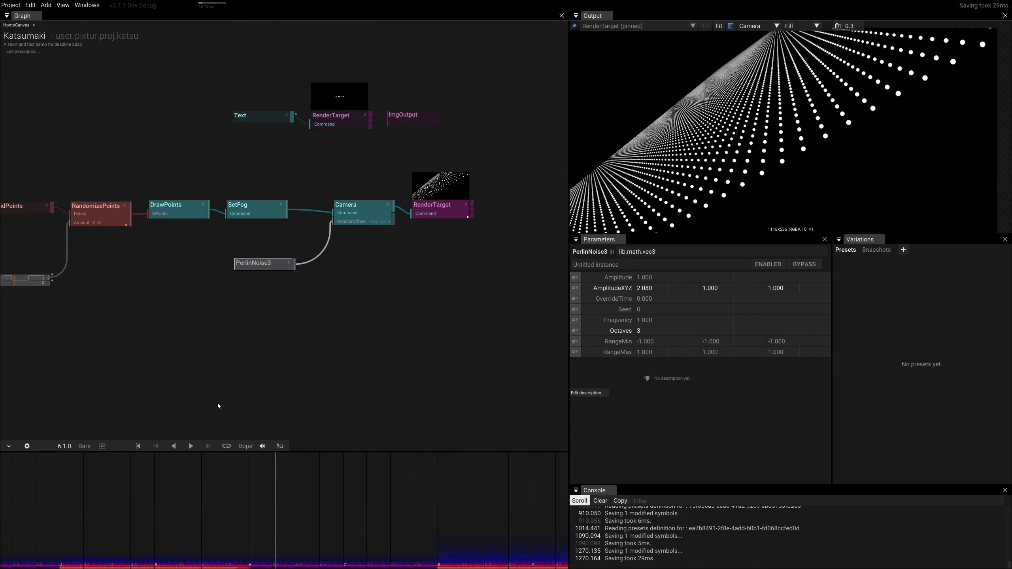
# Set the SetFog operator's Distance to 30.400
pyautogui.moveTo(181, 364); pyautogui.dragTo(336, 380, button='right')
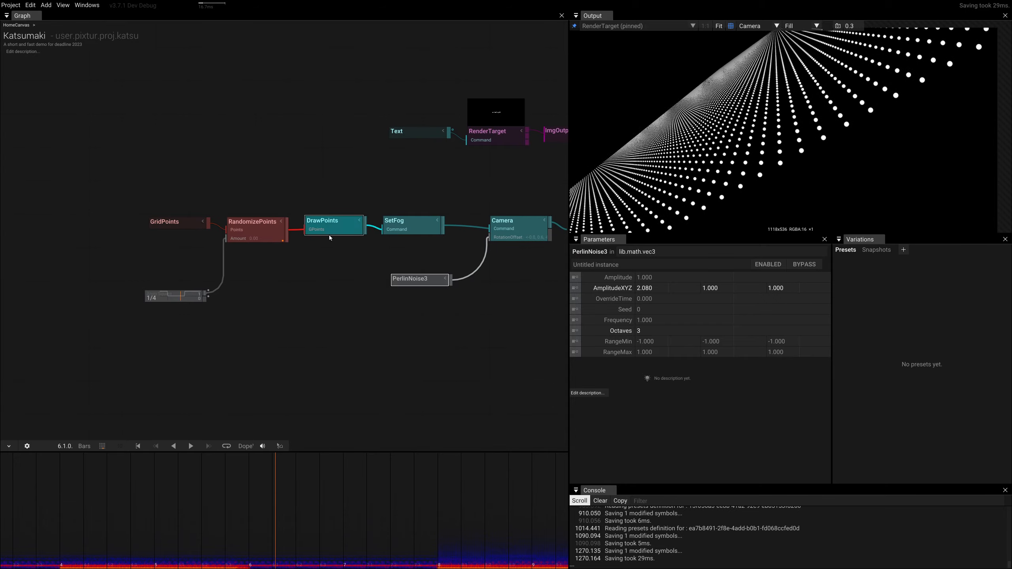
pyautogui.moveTo(423, 211); pyautogui.dragTo(307, 224, button='right')
pyautogui.click(290, 237)
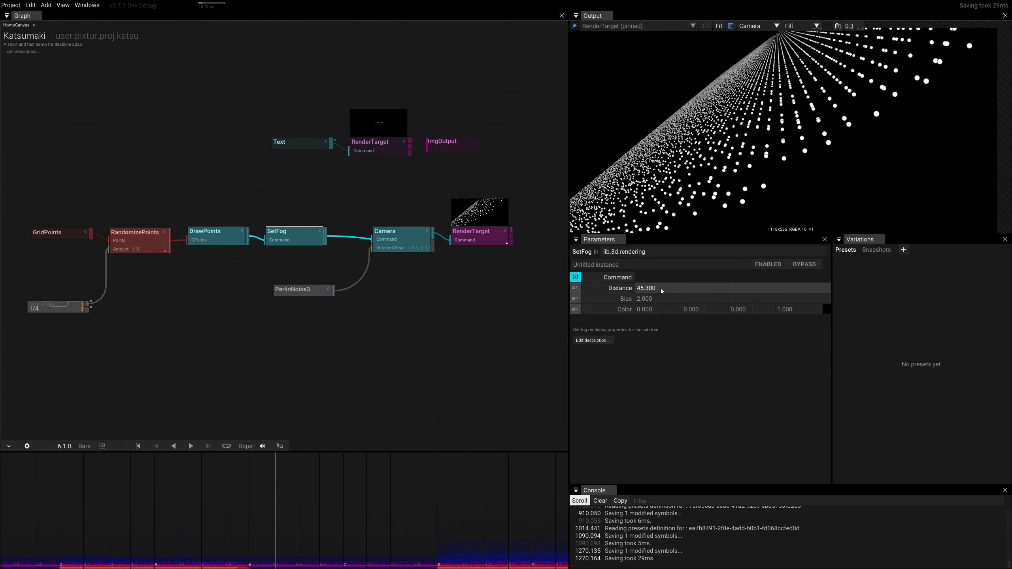
pyautogui.moveTo(662, 288); pyautogui.dragTo(642, 372)
pyautogui.moveTo(424, 371); pyautogui.dragTo(352, 389, button='right')
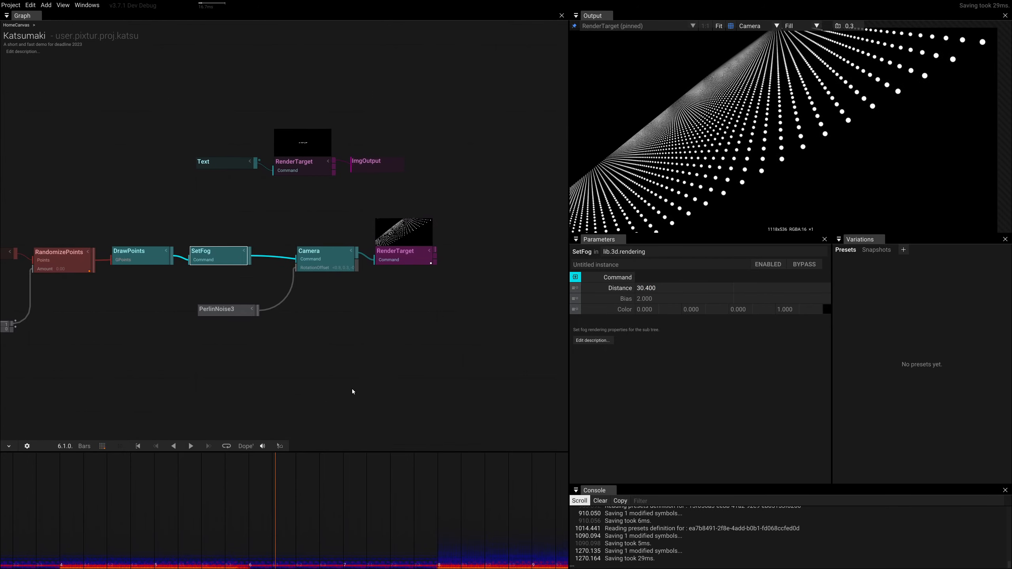
# Set the DrawPoints operator's Color to a 0.490 grey and its Size to 0.390
pyautogui.moveTo(370, 346); pyautogui.dragTo(441, 351, button='right')
pyautogui.moveTo(256, 375); pyautogui.dragTo(295, 369, button='right')
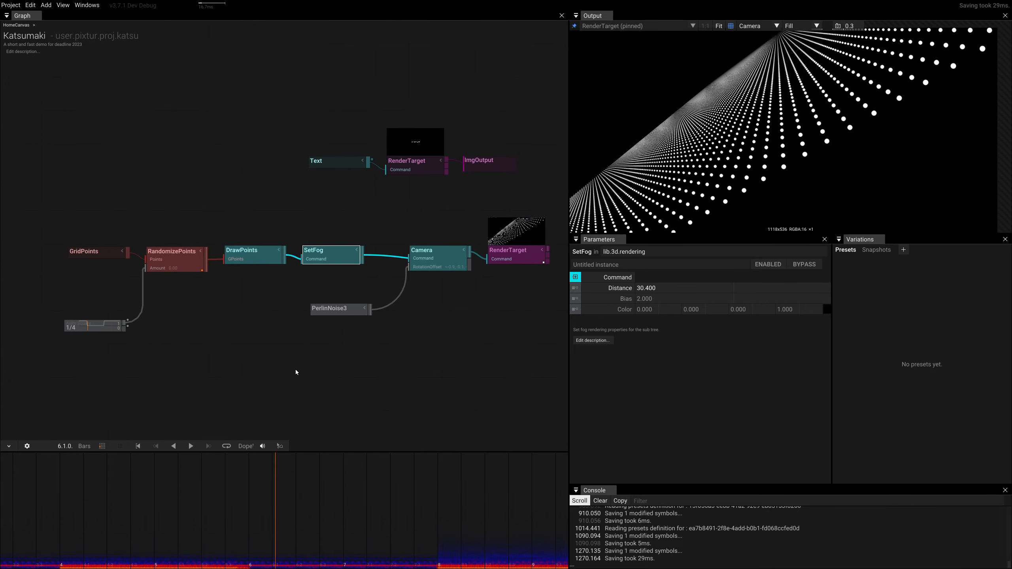
pyautogui.click(255, 256)
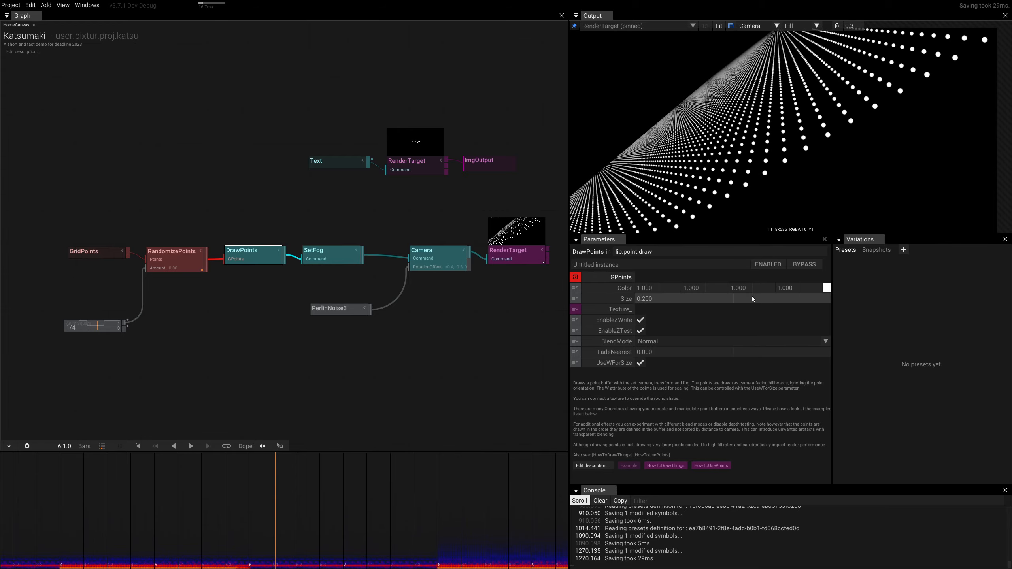
pyautogui.moveTo(827, 288); pyautogui.dragTo(826, 308)
pyautogui.moveTo(642, 301); pyautogui.dragTo(629, 277)
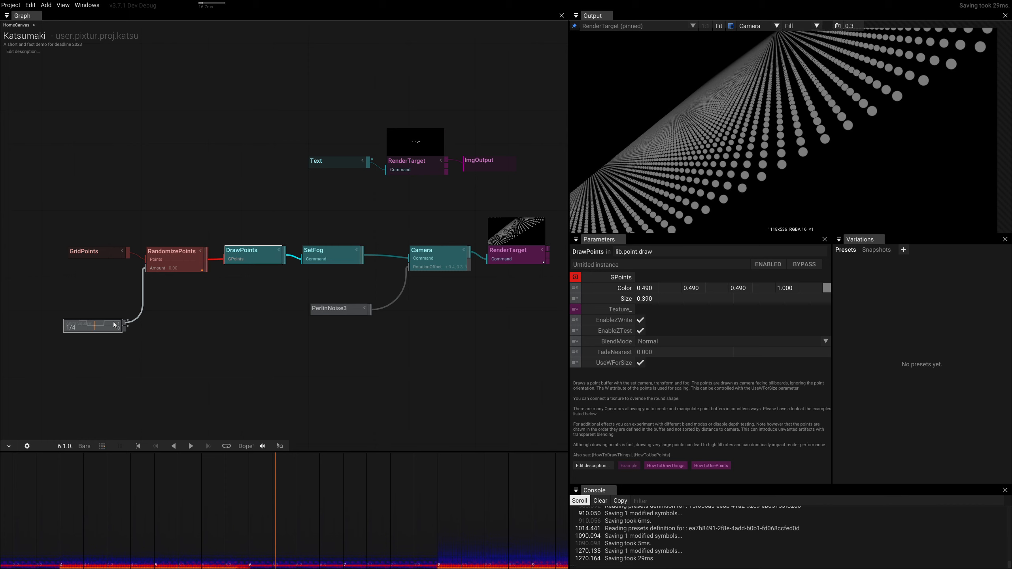
# Set the third Position component of RandomizePoints to 0.520 and move the 1/4-rate animation operator up closer to GridPoints
pyautogui.moveTo(114, 325); pyautogui.dragTo(101, 342)
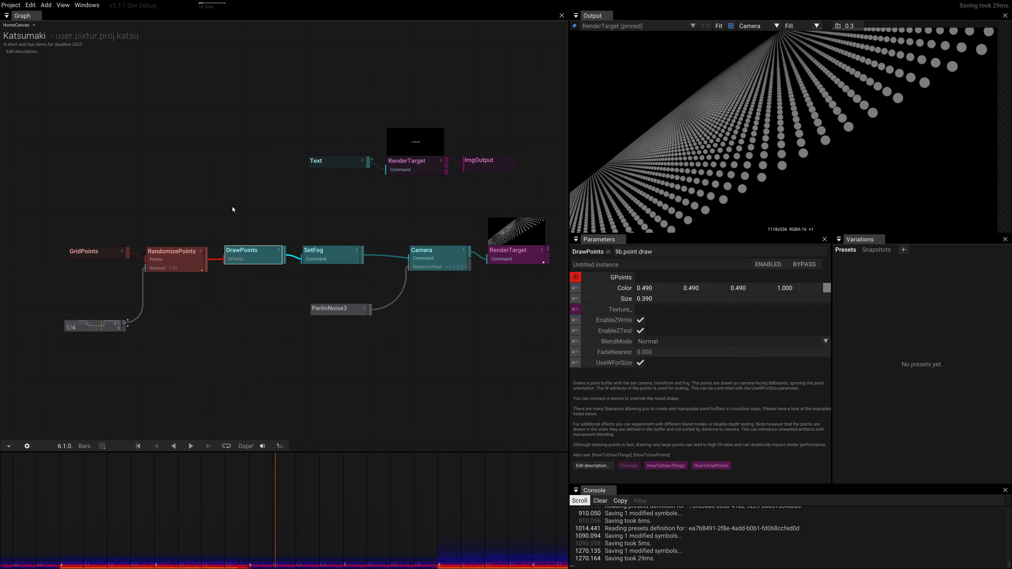
pyautogui.click(189, 253)
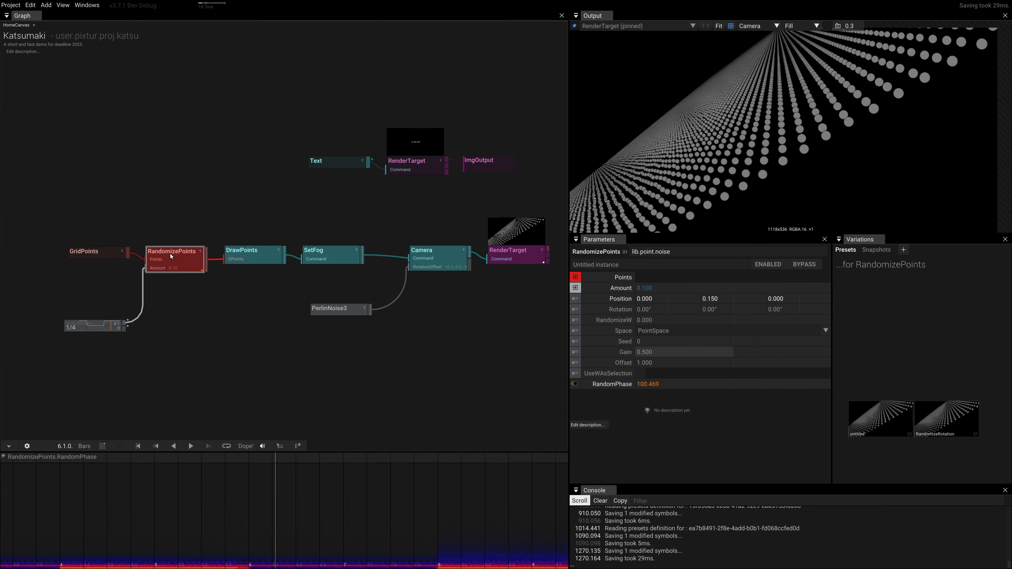
pyautogui.moveTo(787, 304)
pyautogui.mouseDown()
pyautogui.moveTo(780, 297)
pyautogui.moveTo(756, 316)
pyautogui.moveTo(788, 288)
pyautogui.mouseUp()
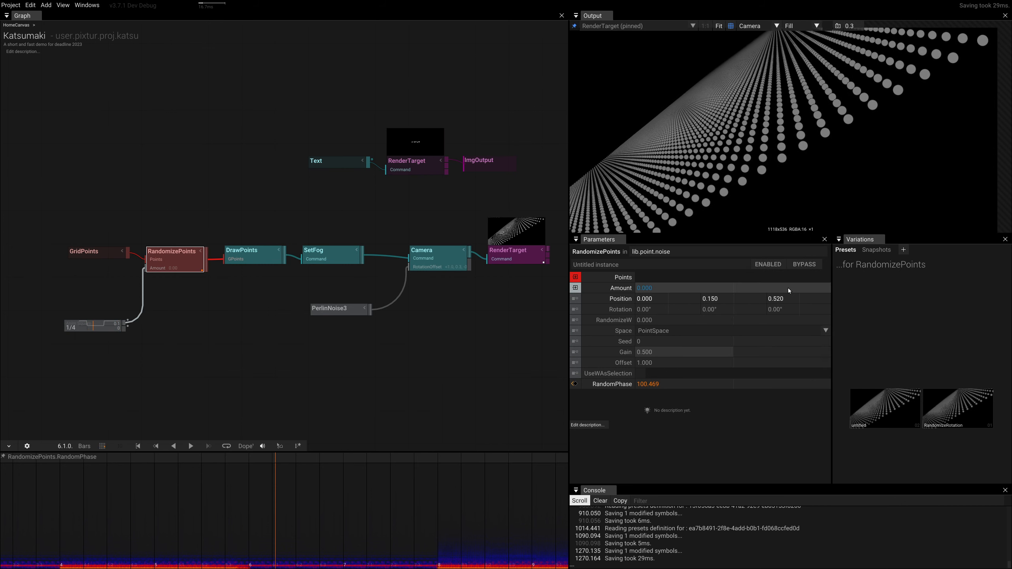
pyautogui.moveTo(225, 336); pyautogui.dragTo(295, 340, button='right')
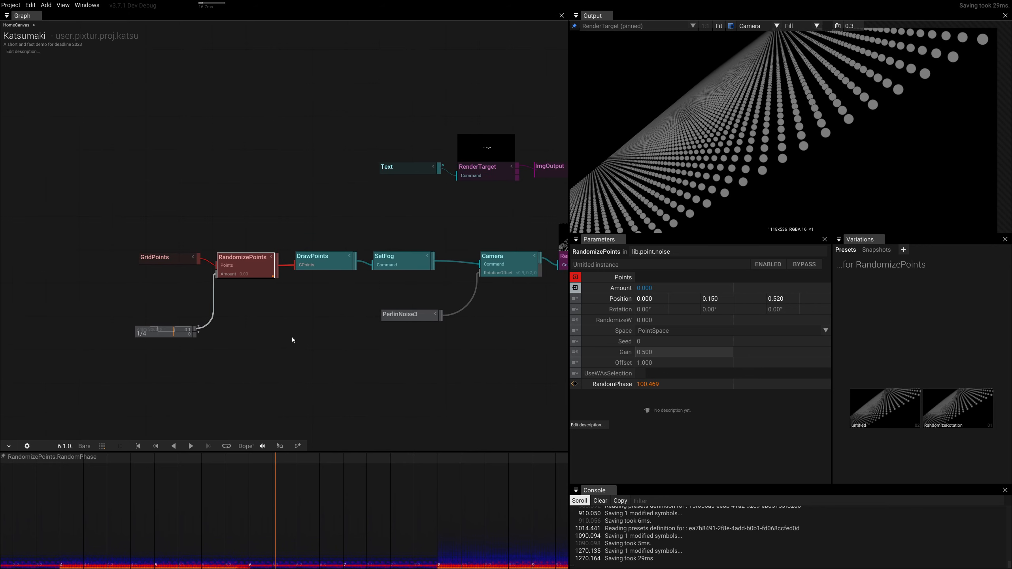
pyautogui.moveTo(143, 331); pyautogui.dragTo(146, 300)
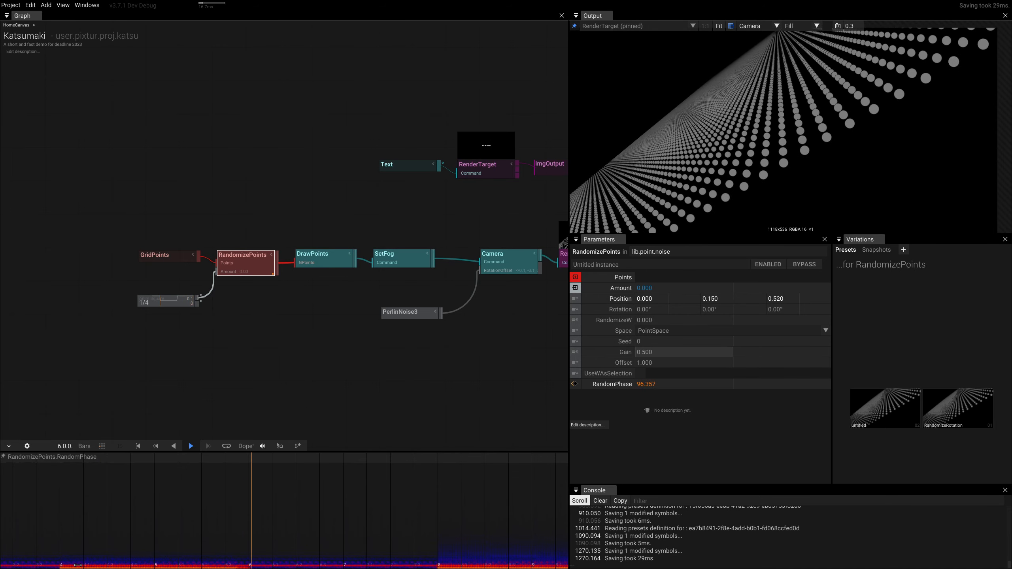
# Remove the RandomPhase animation from RandomizePoints by resetting the parameter to its default
pyautogui.scroll(2, 257, 324)
pyautogui.moveTo(231, 241); pyautogui.dragTo(260, 295, button='right')
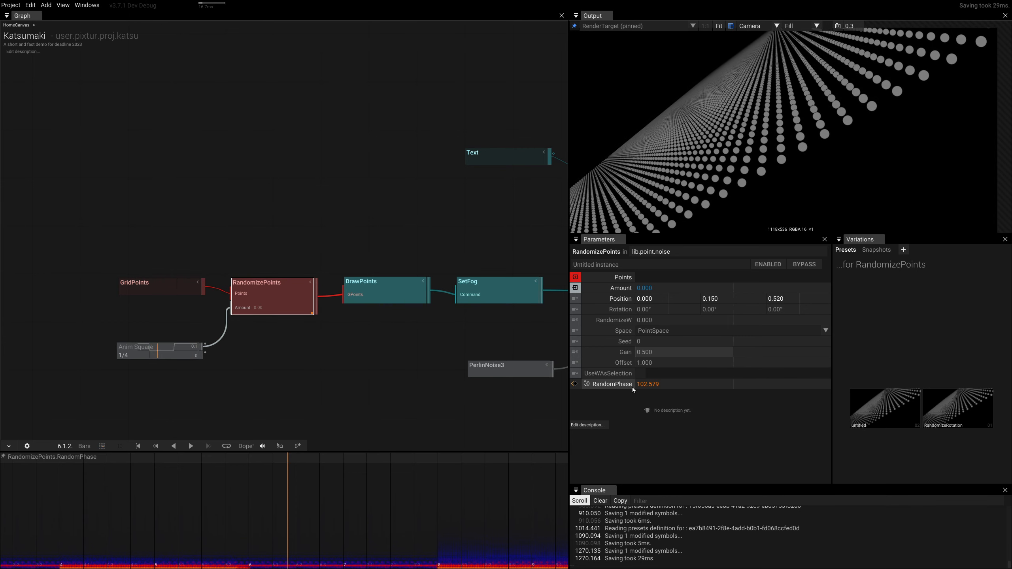
pyautogui.moveTo(374, 377); pyautogui.dragTo(377, 363, button='right')
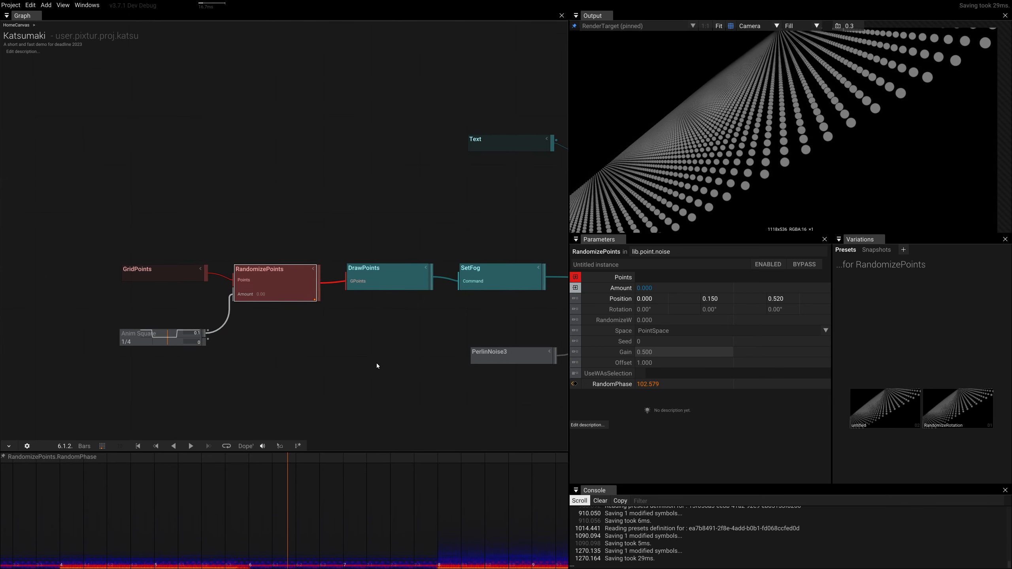
pyautogui.click(605, 385)
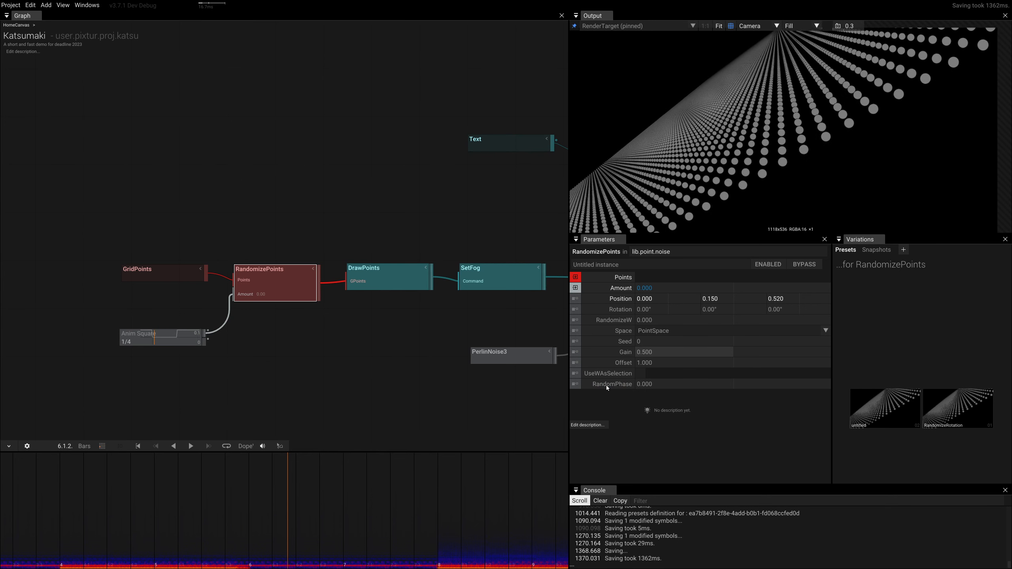
# Add an AnimValue operator in the empty graph area below the point-drawing chain
pyautogui.moveTo(311, 379); pyautogui.dragTo(336, 360, button='right')
pyautogui.click(336, 359)
pyautogui.press('Tab')
pyautogui.write('ani')
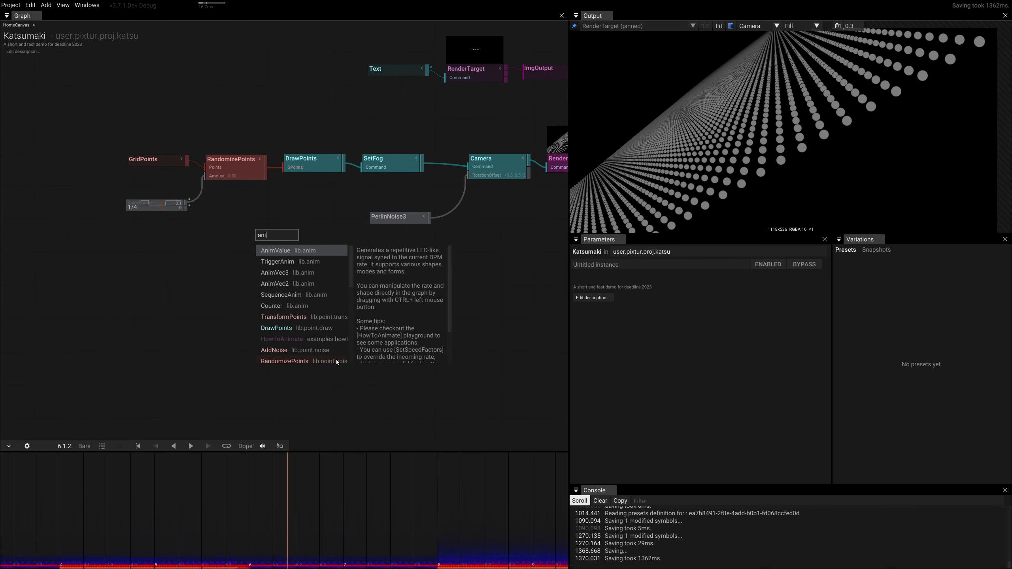
pyautogui.press('BackSpace')
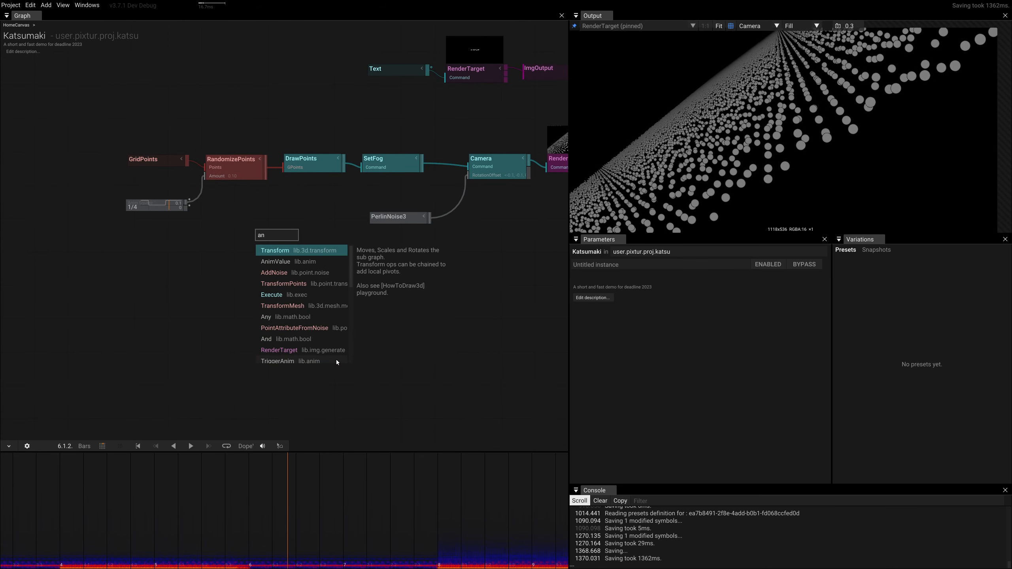
pyautogui.press('Down')
pyautogui.press('Return')
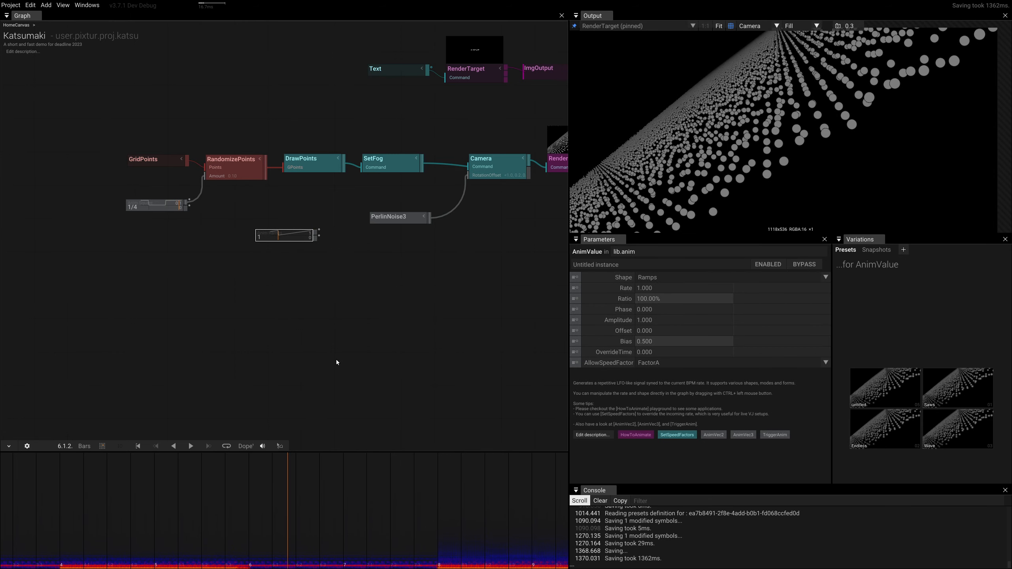
# Set the AnimValue shape to Endless and connect it to the RandomPhase input of RandomizePoints, placing it directly below GridPoints
pyautogui.click(715, 278)
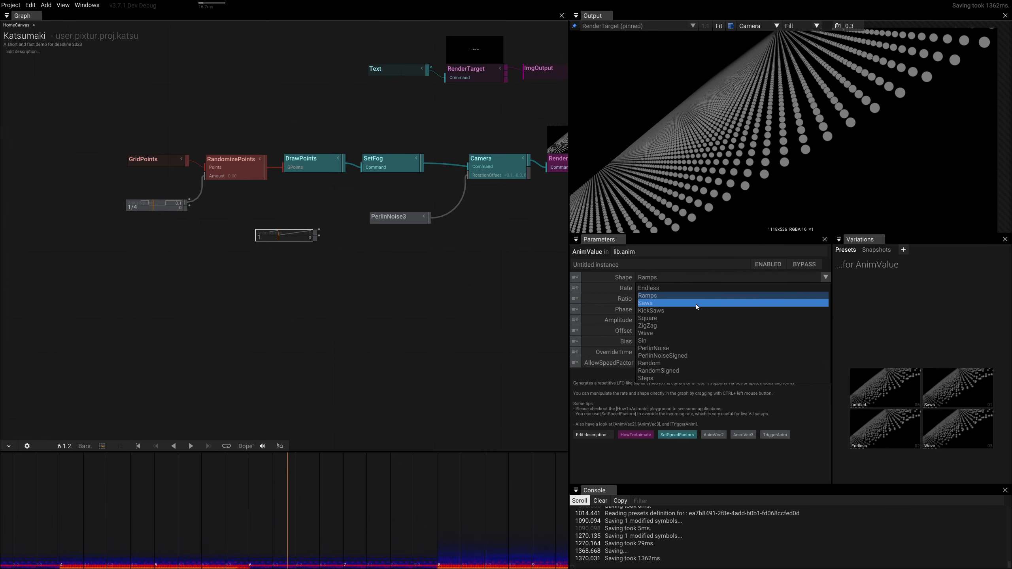
pyautogui.click(682, 288)
pyautogui.moveTo(317, 233); pyautogui.dragTo(191, 203)
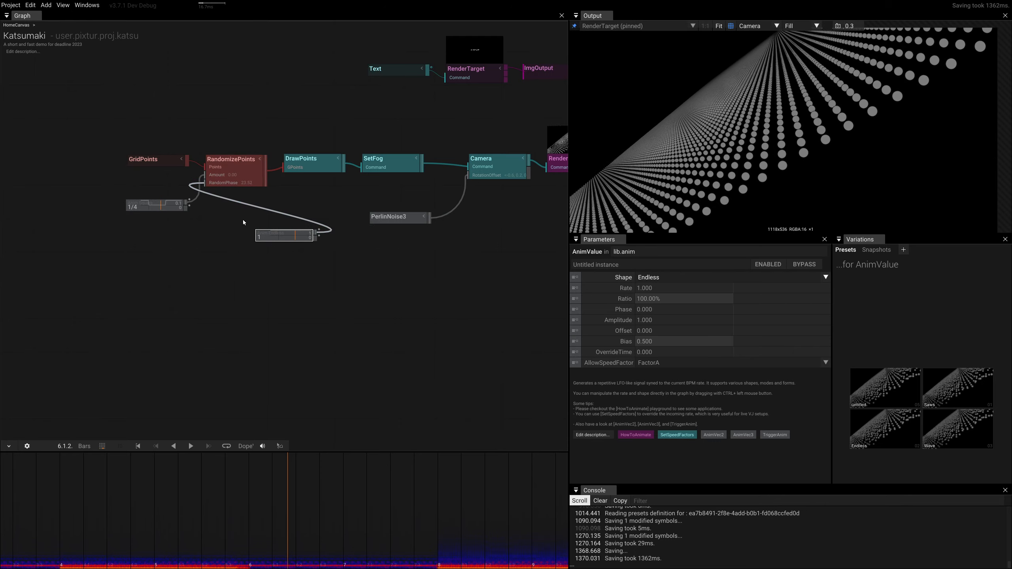
pyautogui.moveTo(282, 239); pyautogui.dragTo(153, 187)
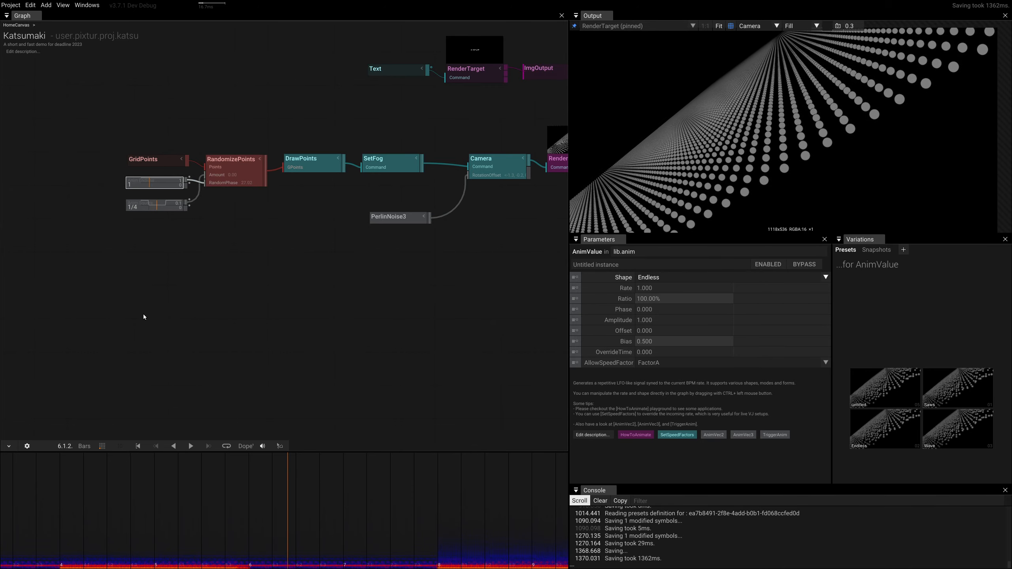
# Set the rate of the Endless AnimValue operator to 16
pyautogui.moveTo(149, 313); pyautogui.dragTo(224, 388, button='right')
pyautogui.scroll(2, 215, 359)
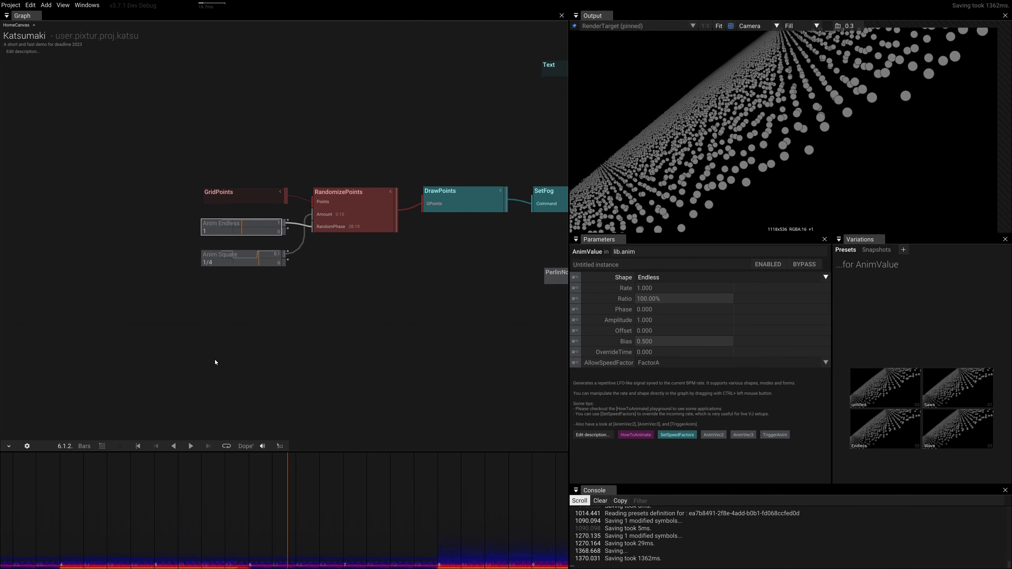
pyautogui.keyDown('ctrl'); pyautogui.moveTo(205, 228); pyautogui.dragTo(205, 188); pyautogui.keyUp('ctrl')
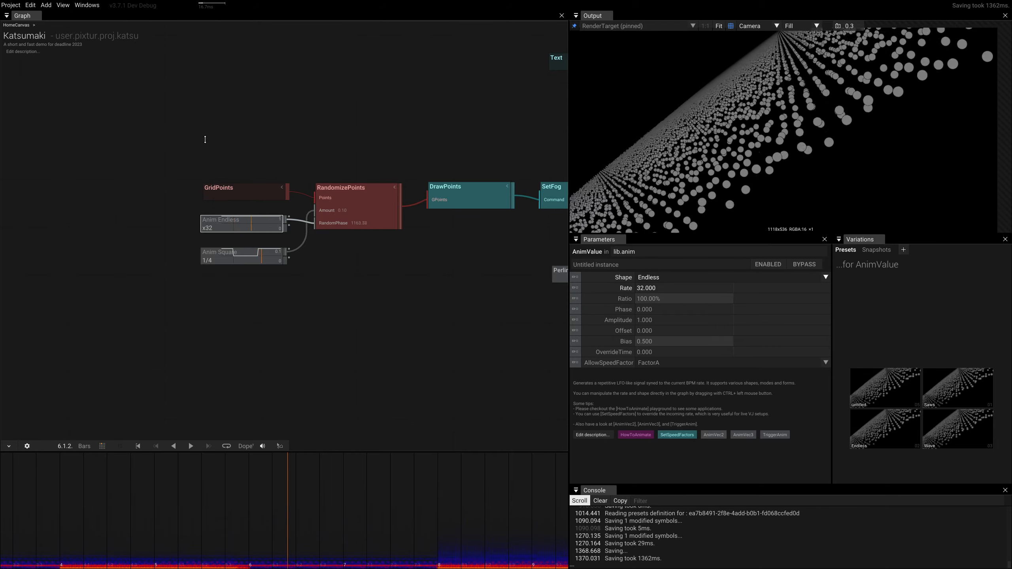
pyautogui.keyDown('ctrl'); pyautogui.moveTo(201, 154); pyautogui.dragTo(201, 180); pyautogui.keyUp('ctrl')
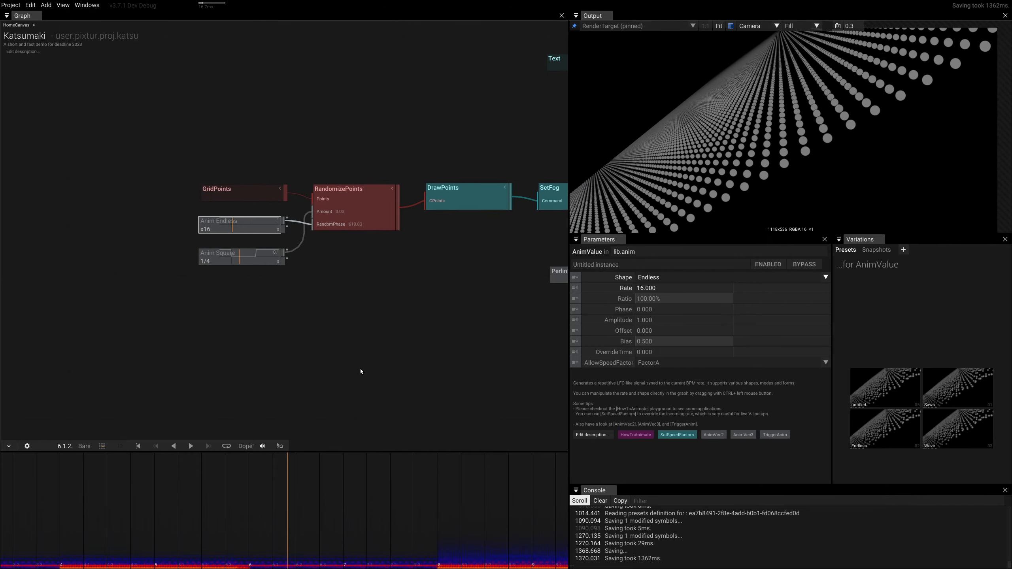
# Set the Gain of RandomizePoints to 0.810
pyautogui.click(328, 194)
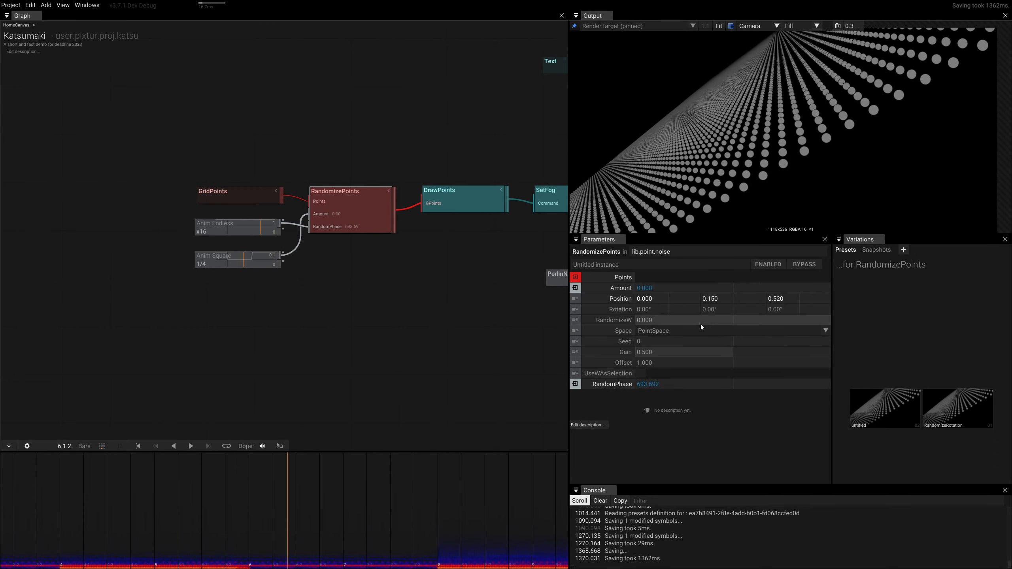
pyautogui.moveTo(655, 354)
pyautogui.mouseDown()
pyautogui.moveTo(646, 370)
pyautogui.moveTo(661, 357)
pyautogui.mouseUp()
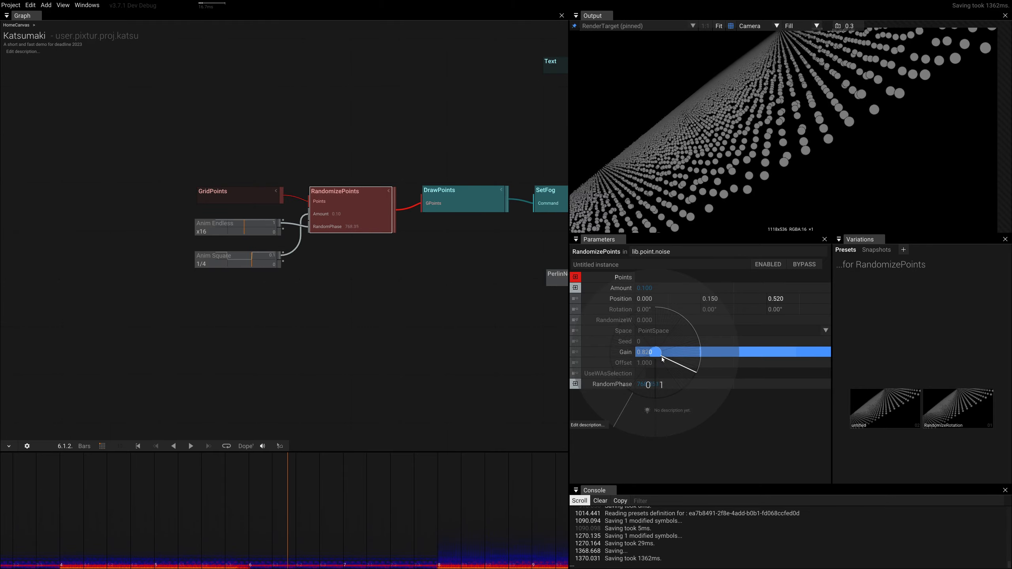
pyautogui.moveTo(661, 357); pyautogui.dragTo(662, 355)
# Add a LinePoints operator in the empty graph area below the existing operator chain
pyautogui.moveTo(445, 342); pyautogui.dragTo(433, 381, button='right')
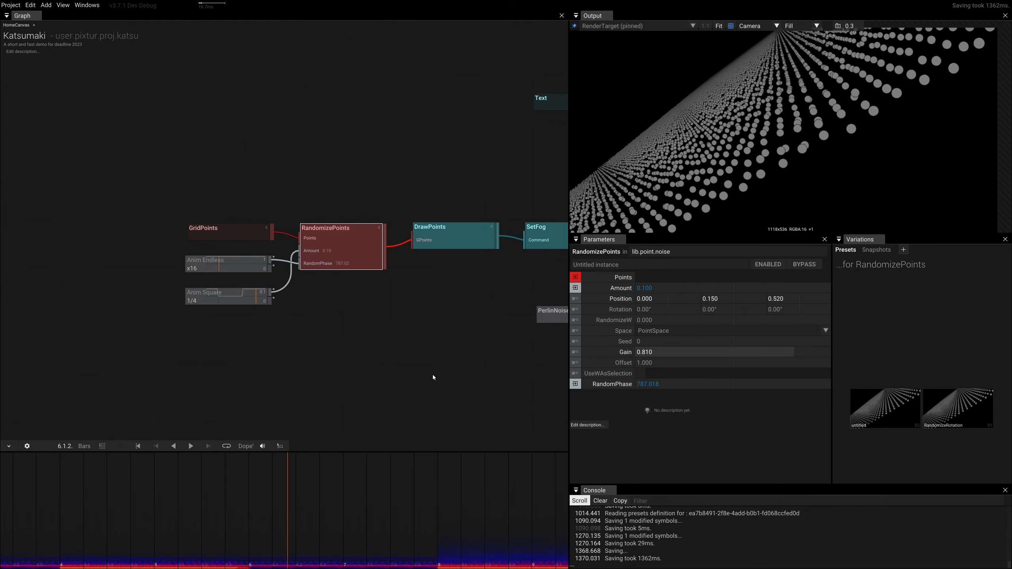
pyautogui.moveTo(428, 343)
pyautogui.mouseDown(button='right')
pyautogui.moveTo(420, 363)
pyautogui.moveTo(366, 364)
pyautogui.moveTo(180, 333)
pyautogui.moveTo(366, 316)
pyautogui.mouseUp(button='right')
pyautogui.scroll(-1, 419, 363)
pyautogui.moveTo(296, 341); pyautogui.dragTo(338, 349, button='right')
pyautogui.moveTo(355, 391); pyautogui.dragTo(327, 332, button='right')
pyautogui.click(314, 336)
pyautogui.press('Tab')
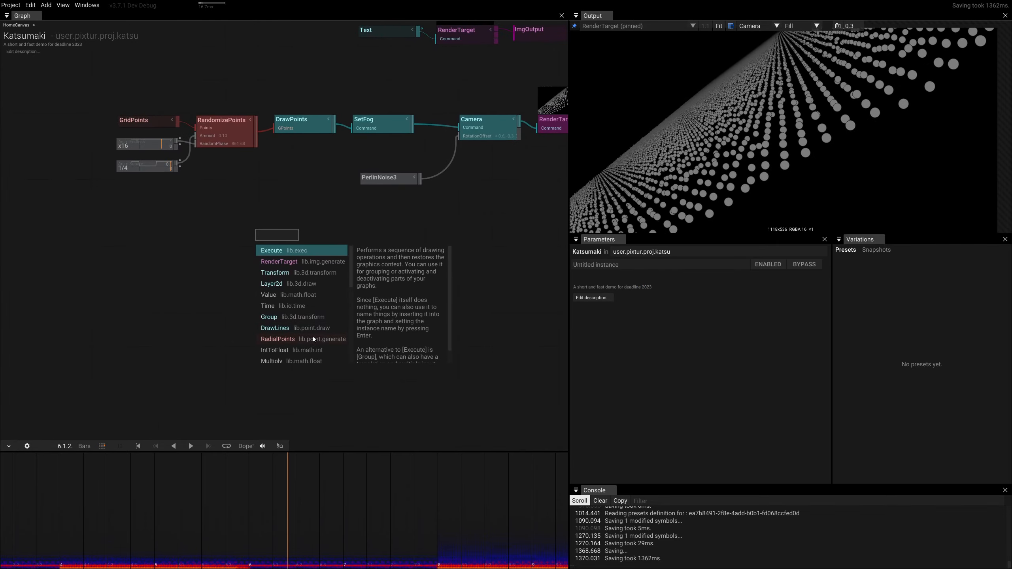
pyautogui.write('line')
pyautogui.press('Down')
pyautogui.press('Down')
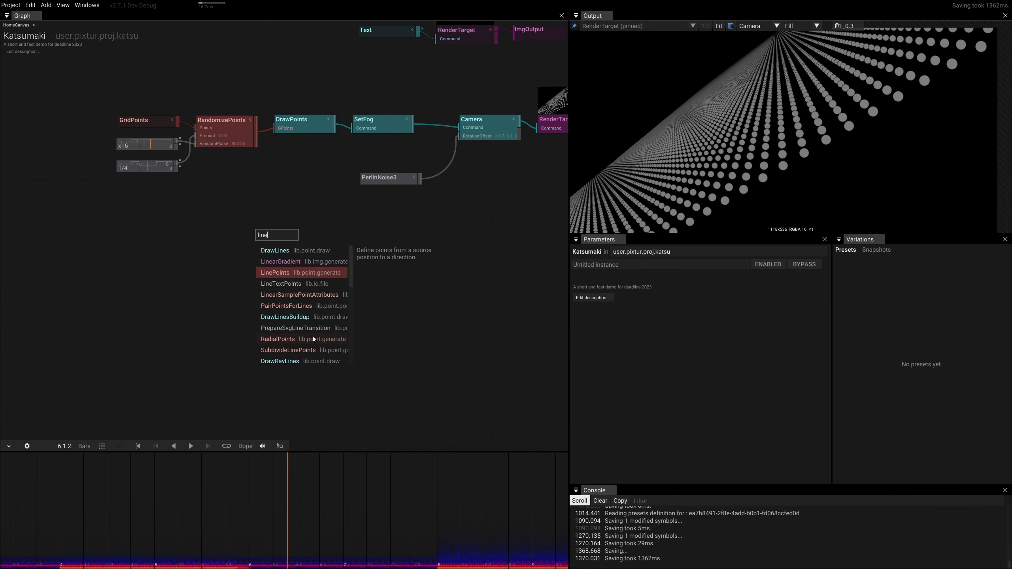
pyautogui.press('Return')
# Append a DrawPoints operator to LinePoints and pin it to the output
pyautogui.press('Tab')
pyautogui.press('Down')
pyautogui.press('Down')
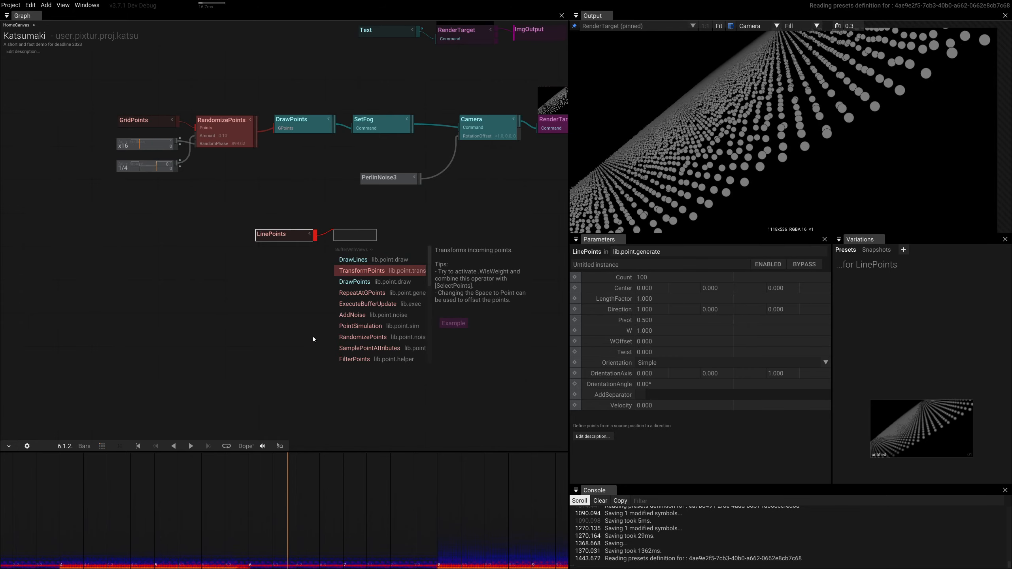
pyautogui.press('Return')
pyautogui.press('p')
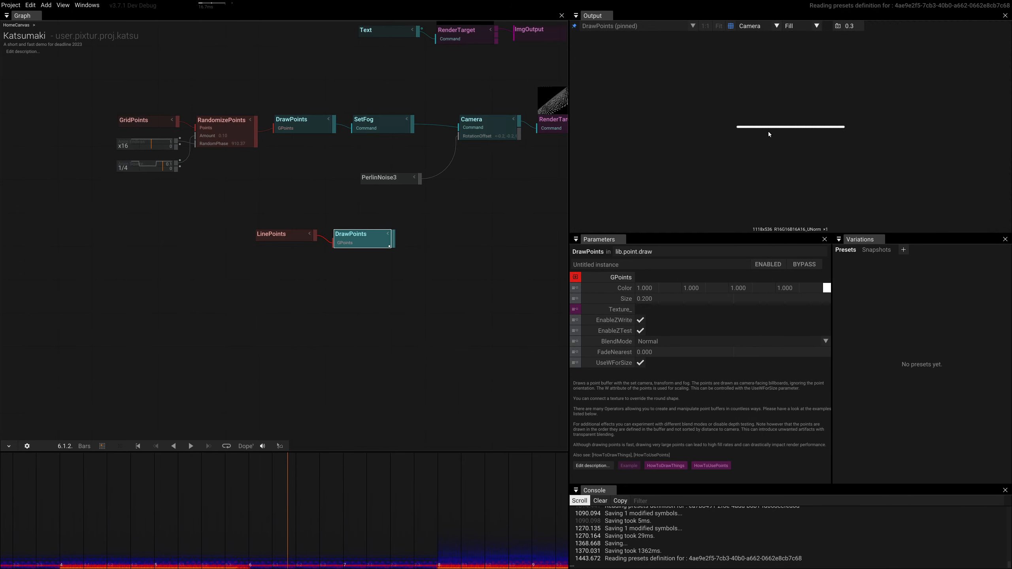
# Insert a RandomizePoints operator between LinePoints and DrawPoints and set its second Position component to 0.390
pyautogui.click(315, 239)
pyautogui.write('rad')
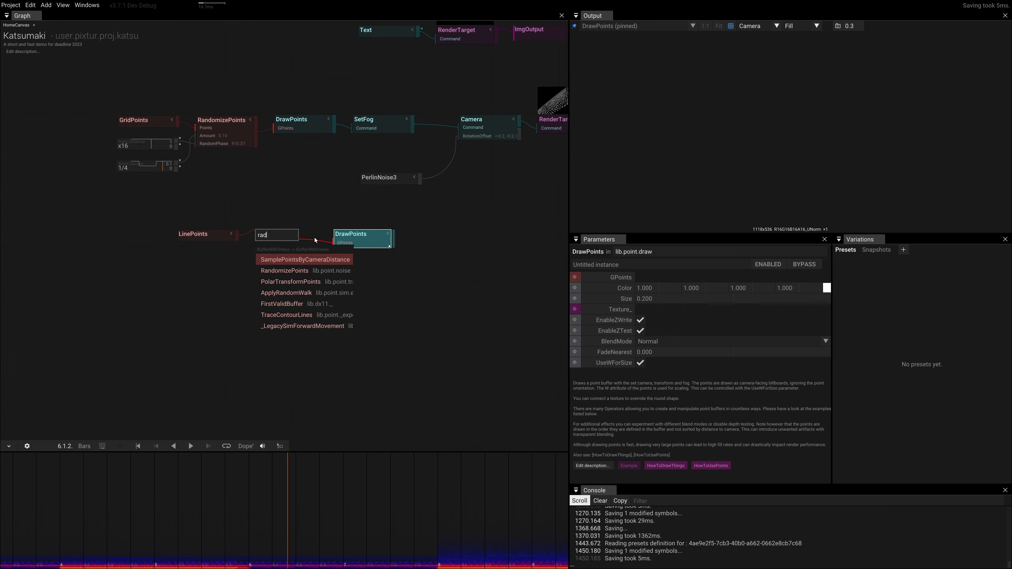
pyautogui.write('om')
pyautogui.press('Return')
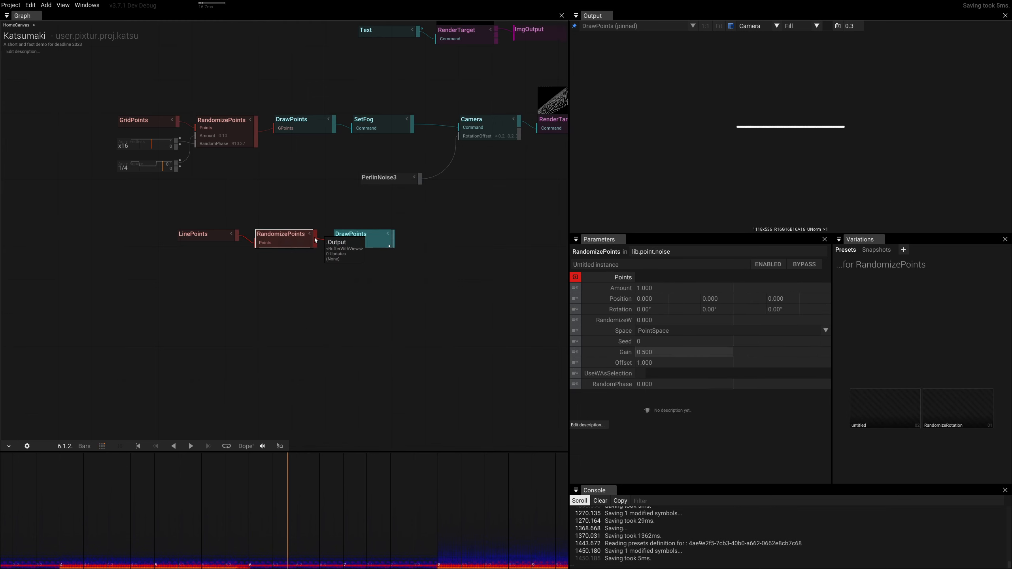
pyautogui.moveTo(785, 301)
pyautogui.mouseDown()
pyautogui.moveTo(782, 283)
pyautogui.moveTo(777, 288)
pyautogui.mouseUp()
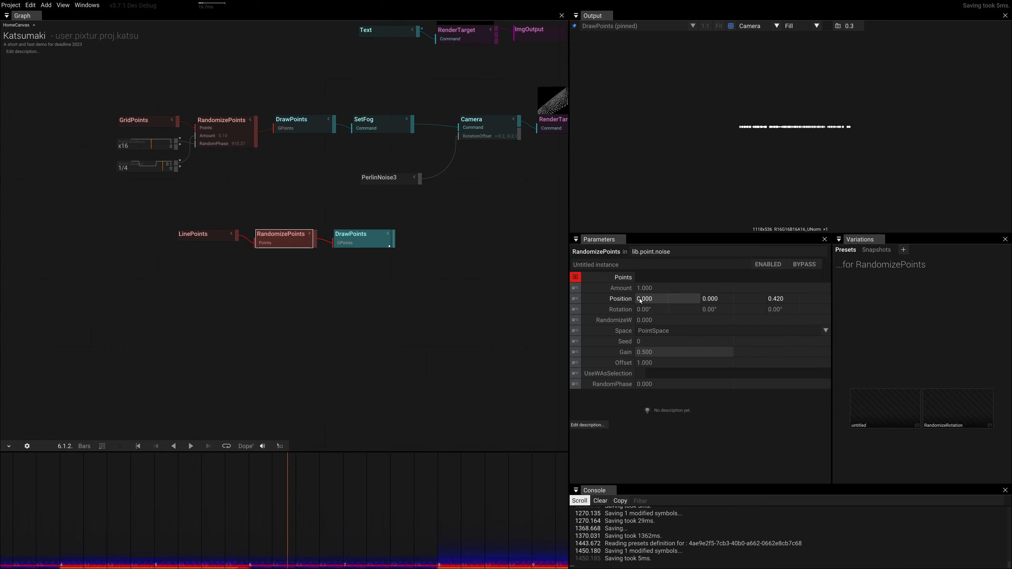
pyautogui.moveTo(703, 303); pyautogui.dragTo(709, 294)
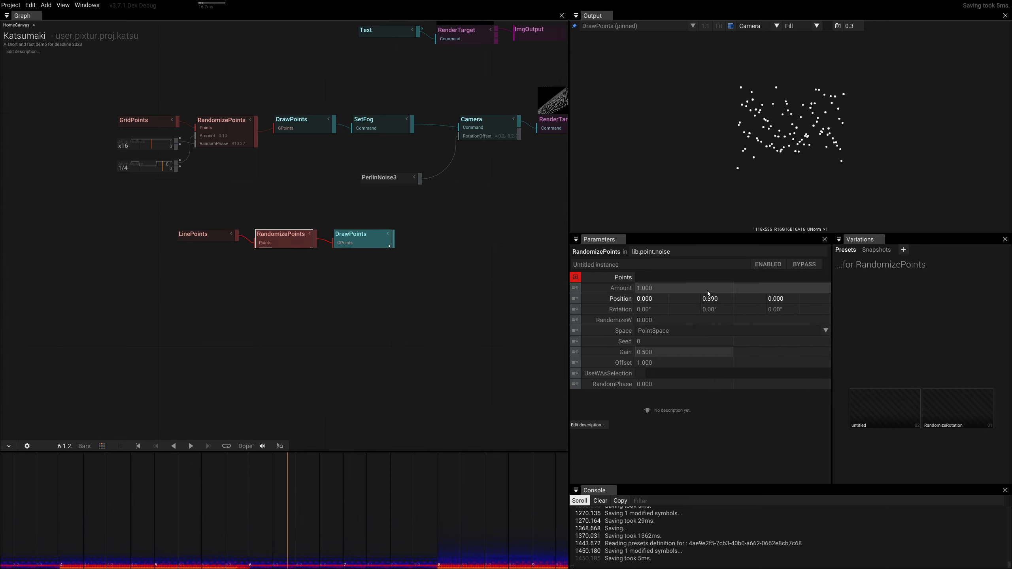
# Set the Count of LinePoints to 1000
pyautogui.click(204, 236)
pyautogui.click(667, 277)
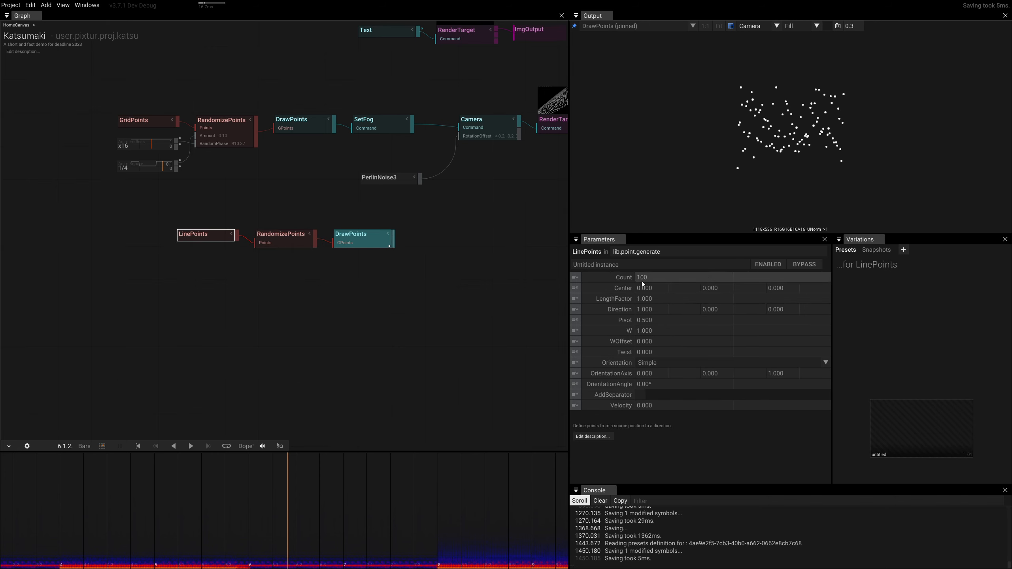
pyautogui.write('0')
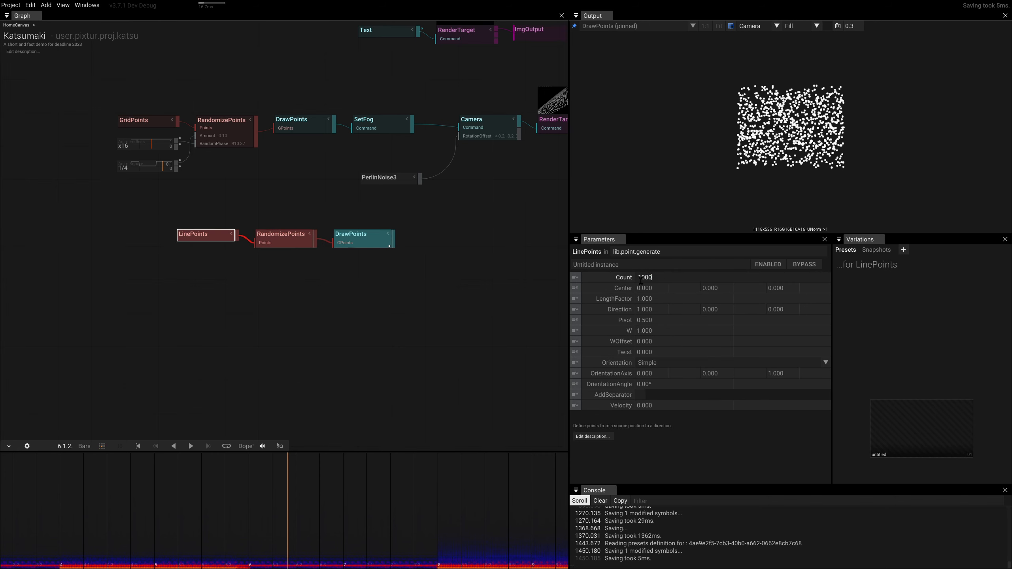
# Set the Gain of the RandomizePoints operator in the line-points chain to 0.920
pyautogui.click(356, 248)
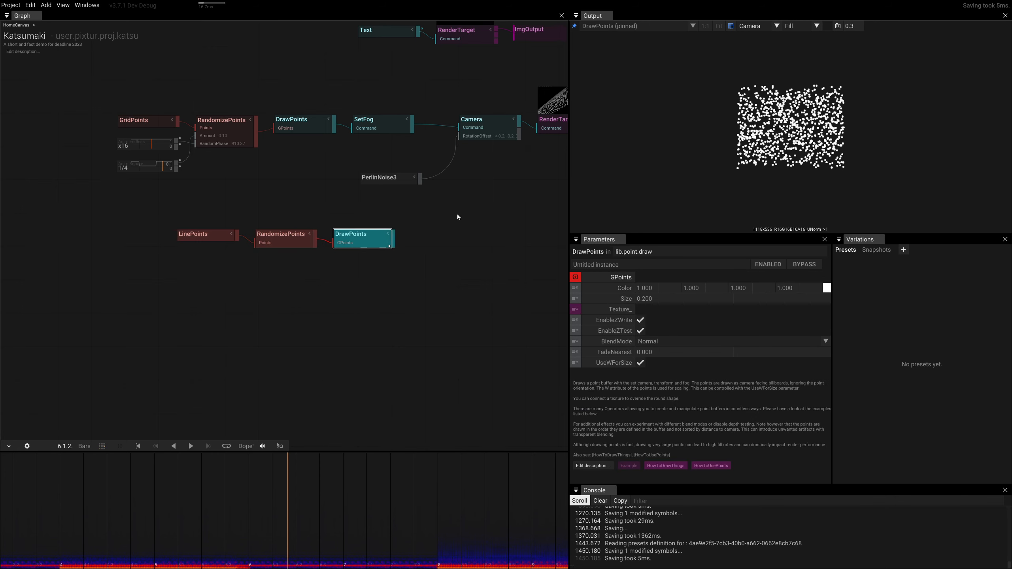
pyautogui.click(278, 242)
pyautogui.click(652, 353)
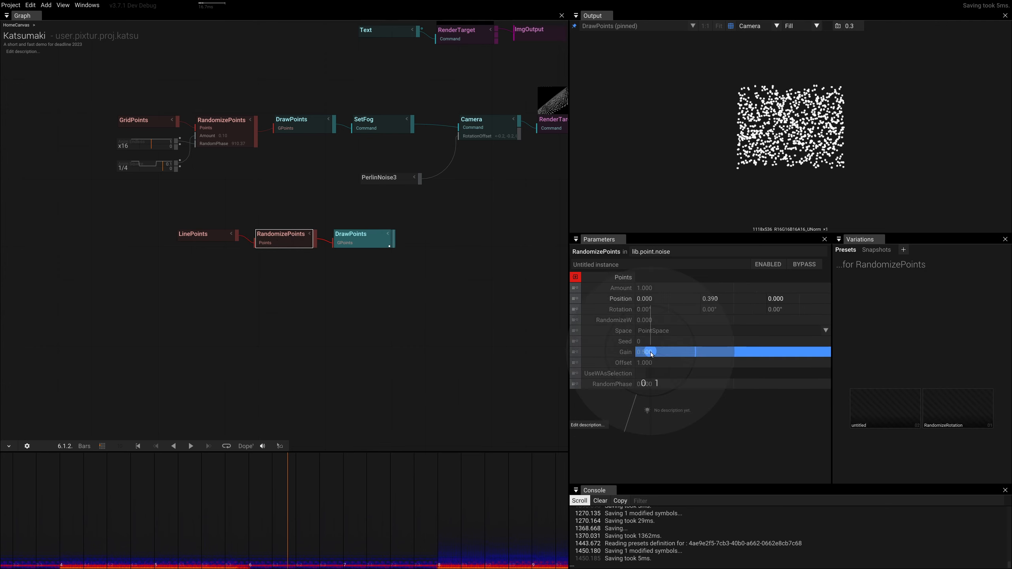
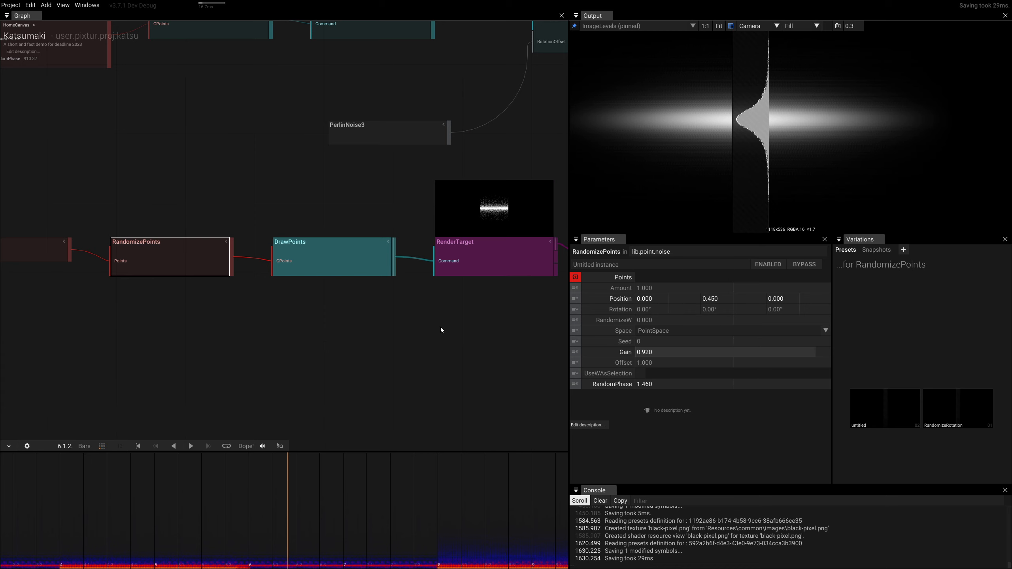
# Delete the entire lower operator chain from LinePoints through ImageLevels
pyautogui.scroll(-3, 440, 328)
pyautogui.scroll(1, 436, 331)
pyautogui.moveTo(402, 332); pyautogui.dragTo(416, 350, button='right')
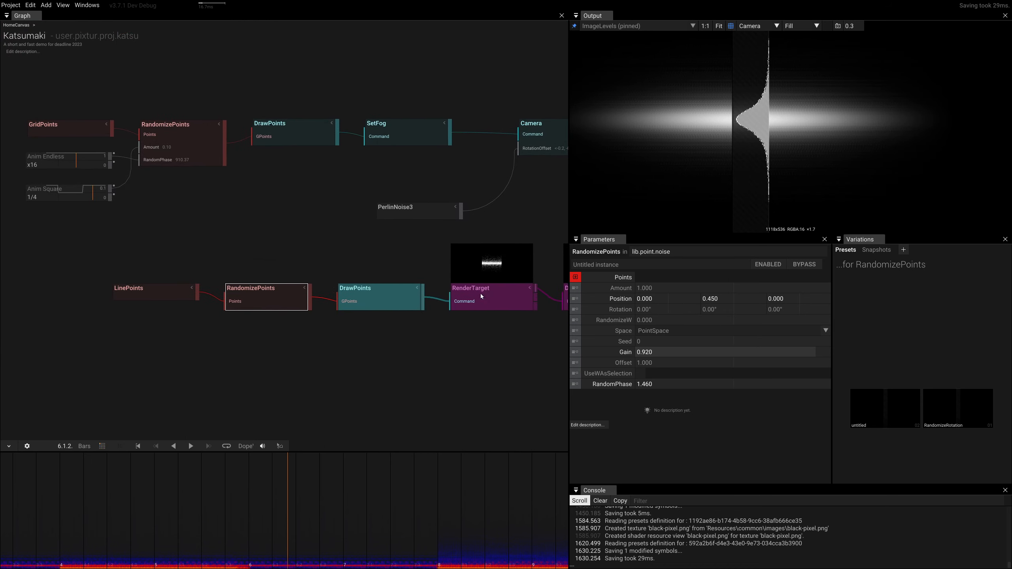
pyautogui.scroll(-4, 359, 319)
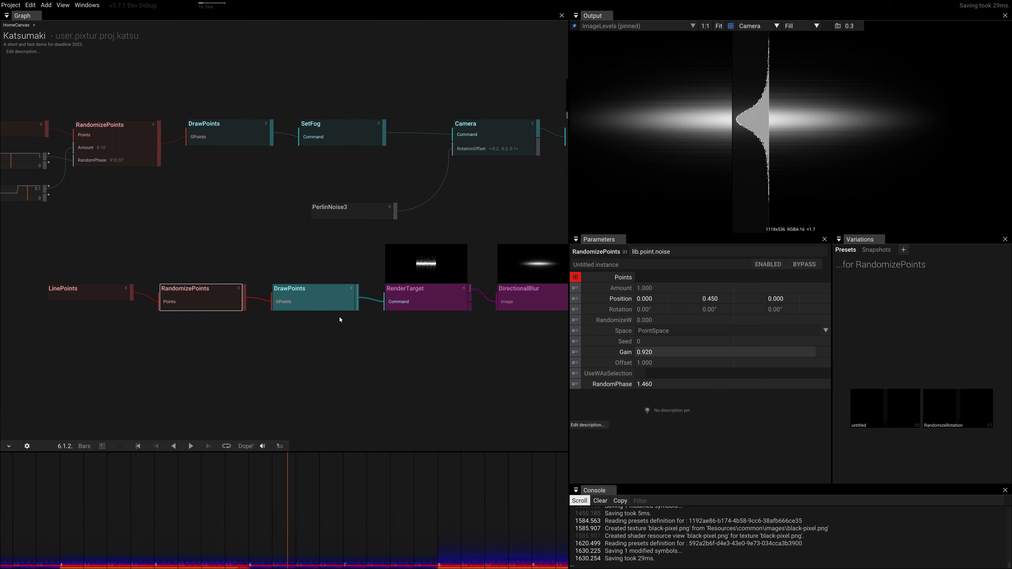
pyautogui.moveTo(96, 355); pyautogui.dragTo(450, 286)
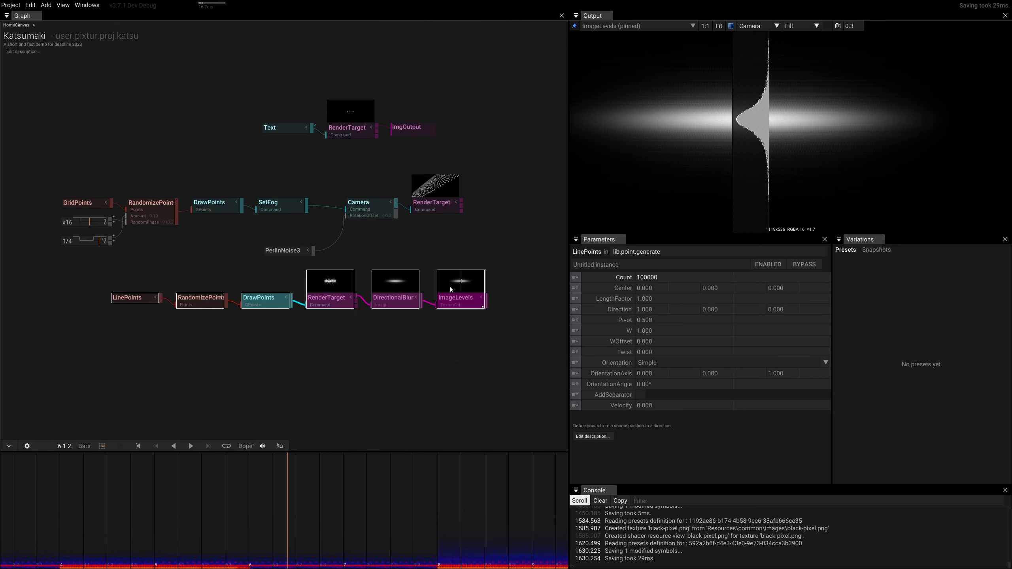
pyautogui.press('Delete')
# Pin the RenderTarget that follows Camera to the output
pyautogui.scroll(4, 455, 277)
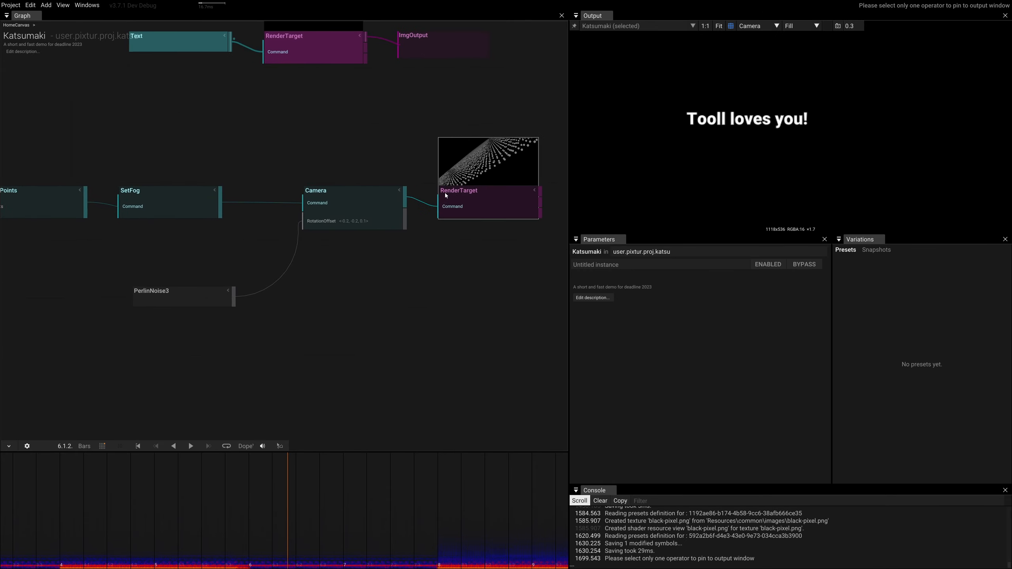
pyautogui.click(464, 192)
pyautogui.press('p')
pyautogui.scroll(-3, 429, 285)
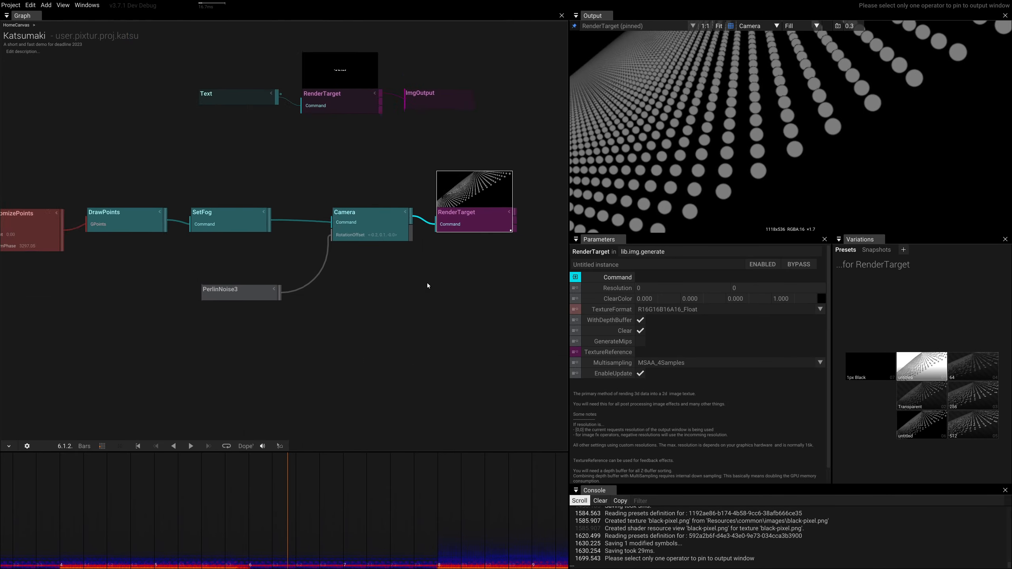
# Move ImgOutput farther right and connect the camera scene's RenderTarget to it
pyautogui.moveTo(430, 158); pyautogui.dragTo(418, 192, button='right')
pyautogui.scroll(2, 418, 192)
pyautogui.moveTo(457, 184); pyautogui.dragTo(530, 181)
pyautogui.moveTo(329, 195); pyautogui.dragTo(132, 194, button='right')
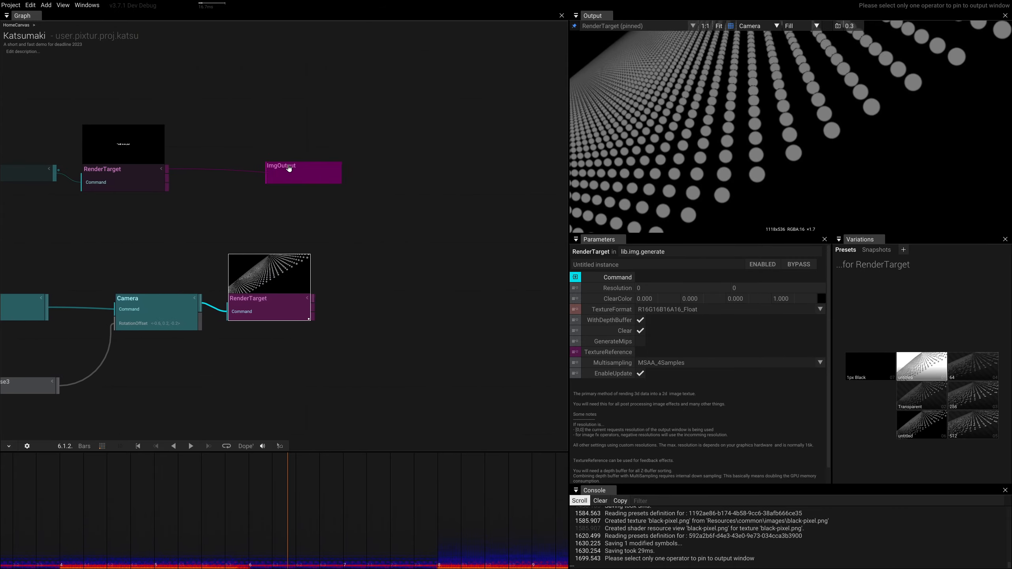
pyautogui.moveTo(389, 186); pyautogui.dragTo(390, 186)
# Delete the Text operator and its RenderTarget
pyautogui.moveTo(339, 96); pyautogui.dragTo(461, 95, button='right')
pyautogui.moveTo(373, 93); pyautogui.dragTo(100, 172)
pyautogui.press('Delete')
pyautogui.scroll(-2, 355, 121)
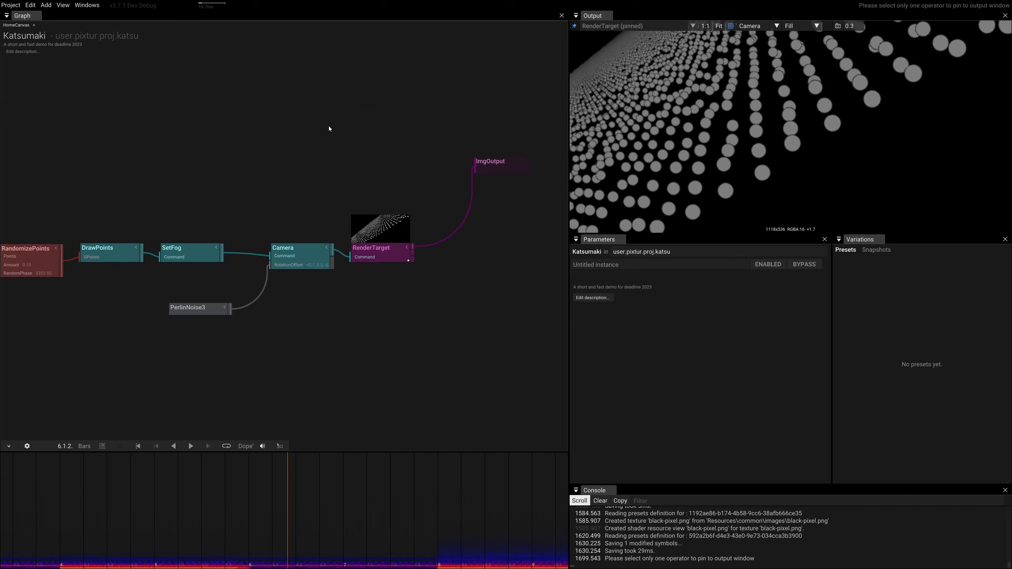
# Move ImgOutput farther away from the remaining RenderTarget to make room for effects between them
pyautogui.moveTo(251, 172); pyautogui.dragTo(326, 263, button='right')
pyautogui.moveTo(518, 271); pyautogui.dragTo(282, 212, button='right')
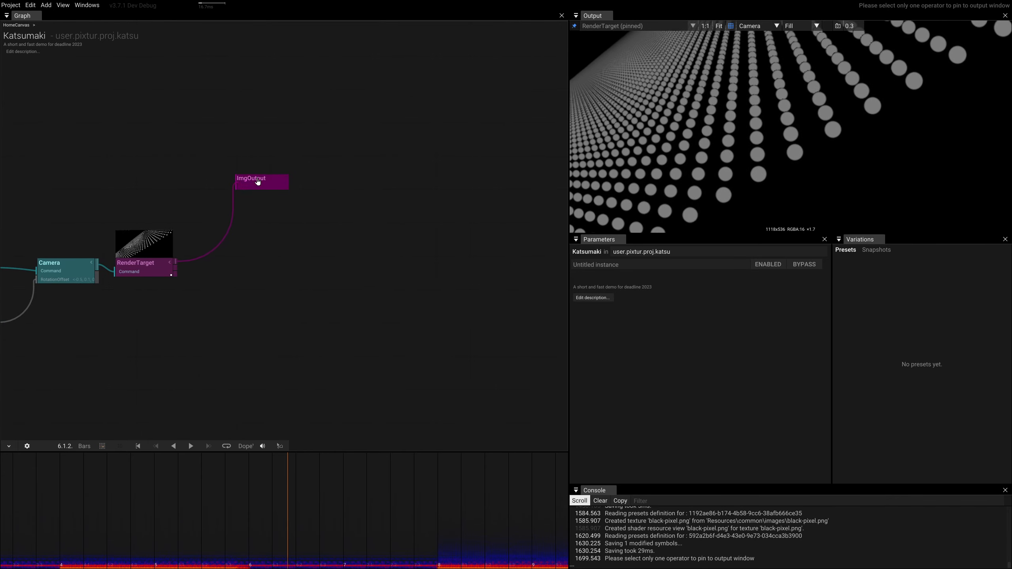
pyautogui.moveTo(163, 320); pyautogui.dragTo(256, 318, button='right')
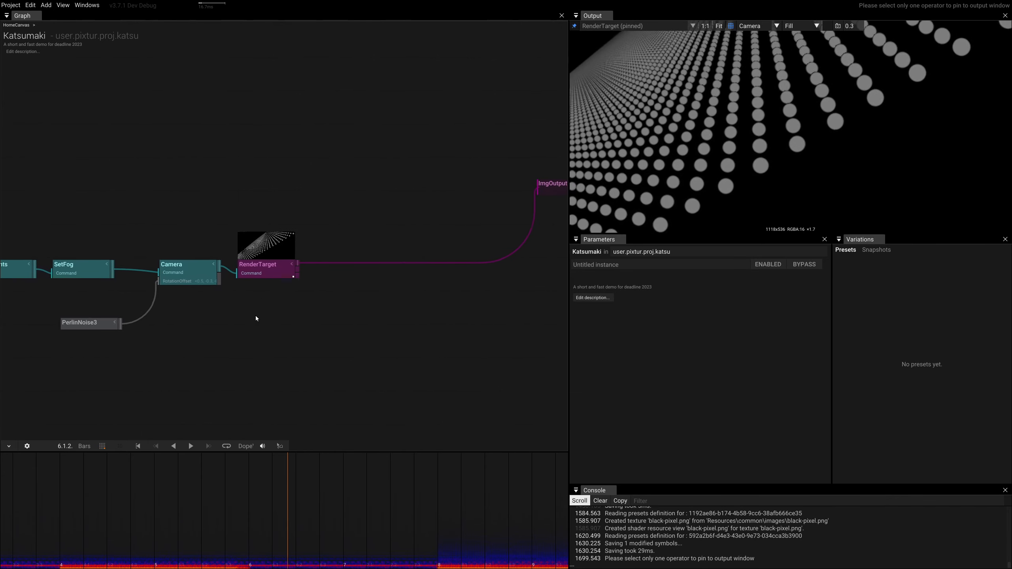
# Append a DepthOfField operator to RenderTarget and connect RenderTarget's depth output to its DepthBuffer input
pyautogui.click(351, 263)
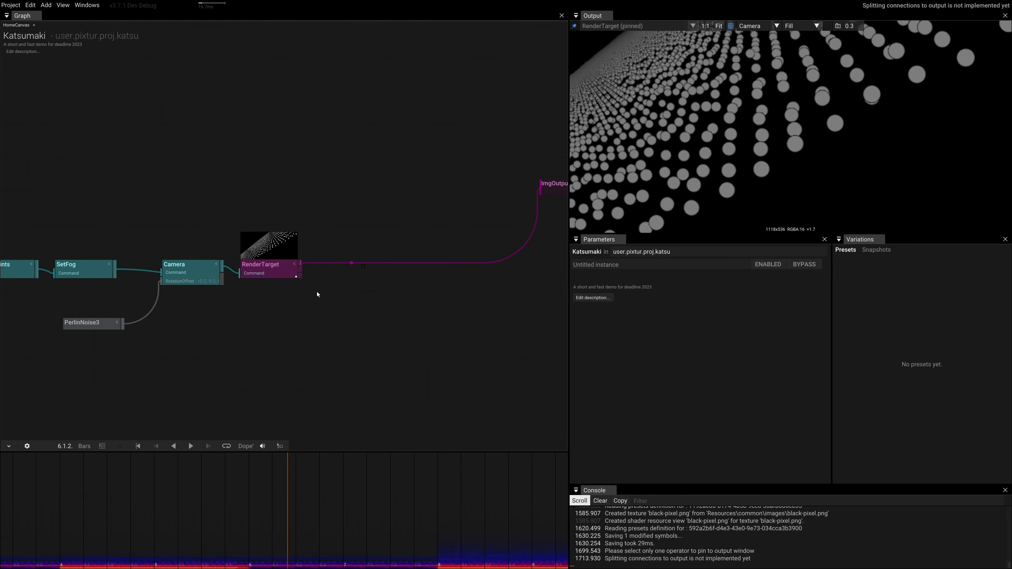
pyautogui.click(275, 277)
pyautogui.press('Tab')
pyautogui.write('d')
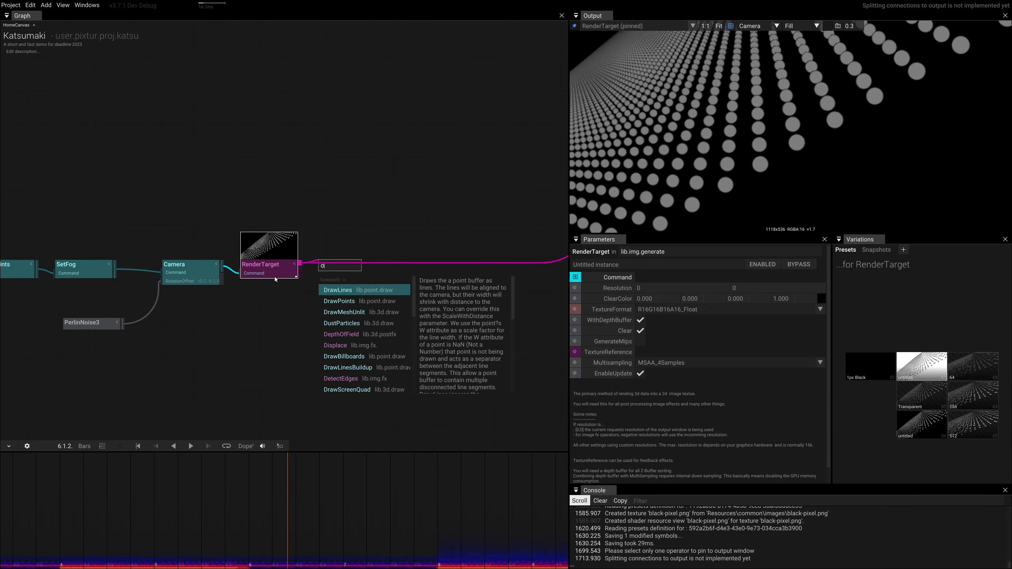
pyautogui.press('Down')
pyautogui.press('Down')
pyautogui.press('Down')
pyautogui.press('Down')
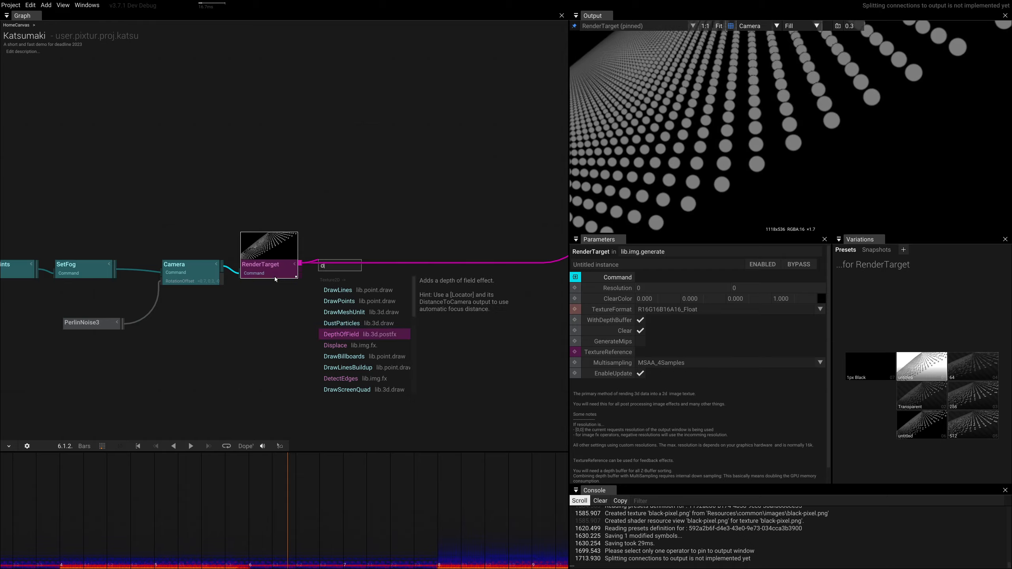
pyautogui.press('Return')
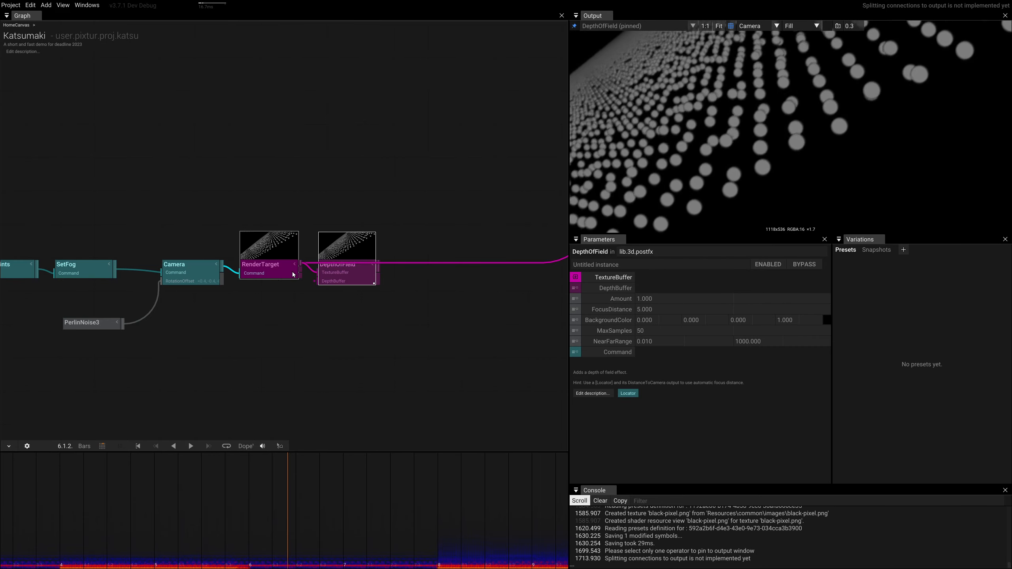
pyautogui.moveTo(309, 285); pyautogui.dragTo(309, 285)
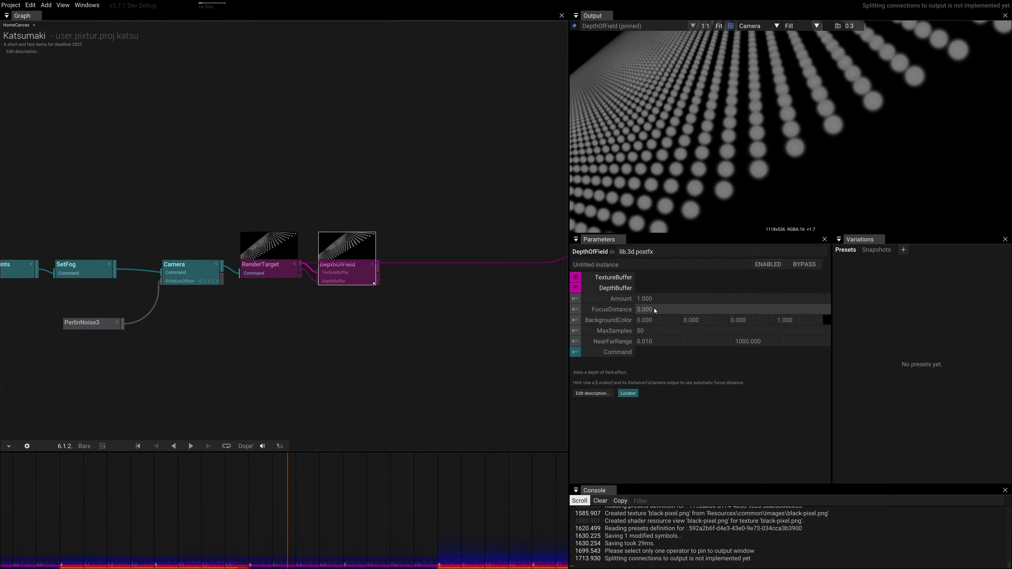
# Set DepthOfField's Amount to 2.200 and FocusDistance to 4.900, and move it together with RenderTarget farther away from Camera
pyautogui.moveTo(654, 309); pyautogui.dragTo(567, 322)
pyautogui.moveTo(233, 309); pyautogui.dragTo(295, 322, button='right')
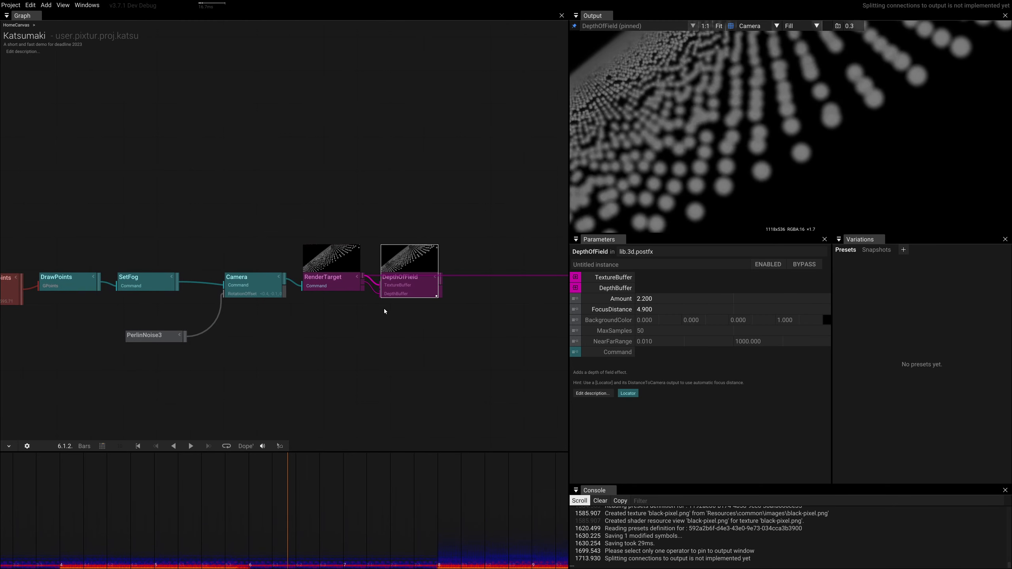
pyautogui.moveTo(345, 171); pyautogui.dragTo(458, 349)
pyautogui.moveTo(412, 291); pyautogui.dragTo(468, 307)
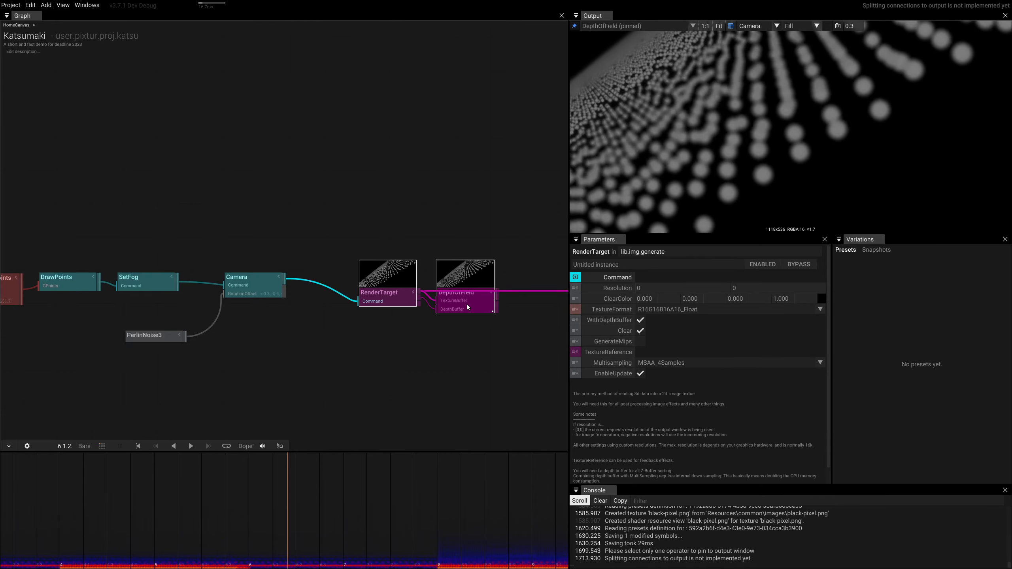
# Fit the image in the output view and set the Camera's Position to 0.655, -0.855, 1.008 and Target to 0.315, 1.418, 0.269
pyautogui.click(706, 26)
pyautogui.click(718, 26)
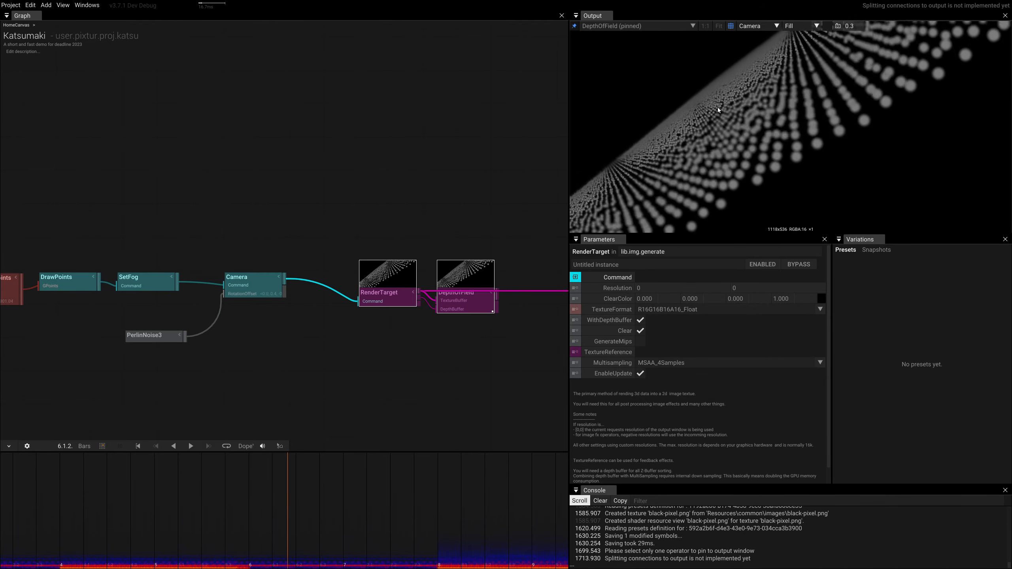
pyautogui.click(244, 282)
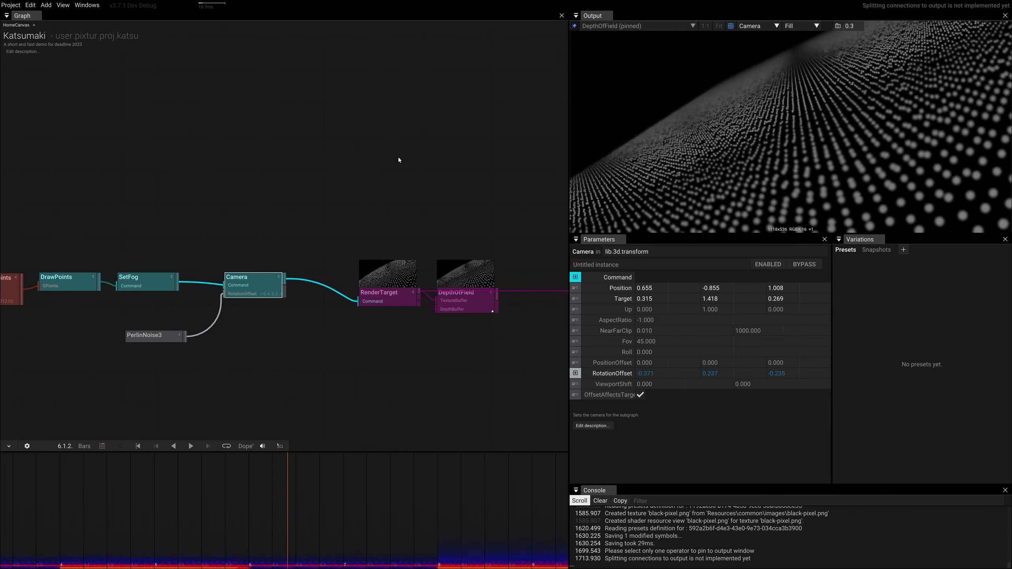
# Move RenderTarget and DepthOfField closer to ImgOutput
pyautogui.moveTo(398, 156); pyautogui.dragTo(246, 170, button='right')
pyautogui.moveTo(238, 173); pyautogui.dragTo(391, 319)
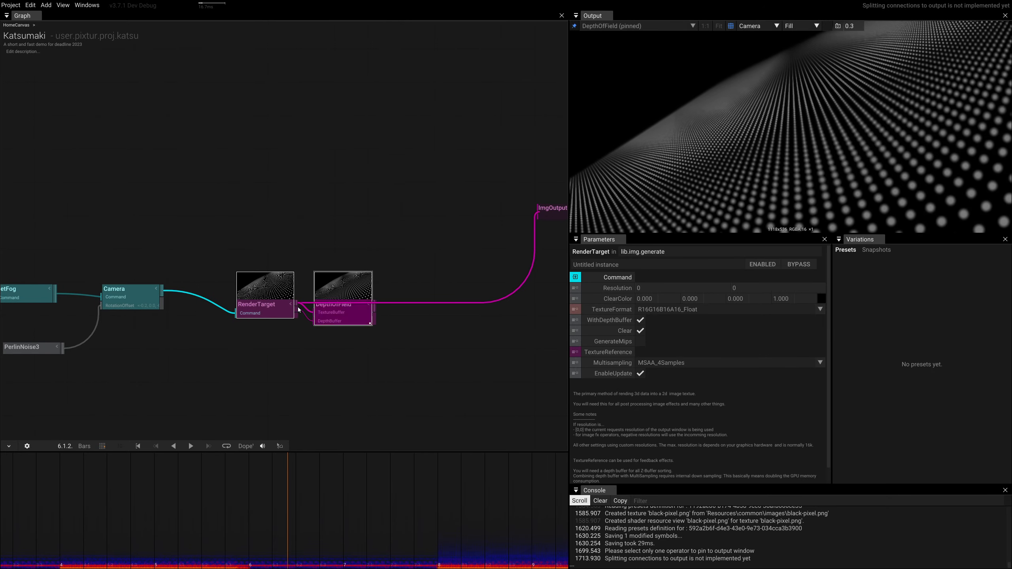
pyautogui.moveTo(308, 312); pyautogui.dragTo(355, 311)
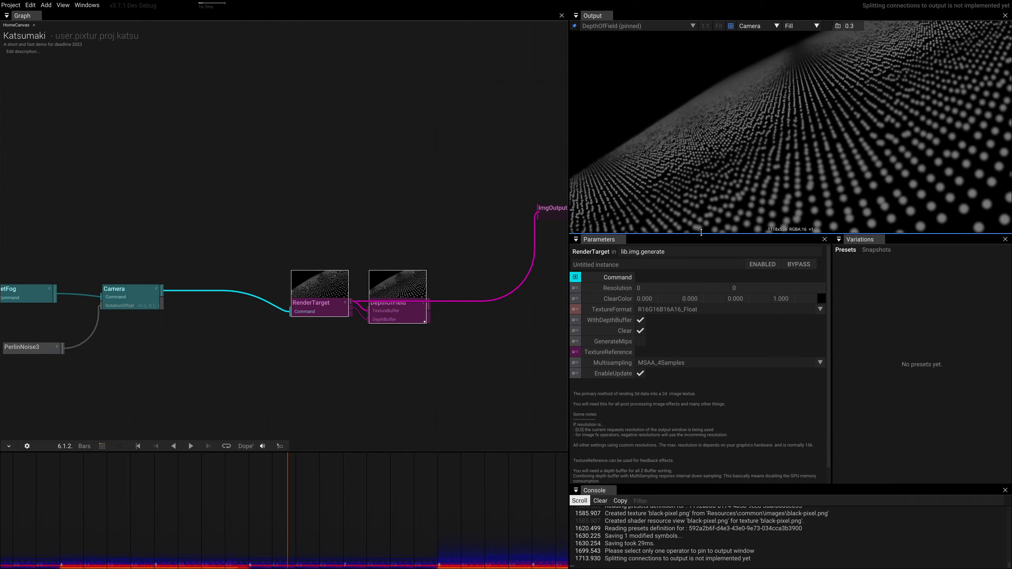
# Enlarge the output area vertically and open the dialog for adding a custom output resolution
pyautogui.moveTo(701, 234); pyautogui.dragTo(703, 271)
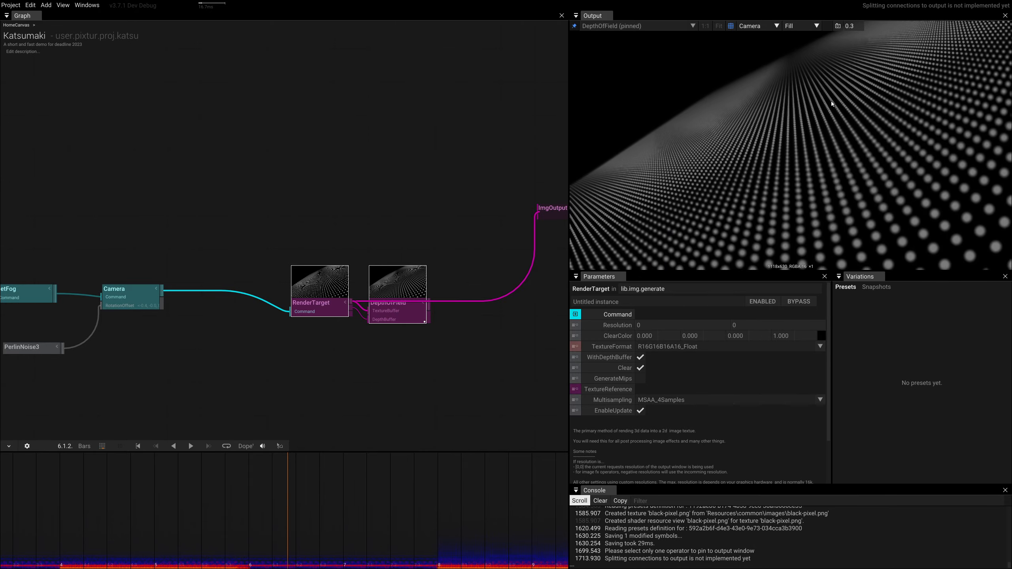
pyautogui.click(805, 26)
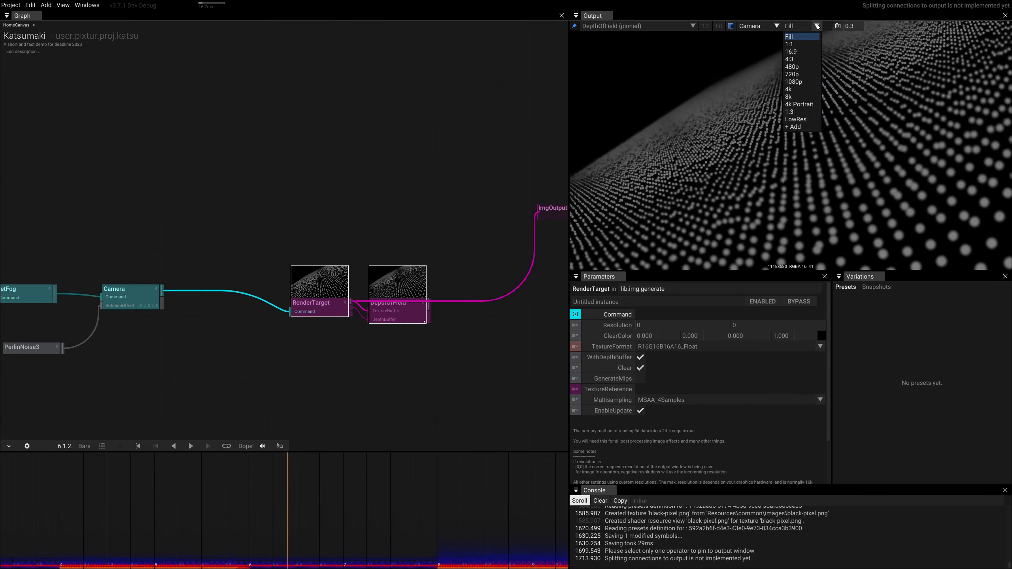
pyautogui.click(802, 127)
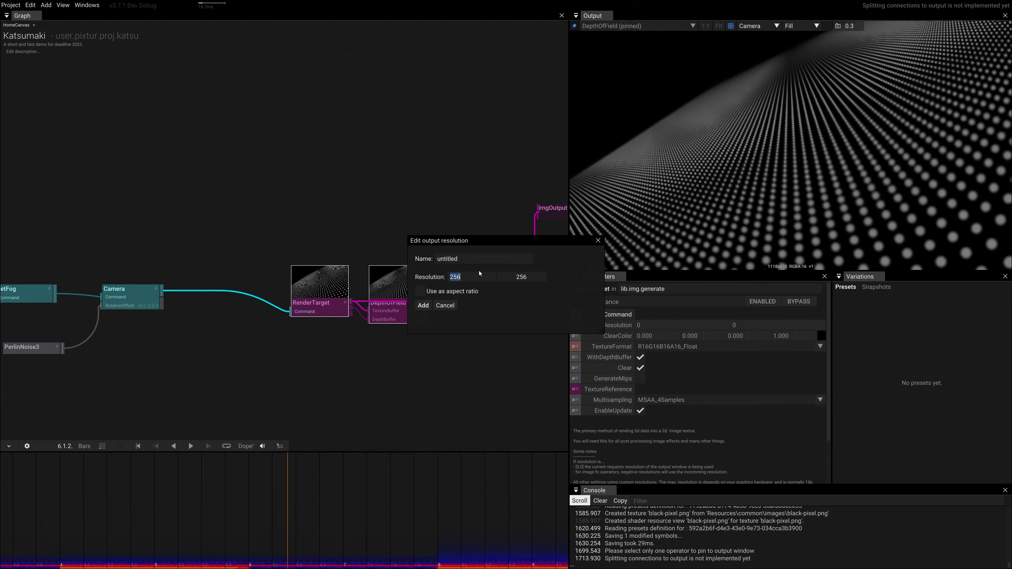
# Switch to the katsumaki file in Figma
pyautogui.hotkey('alt', 'Tab')
pyautogui.hotkey('alt', 'Tab')
pyautogui.hotkey('alt', 'Tab')
pyautogui.hotkey('alt', 'Tab')
pyautogui.hotkey('alt', 'Tab')
pyautogui.hotkey('alt', 'Tab')
pyautogui.hotkey('alt', 'shift', 'Tab')
pyautogui.hotkey('alt', 'shift', 'Tab')
pyautogui.hotkey('alt', 'shift', 'Tab')
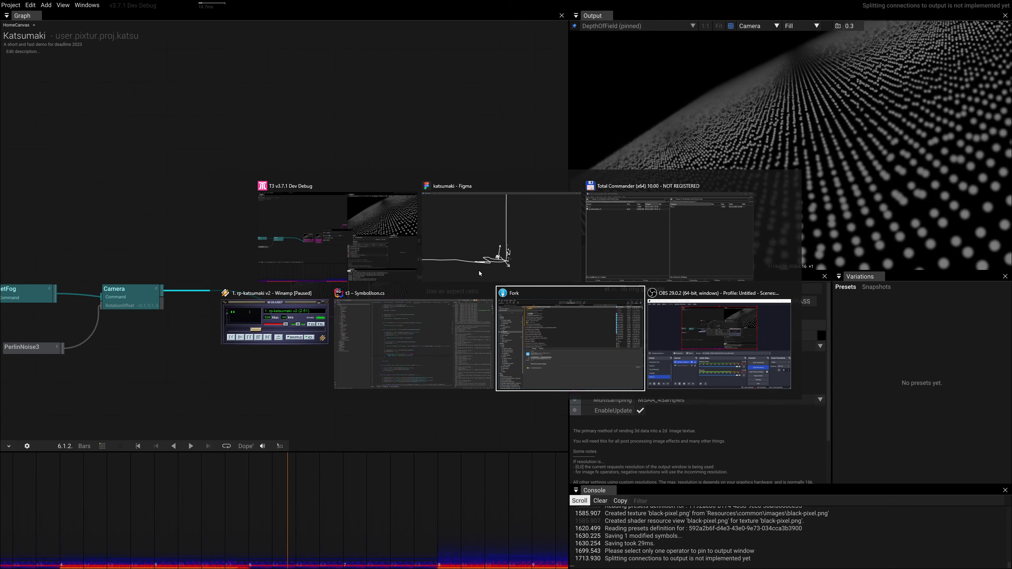
pyautogui.click(479, 271)
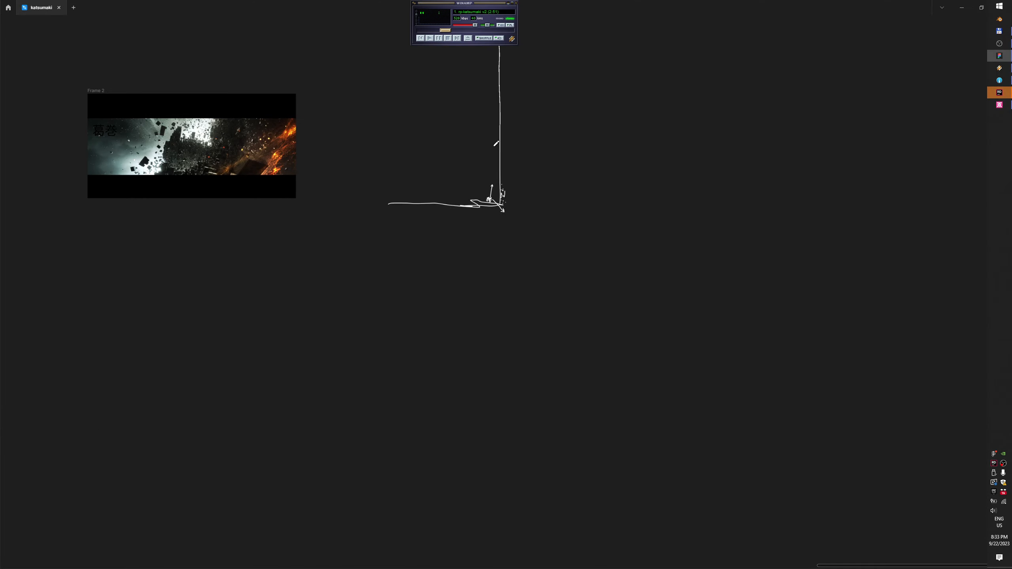
# Draw a rectangle about 997 × 272 over the image band between the black bars of Frame 2 to measure it
pyautogui.moveTo(340, 143); pyautogui.dragTo(416, 248, button='middle')
pyautogui.keyDown('ctrl'); pyautogui.scroll(7, 420, 235); pyautogui.keyUp('ctrl')
pyautogui.press('v')
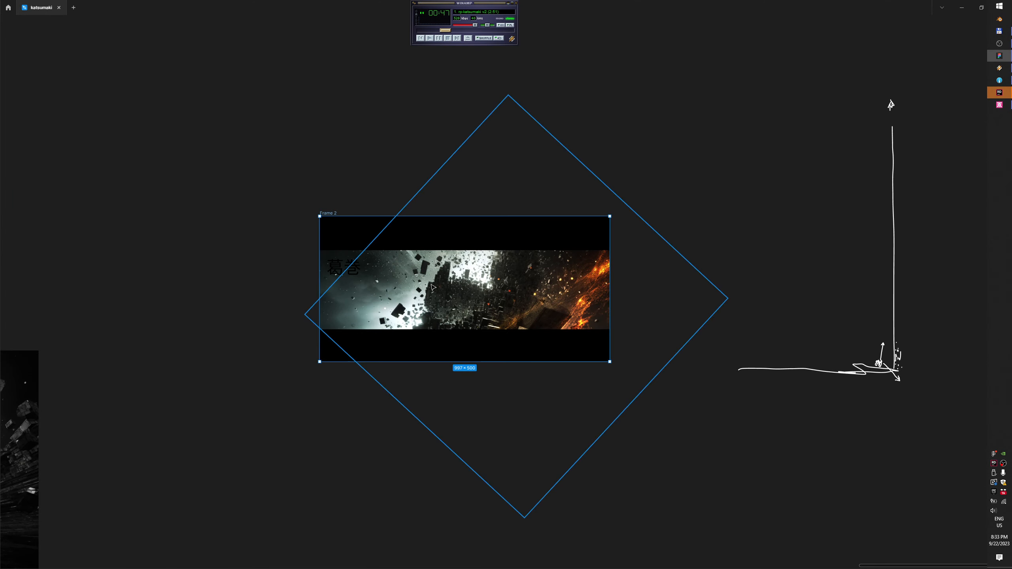
pyautogui.keyDown('ctrl'); pyautogui.scroll(3, 364, 242); pyautogui.keyUp('ctrl')
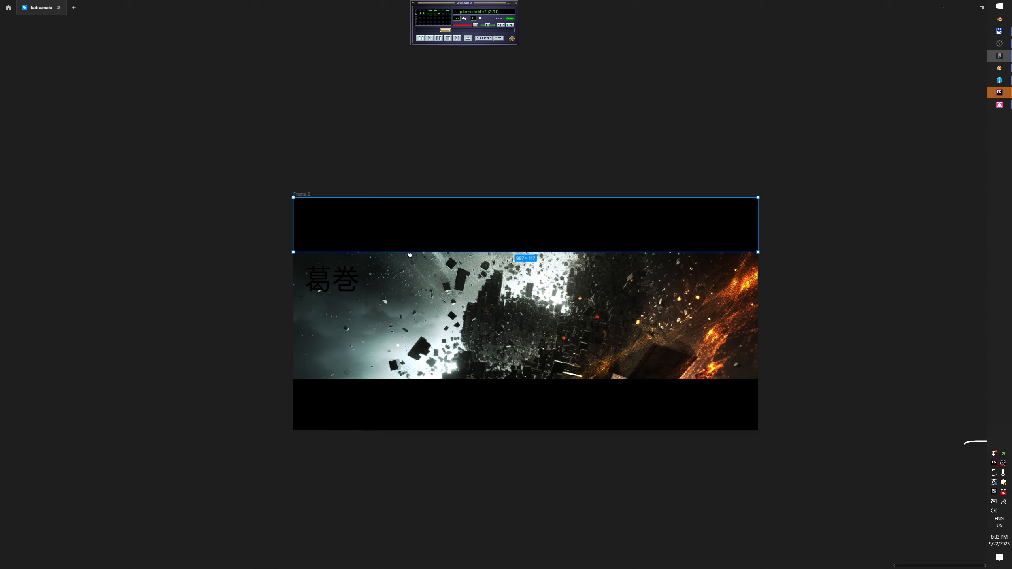
pyautogui.moveTo(364, 242); pyautogui.dragTo(276, 226, button='middle')
pyautogui.moveTo(178, 213); pyautogui.dragTo(641, 331)
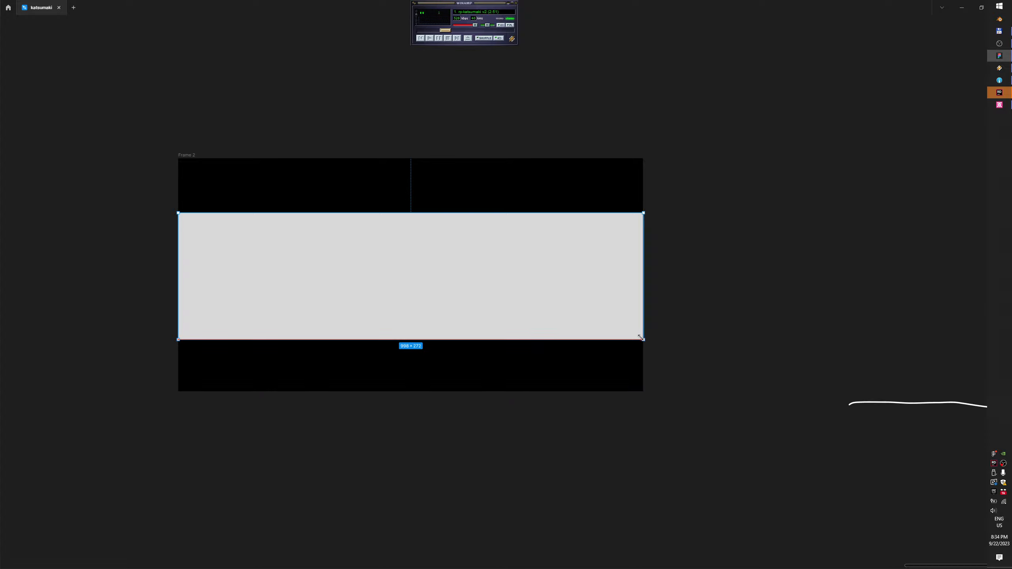
pyautogui.moveTo(625, 330); pyautogui.dragTo(526, 308)
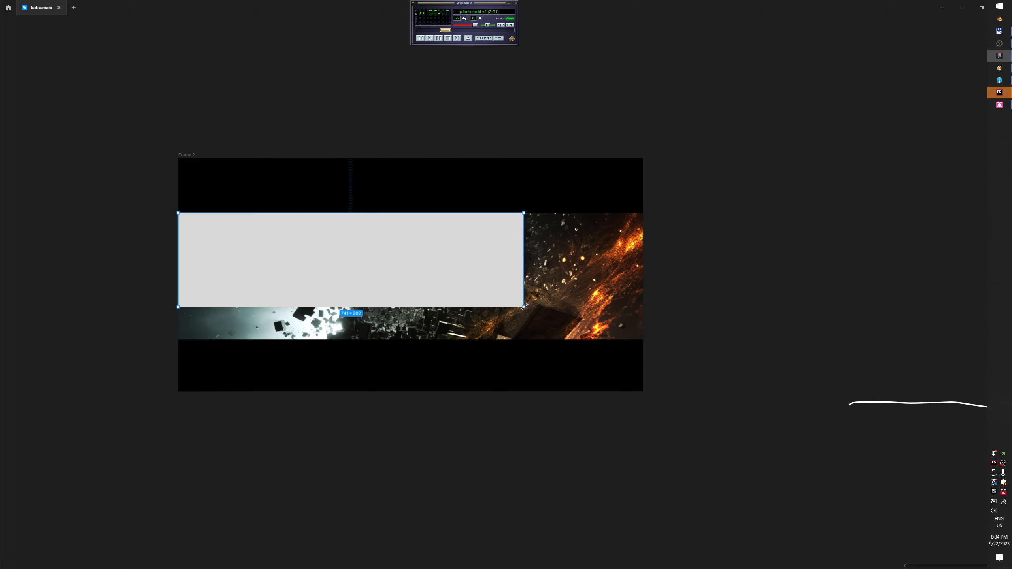
pyautogui.moveTo(524, 306); pyautogui.dragTo(648, 340)
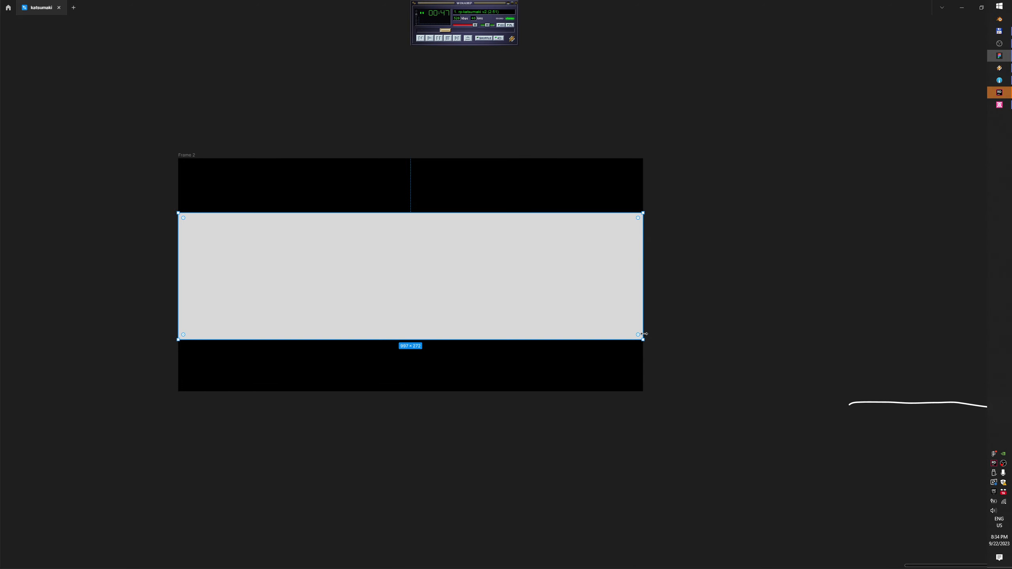
# Back in Tooll3, add an output resolution named Katsumaki, 997 × 272 used as aspect ratio, and apply it to the output view
pyautogui.hotkey('alt', 'Tab')
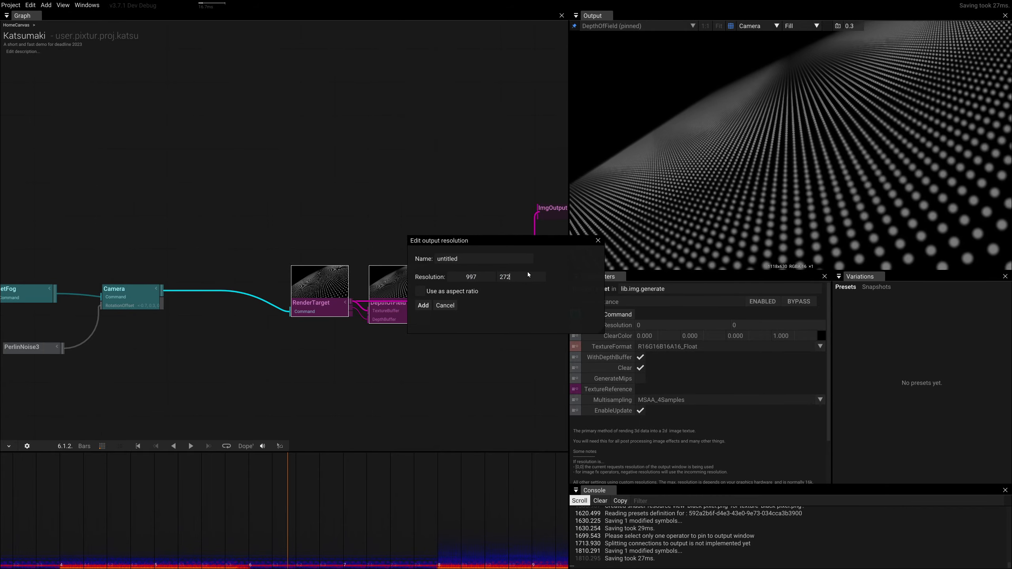
pyautogui.moveTo(440, 258); pyautogui.dragTo(432, 259)
pyautogui.click(463, 292)
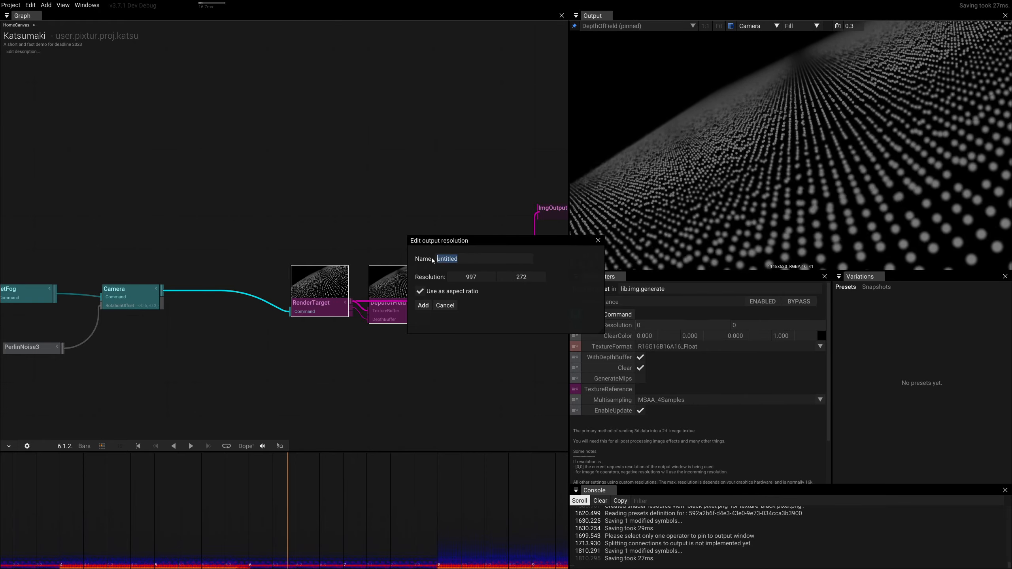
pyautogui.write('Mak')
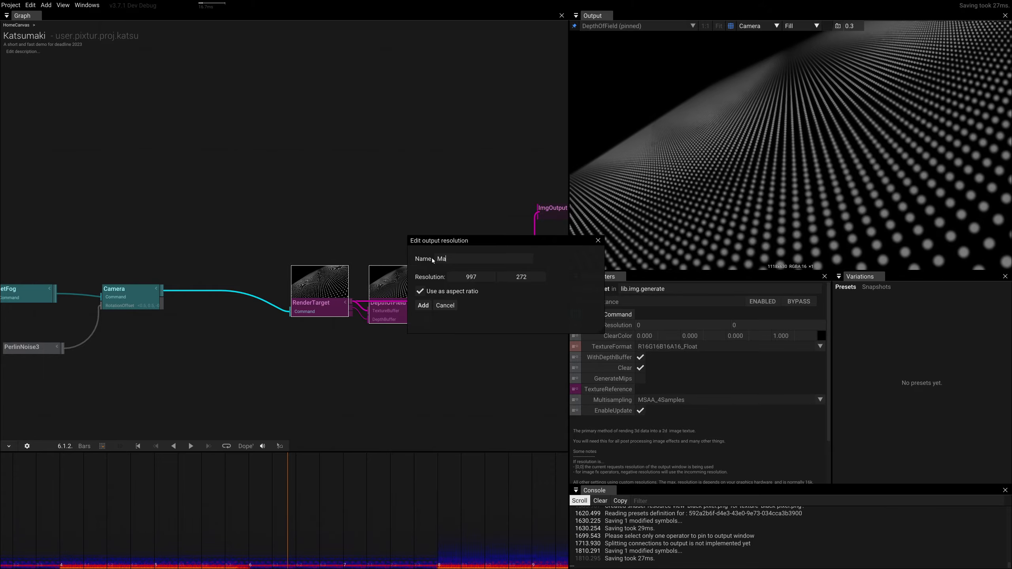
pyautogui.press('BackSpace')
pyautogui.press('BackSpace')
pyautogui.press('BackSpace')
pyautogui.write('Katsa')
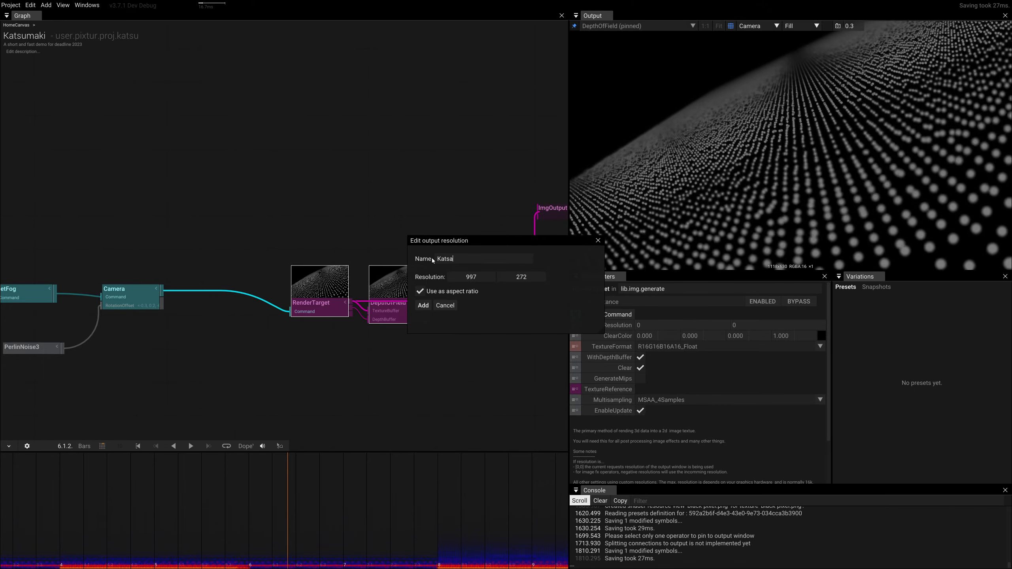
pyautogui.press('BackSpace')
pyautogui.write('u')
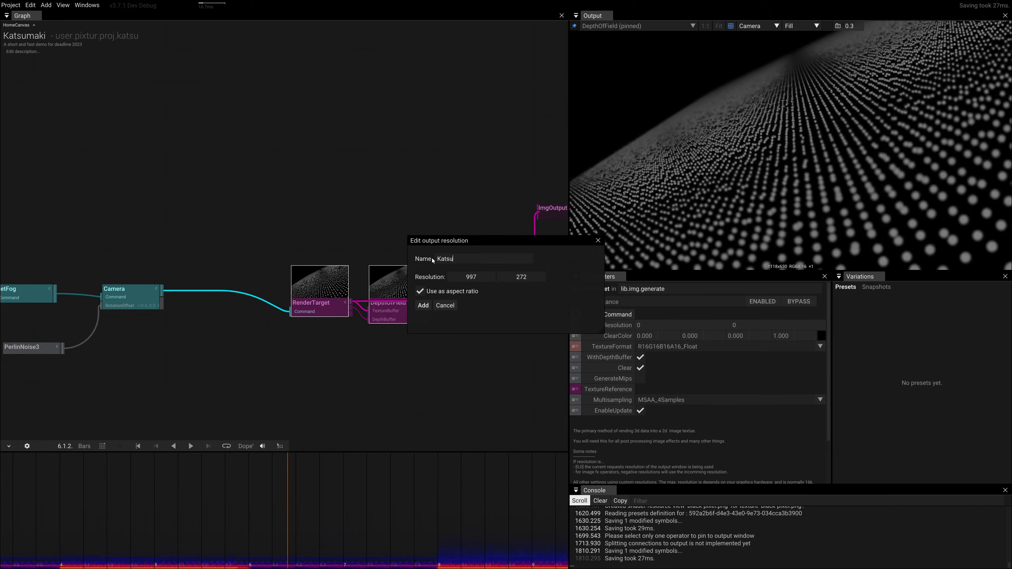
pyautogui.write('maki')
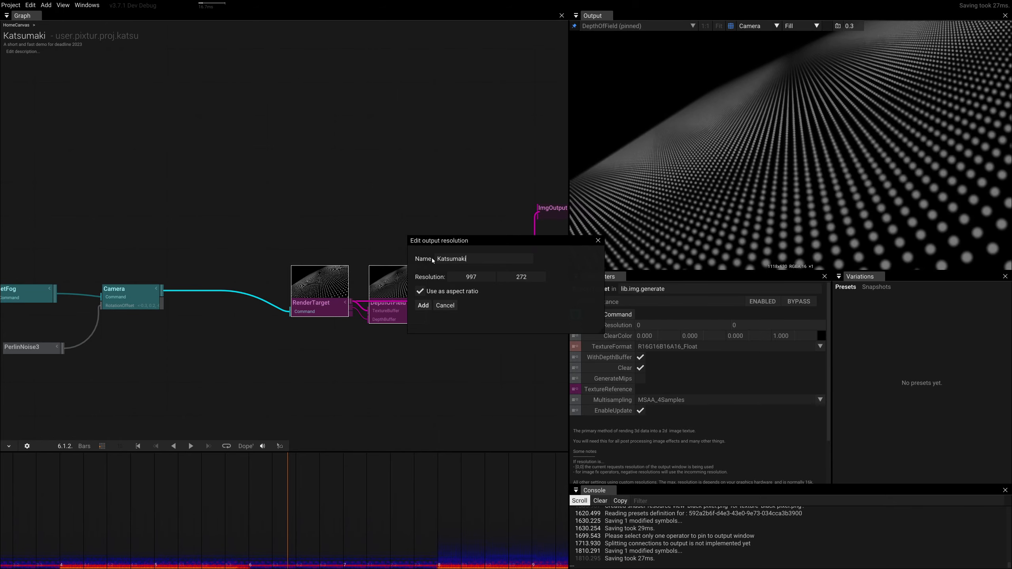
pyautogui.click(422, 306)
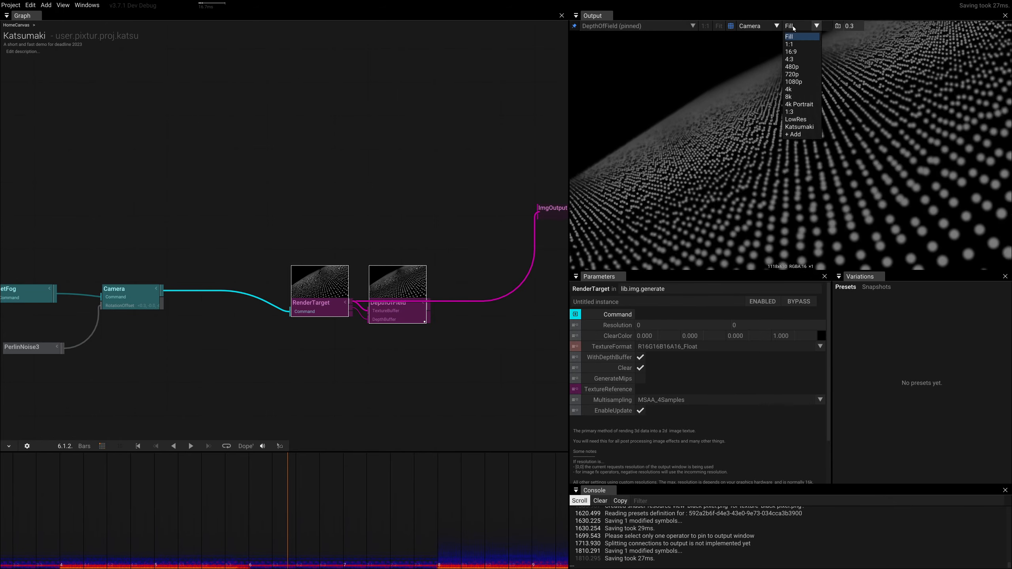
pyautogui.click(799, 127)
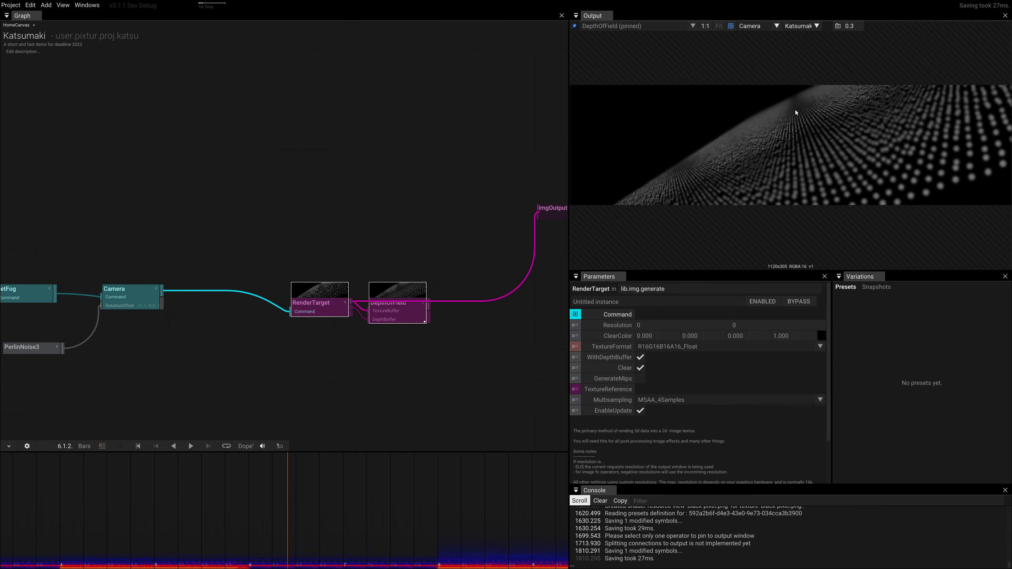
# Set the SetFog operator's Bias to 0.5
pyautogui.moveTo(32, 327); pyautogui.dragTo(283, 318, button='right')
pyautogui.click(281, 288)
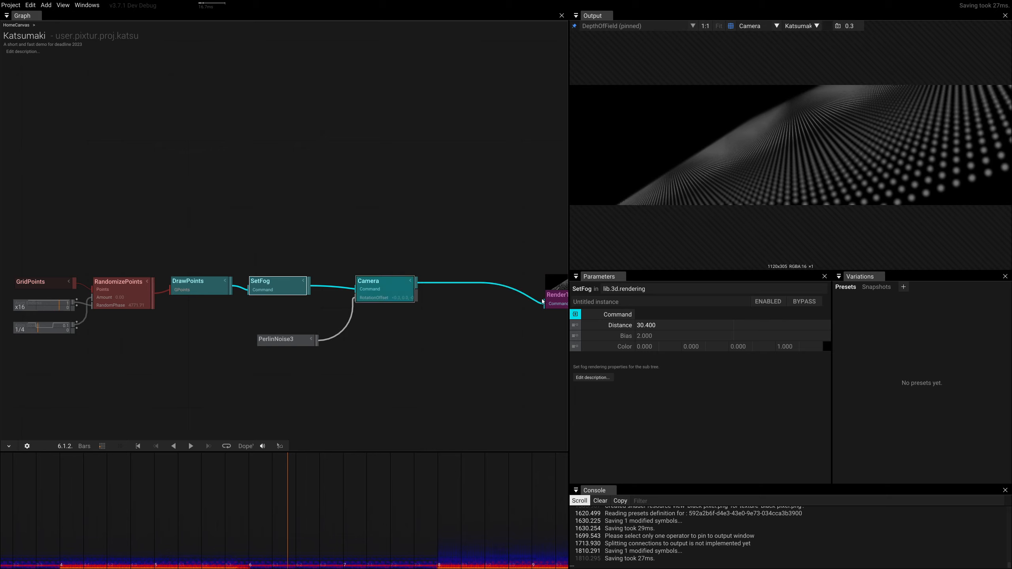
pyautogui.moveTo(648, 335); pyautogui.dragTo(624, 413)
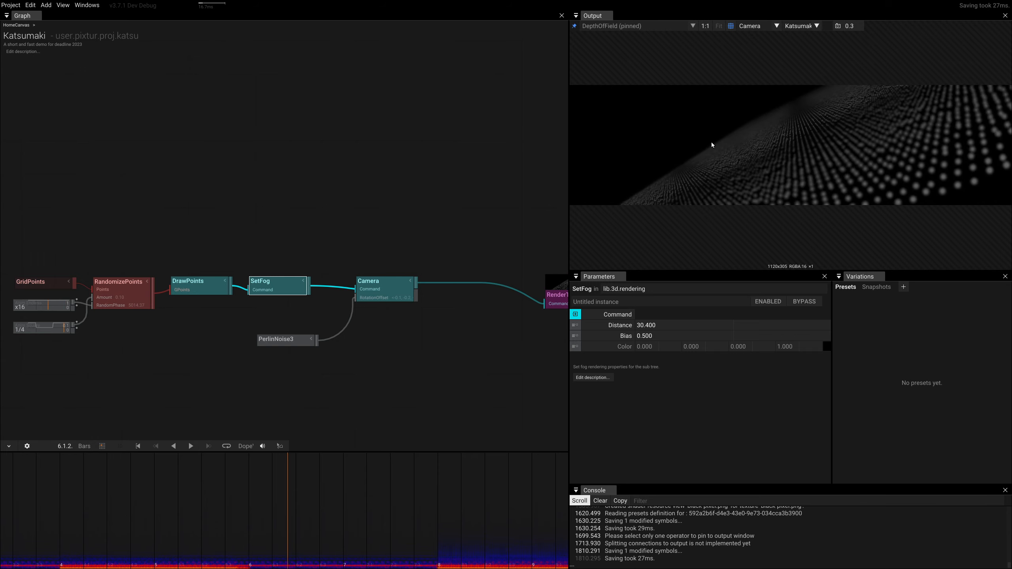
# Insert a Group operator between DrawPoints and SetFog
pyautogui.moveTo(215, 174); pyautogui.dragTo(412, 163, button='right')
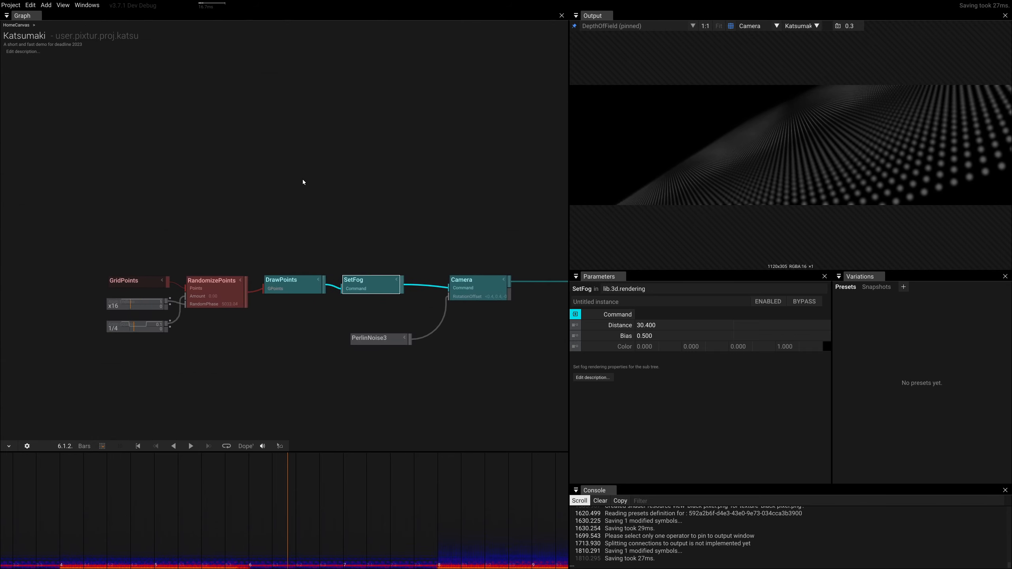
pyautogui.click(325, 288)
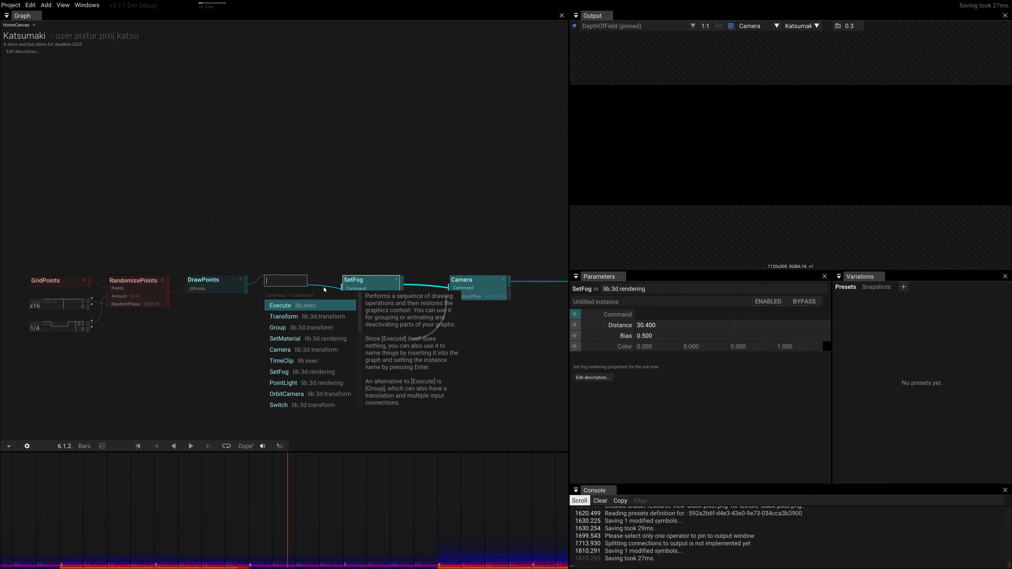
pyautogui.write('gr')
pyautogui.press('Return')
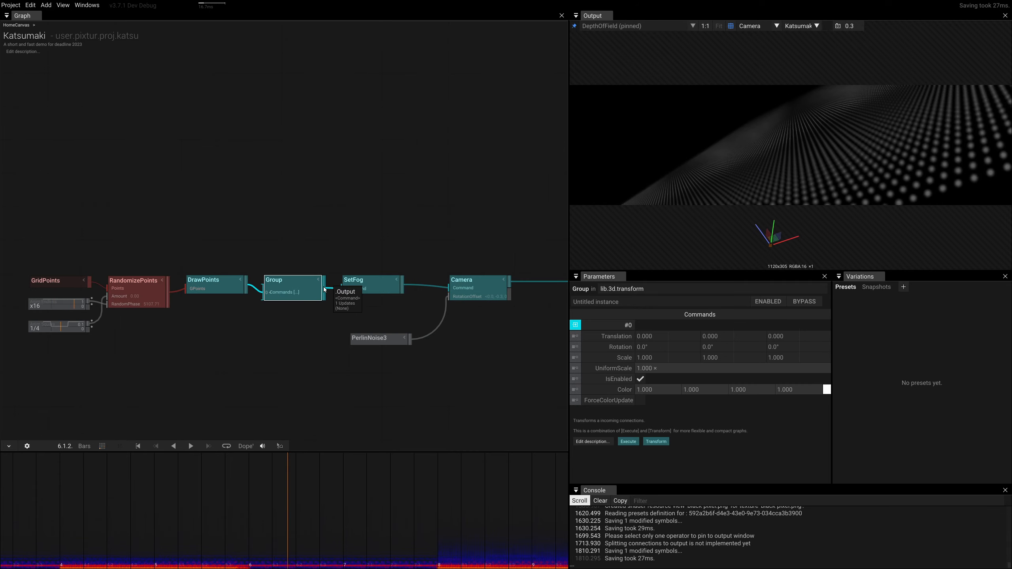
# Duplicate the DrawPoints operator into the empty area below the existing point chain
pyautogui.moveTo(165, 391); pyautogui.dragTo(242, 366, button='right')
pyautogui.click(242, 367)
pyautogui.moveTo(270, 210); pyautogui.dragTo(278, 326)
pyautogui.hotkey('ctrl', 'c')
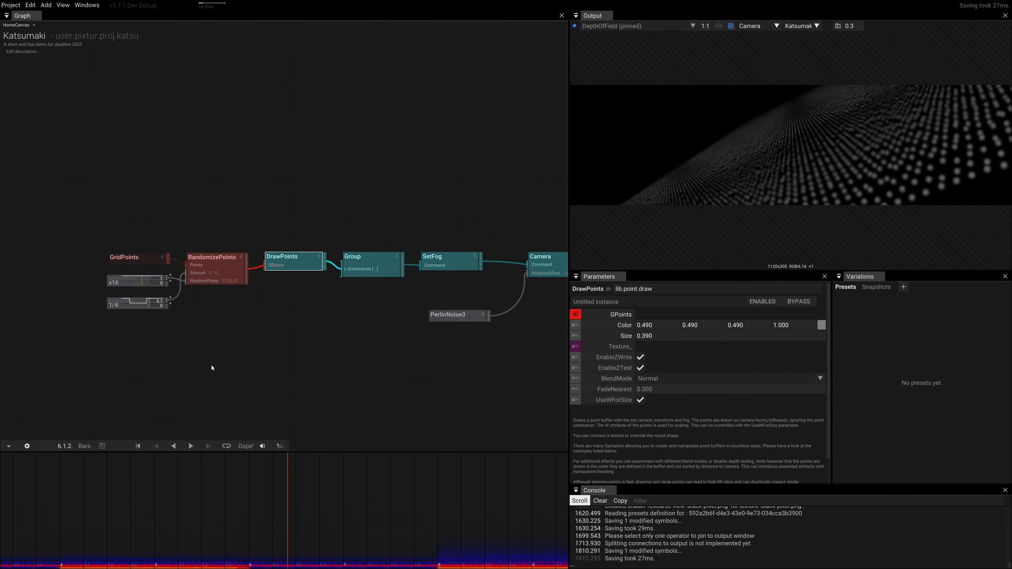
pyautogui.hotkey('ctrl', 'v')
# Add a second GridPoints operator beside the duplicated DrawPoints and connect it to its GPoints input
pyautogui.click(145, 377)
pyautogui.doubleClick(136, 392)
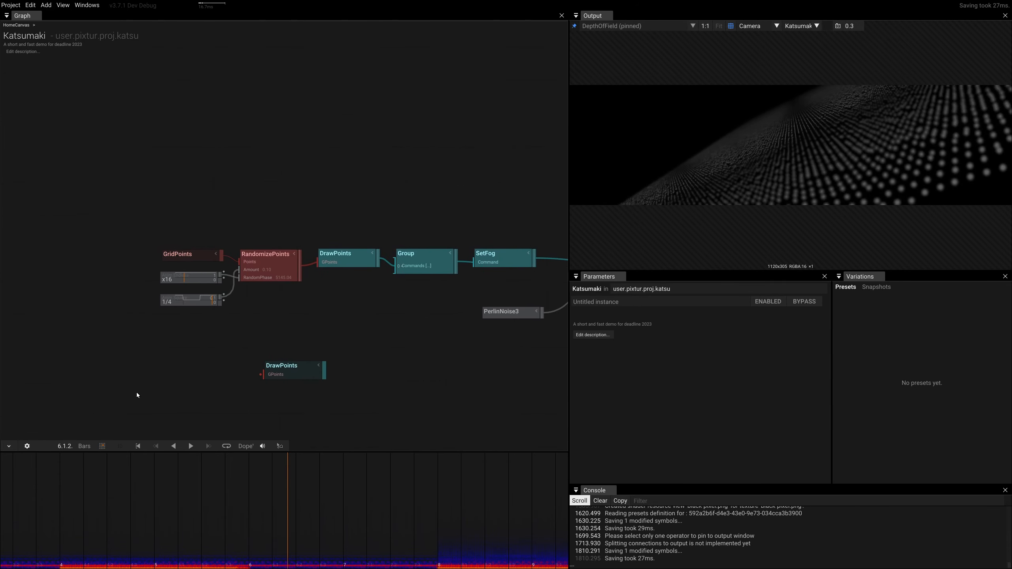
pyautogui.write('grid')
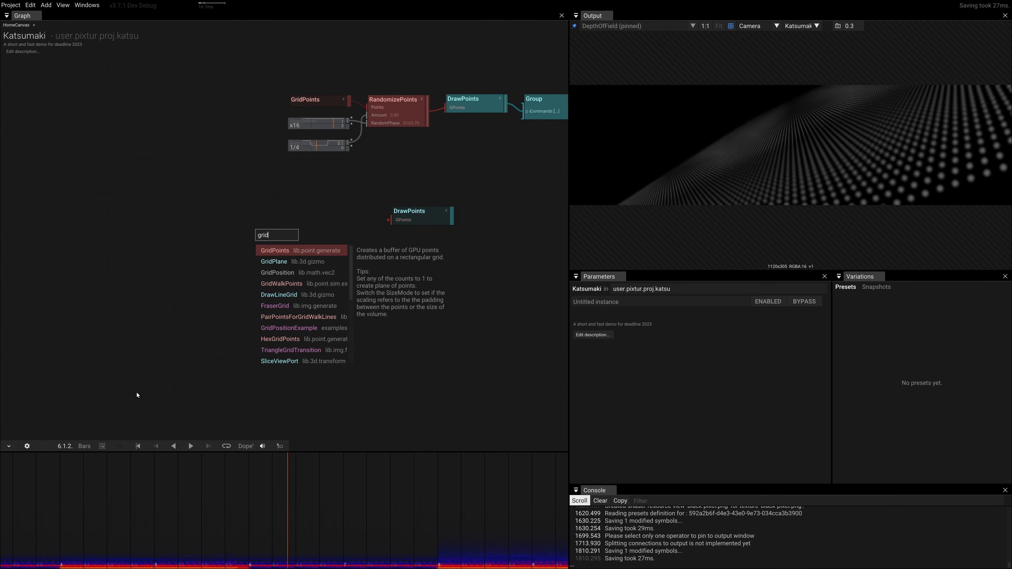
pyautogui.press('Return')
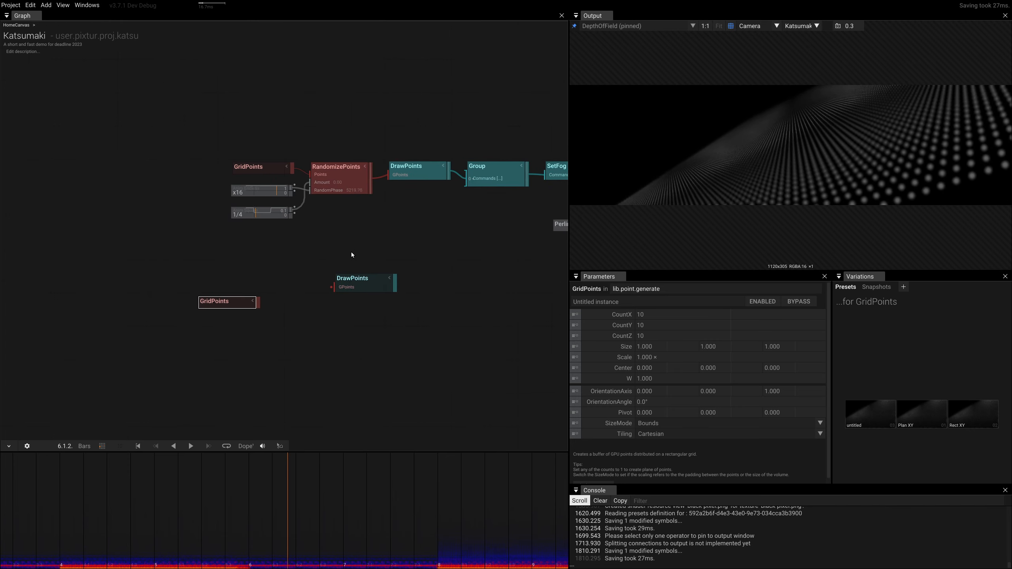
pyautogui.moveTo(257, 308); pyautogui.dragTo(335, 292)
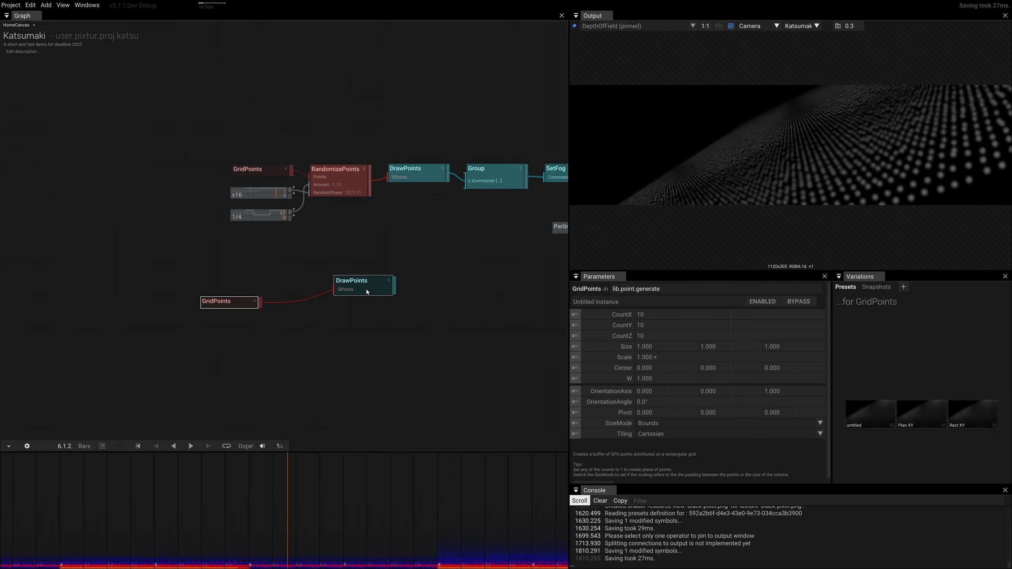
# Insert RandomizePoints between the new GridPoints and the duplicated DrawPoints, and connect that DrawPoints to Group as a second command
pyautogui.moveTo(223, 305); pyautogui.dragTo(143, 310)
pyautogui.press('Tab')
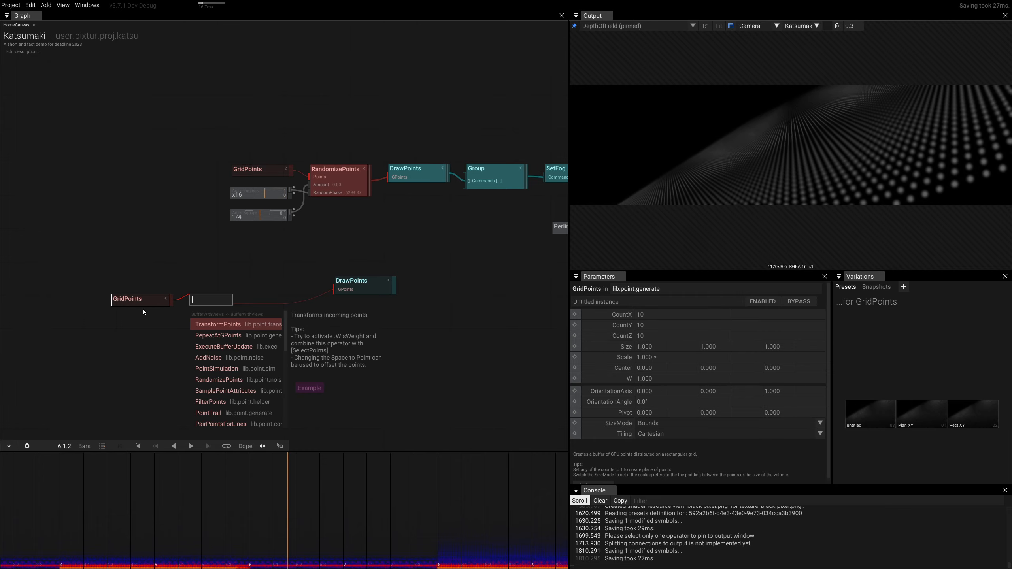
pyautogui.write('rand')
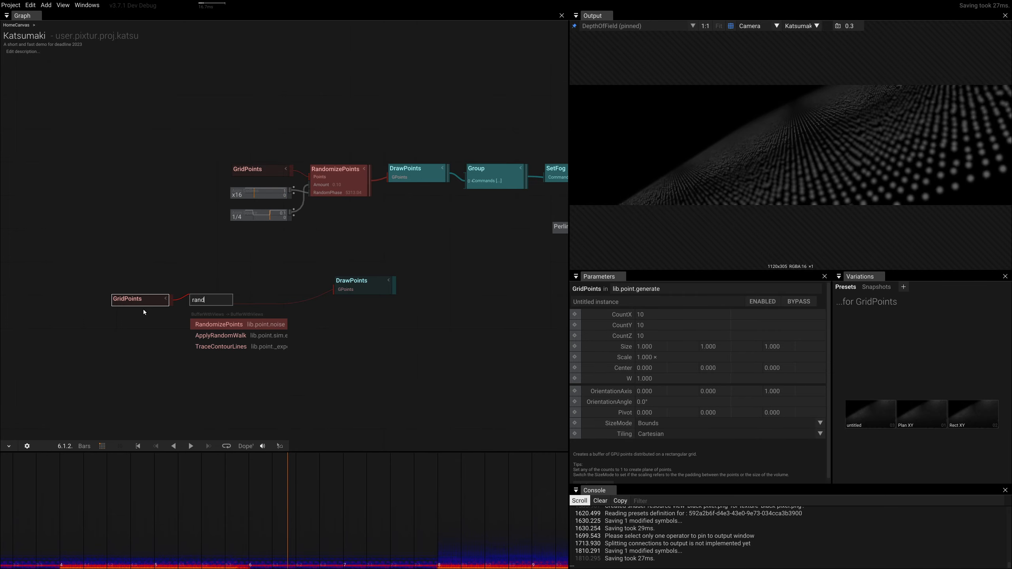
pyautogui.press('Return')
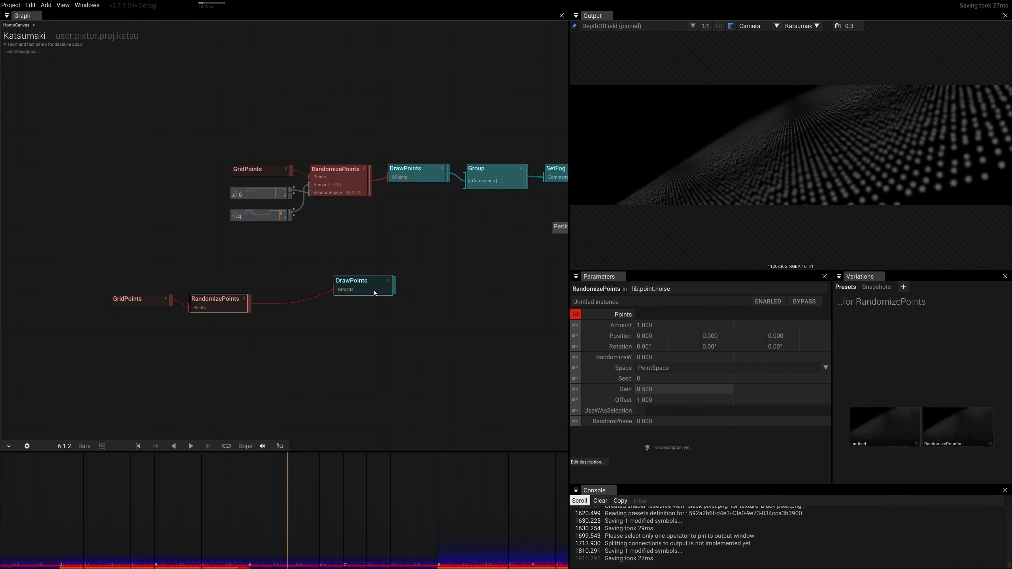
pyautogui.moveTo(374, 291); pyautogui.dragTo(417, 254)
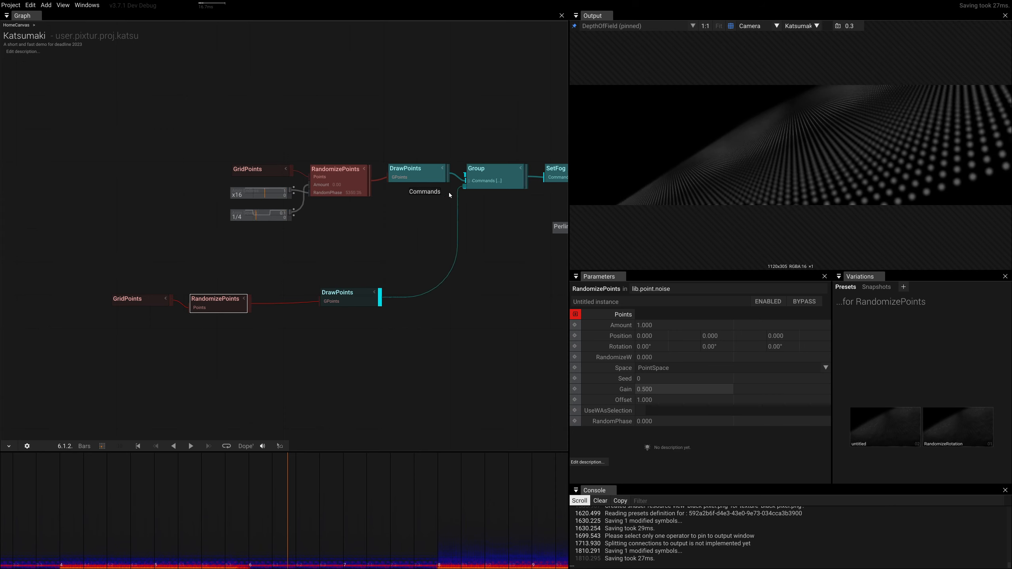
pyautogui.moveTo(449, 192); pyautogui.dragTo(449, 193)
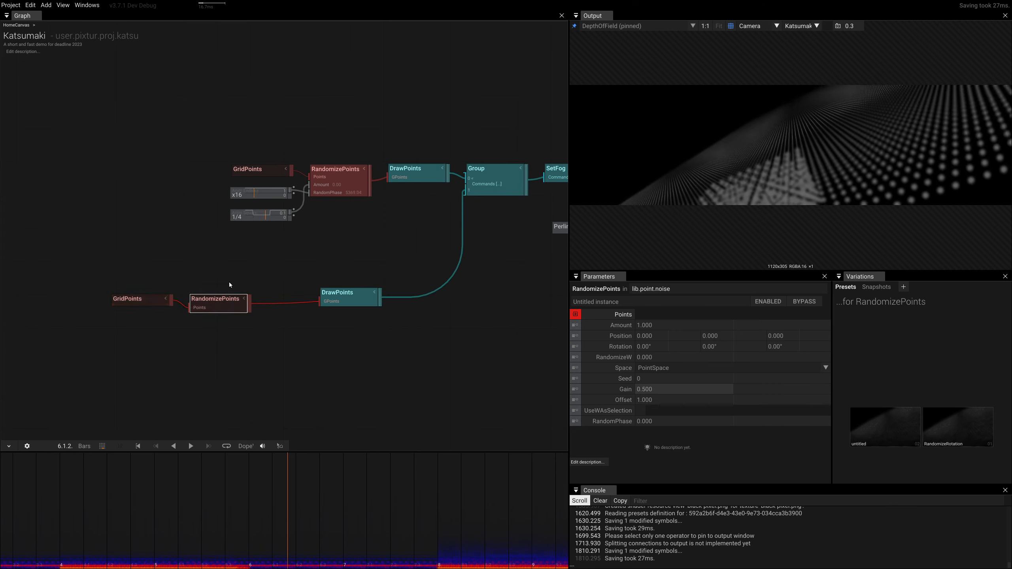
# Move the new GridPoints' Center to about 0.345, 0.785, 0.583 and set its SizeMode to Cell
pyautogui.click(144, 301)
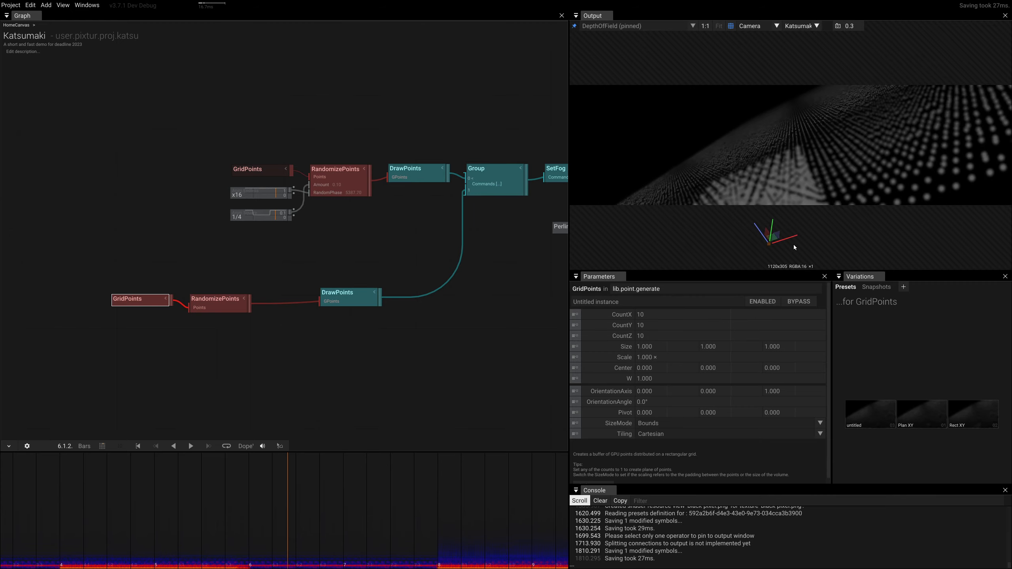
pyautogui.moveTo(772, 233); pyautogui.dragTo(785, 148)
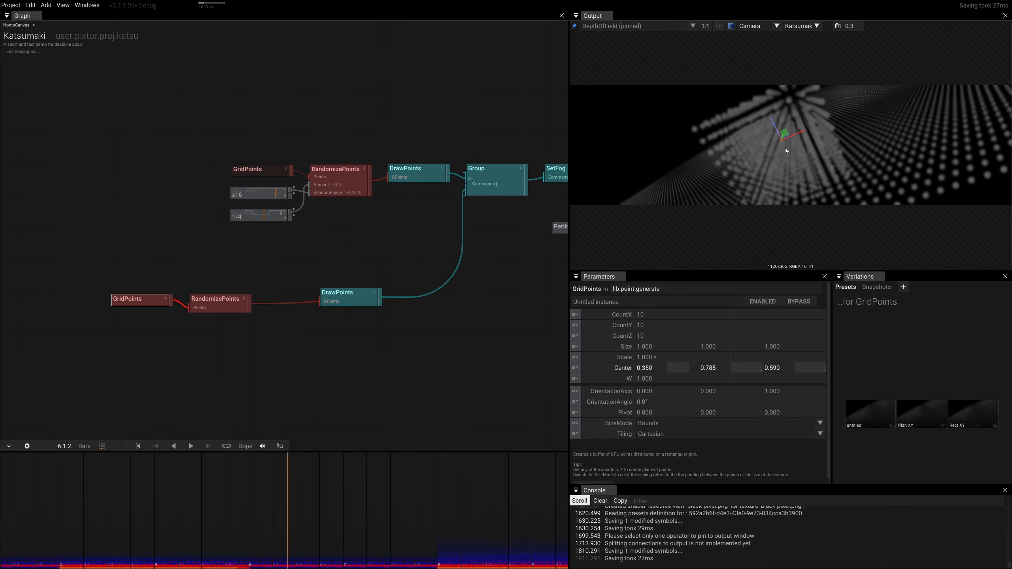
pyautogui.click(653, 425)
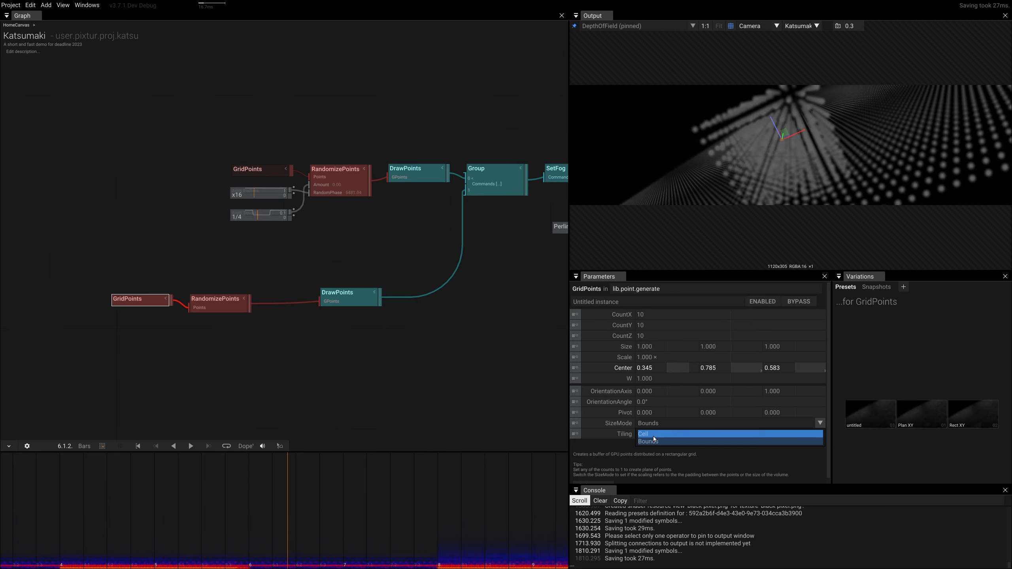
pyautogui.click(653, 435)
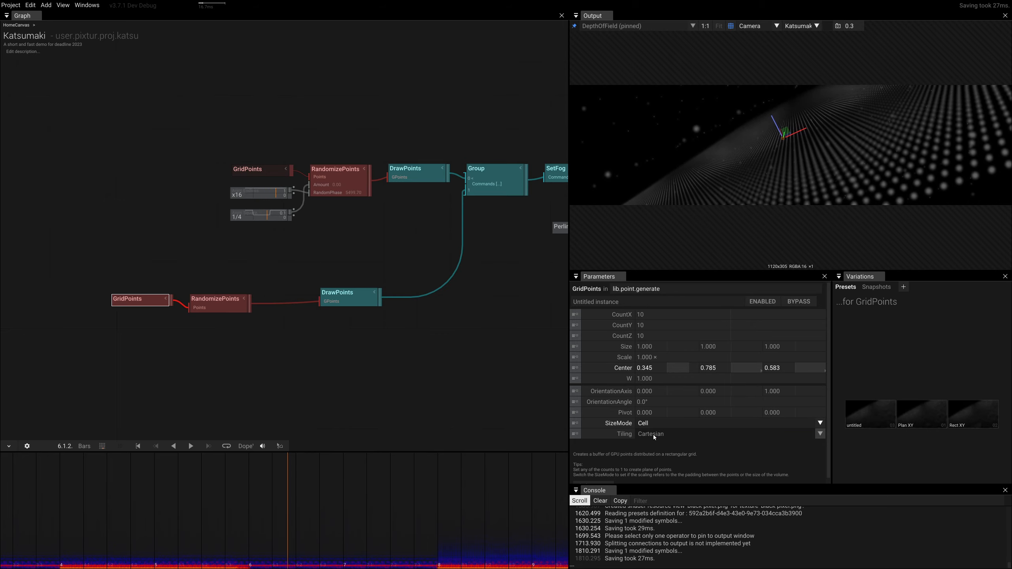
# Set the new RandomizePoints' Position to 1, 1, 1 and its Amount to 2.8
pyautogui.click(227, 306)
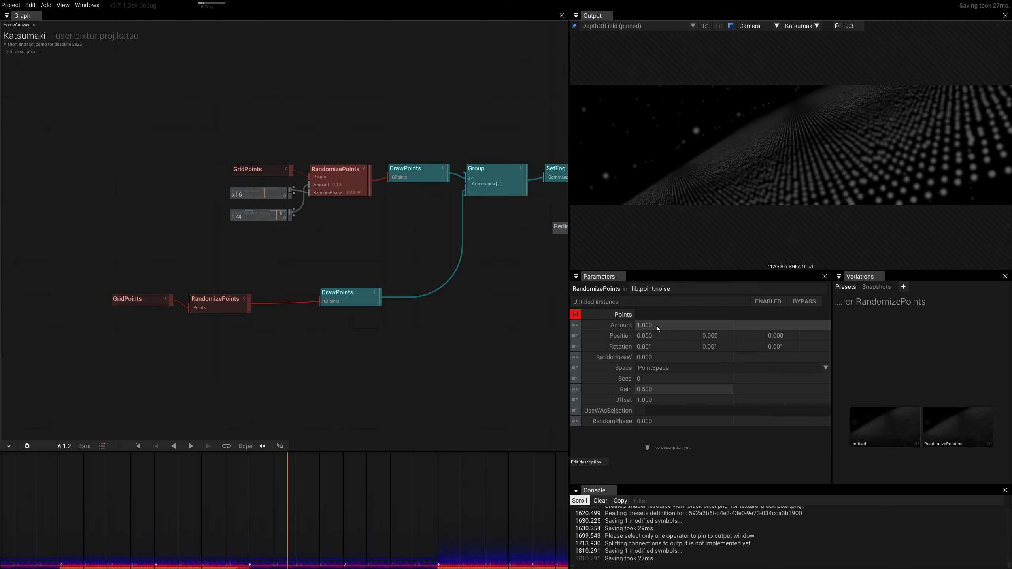
pyautogui.click(653, 336)
pyautogui.write('1')
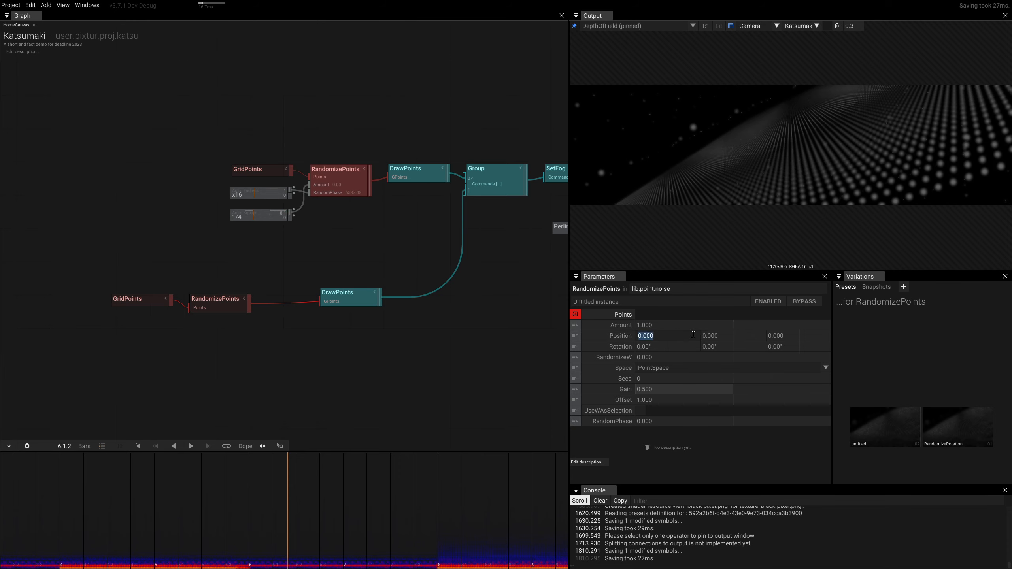
pyautogui.press('Tab')
pyautogui.write('1')
pyautogui.press('Tab')
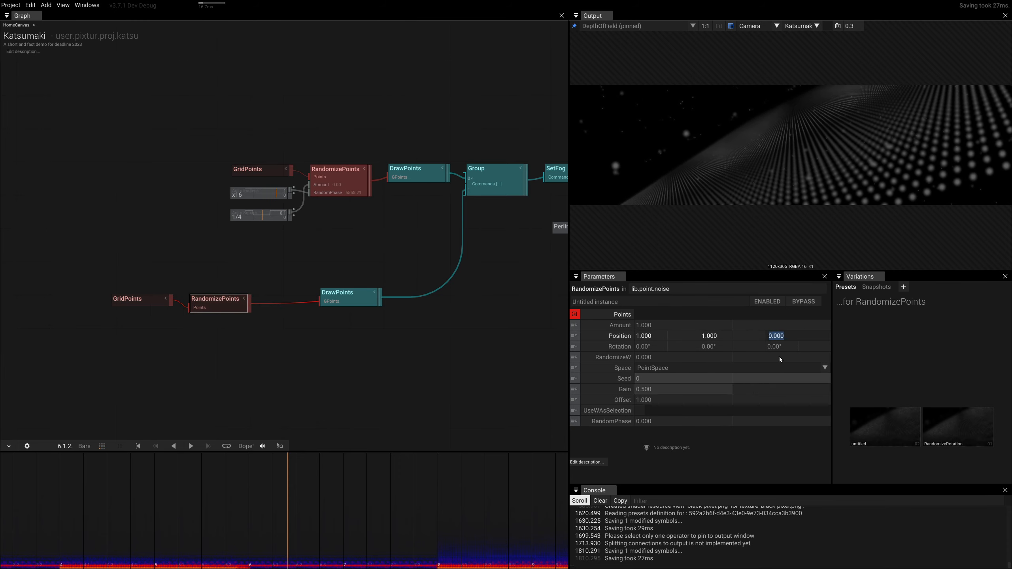
pyautogui.write('1')
pyautogui.press('Return')
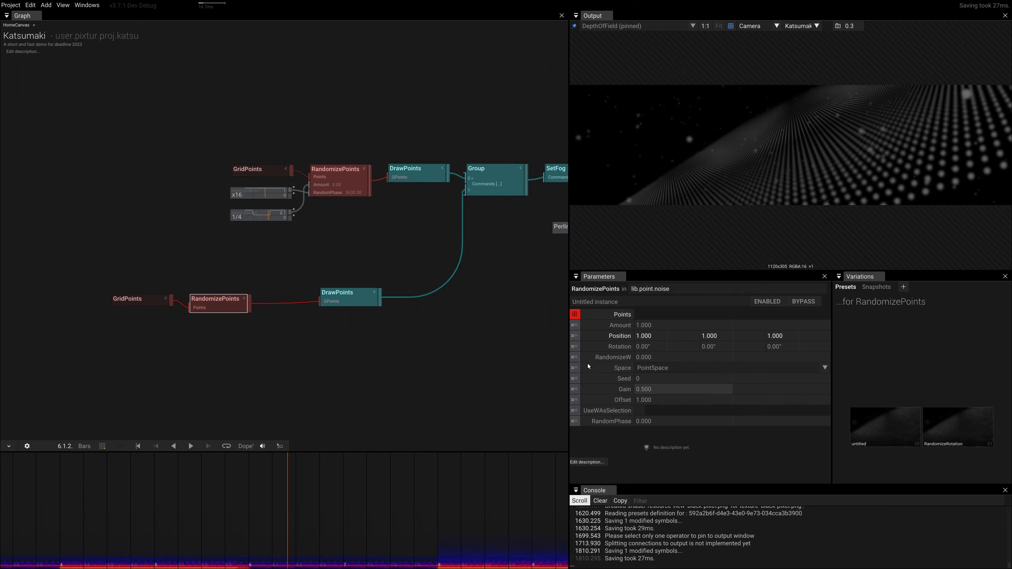
pyautogui.moveTo(652, 326)
pyautogui.mouseDown()
pyautogui.moveTo(598, 269)
pyautogui.moveTo(589, 289)
pyautogui.moveTo(644, 312)
pyautogui.mouseUp()
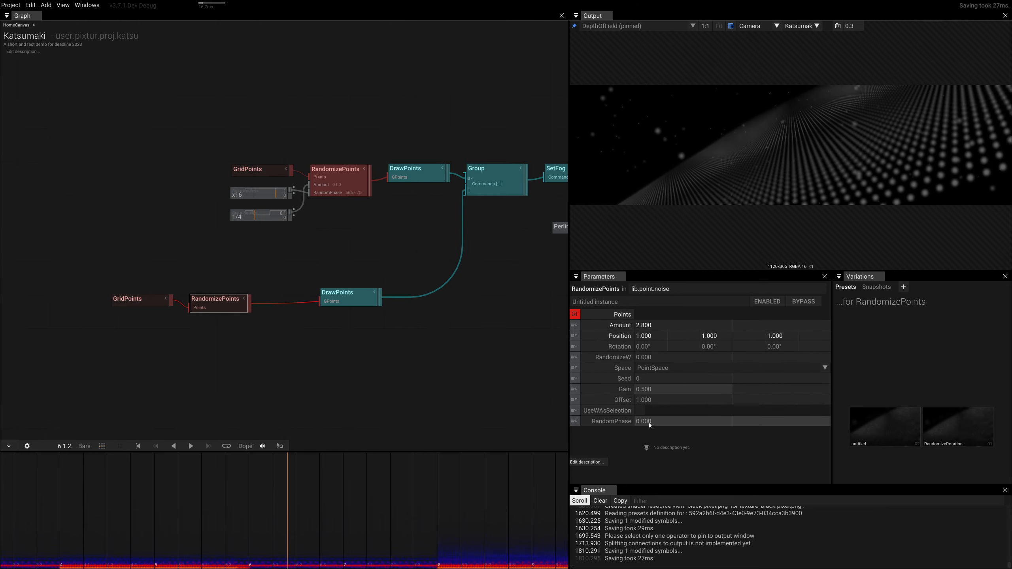
# Drive the new RandomizePoints' RandomPhase with a connected Time operator
pyautogui.moveTo(648, 423)
pyautogui.mouseDown()
pyautogui.moveTo(641, 424)
pyautogui.moveTo(658, 417)
pyautogui.mouseUp()
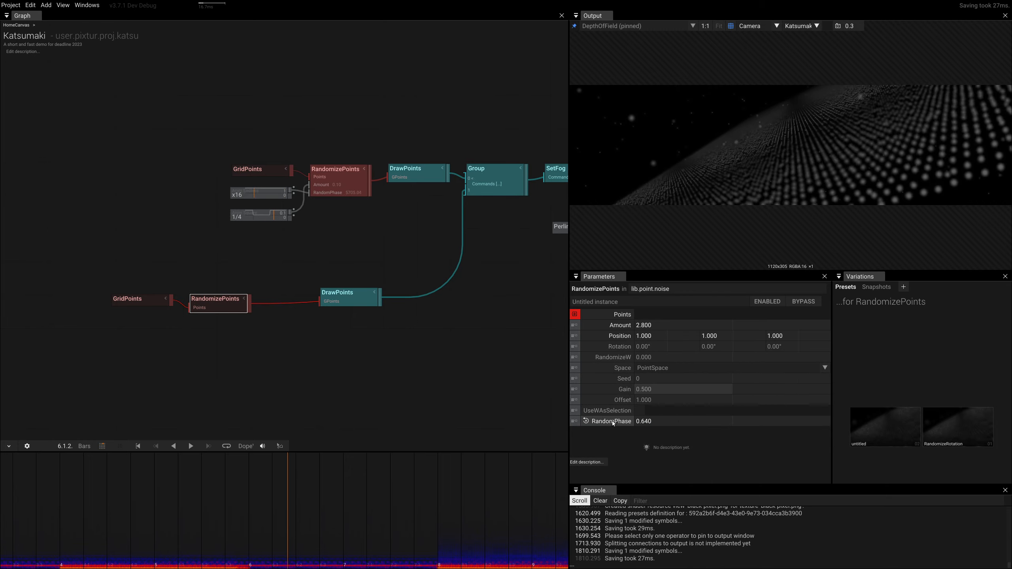
pyautogui.click(575, 423)
pyautogui.write('time')
pyautogui.press('Return')
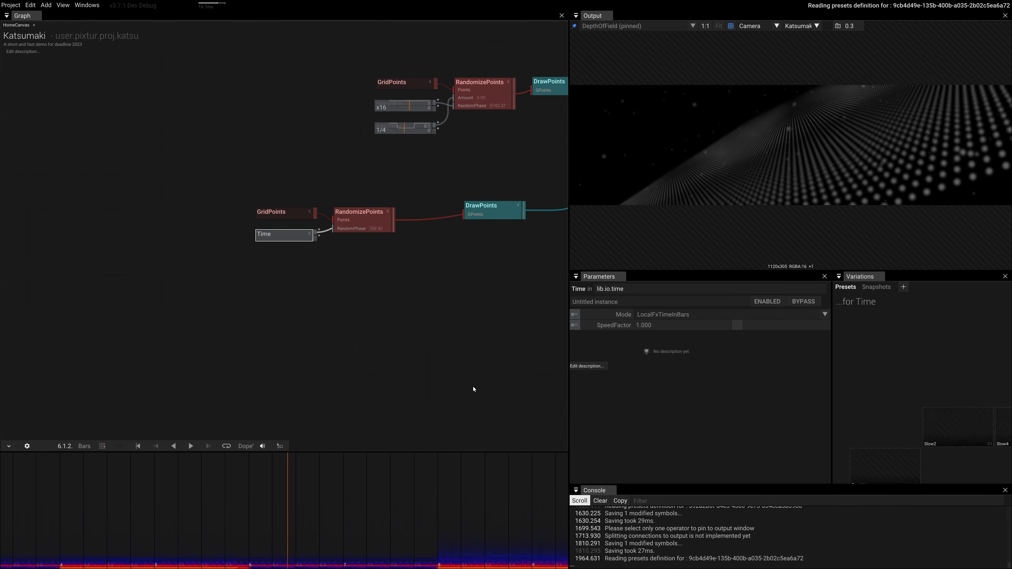
# Set the Time operator's SpeedFactor to 0.25
pyautogui.click(686, 324)
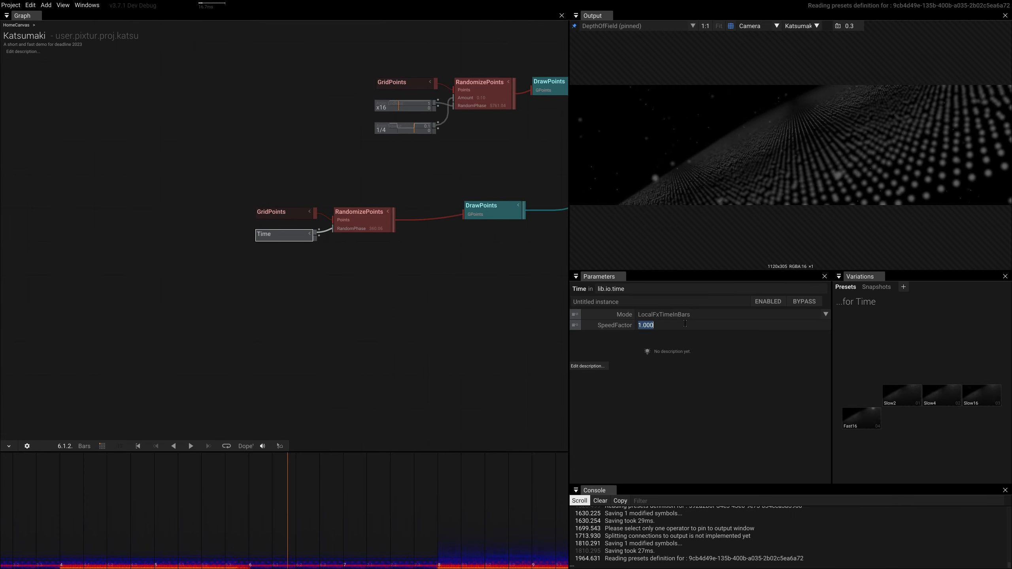
pyautogui.write('/4')
pyautogui.press('Return')
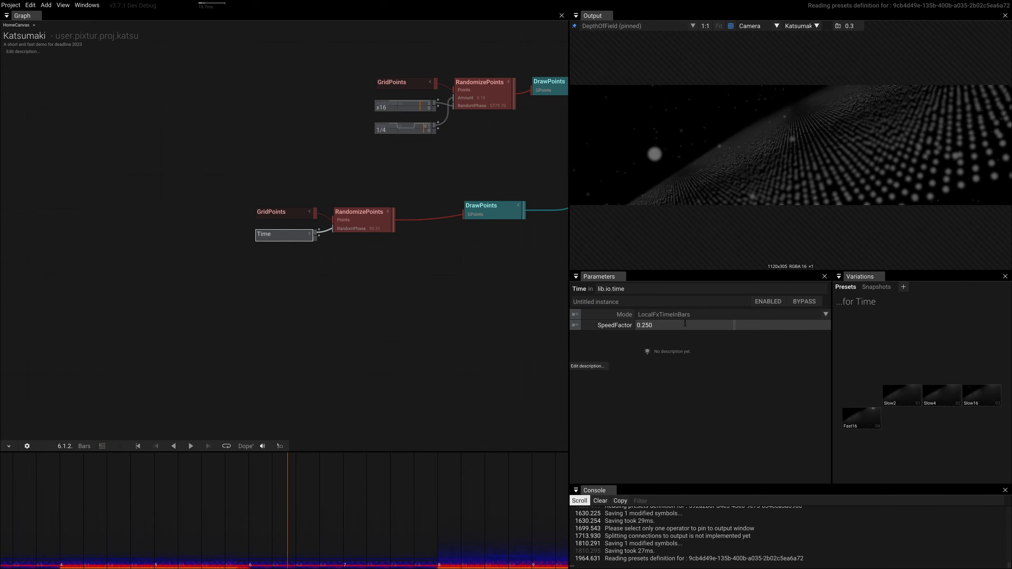
# Set the Gain of the RandomizePoints in the floating-points layer to 0.75
pyautogui.click(350, 227)
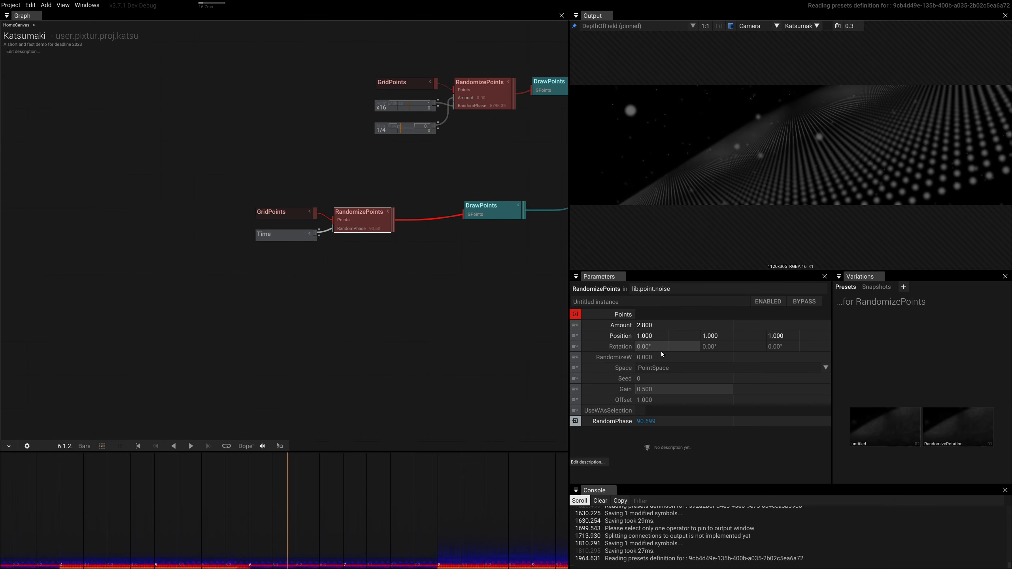
pyautogui.moveTo(656, 389)
pyautogui.mouseDown()
pyautogui.moveTo(650, 395)
pyautogui.moveTo(654, 377)
pyautogui.moveTo(666, 378)
pyautogui.moveTo(677, 384)
pyautogui.moveTo(668, 392)
pyautogui.mouseUp()
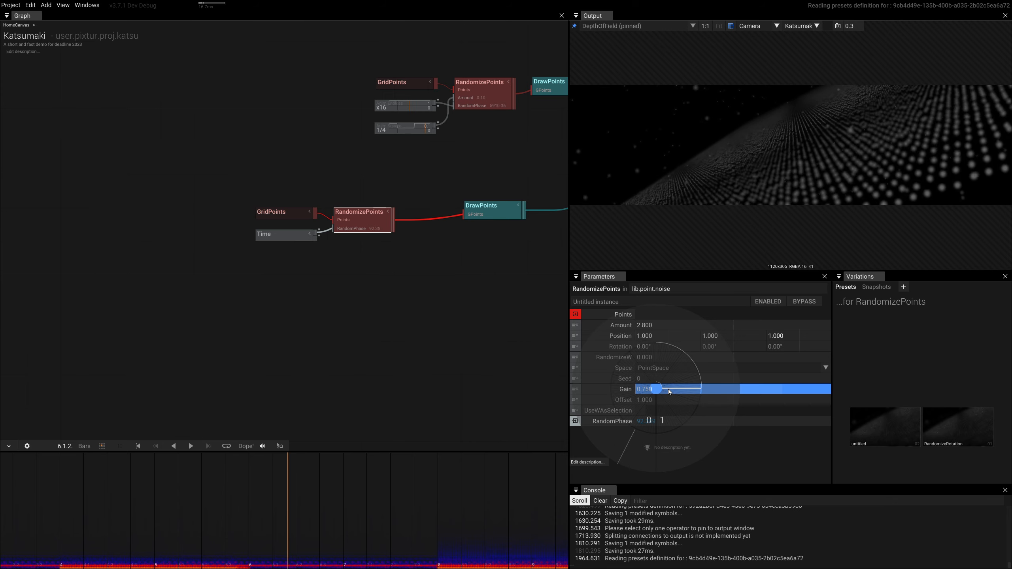
pyautogui.moveTo(669, 392); pyautogui.dragTo(667, 393)
pyautogui.moveTo(593, 389)
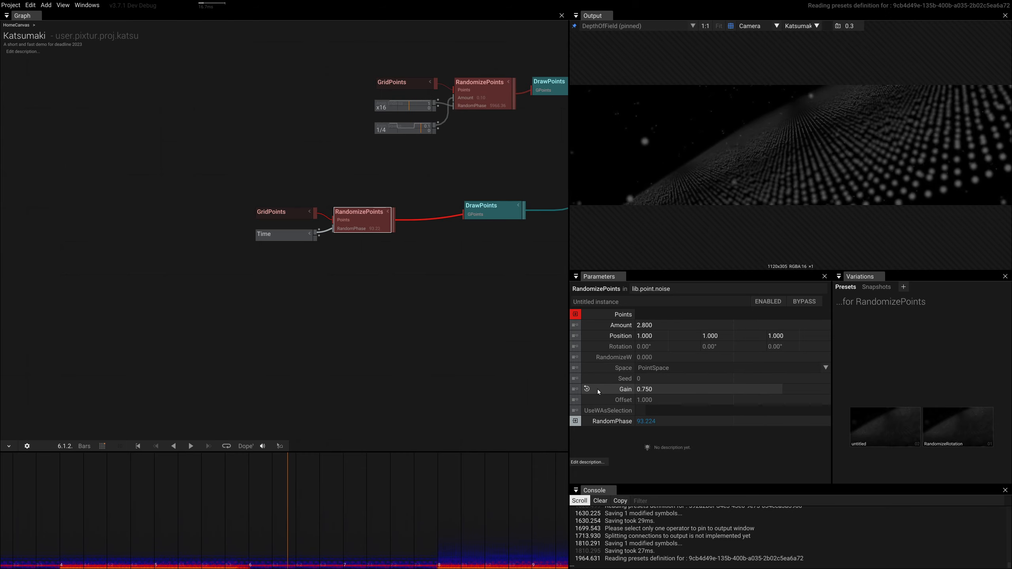
pyautogui.rightClick(623, 390)
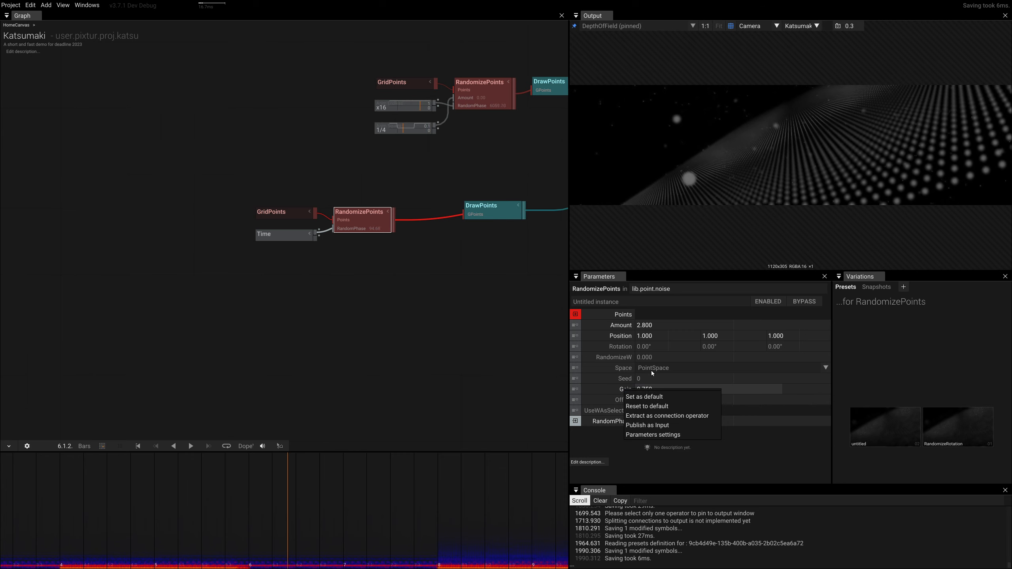
pyautogui.click(351, 220)
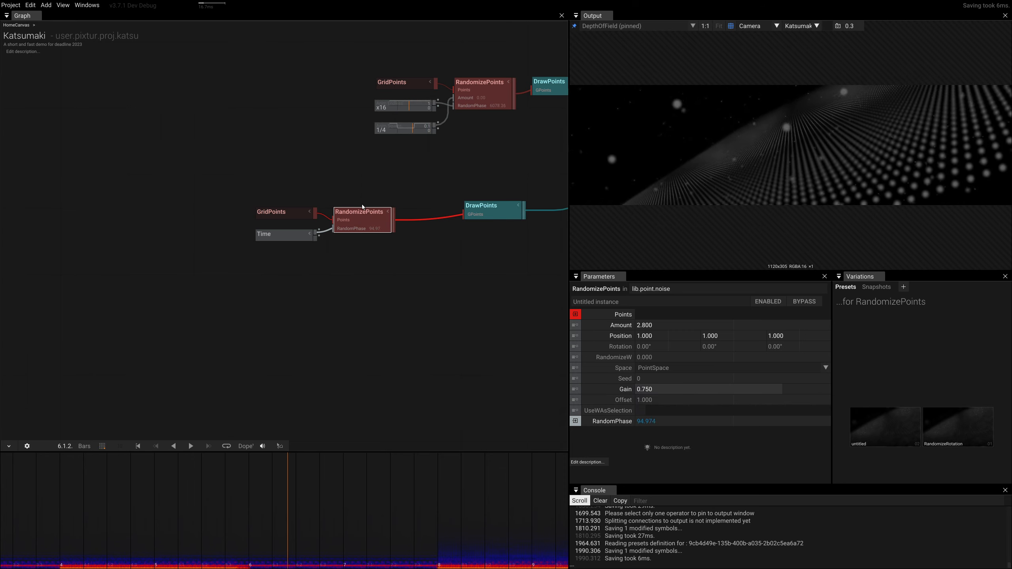
# Show the Symbol Library and rescan its operators
pyautogui.click(10, 5)
pyautogui.moveTo(87, 5)
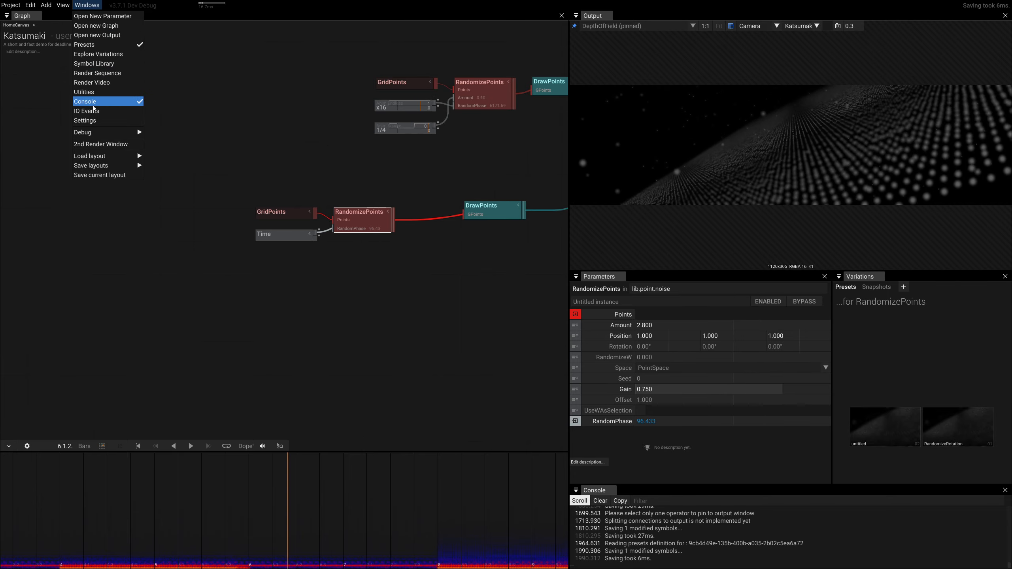
pyautogui.click(92, 65)
pyautogui.click(73, 27)
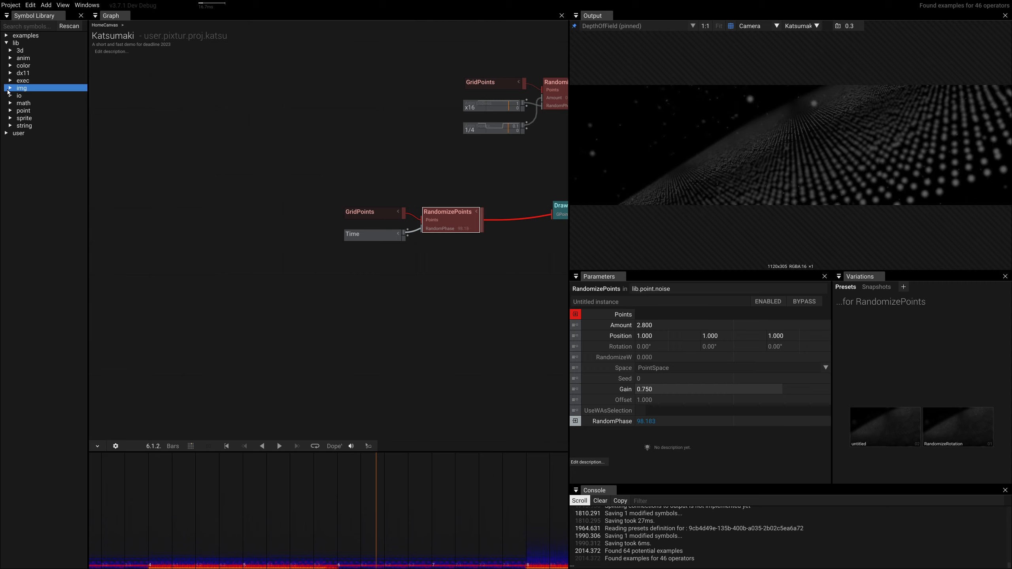
# Examine the point operators in lib's modify and noise categories, widening the Symbol Library enough to read the entries
pyautogui.click(10, 111)
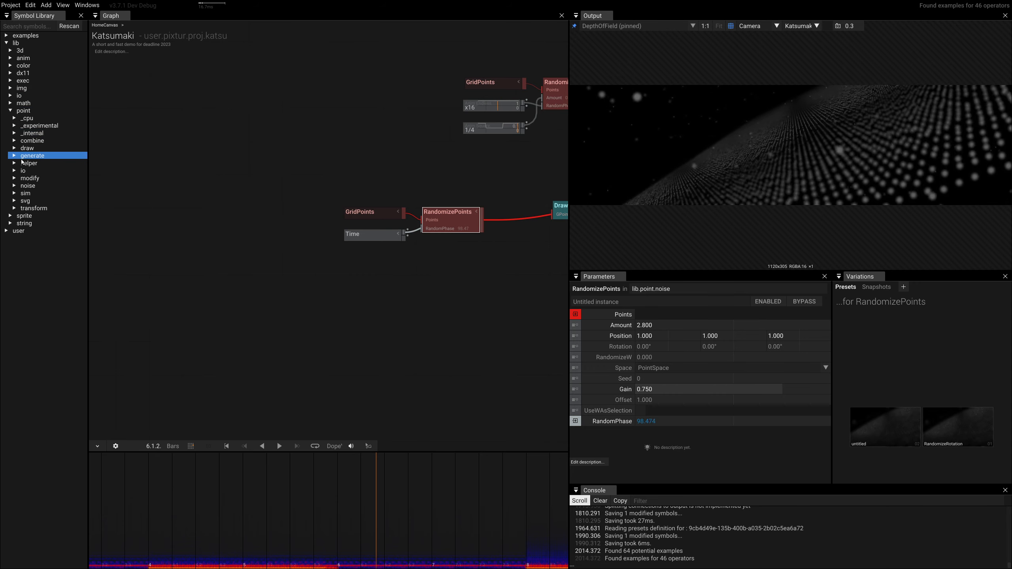
pyautogui.click(16, 180)
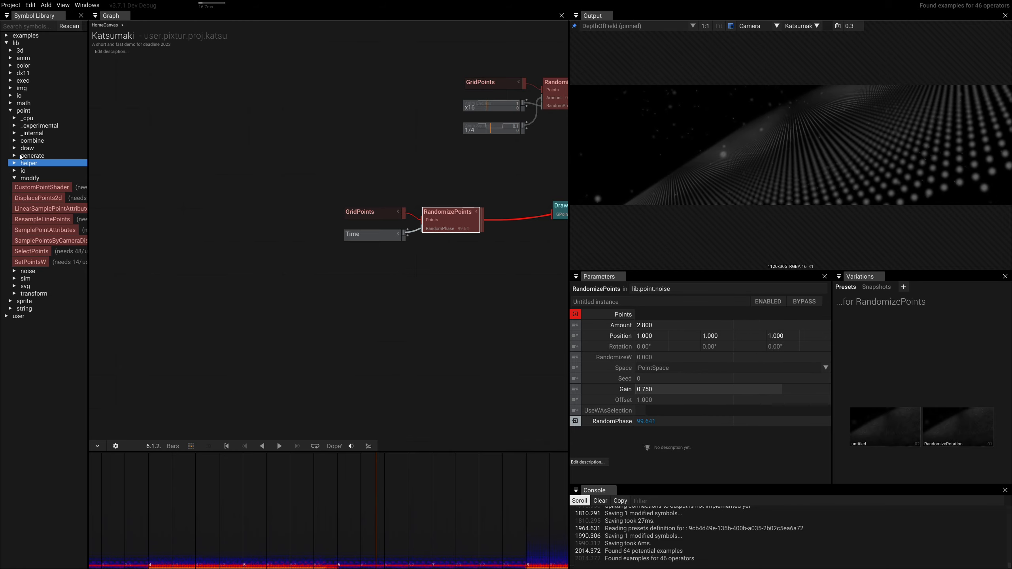
pyautogui.click(14, 180)
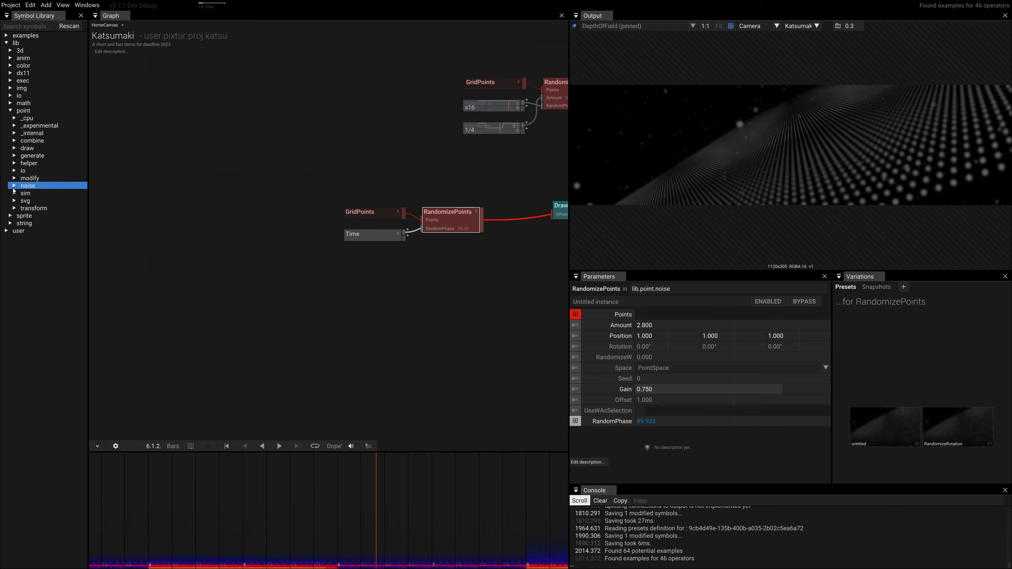
pyautogui.click(14, 186)
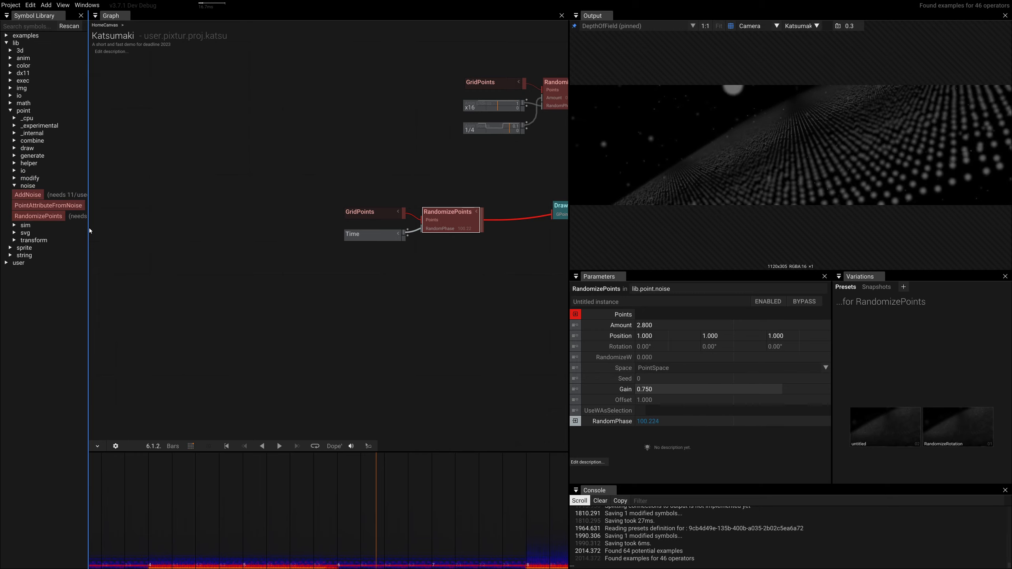
pyautogui.moveTo(88, 228); pyautogui.dragTo(151, 226)
pyautogui.moveTo(119, 215)
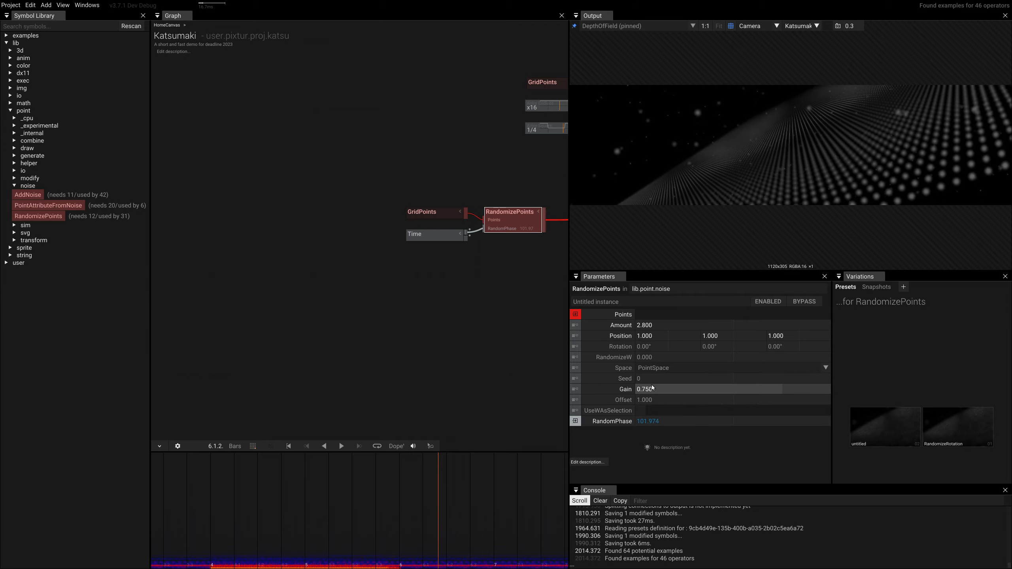
pyautogui.click(613, 390)
pyautogui.moveTo(655, 389); pyautogui.dragTo(677, 390)
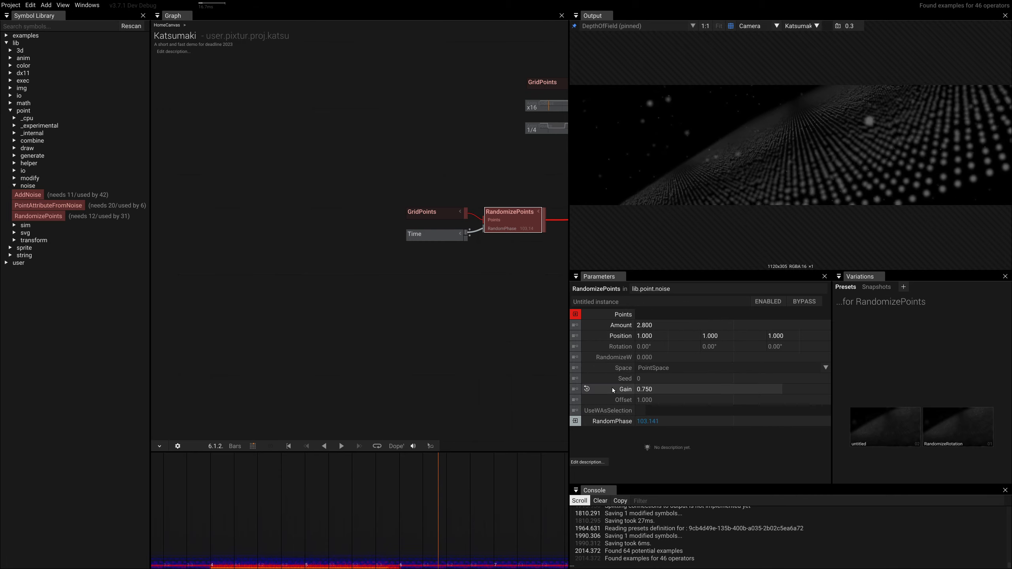
# Set the floating layer's DrawPoints Size to 0.14 and brighten its Color to about 0.943 grey
pyautogui.moveTo(429, 305); pyautogui.dragTo(230, 315, button='right')
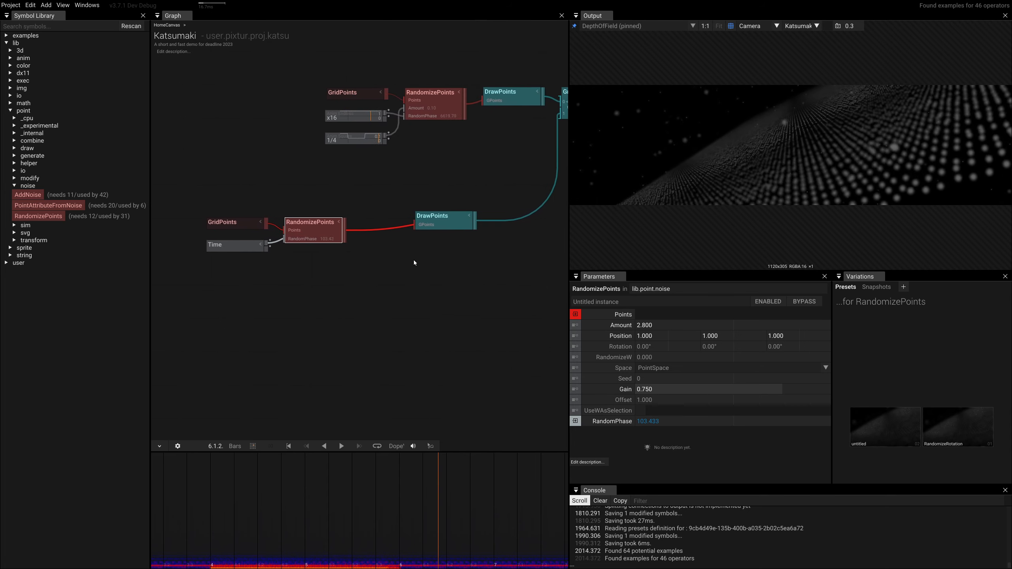
pyautogui.moveTo(413, 260); pyautogui.dragTo(396, 304, button='right')
pyautogui.moveTo(422, 259); pyautogui.dragTo(394, 270)
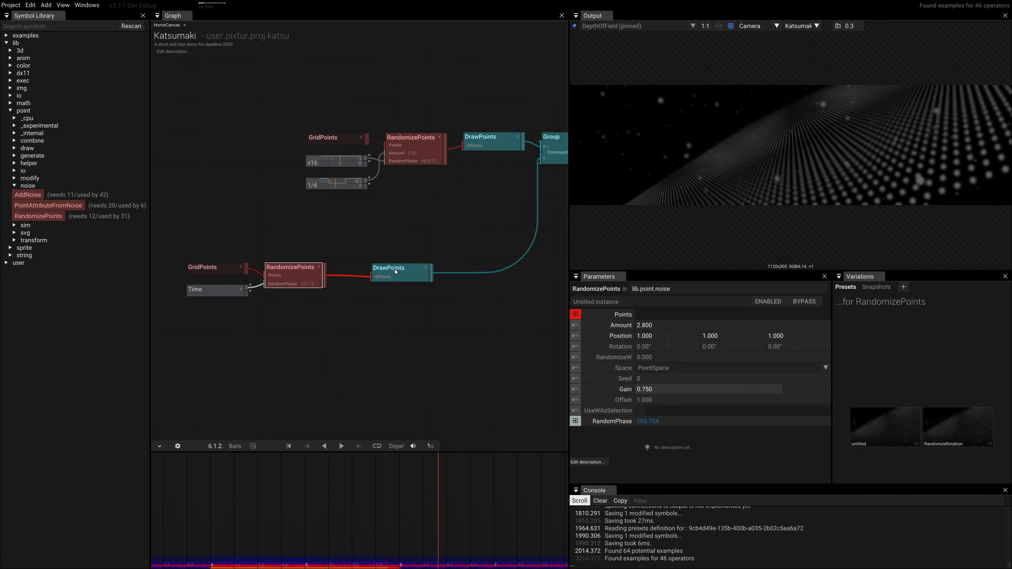
pyautogui.click(394, 269)
pyautogui.moveTo(660, 337)
pyautogui.mouseDown()
pyautogui.moveTo(647, 337)
pyautogui.moveTo(649, 347)
pyautogui.mouseUp()
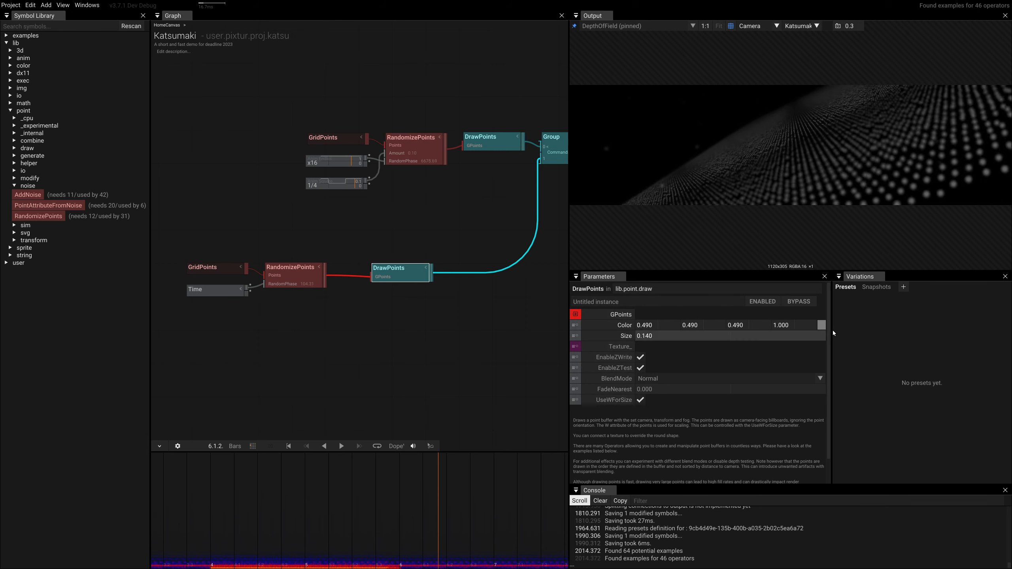
pyautogui.click(823, 326)
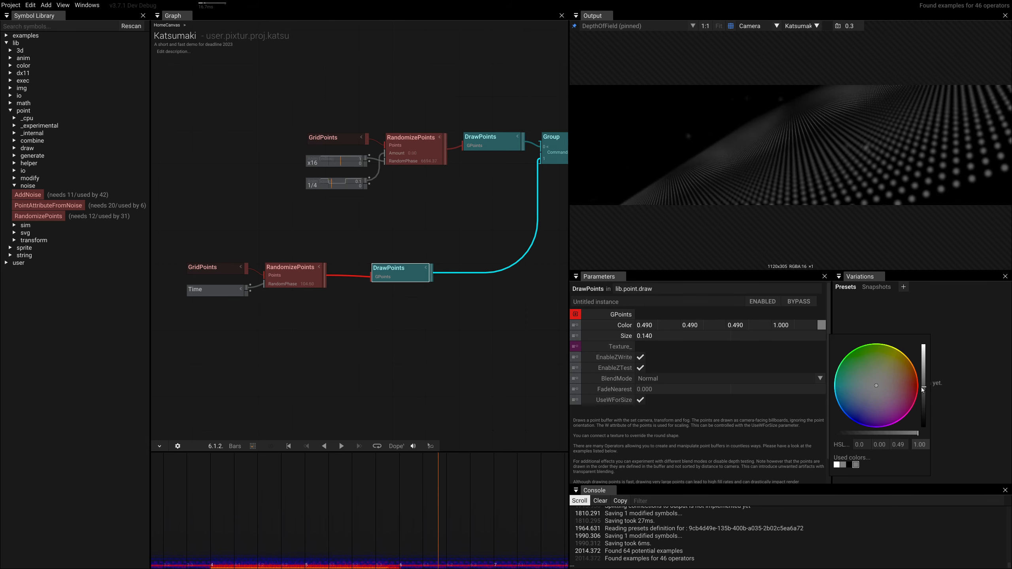
pyautogui.moveTo(923, 390); pyautogui.dragTo(925, 350)
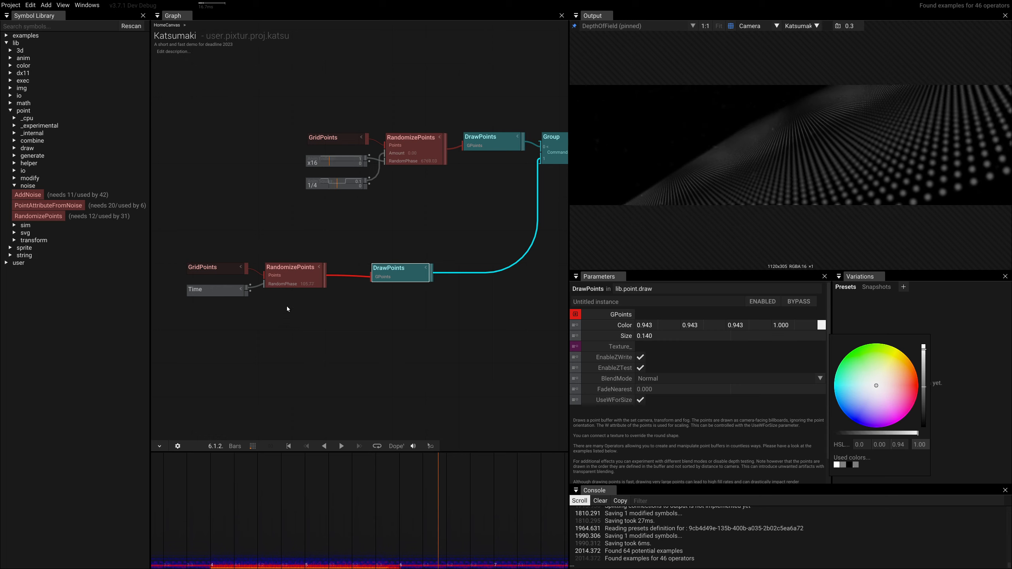
# Slow the Time operator to a SpeedFactor of 0.125 and reduce the floating layer's DrawPoints Size to about 0.077
pyautogui.click(224, 291)
pyautogui.click(668, 326)
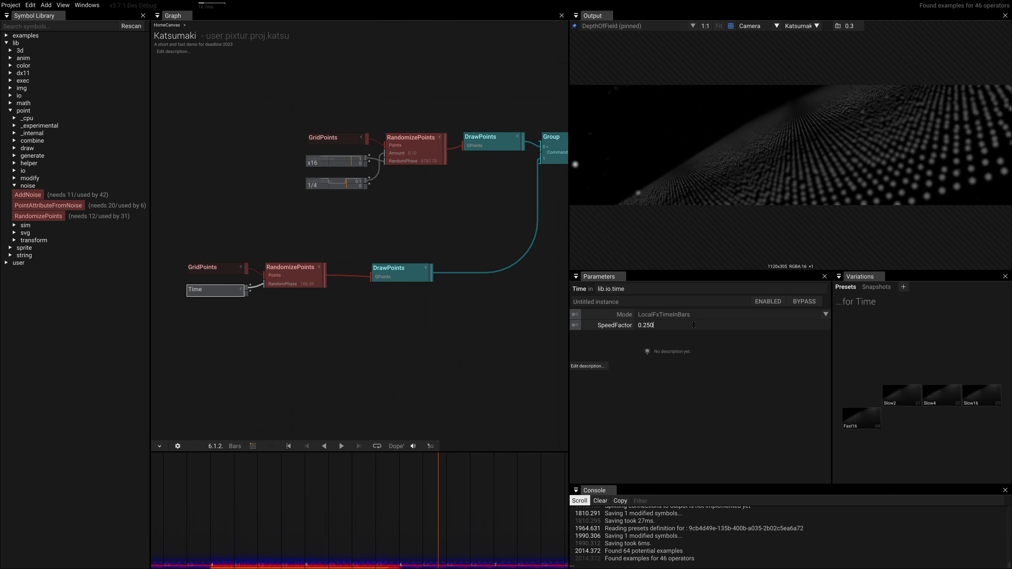
pyautogui.write('/2')
pyautogui.press('Return')
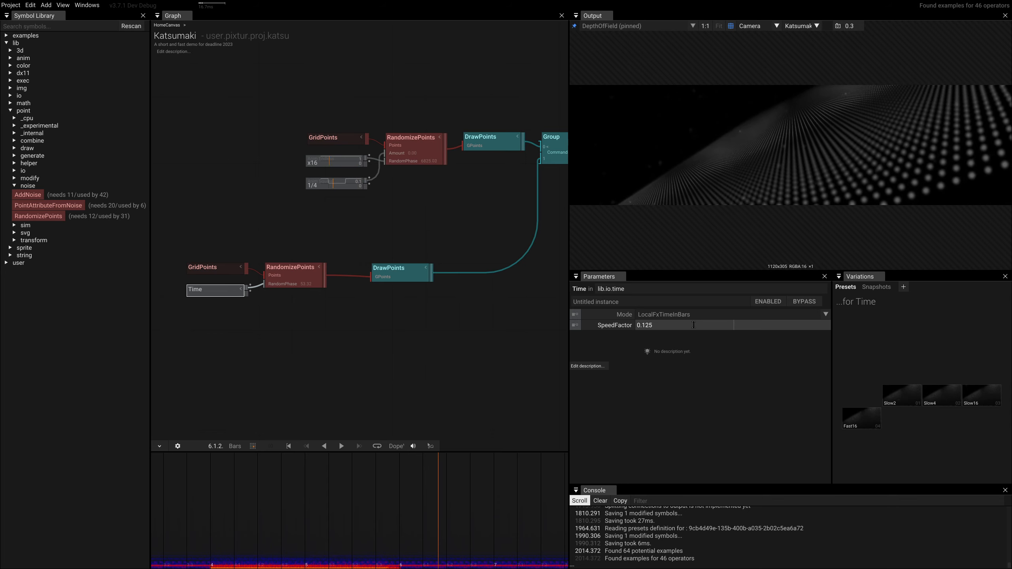
pyautogui.click(395, 274)
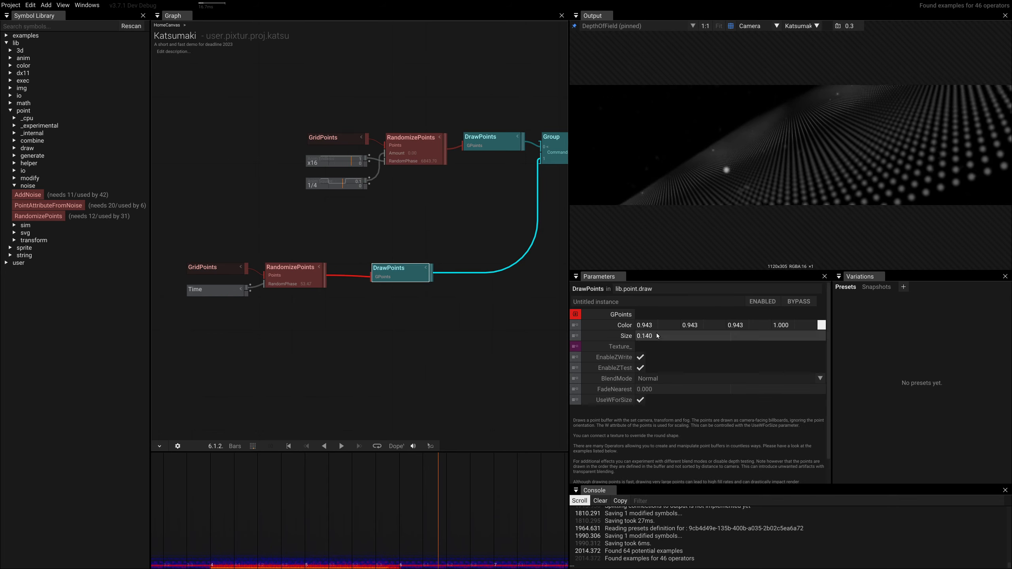
pyautogui.moveTo(655, 335); pyautogui.dragTo(675, 337)
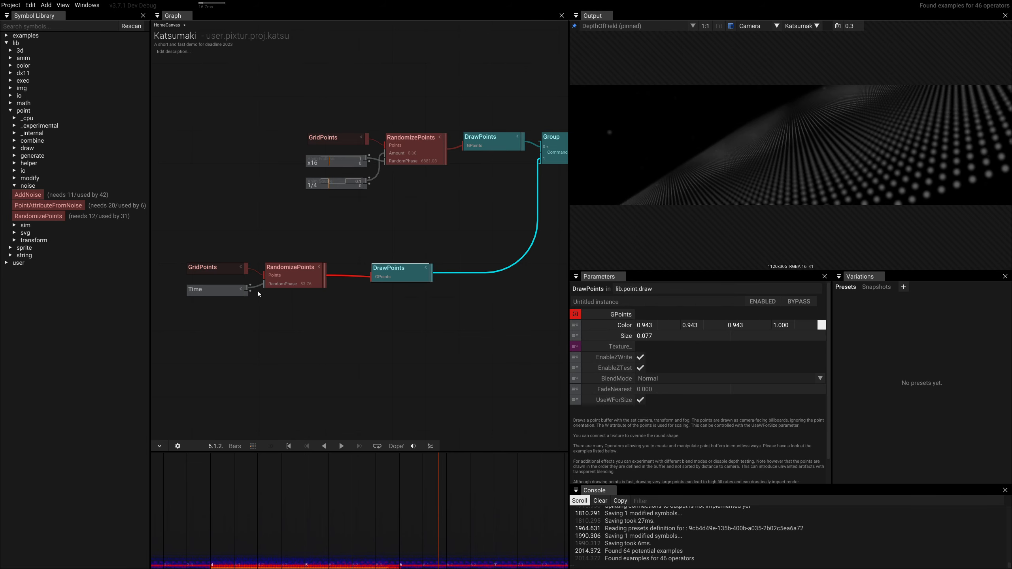
# Set the floating layer's GridPoints Scale to 0.43 and move its Center to about 0.153, 0.785, 0.459
pyautogui.click(214, 269)
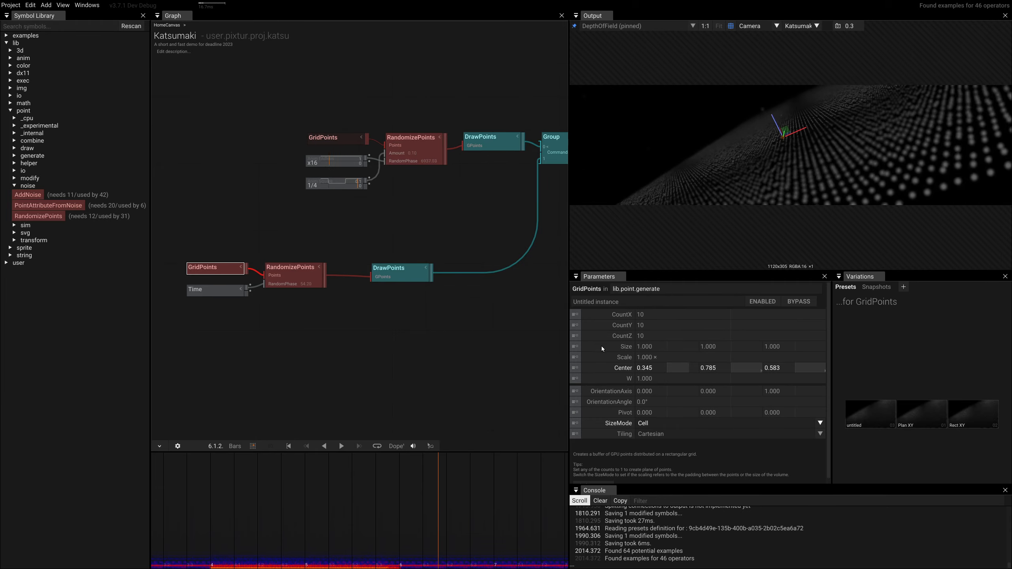
pyautogui.moveTo(653, 360); pyautogui.dragTo(652, 360)
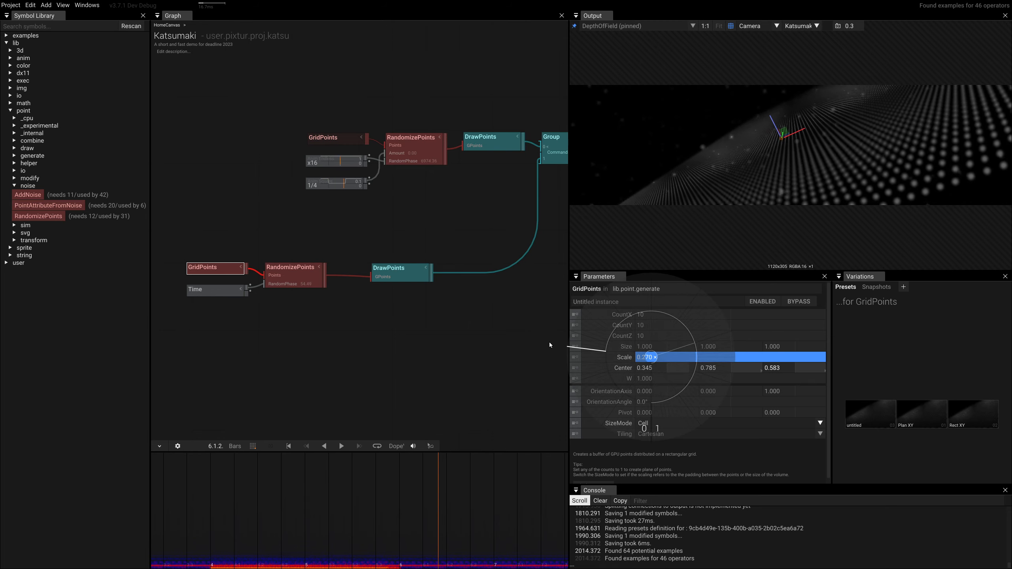
pyautogui.moveTo(549, 342); pyautogui.dragTo(601, 258)
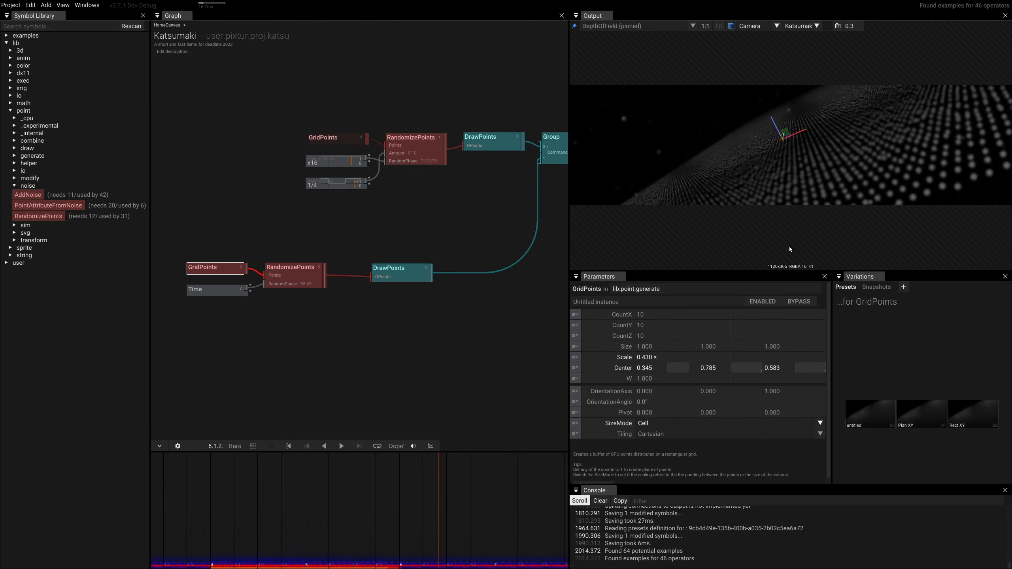
pyautogui.moveTo(782, 135)
pyautogui.mouseDown()
pyautogui.moveTo(655, 121)
pyautogui.moveTo(668, 198)
pyautogui.moveTo(860, 190)
pyautogui.moveTo(857, 150)
pyautogui.moveTo(681, 138)
pyautogui.moveTo(794, 154)
pyautogui.moveTo(773, 151)
pyautogui.mouseUp()
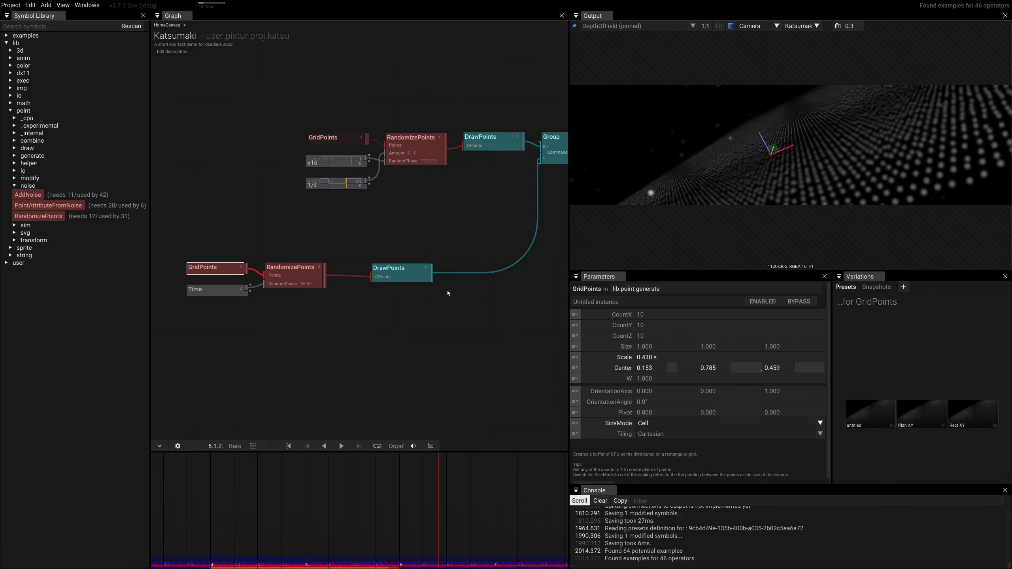
# Set the Time operator's SpeedFactor to 1/8, then divide it by 4 to get 0.031
pyautogui.moveTo(301, 220); pyautogui.dragTo(335, 226, button='right')
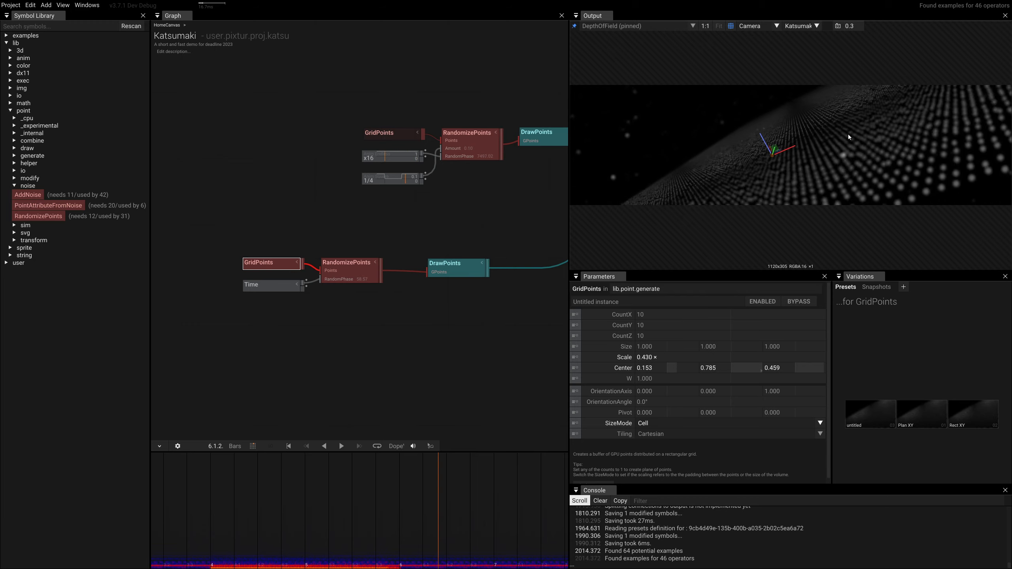
pyautogui.click(269, 288)
pyautogui.click(665, 325)
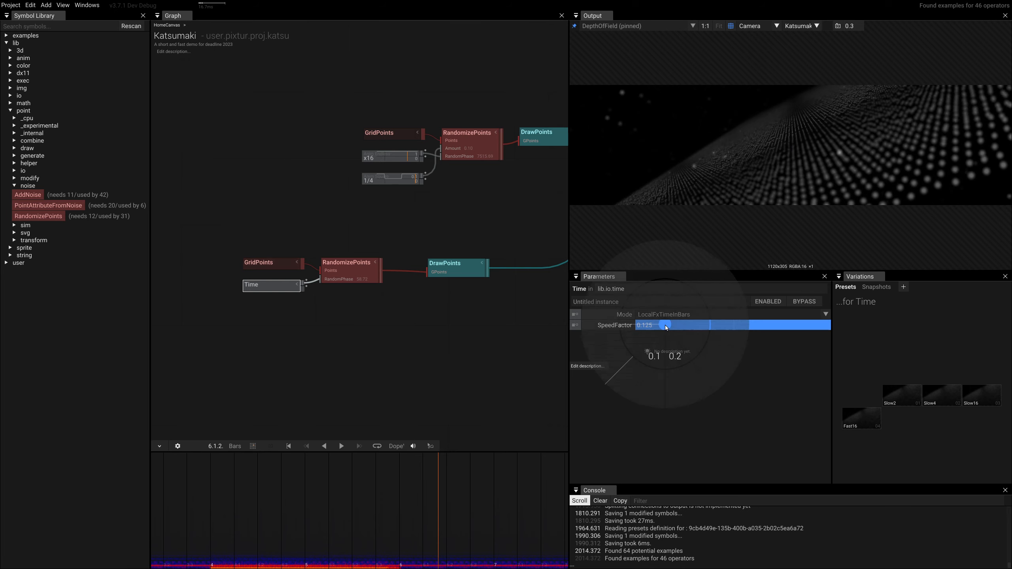
pyautogui.write('1/8')
pyautogui.press('Return')
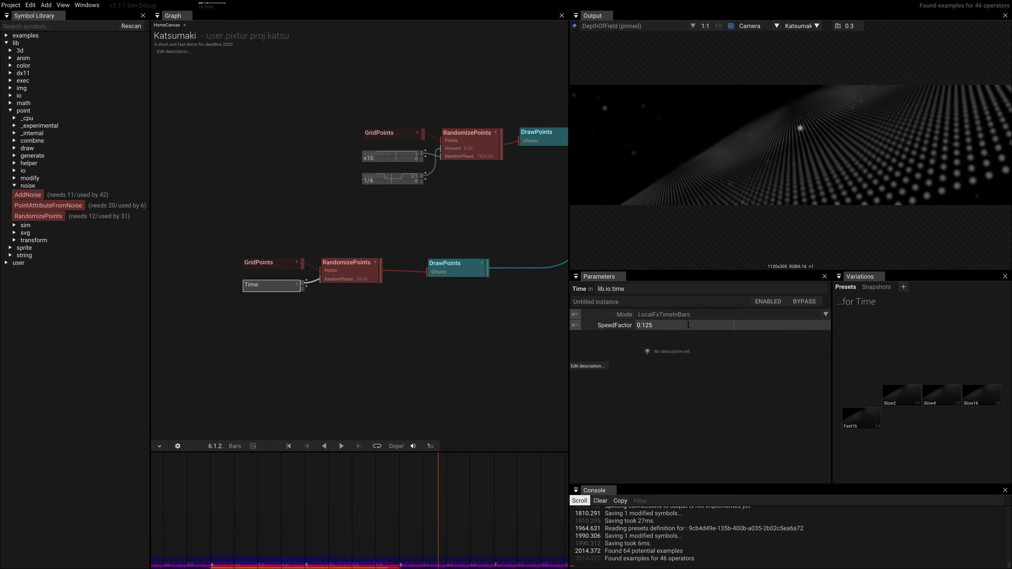
pyautogui.click(689, 327)
pyautogui.write('/4')
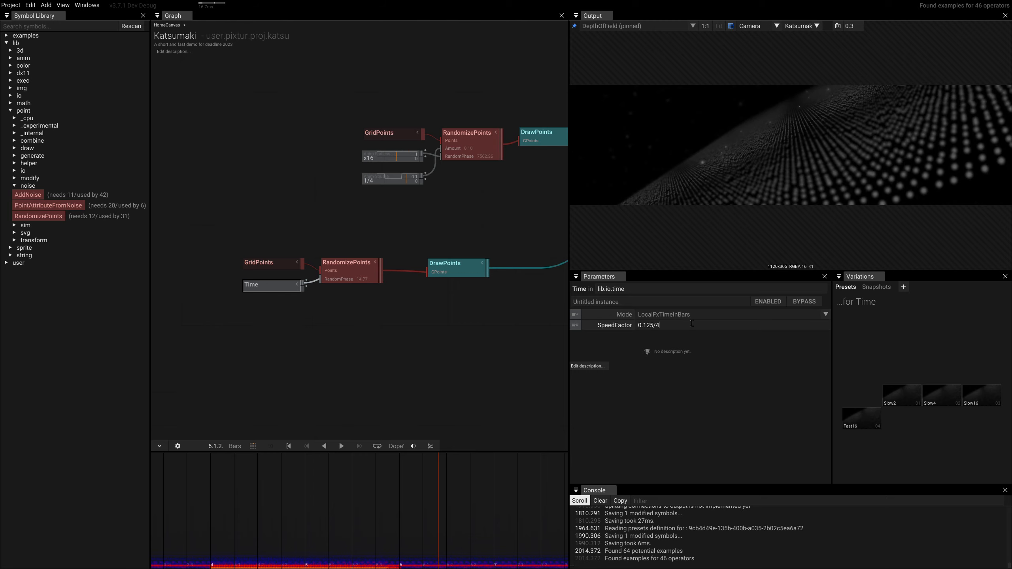
pyautogui.press('Return')
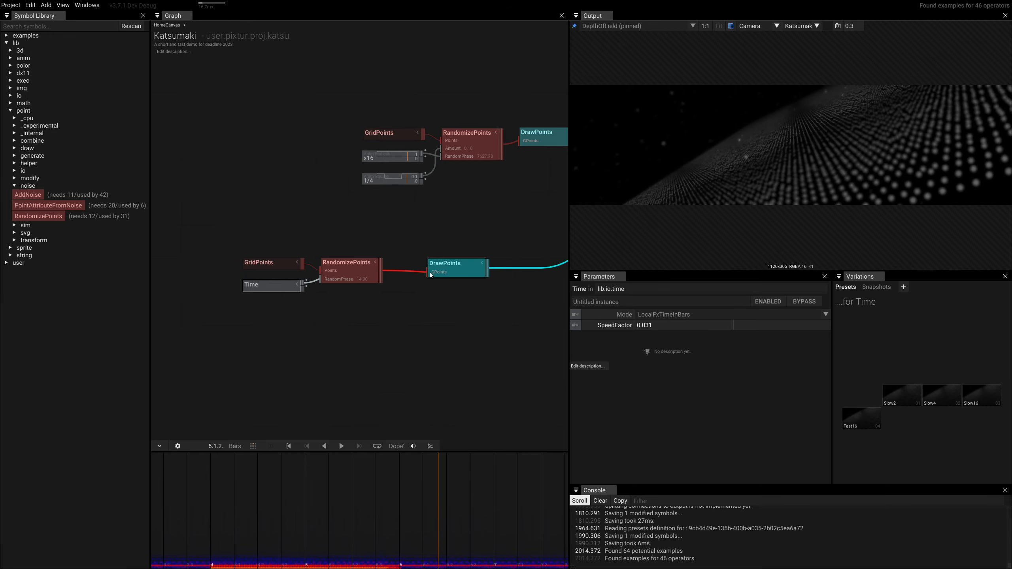
# Reduce the Size of the floating layer's DrawPoints to about 0.045
pyautogui.click(450, 266)
pyautogui.moveTo(648, 338); pyautogui.dragTo(651, 293)
pyautogui.moveTo(821, 325)
pyautogui.mouseDown()
pyautogui.moveTo(820, 359)
pyautogui.moveTo(820, 324)
pyautogui.mouseUp()
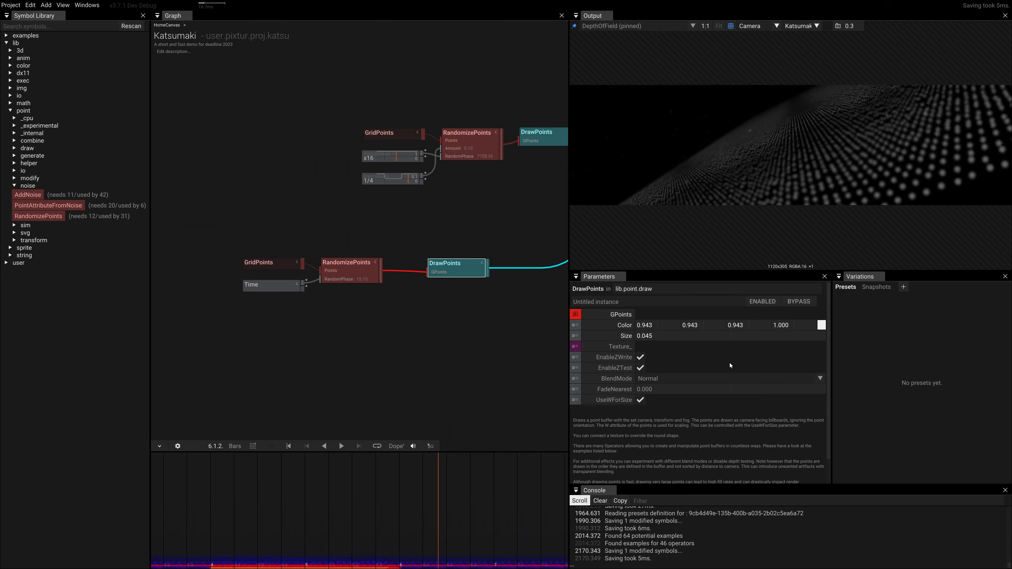
pyautogui.scroll(-3, 308, 527)
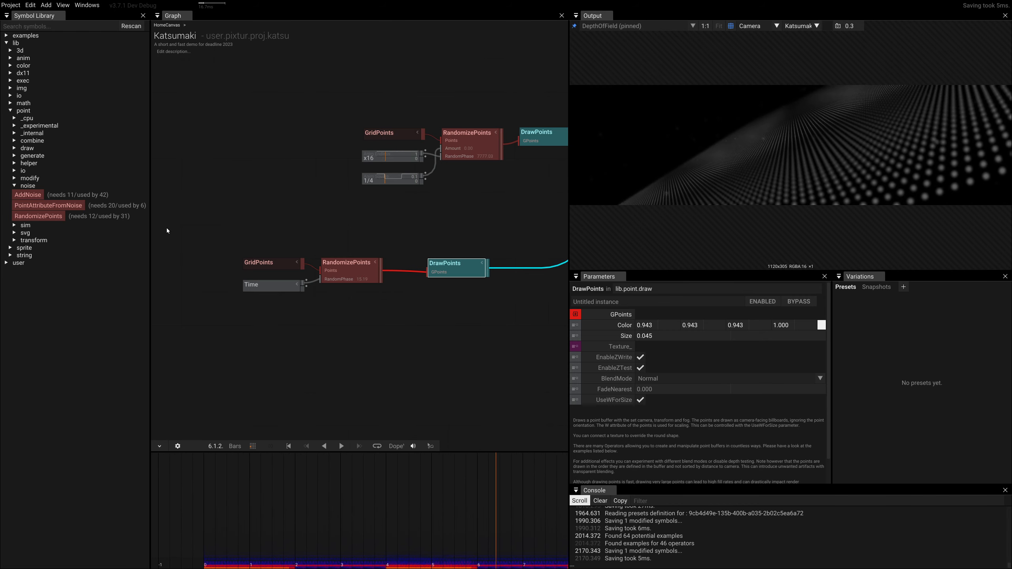
# Close the symbol library and move the timeline's playhead to bar 8
pyautogui.click(143, 16)
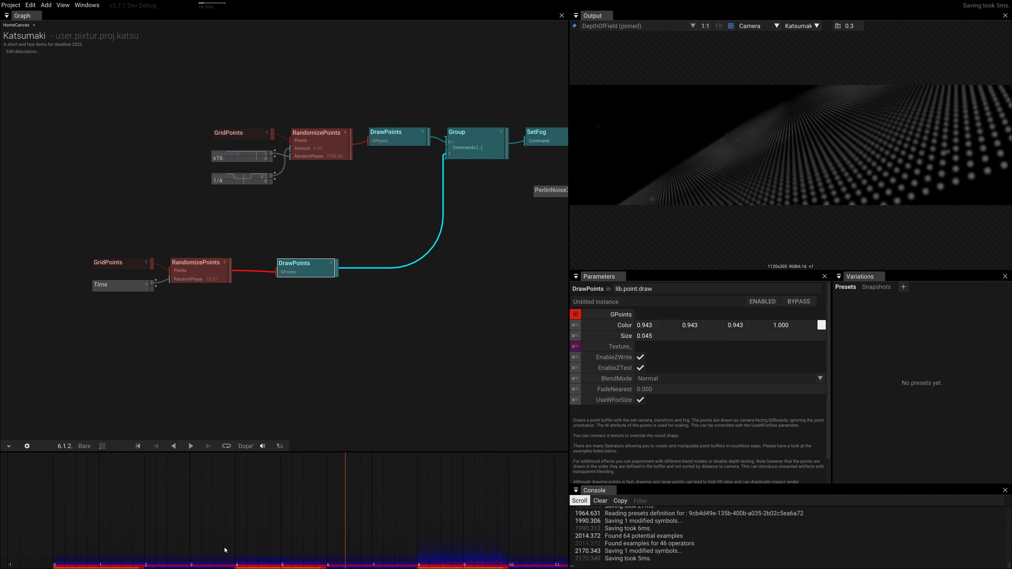
pyautogui.moveTo(212, 564); pyautogui.dragTo(81, 567)
pyautogui.press('space')
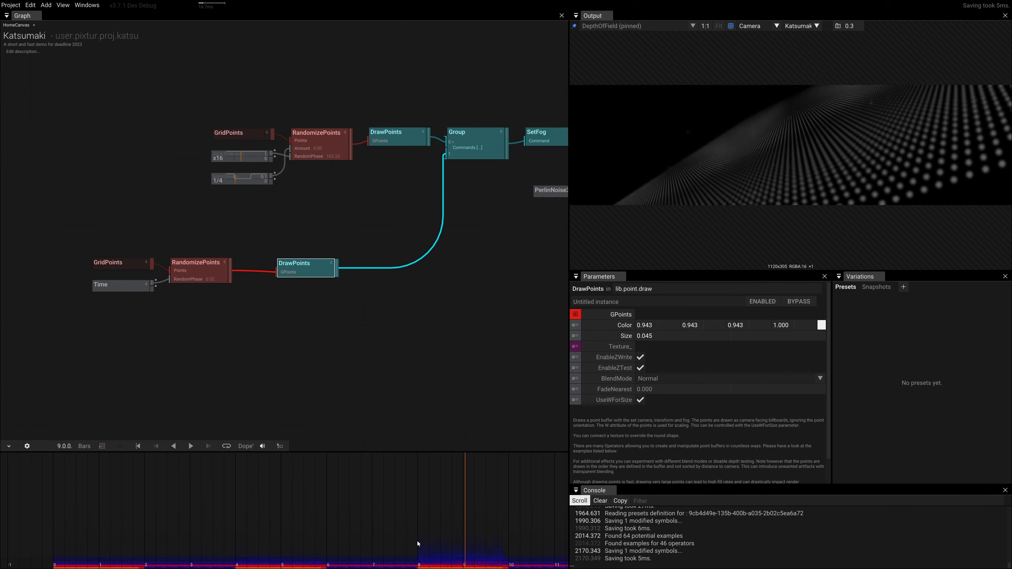
pyautogui.scroll(5, 408, 548)
pyautogui.scroll(-6, 449, 559)
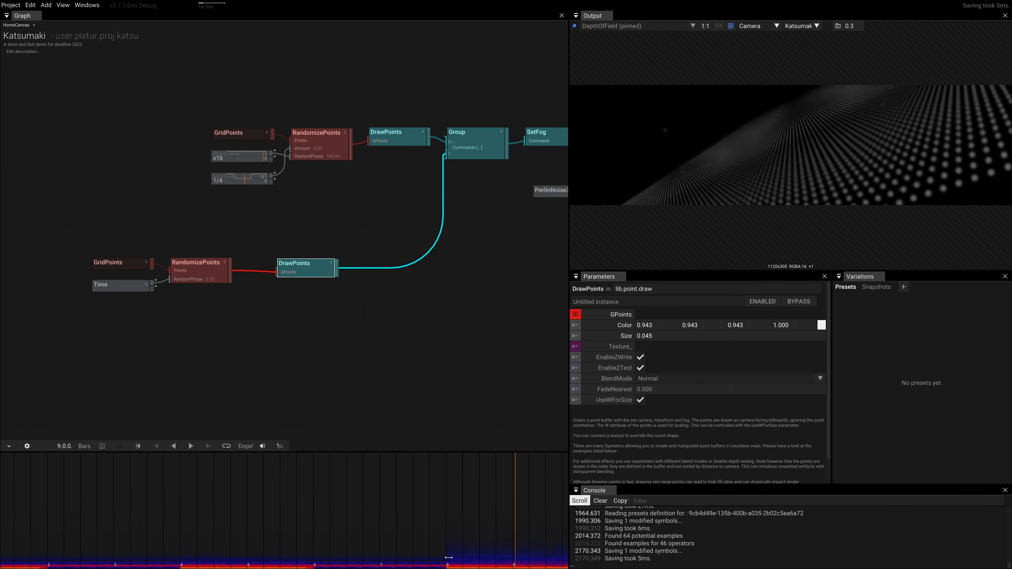
pyautogui.moveTo(441, 566); pyautogui.dragTo(449, 566)
# Add a Value operator below the floating layer's operators and name it NoiseIntensity
pyautogui.moveTo(196, 349); pyautogui.dragTo(212, 328, button='right')
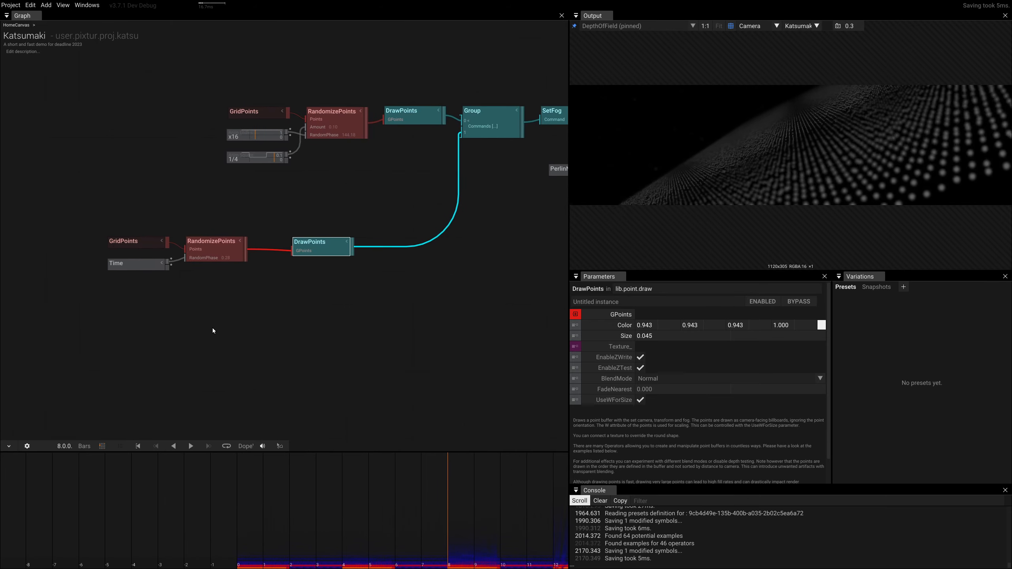
pyautogui.scroll(-4, 381, 524)
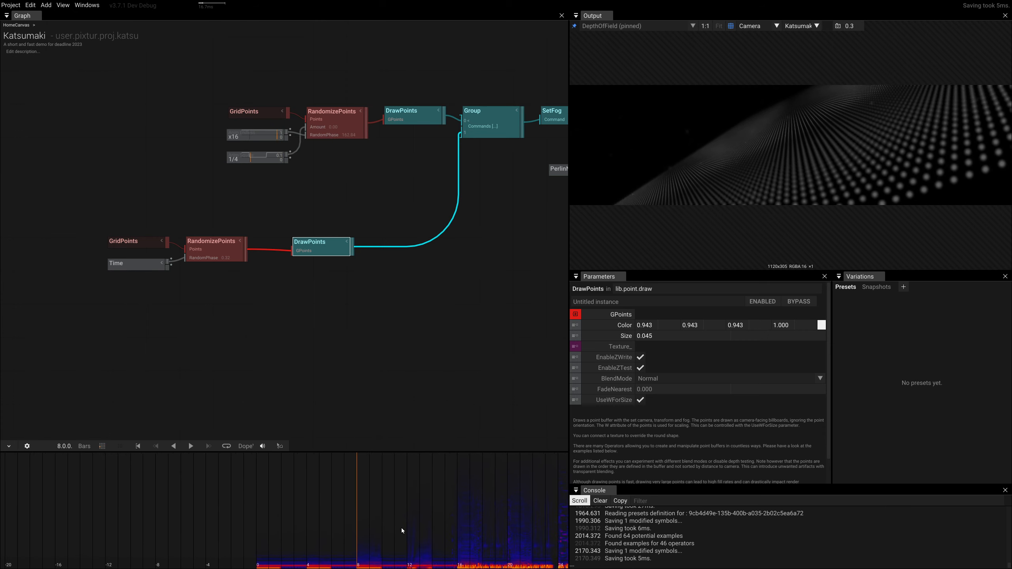
pyautogui.moveTo(371, 543); pyautogui.dragTo(291, 550, button='right')
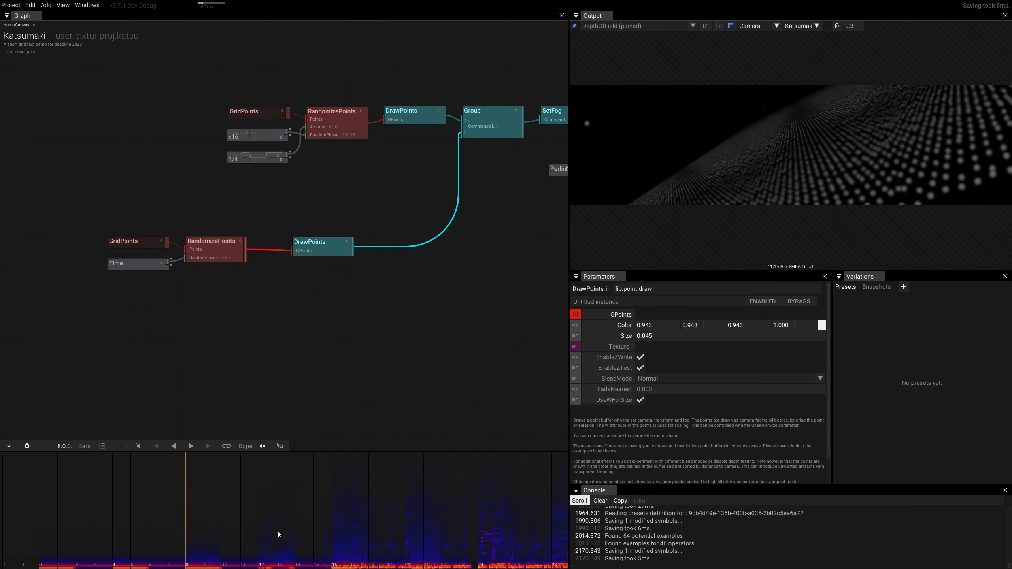
pyautogui.moveTo(278, 532); pyautogui.dragTo(388, 536, button='right')
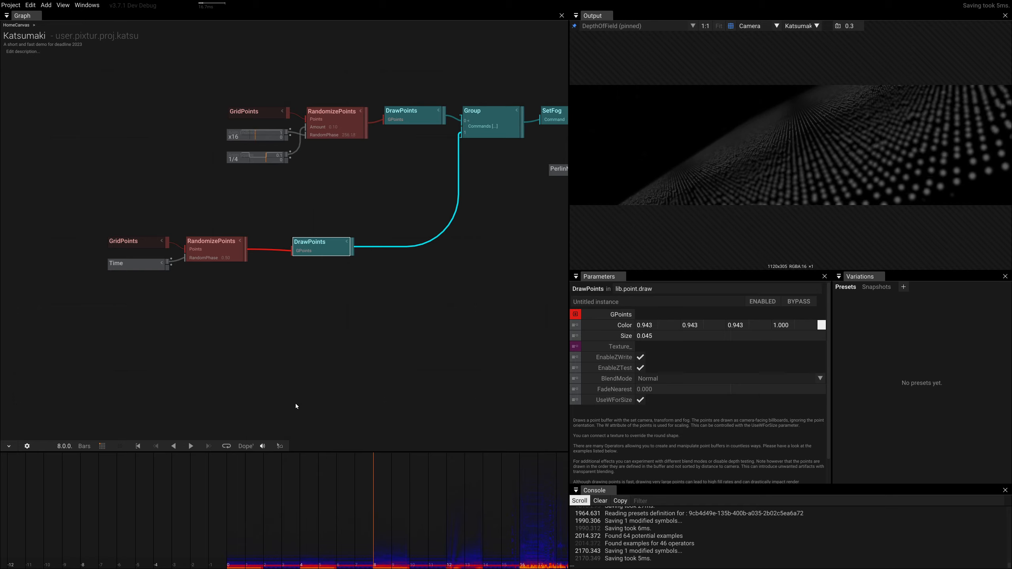
pyautogui.moveTo(171, 329); pyautogui.dragTo(239, 341, button='right')
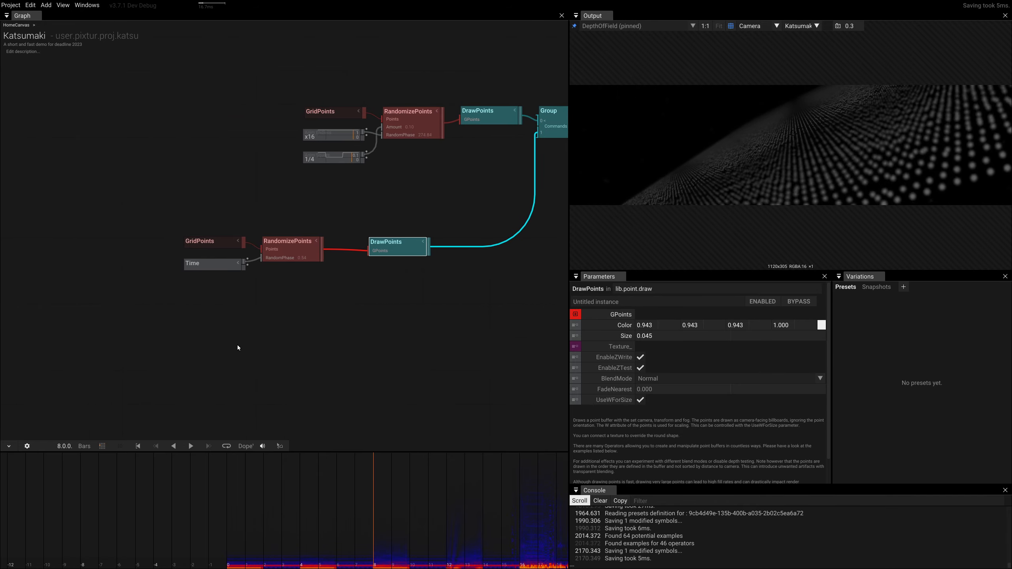
pyautogui.click(237, 347)
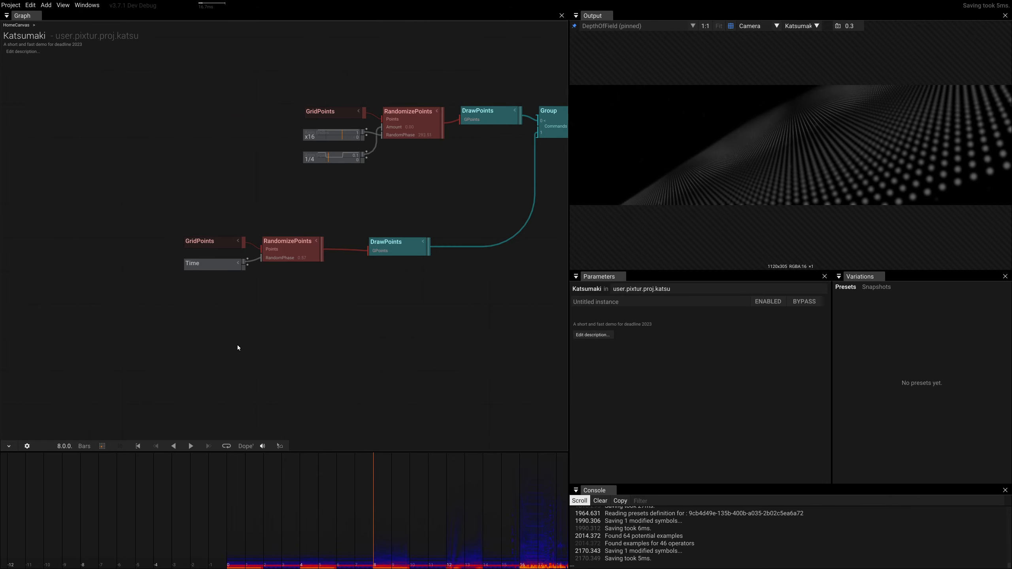
pyautogui.press('Tab')
pyautogui.write('val')
pyautogui.press('Return')
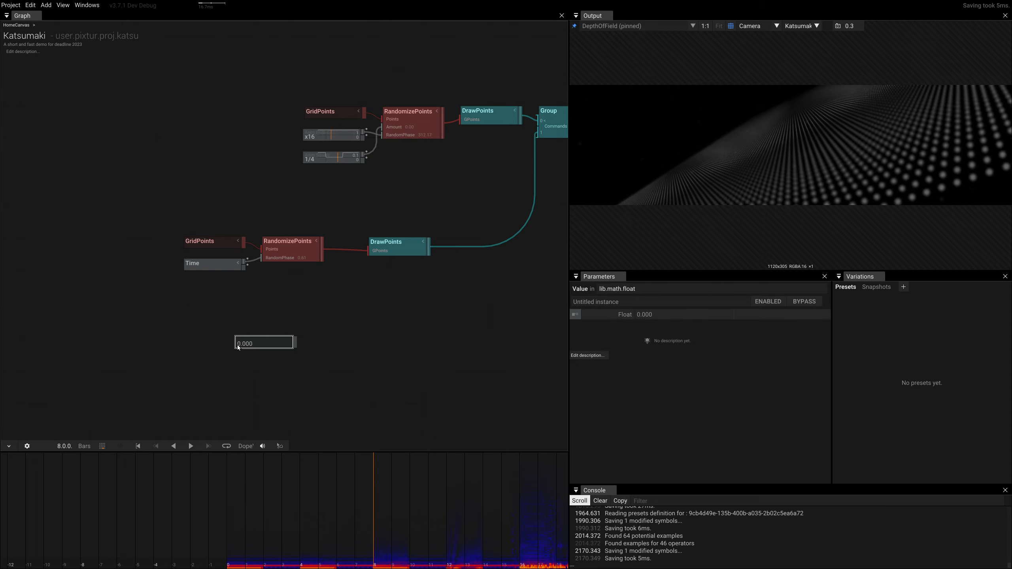
pyautogui.press('Return')
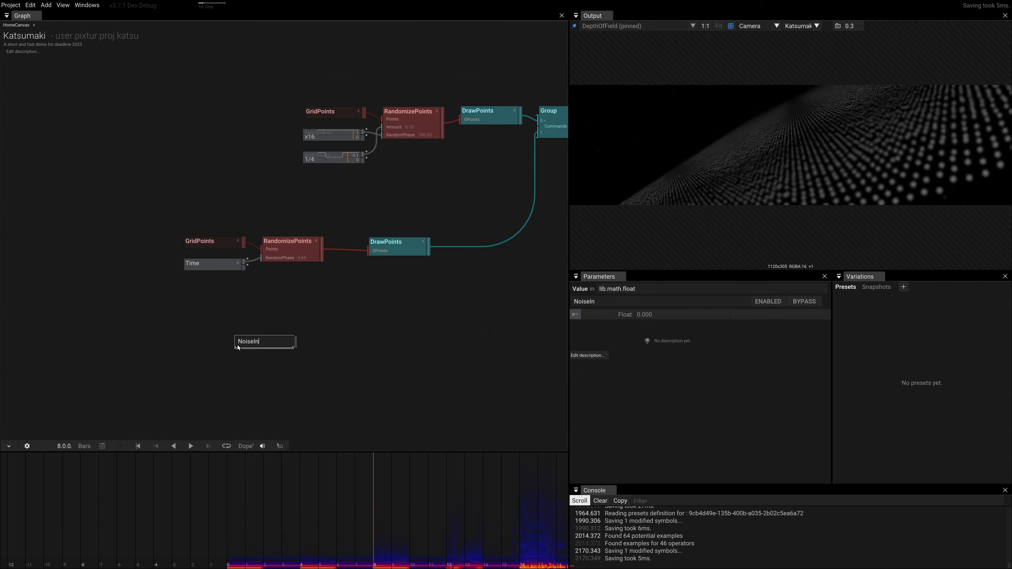
pyautogui.write('NoiseIntensity')
pyautogui.press('Return')
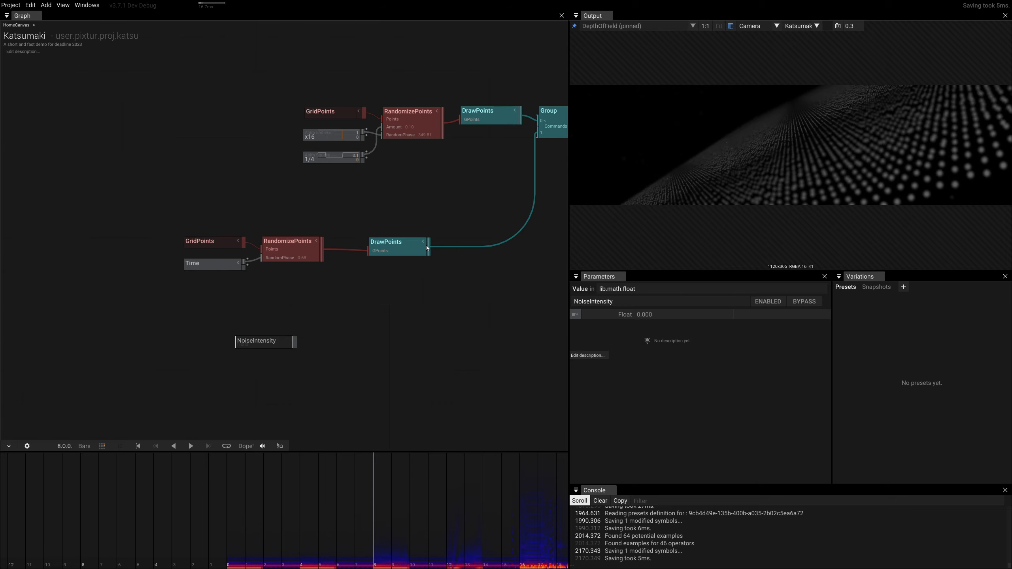
# Animate NoiseIntensity's Float with a keyframe of 0.25 at bar 4 and delete its initial keyframe at bar 8
pyautogui.click(578, 314)
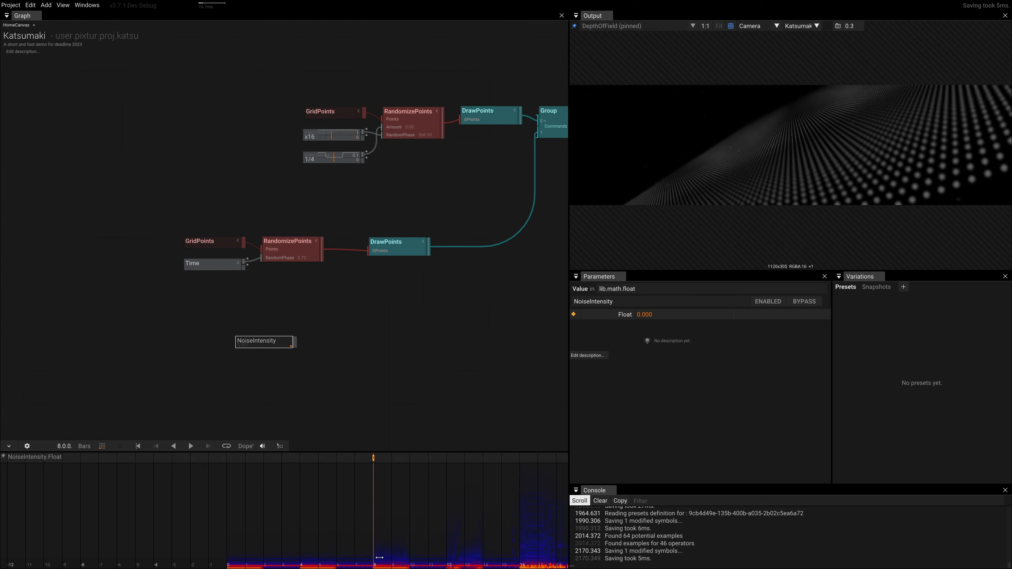
pyautogui.moveTo(372, 565); pyautogui.dragTo(296, 564)
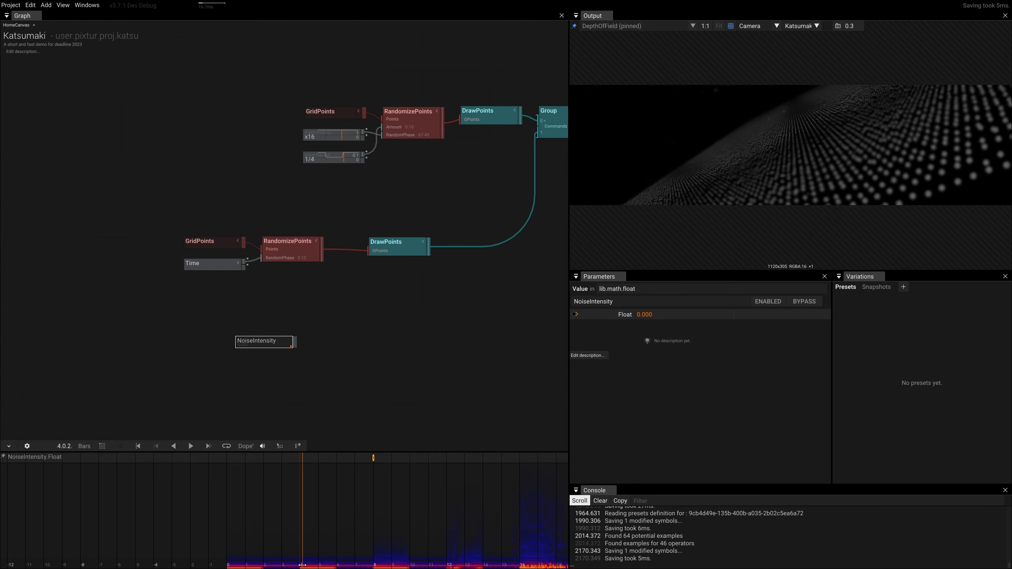
pyautogui.click(691, 313)
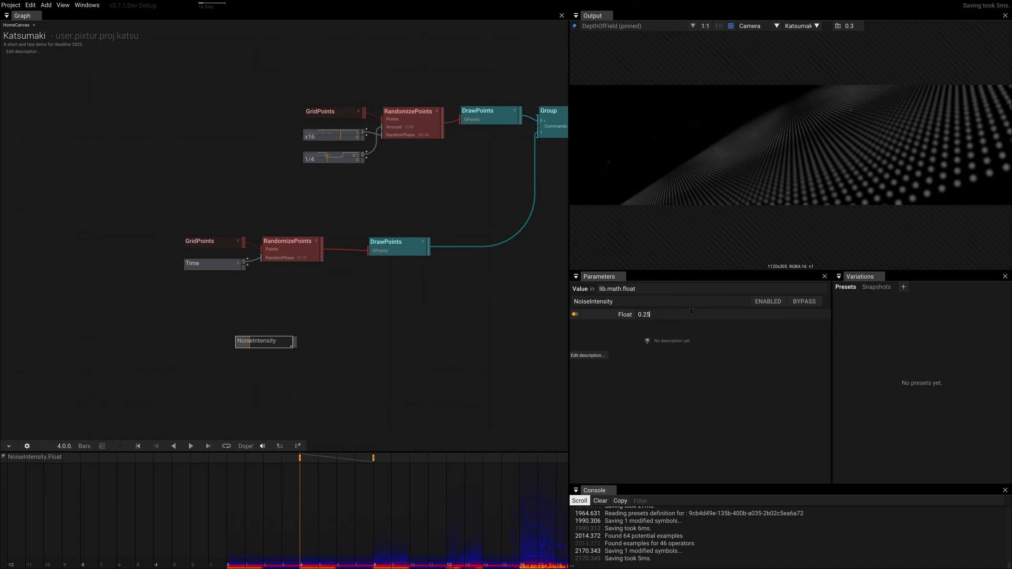
pyautogui.press('Return')
pyautogui.click(374, 458)
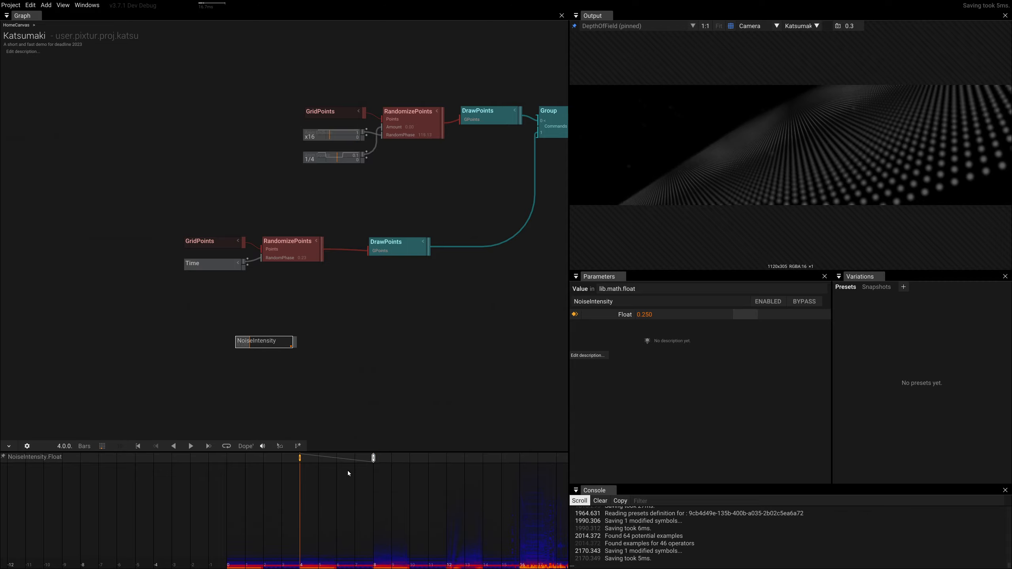
pyautogui.press('Delete')
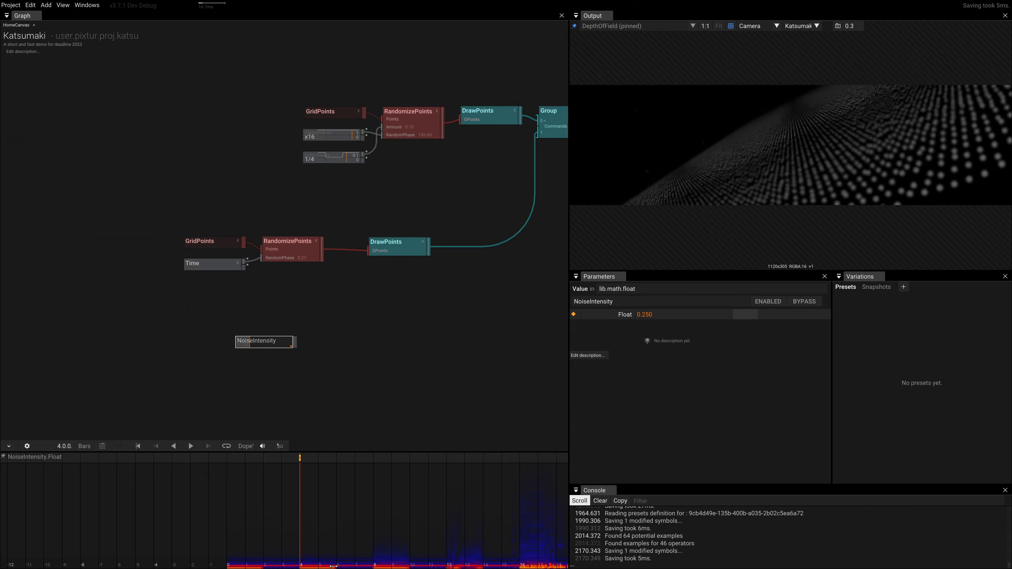
# Add a keyframe of 0.5 at bar 8 to NoiseIntensity's Float
pyautogui.click(375, 565)
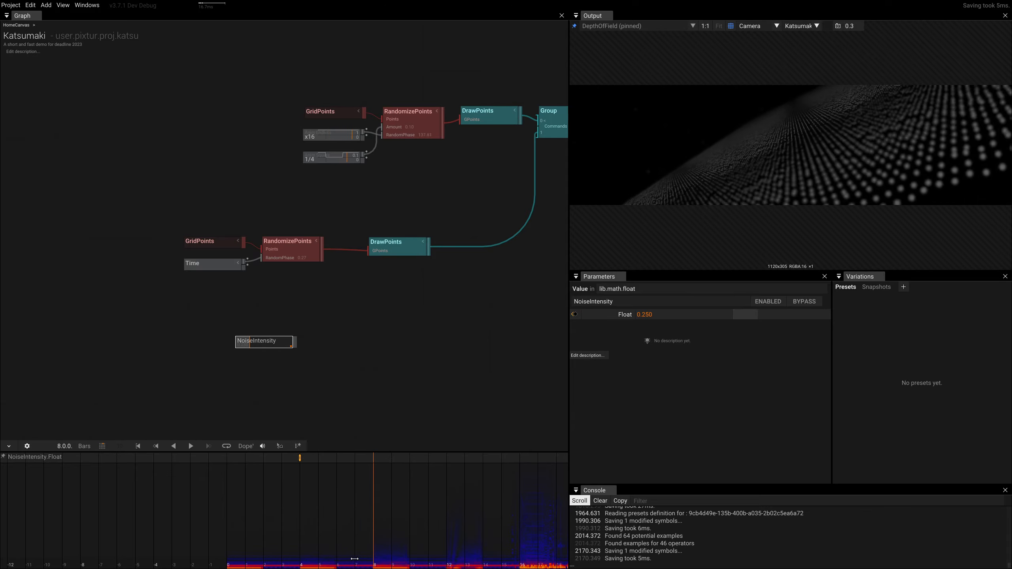
pyautogui.click(663, 317)
pyautogui.write('0.5')
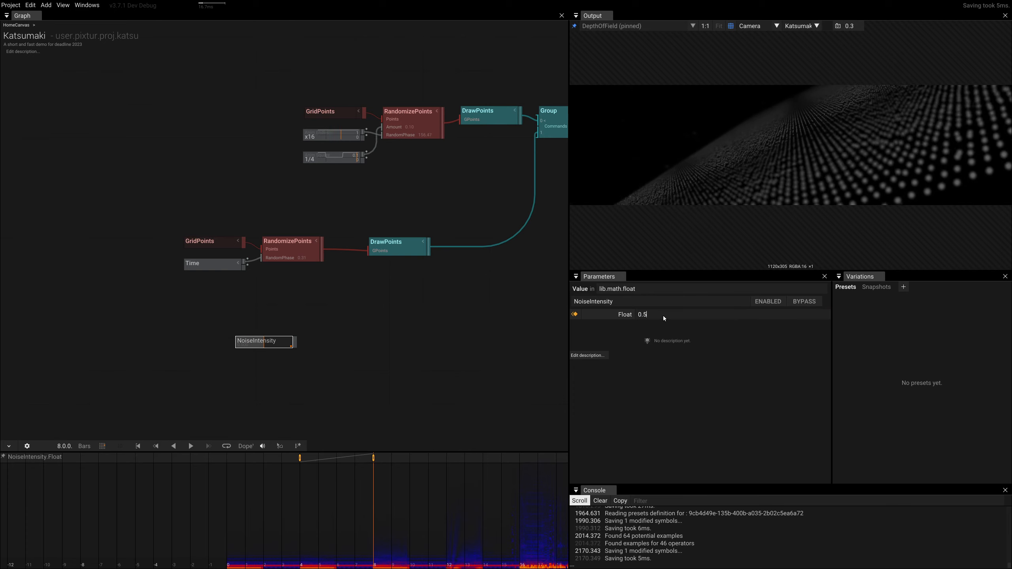
pyautogui.press('Return')
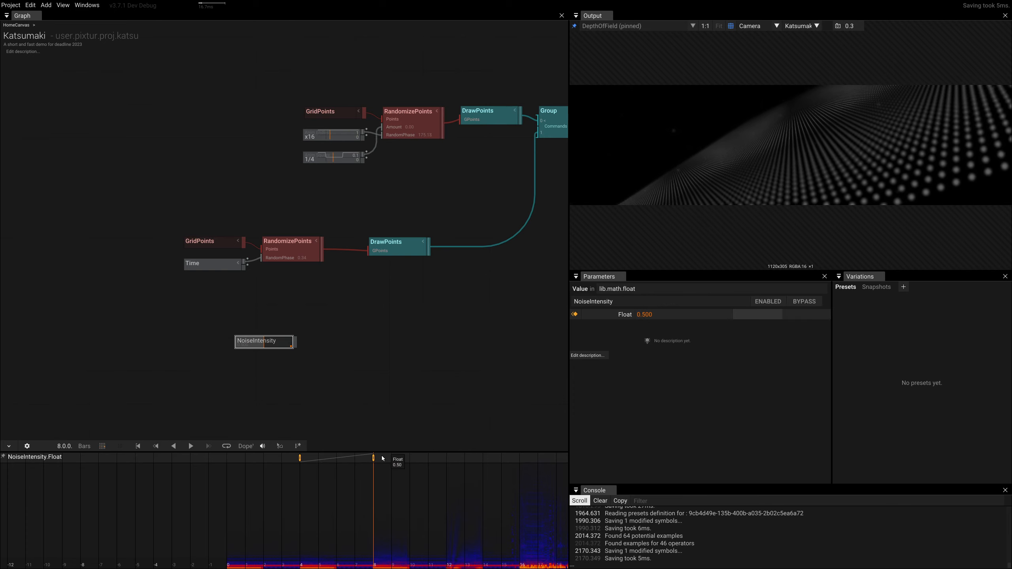
# Set the interpolation of both NoiseIntensity keyframes to Constant
pyautogui.moveTo(390, 465); pyautogui.dragTo(255, 454)
pyautogui.rightClick(445, 454)
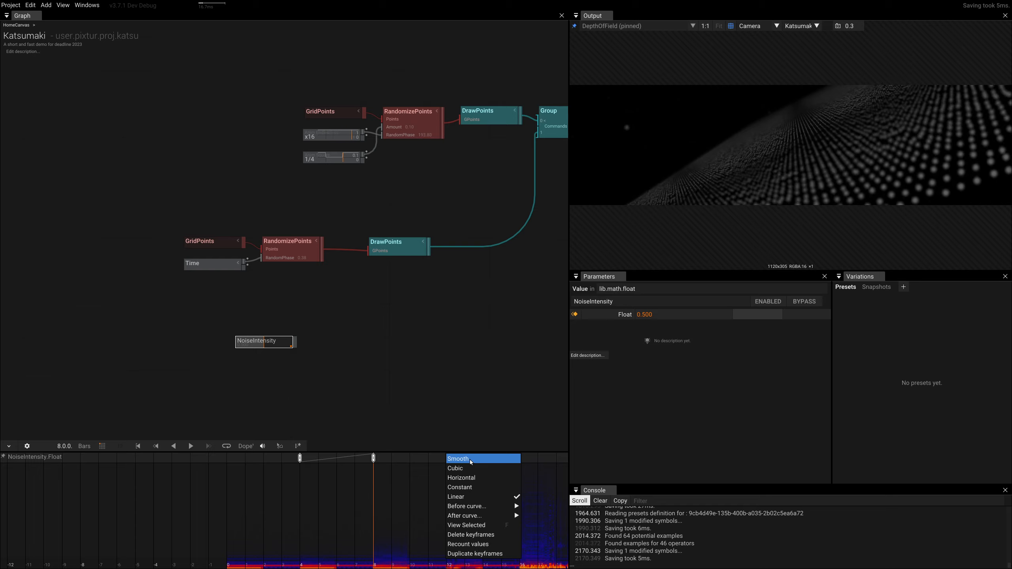
pyautogui.click(471, 491)
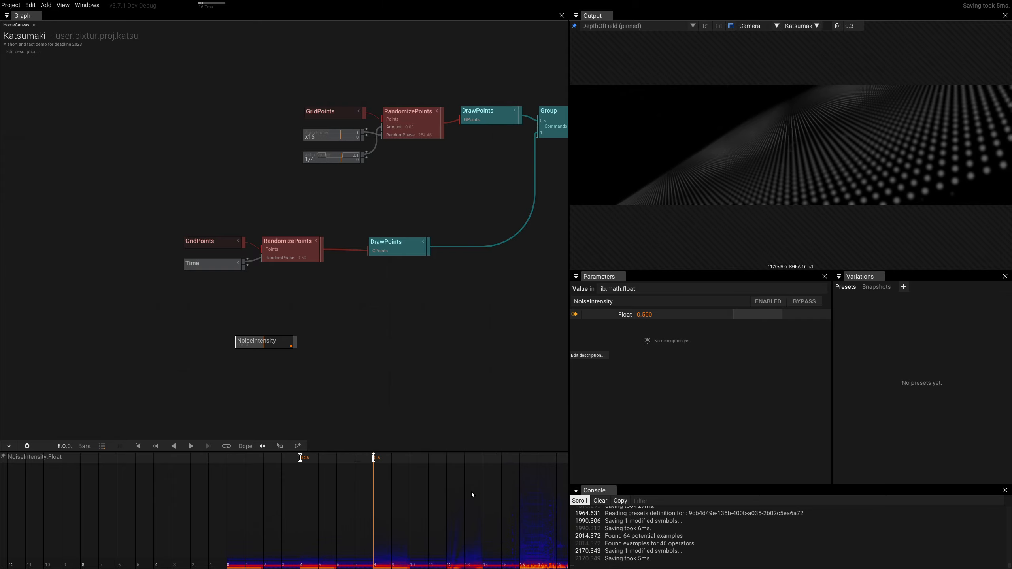
# Turn on the interaction overlay
pyautogui.click(80, 6)
pyautogui.moveTo(95, 131)
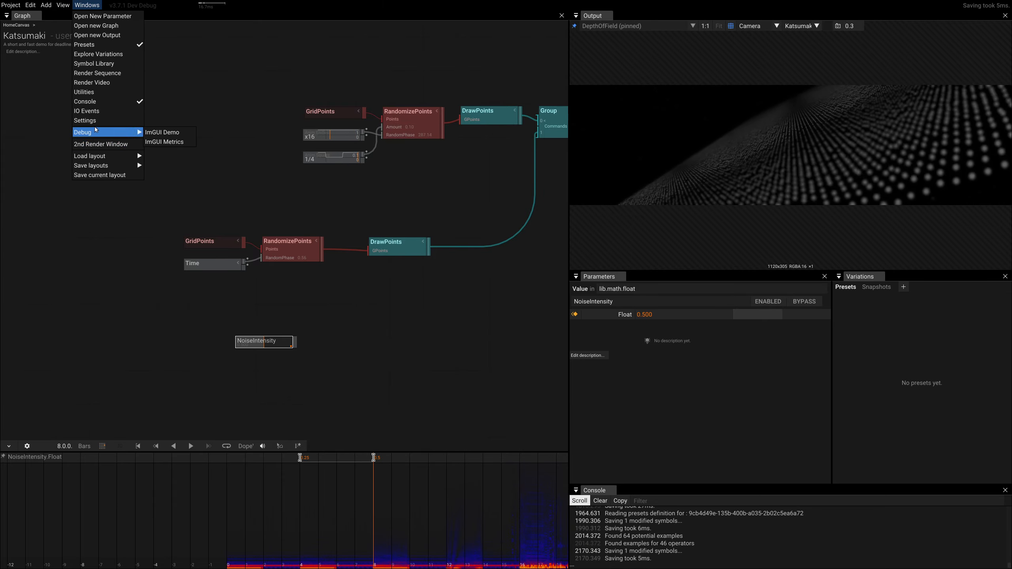
pyautogui.moveTo(64, 7)
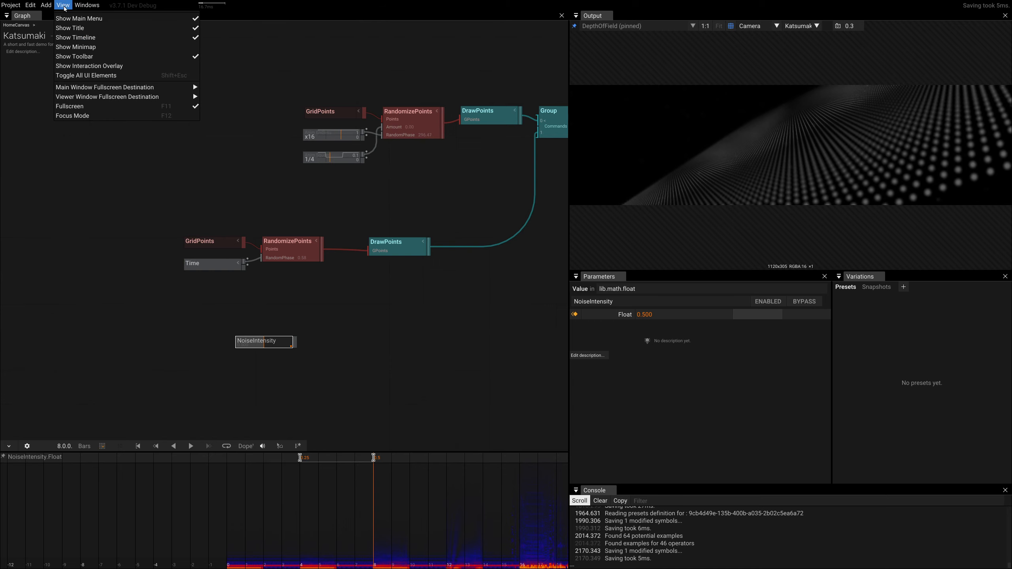
pyautogui.click(71, 66)
pyautogui.moveTo(117, 137)
pyautogui.mouseDown()
pyautogui.moveTo(212, 127)
pyautogui.moveTo(134, 127)
pyautogui.mouseUp()
pyautogui.rightClick(134, 127)
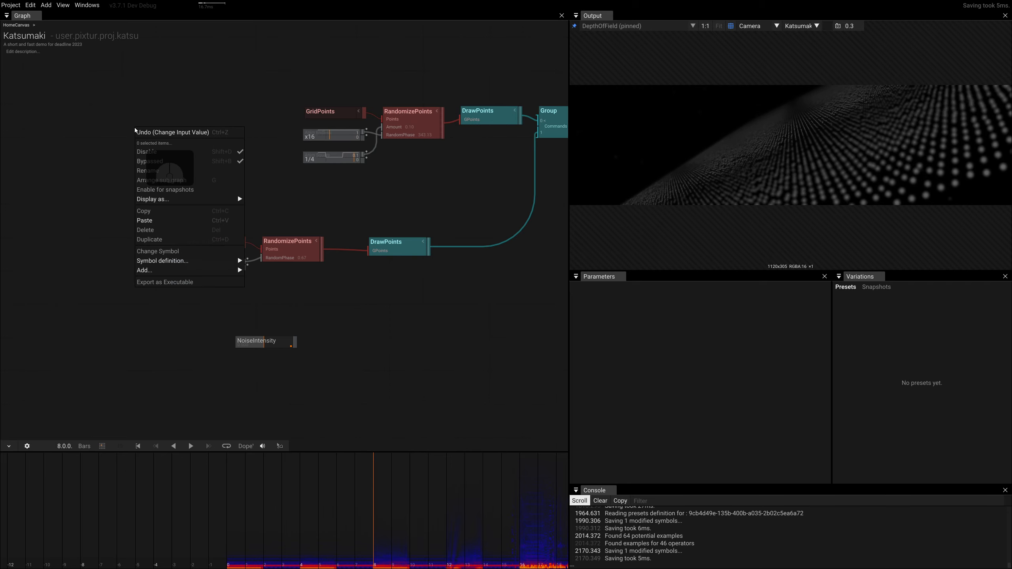
pyautogui.click(179, 205)
pyautogui.scroll(3, 178, 205)
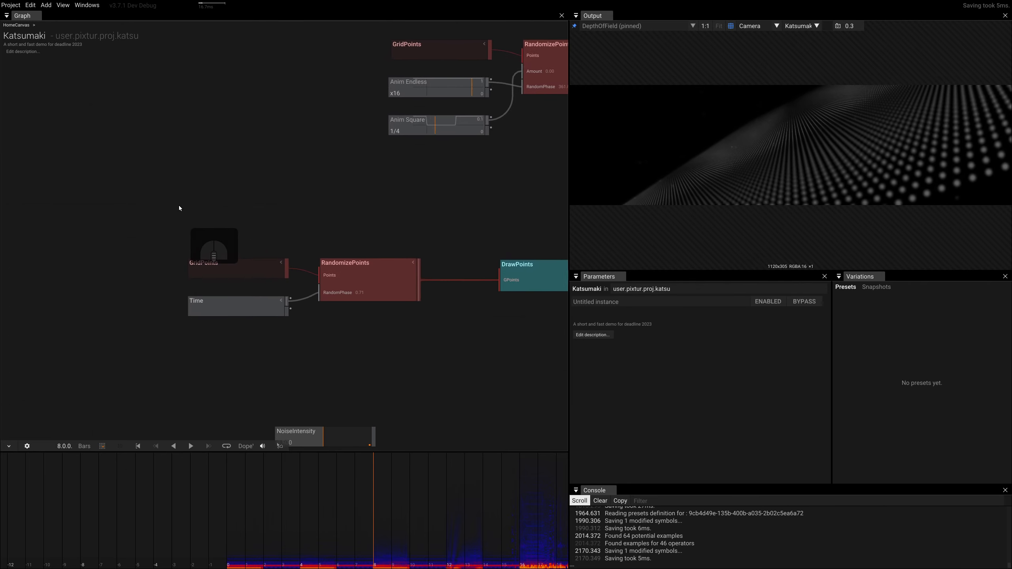
pyautogui.scroll(-3, 179, 204)
pyautogui.moveTo(409, 312); pyautogui.dragTo(392, 314, button='right')
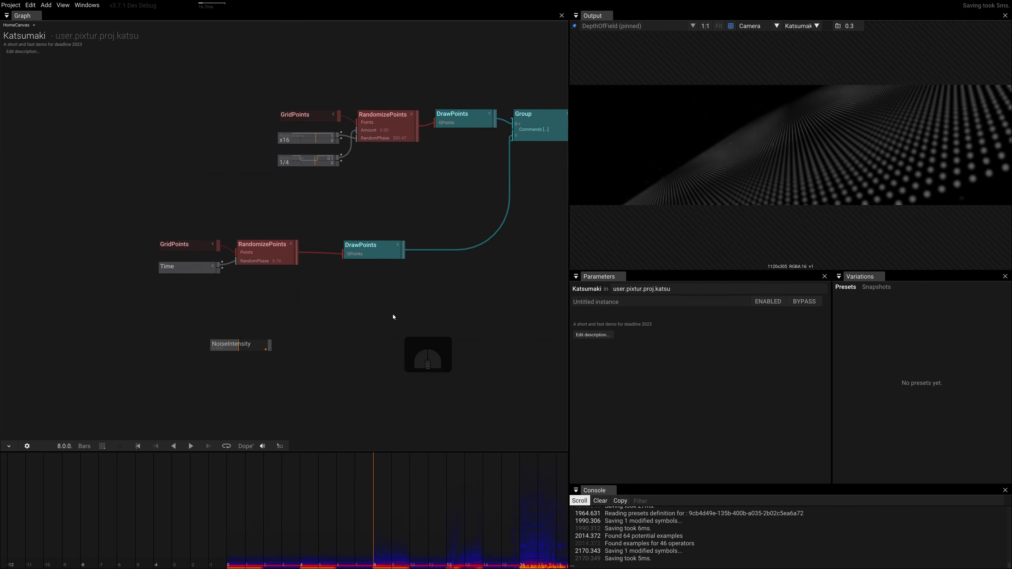
pyautogui.rightClick(392, 314)
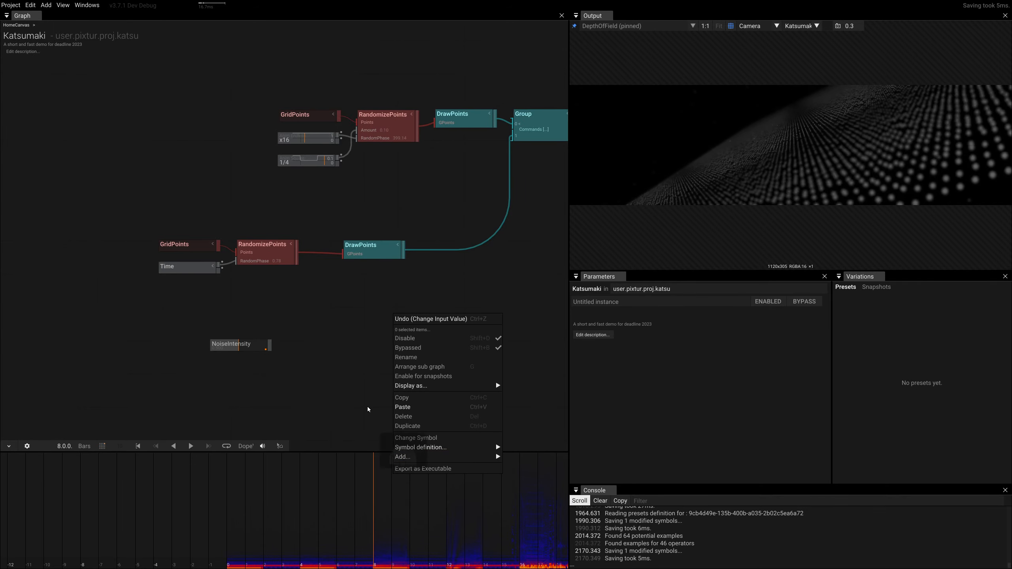
pyautogui.rightClick(342, 332)
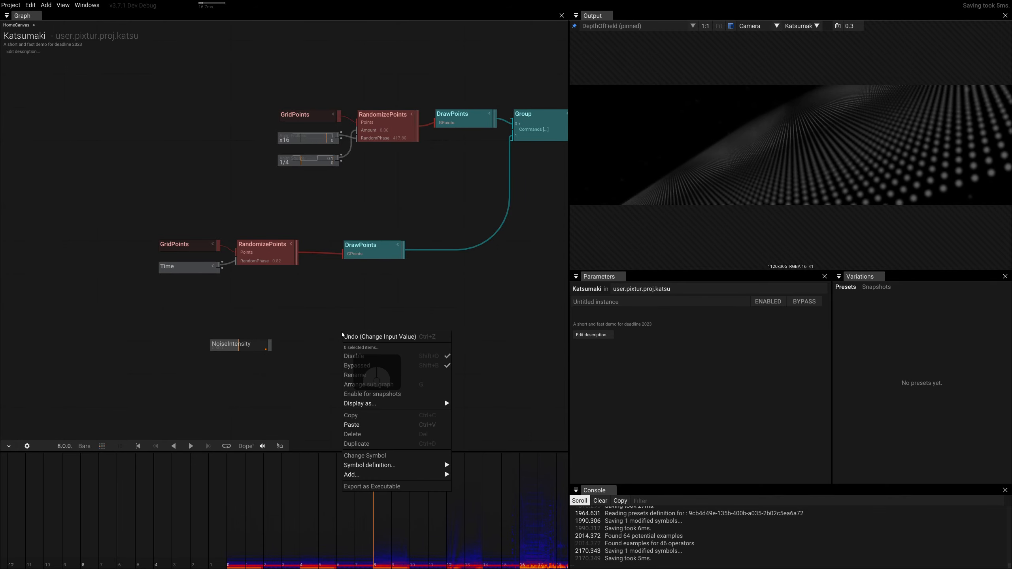
pyautogui.click(442, 317)
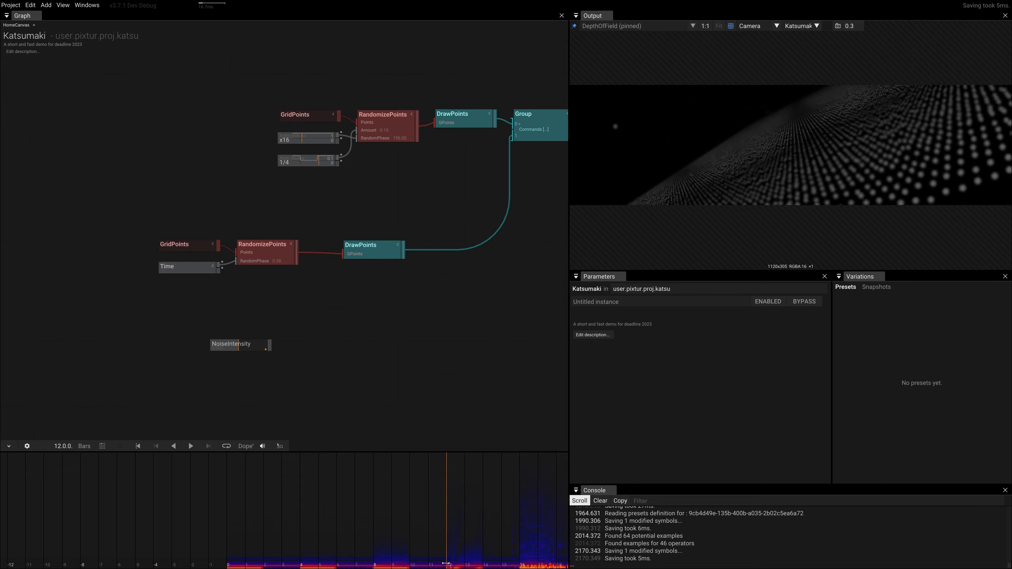
# Pin NoiseIntensity's animated Float in the timeline and add a keyframe of 1 at bar 12
pyautogui.click(267, 347)
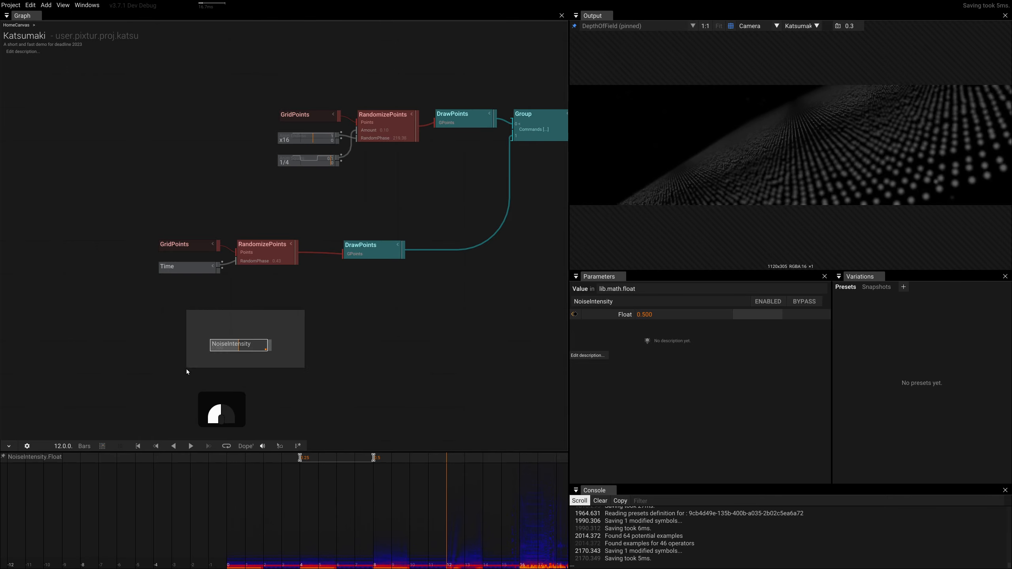
pyautogui.click(297, 446)
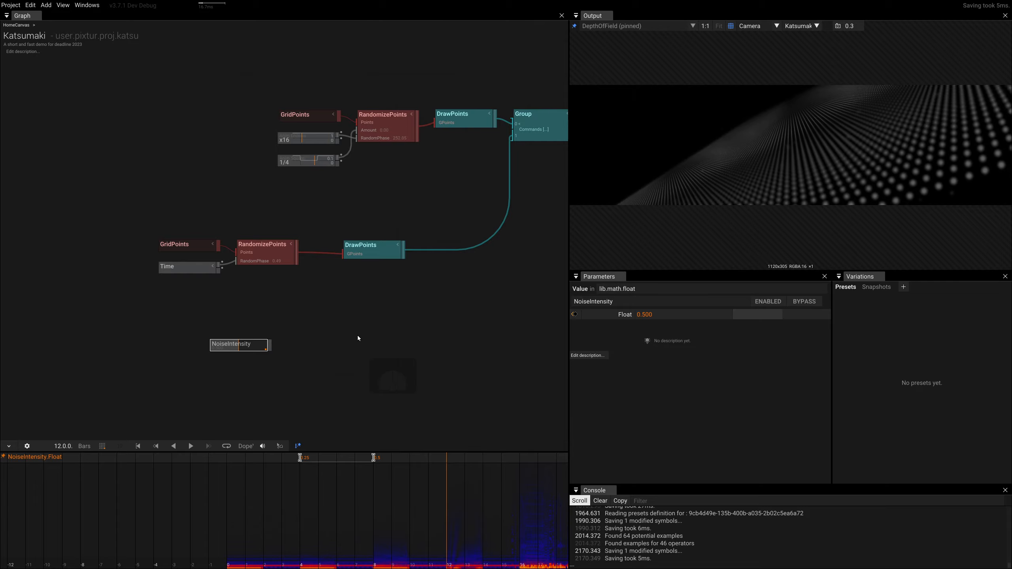
pyautogui.click(676, 315)
pyautogui.write('1')
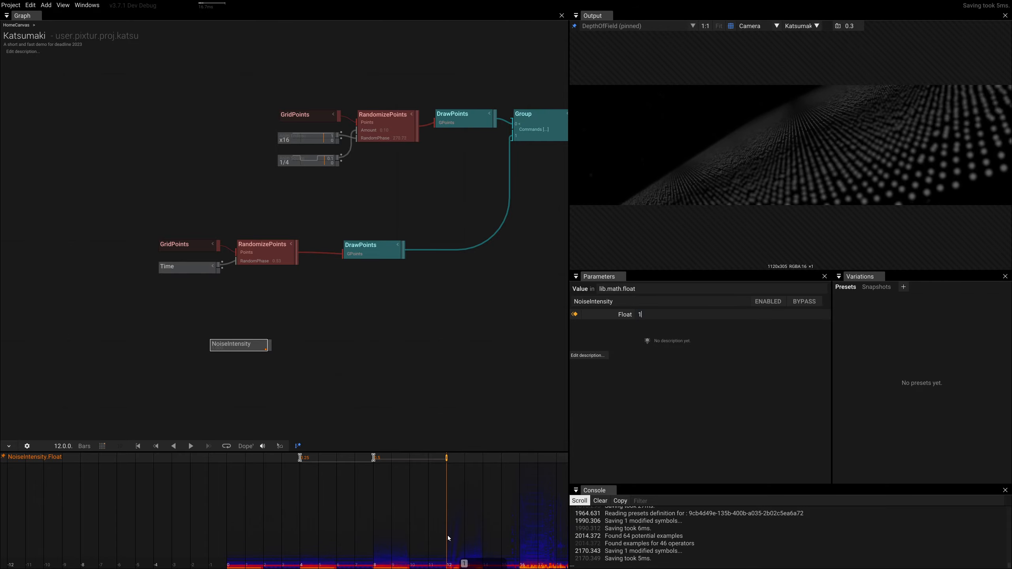
pyautogui.press('Return')
# Add a keyframe of 10 at bar 16 to NoiseIntensity's Float
pyautogui.keyDown('shift'); pyautogui.moveTo(497, 558); pyautogui.dragTo(520, 558); pyautogui.keyUp('shift')
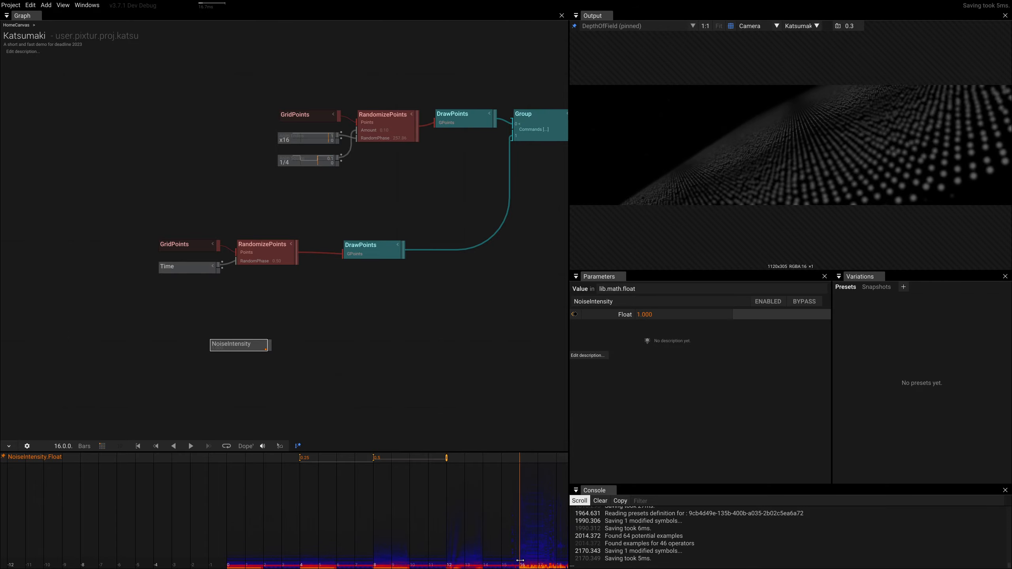
pyautogui.click(662, 318)
pyautogui.write('10')
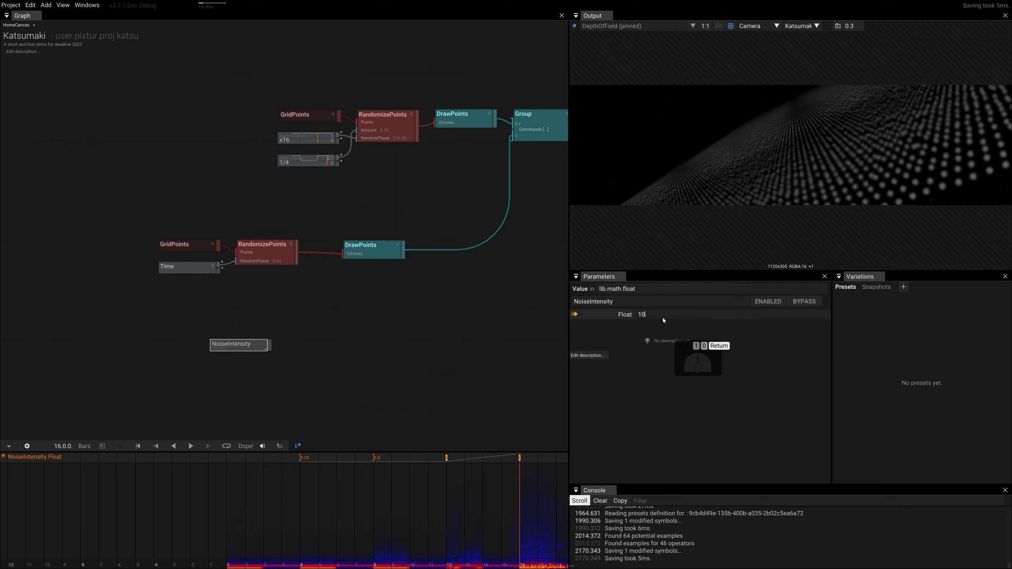
# Connect NoiseIntensity's output to the 1/4 animation node and place NoiseIntensity directly beside that node
pyautogui.press('Return')
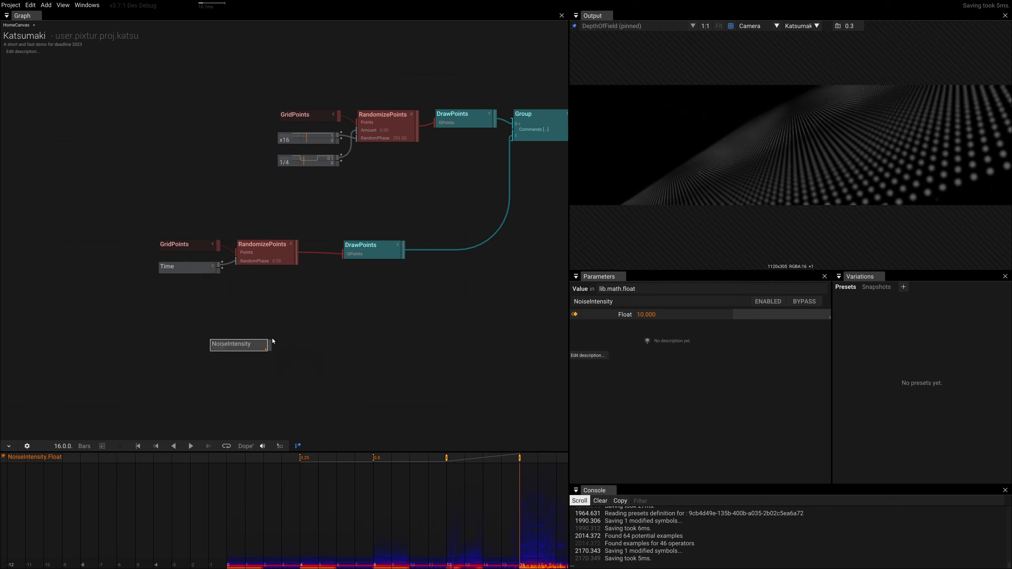
pyautogui.moveTo(239, 349); pyautogui.dragTo(270, 185)
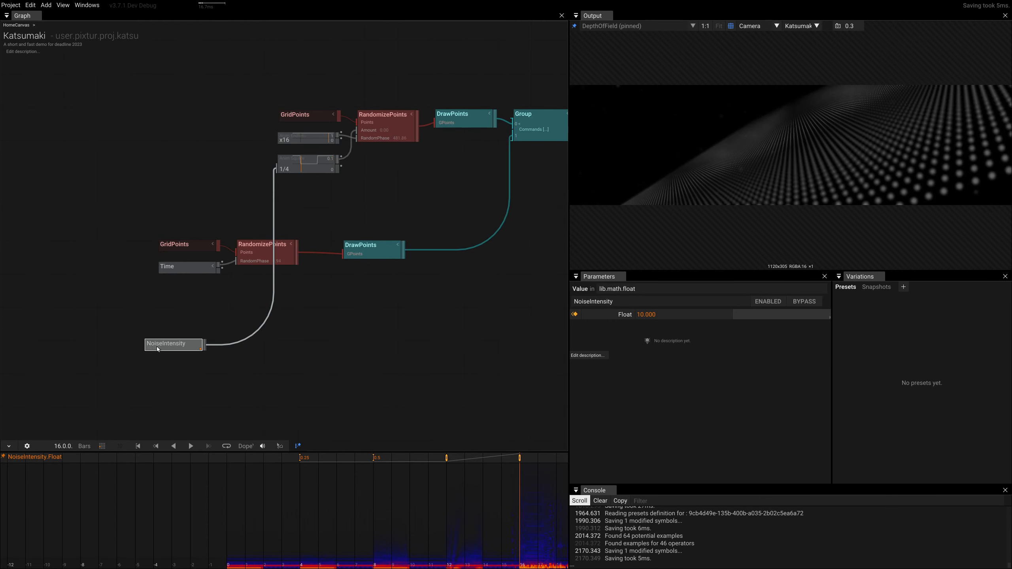
pyautogui.moveTo(159, 352); pyautogui.dragTo(202, 175)
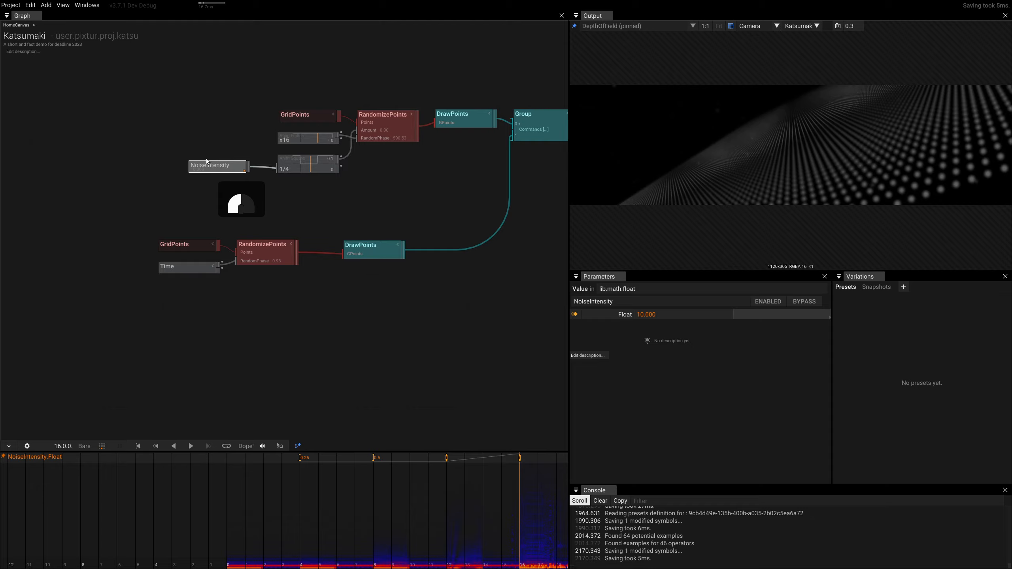
# Auto-arrange the lower DrawPoints node with its GridPoints, RandomizePoints and Time inputs, and move the chain down
pyautogui.moveTo(429, 177); pyautogui.dragTo(418, 178, button='right')
pyautogui.moveTo(349, 219); pyautogui.dragTo(354, 307)
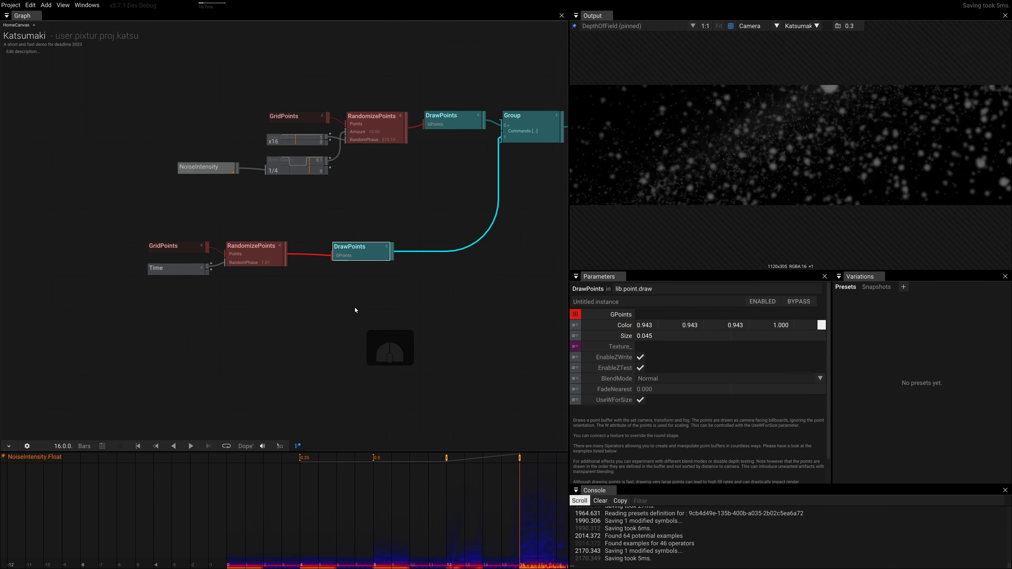
pyautogui.press('g')
pyautogui.moveTo(359, 266); pyautogui.dragTo(349, 292)
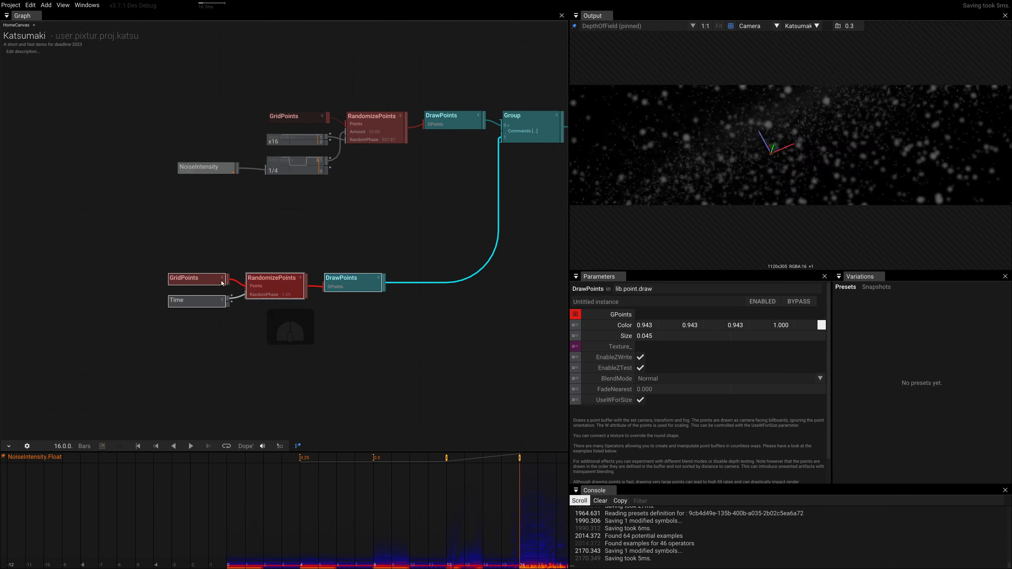
# Frame the lower GridPoints, Time, RandomizePoints and DrawPoints nodes in an annotation titled Dust Particles
pyautogui.moveTo(132, 244); pyautogui.dragTo(414, 352)
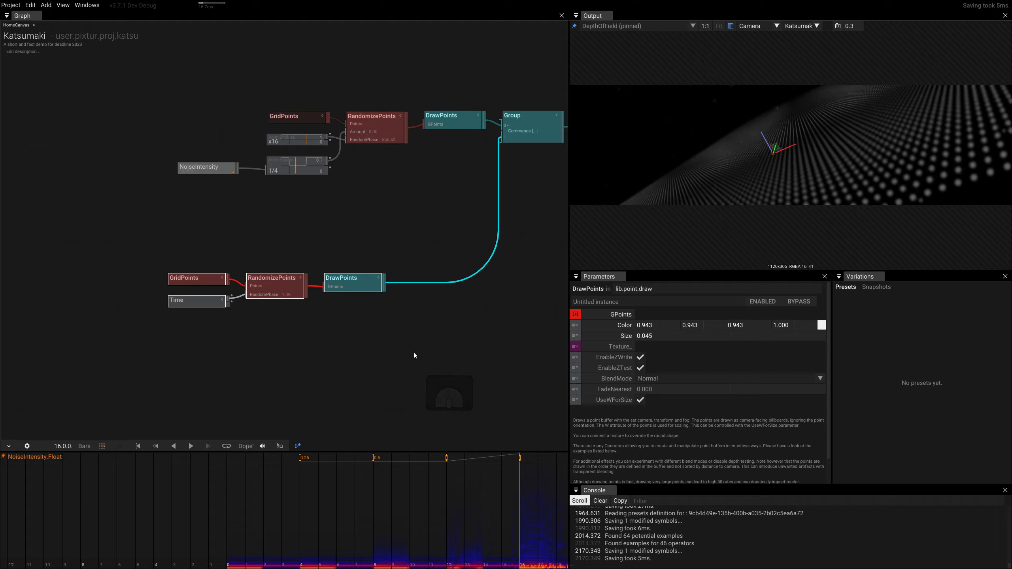
pyautogui.hotkey('shift', 'a')
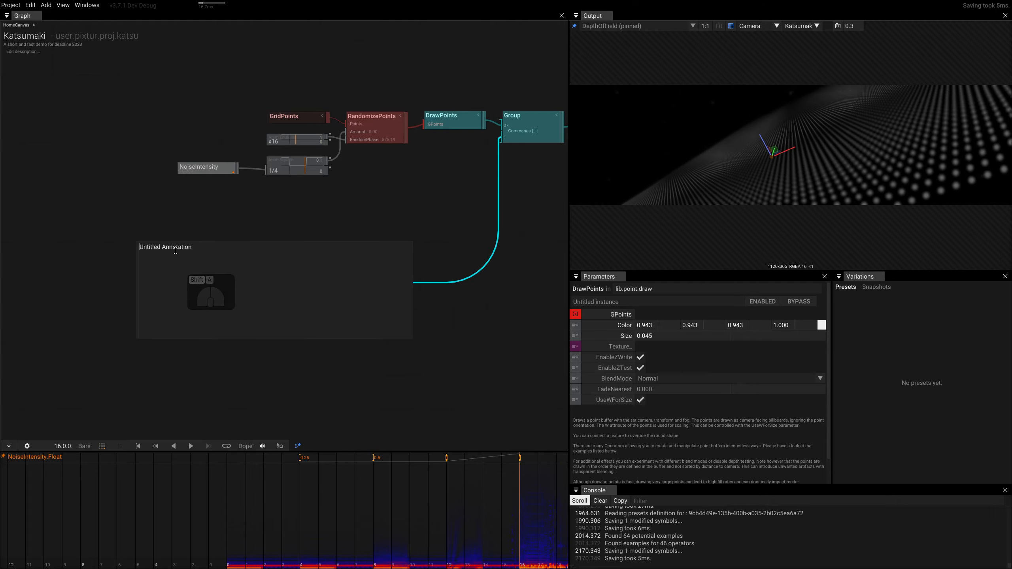
pyautogui.write('Dust O')
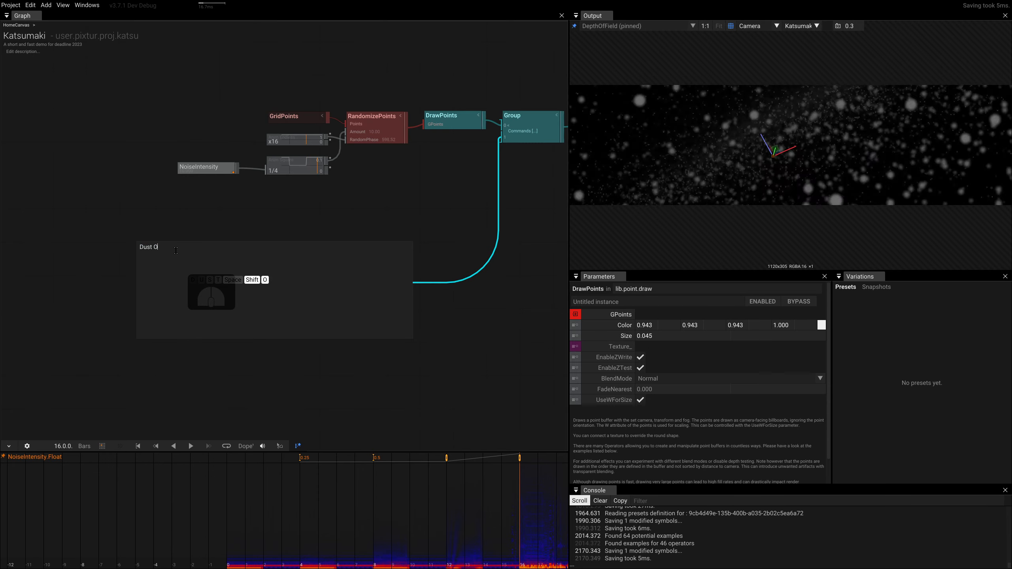
pyautogui.press('BackSpace')
pyautogui.write('Par')
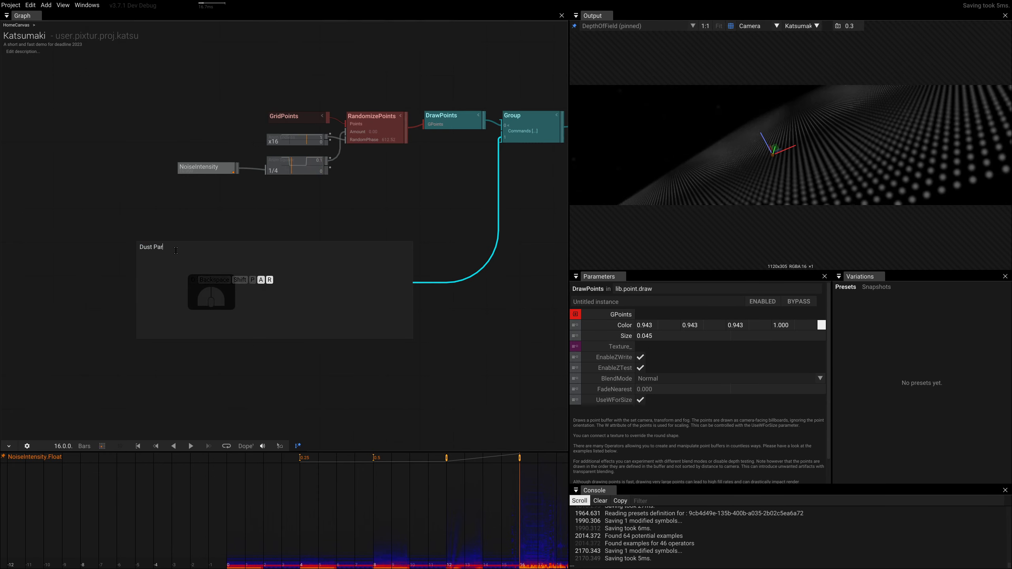
pyautogui.write('ticles')
pyautogui.press('Return')
pyautogui.press('BackSpace')
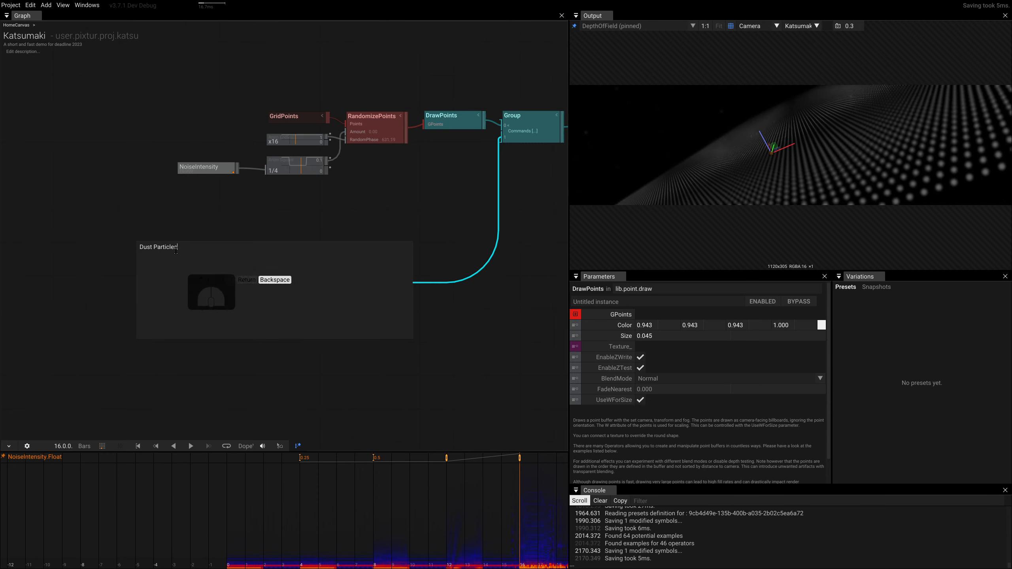
pyautogui.click(197, 200)
# Move the Dust Particles annotation with its nodes well below the main point-grid chain
pyautogui.moveTo(202, 204); pyautogui.dragTo(198, 201, button='right')
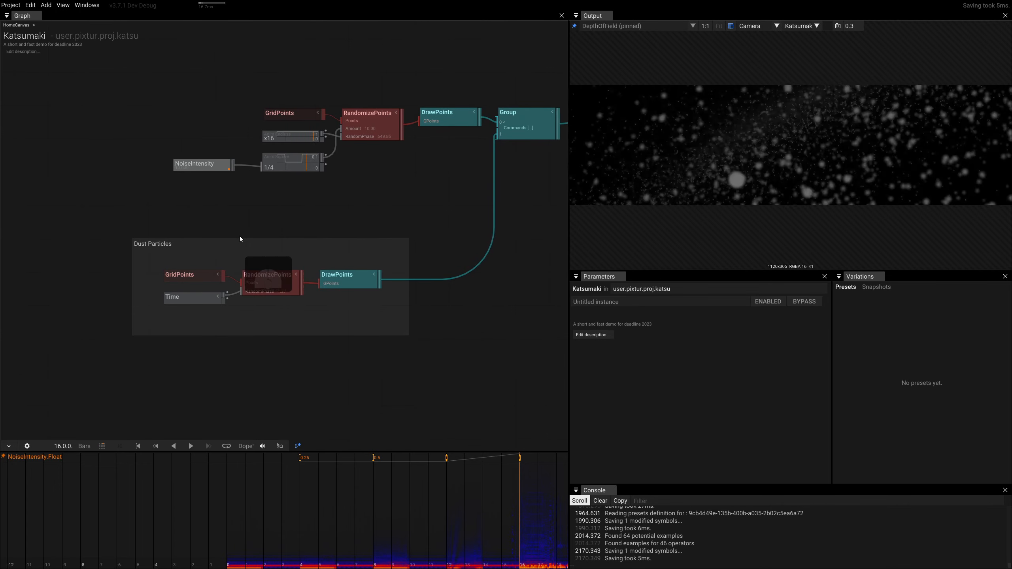
pyautogui.moveTo(240, 241); pyautogui.dragTo(201, 367)
pyautogui.scroll(-2, 239, 323)
pyautogui.moveTo(239, 322); pyautogui.dragTo(98, 351, button='right')
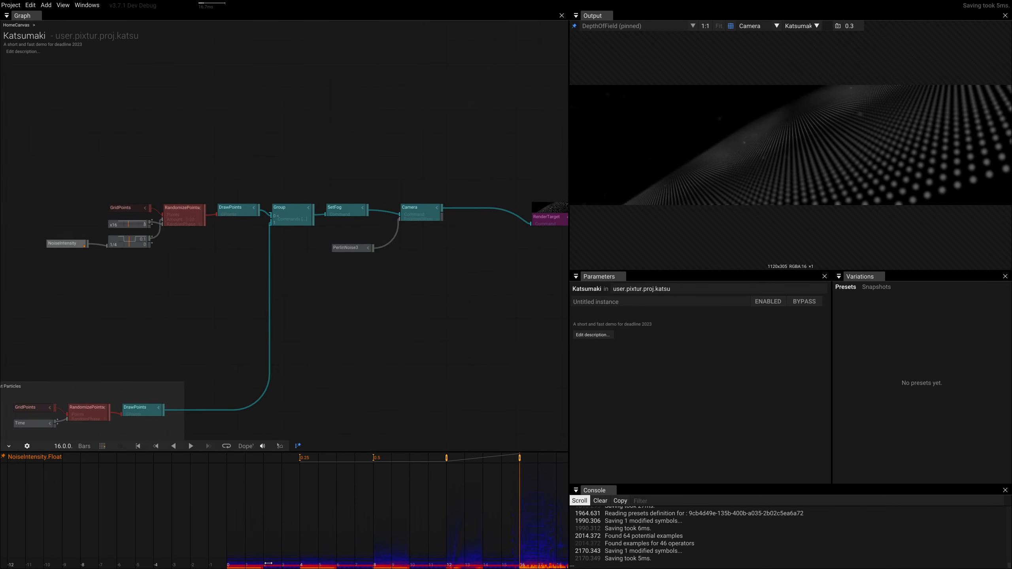
# Play the opening of the animation briefly from bar 0 and stop it
pyautogui.click(222, 566)
pyautogui.press('space')
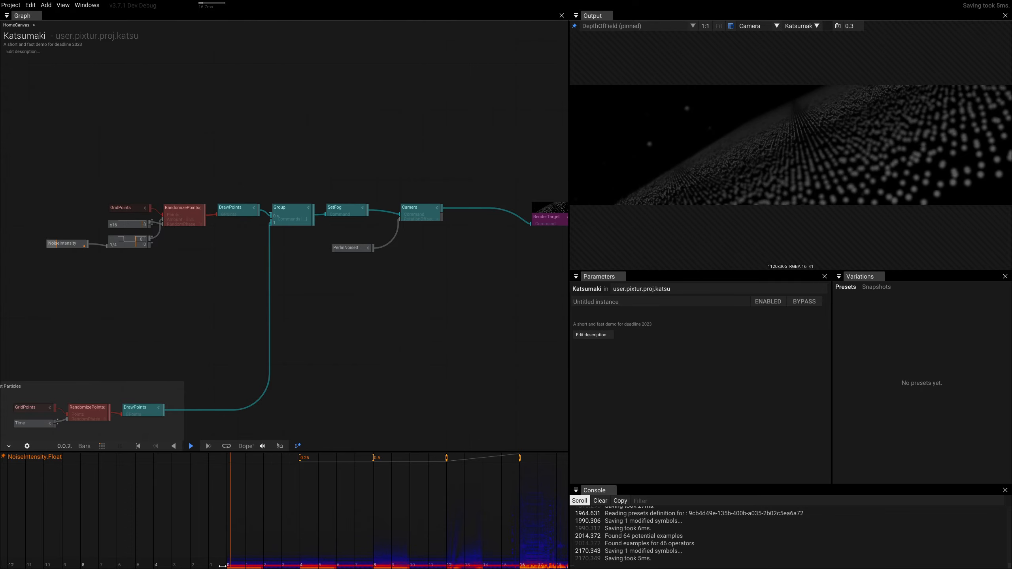
pyautogui.press('space')
# Show the DepthOfField output as a full-size background behind the graph, keeping the timeline in view
pyautogui.moveTo(400, 361); pyautogui.dragTo(261, 361, button='right')
pyautogui.moveTo(493, 243); pyautogui.dragTo(423, 262, button='right')
pyautogui.moveTo(407, 240); pyautogui.dragTo(411, 266)
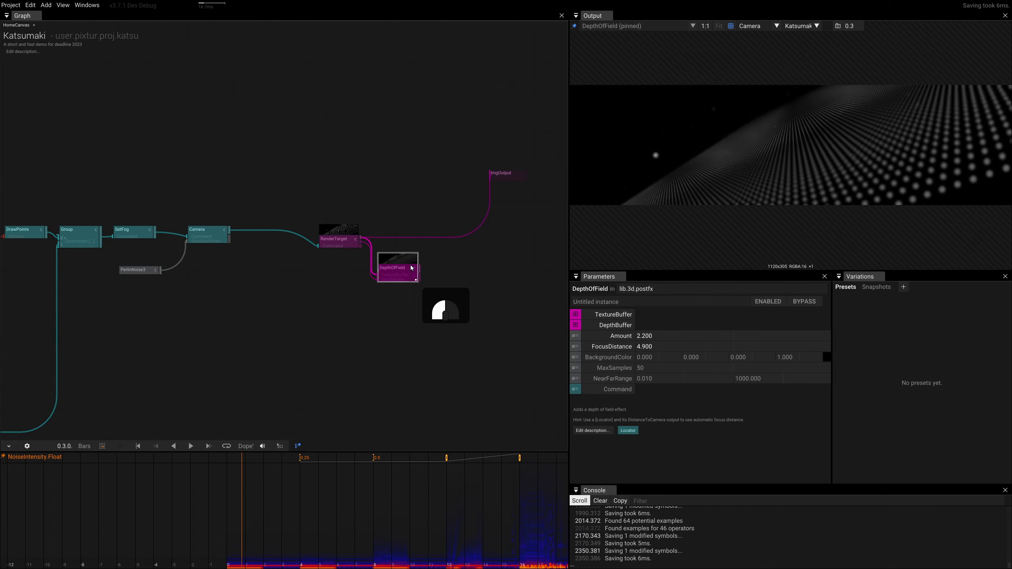
pyautogui.hotkey('ctrl', 'p')
pyautogui.press('F12')
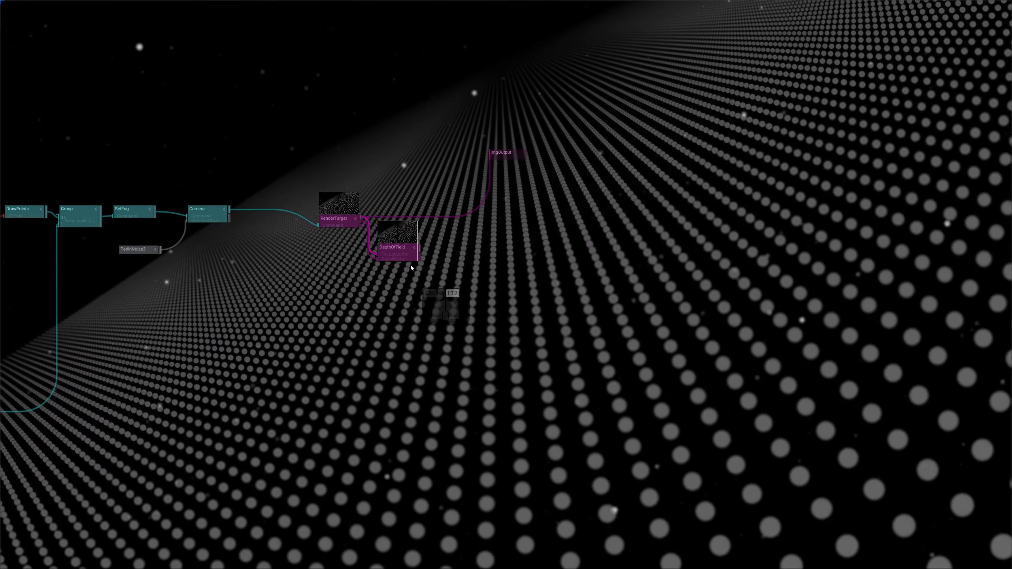
pyautogui.press('space')
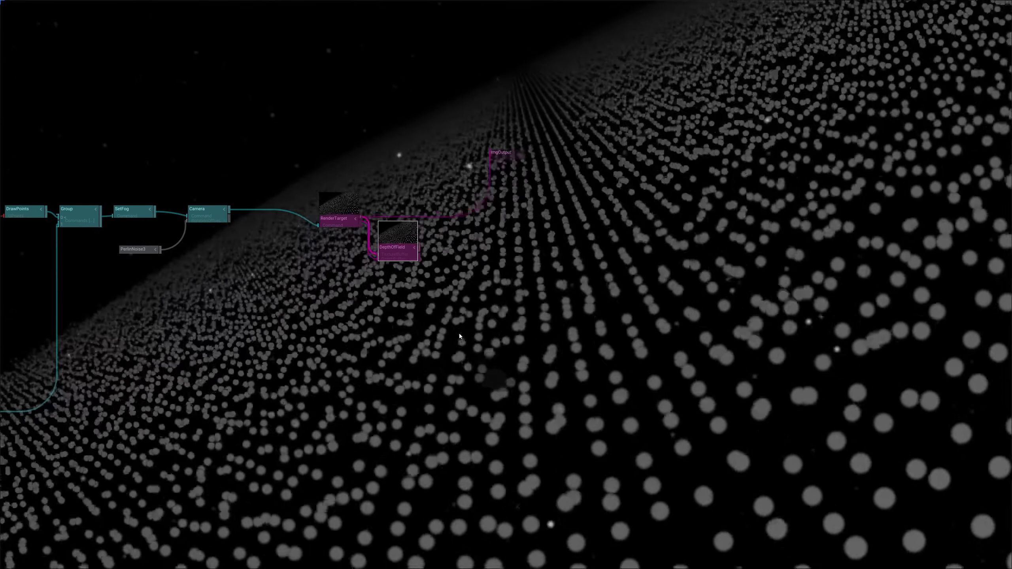
pyautogui.press('F12')
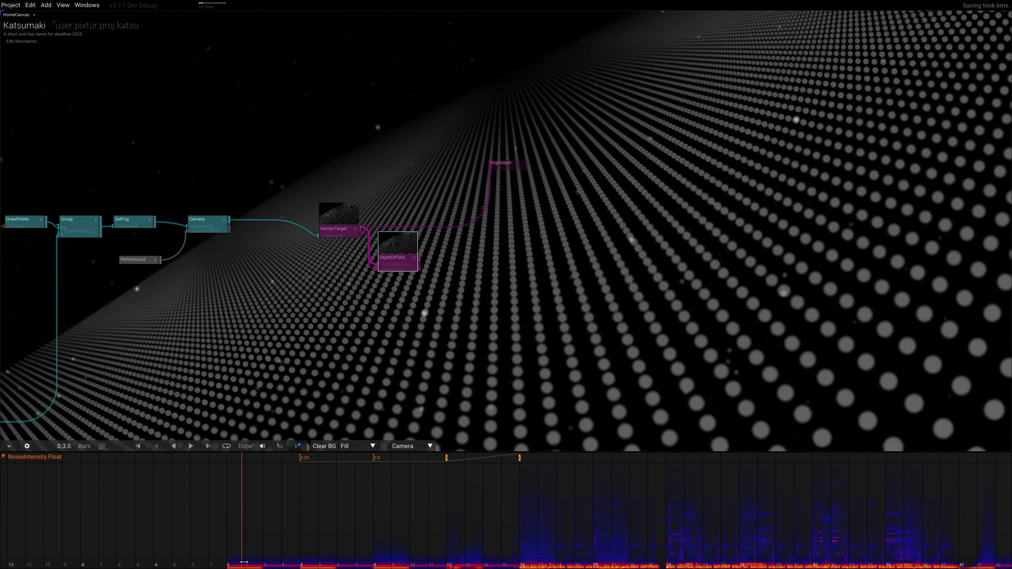
# Play the animation with the music from bar 0 to about bar 10 to check the noise steps
pyautogui.moveTo(241, 563); pyautogui.dragTo(226, 565)
pyautogui.press('space')
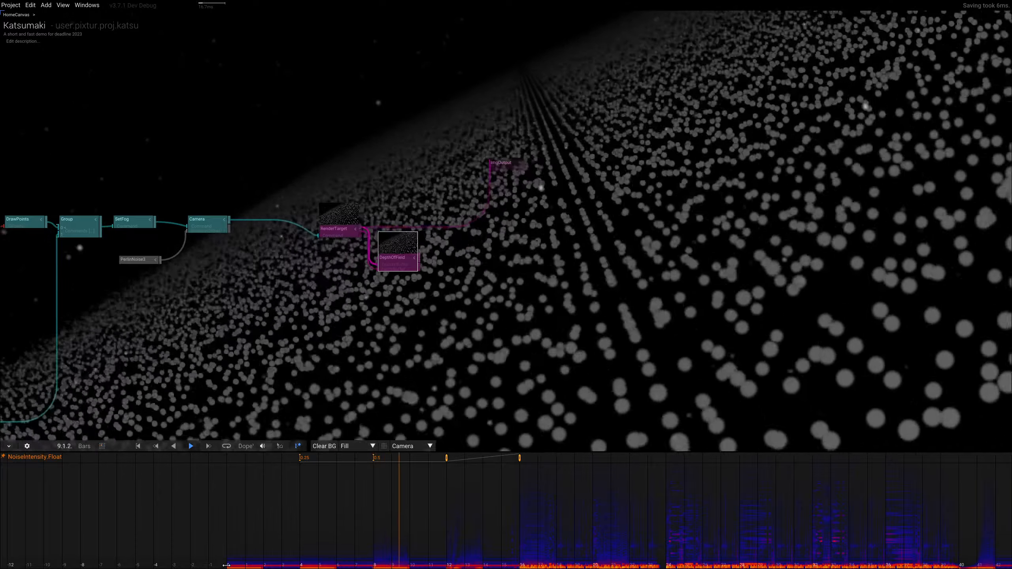
pyautogui.press('k')
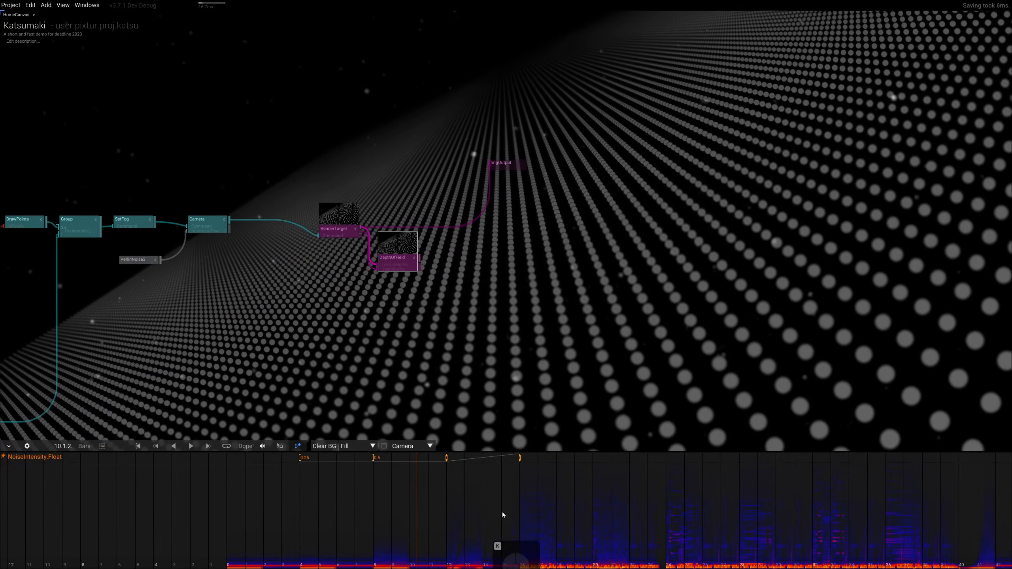
# Set the interpolation of all four NoiseIntensity keyframes to Constant
pyautogui.moveTo(513, 507); pyautogui.dragTo(510, 506, button='right')
pyautogui.moveTo(540, 457); pyautogui.dragTo(257, 466)
pyautogui.rightClick(520, 465)
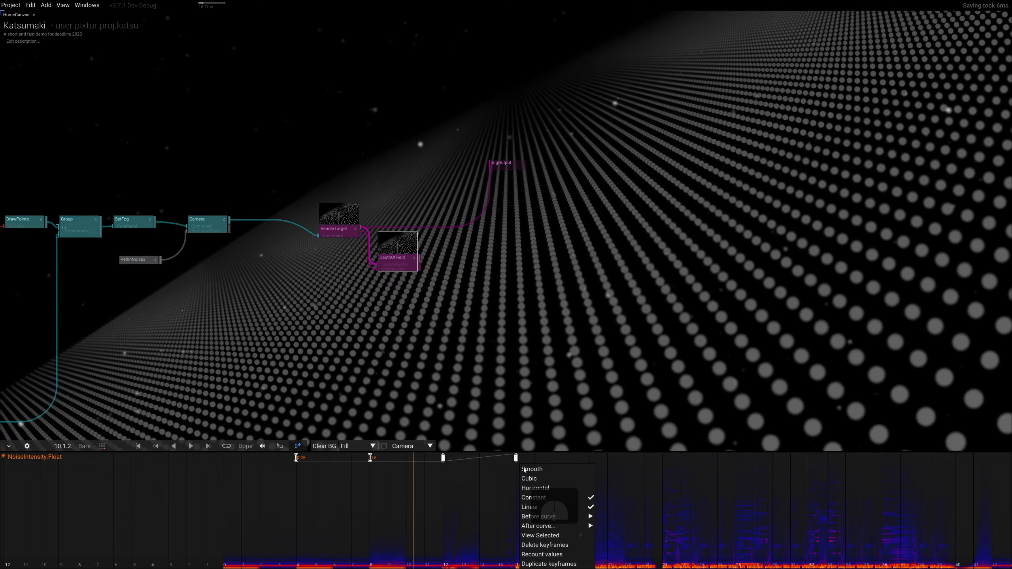
pyautogui.click(568, 498)
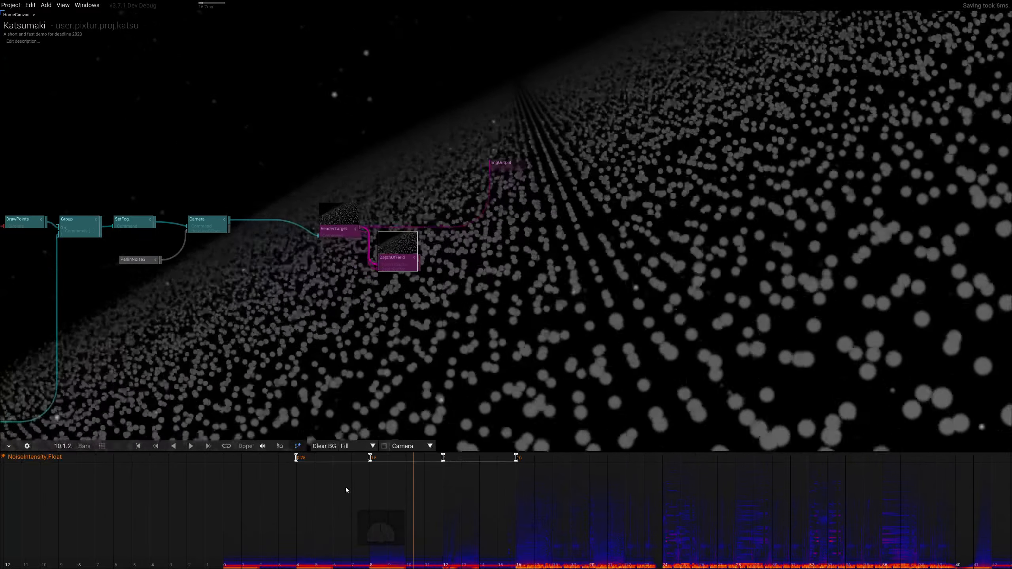
pyautogui.click(345, 487)
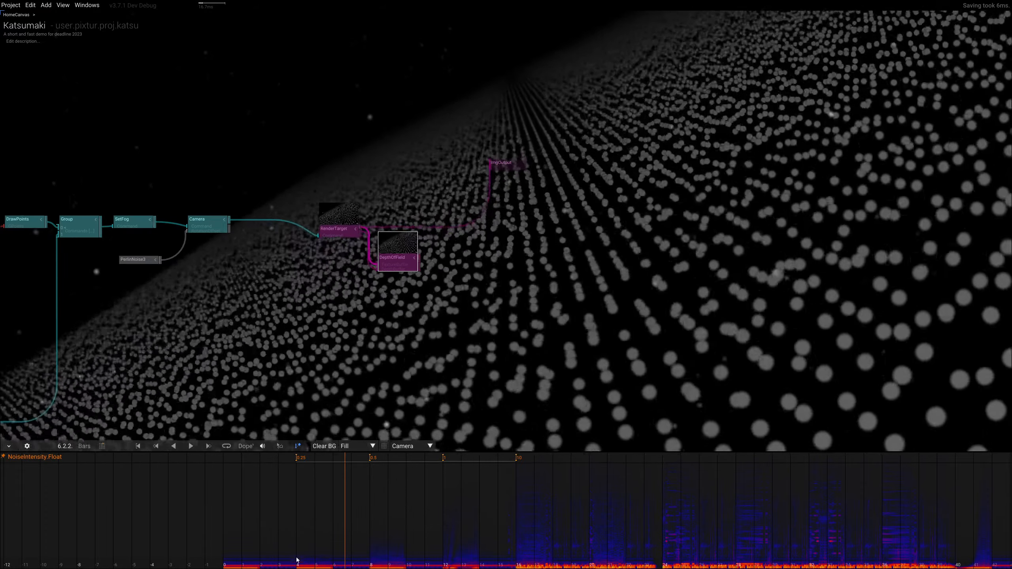
# Add a NoiseIntensity keyframe at bar 0 and set its value to 0.05
pyautogui.moveTo(296, 561); pyautogui.dragTo(223, 566)
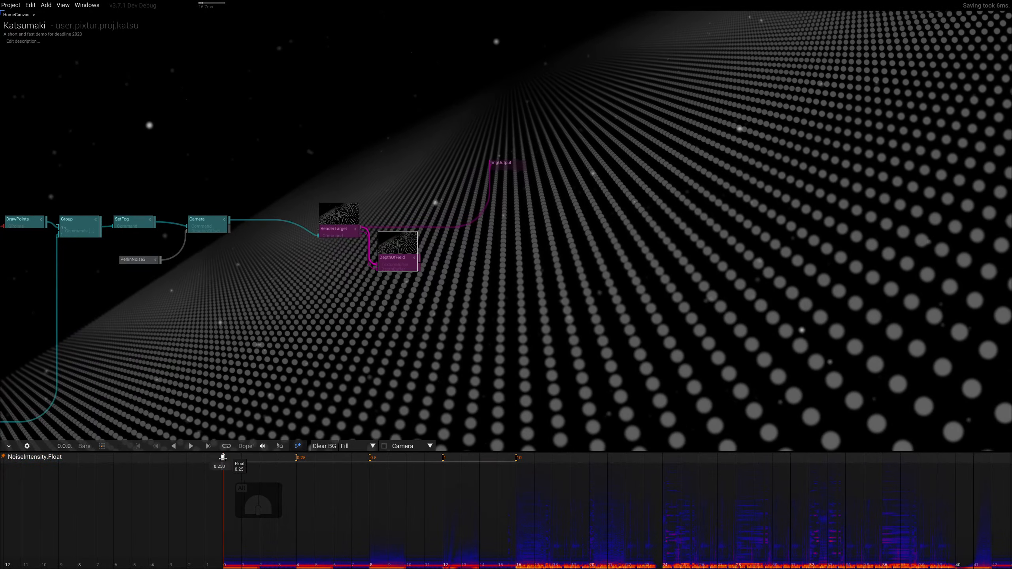
pyautogui.click(222, 463)
pyautogui.write('0.1')
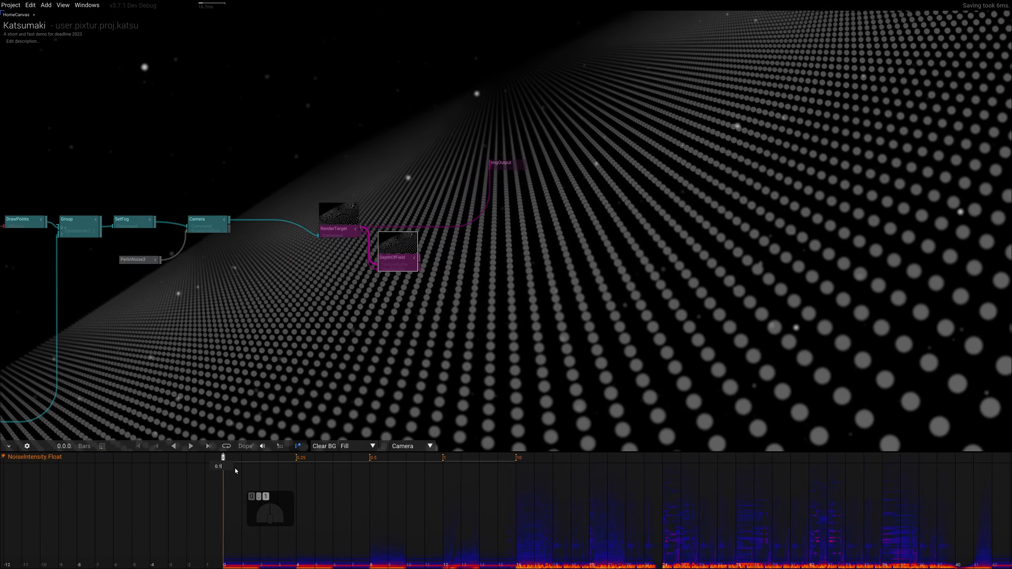
pyautogui.press('BackSpace')
pyautogui.write('05')
pyautogui.press('Return')
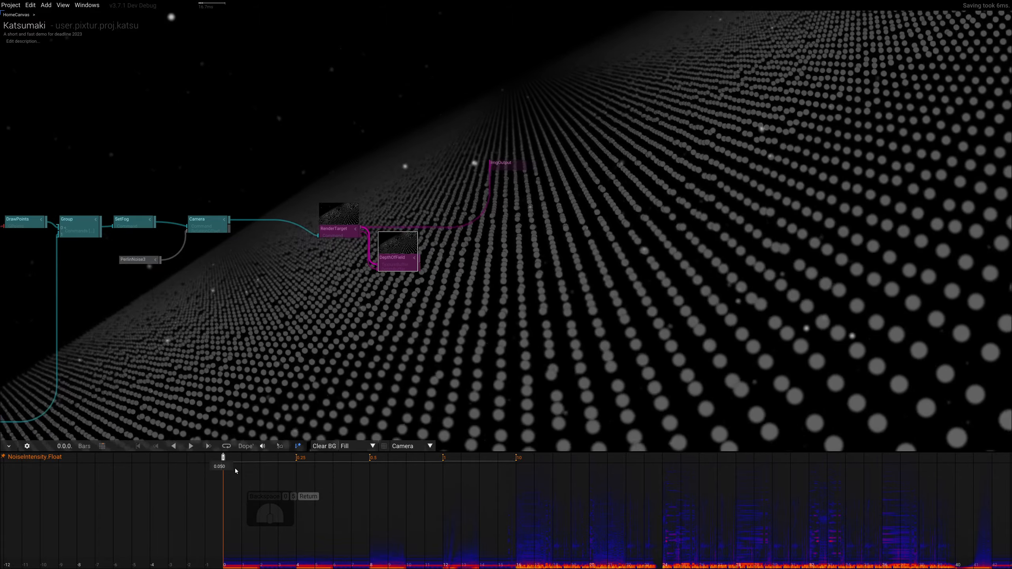
# Set the interpolation of the NoiseIntensity keyframes to Constant and play back the timeline
pyautogui.rightClick(233, 458)
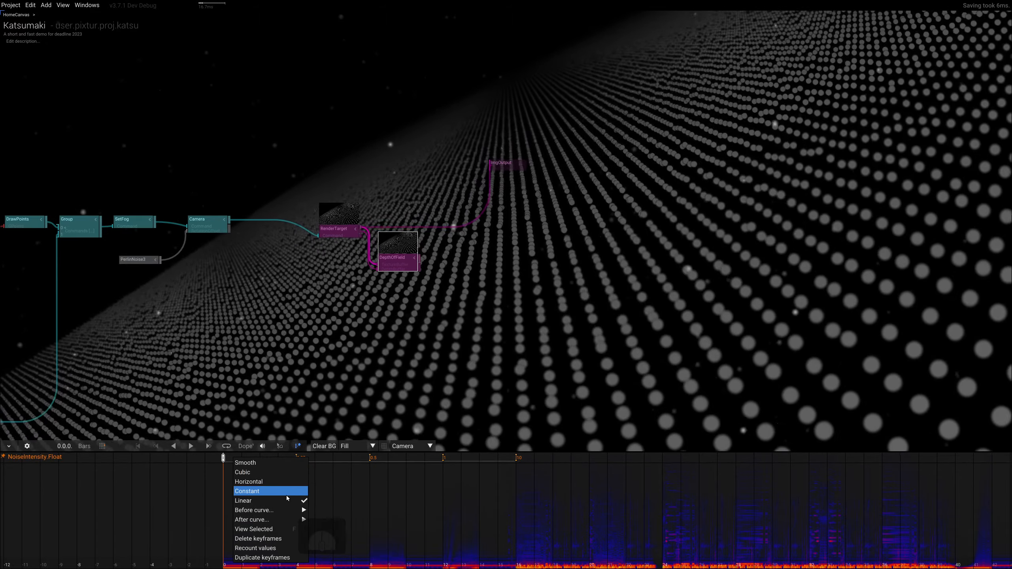
pyautogui.click(286, 495)
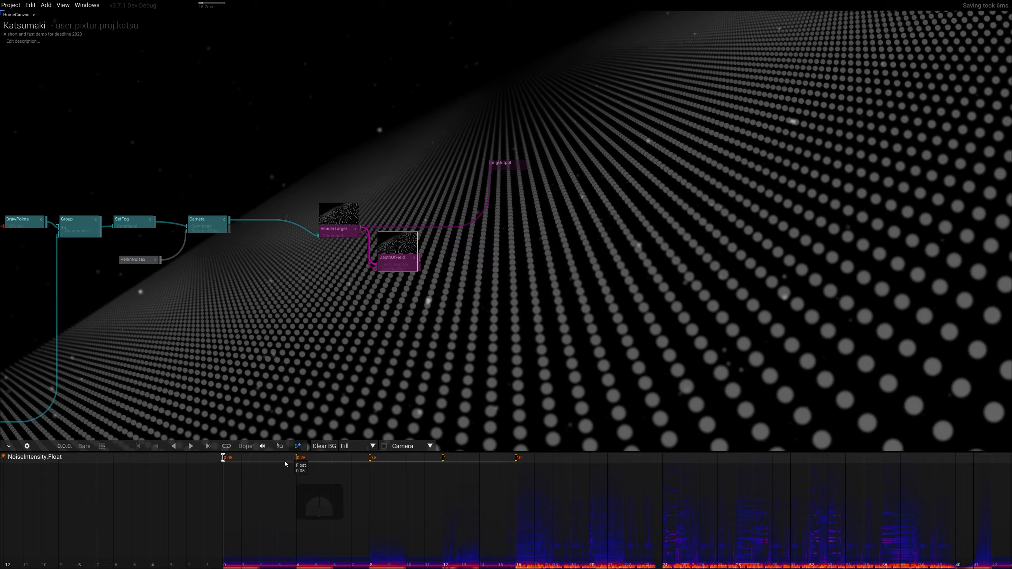
pyautogui.press('space')
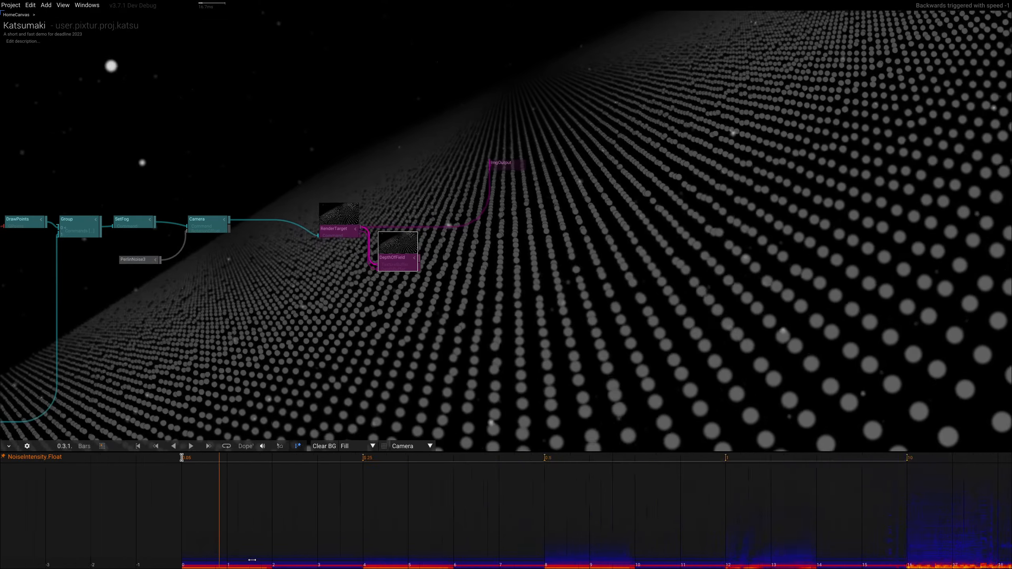
pyautogui.scroll(5, 239, 565)
pyautogui.scroll(-1, 241, 566)
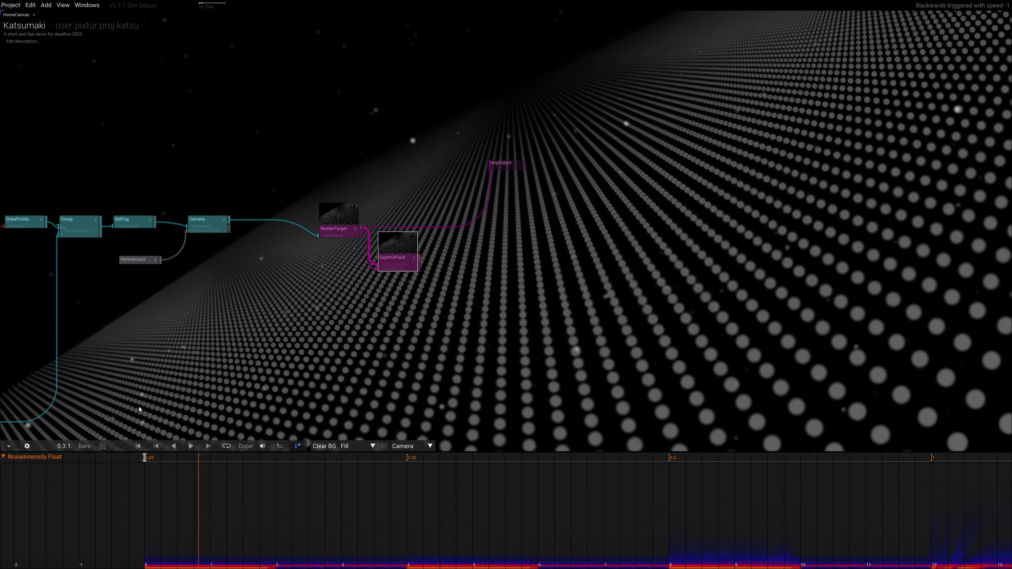
# Set the Size of the grid's DrawPoints operator to 0.5
pyautogui.moveTo(141, 369); pyautogui.dragTo(525, 334, button='right')
pyautogui.scroll(3, 382, 319)
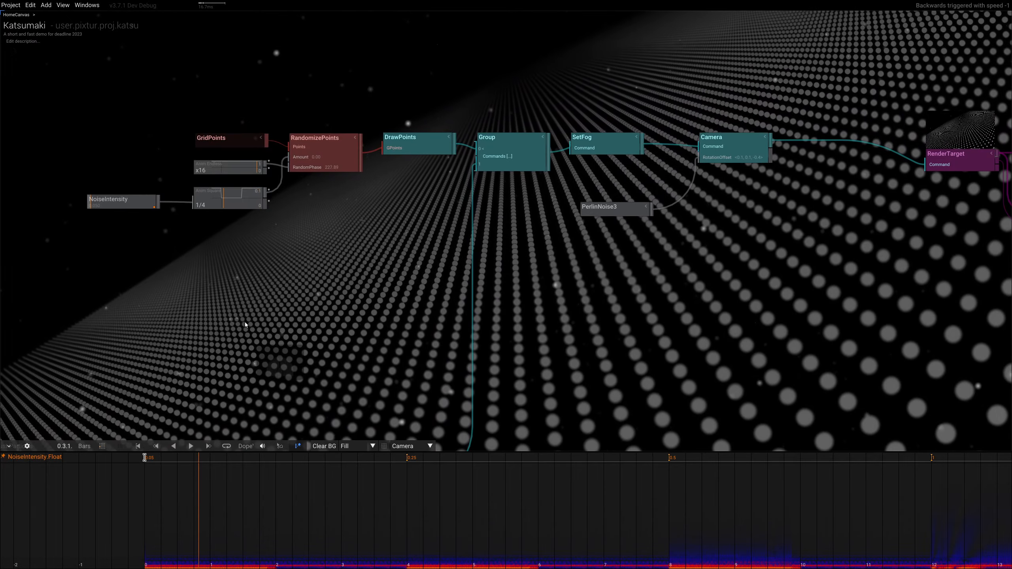
pyautogui.click(405, 139)
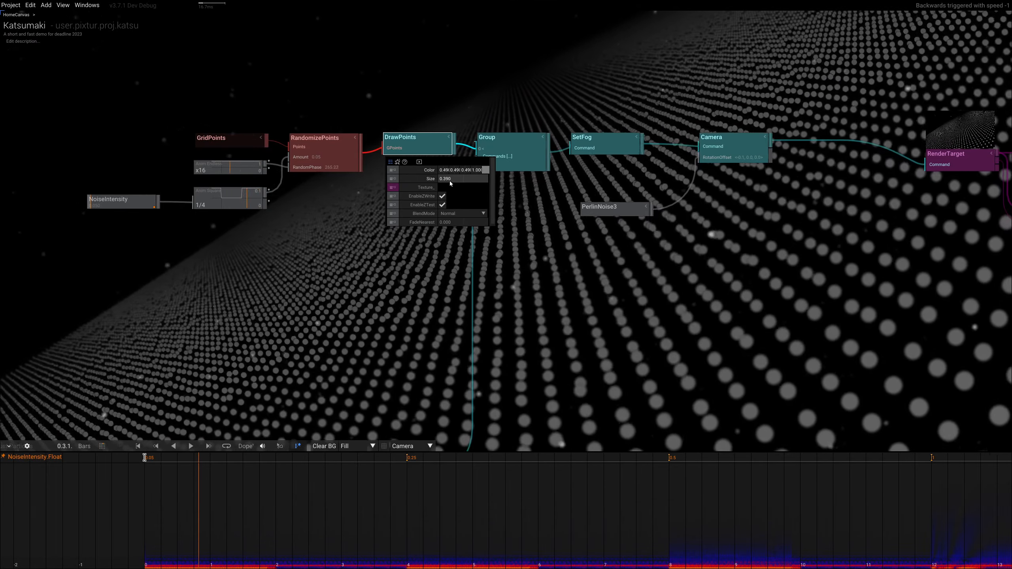
pyautogui.click(450, 180)
pyautogui.press('BackSpace')
pyautogui.write('5')
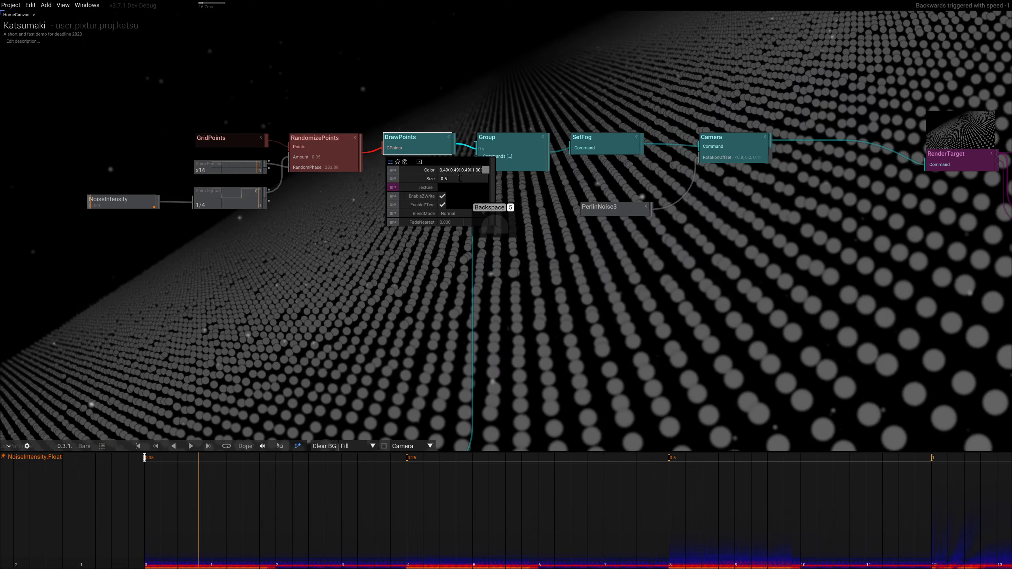
pyautogui.press('Return')
pyautogui.click(288, 339)
# Add an AnimValue operator with the Square shape and connect its result to the Size of DrawPoints
pyautogui.moveTo(226, 329); pyautogui.dragTo(263, 314, button='right')
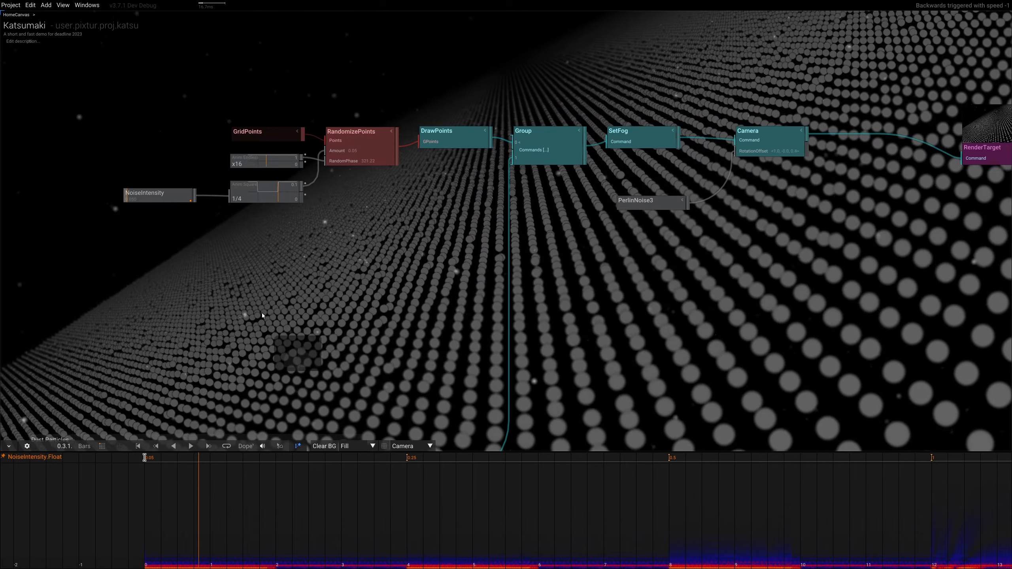
pyautogui.press('Tab')
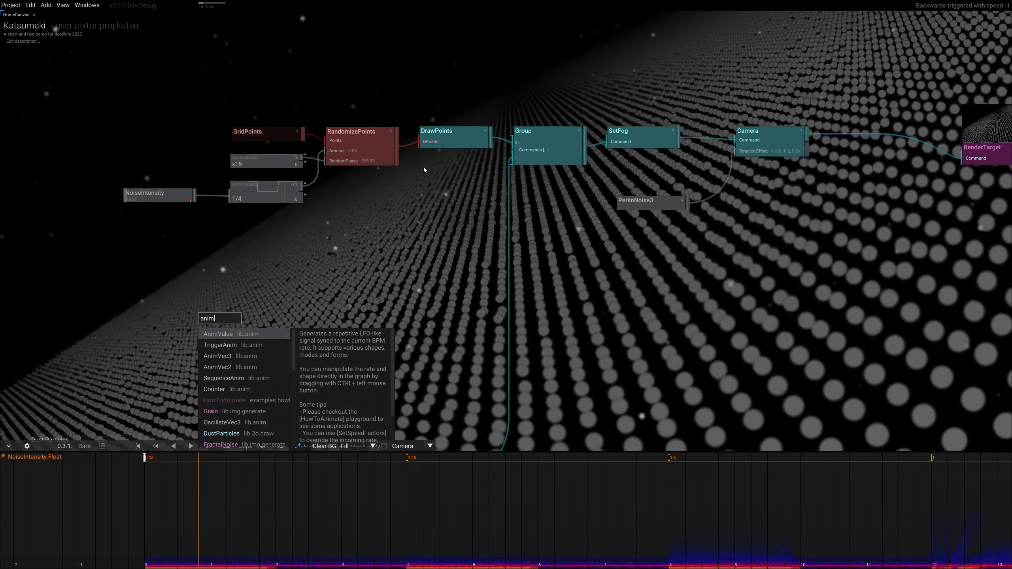
pyautogui.click(242, 335)
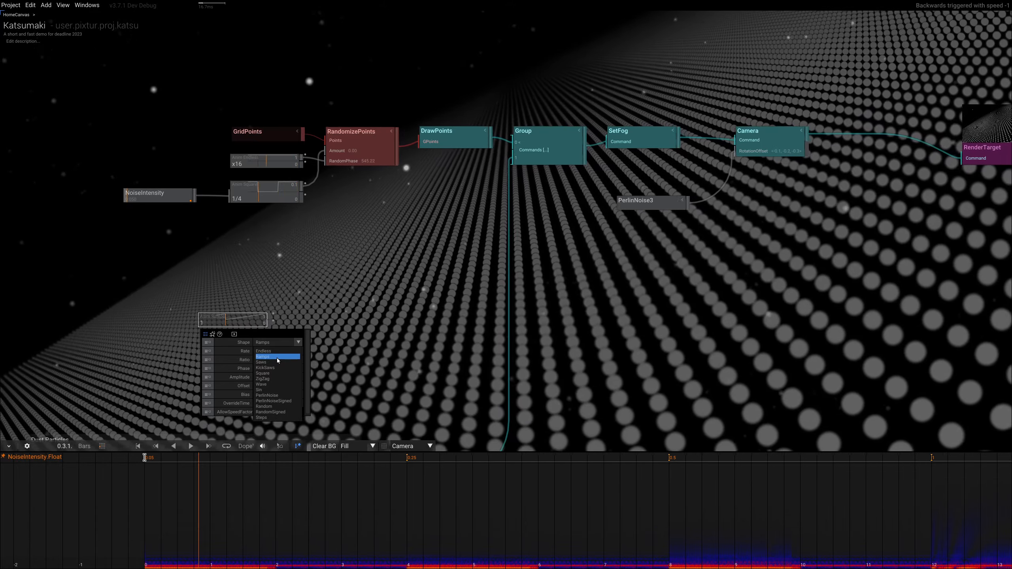
pyautogui.click(275, 373)
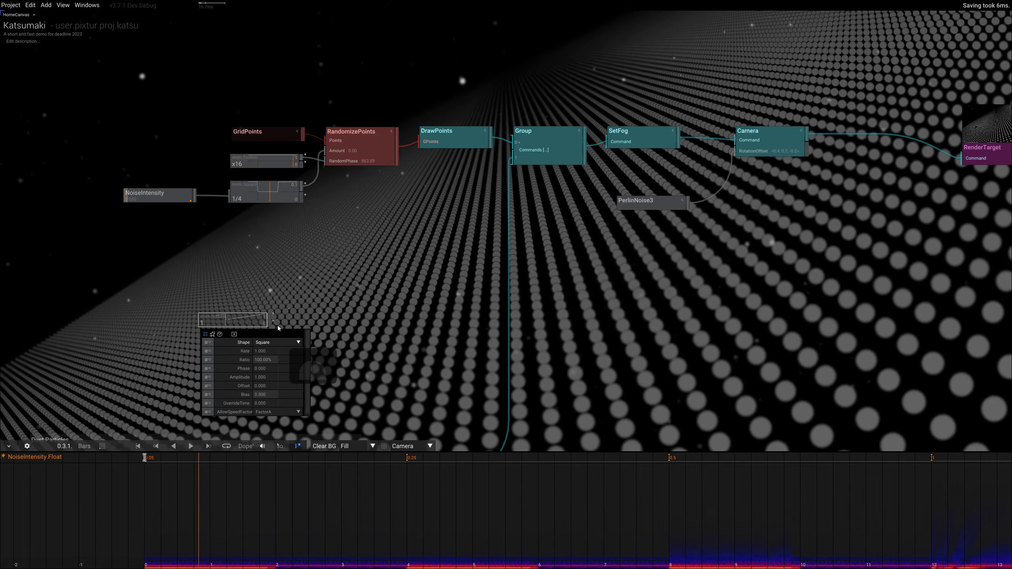
pyautogui.moveTo(269, 317); pyautogui.dragTo(416, 150)
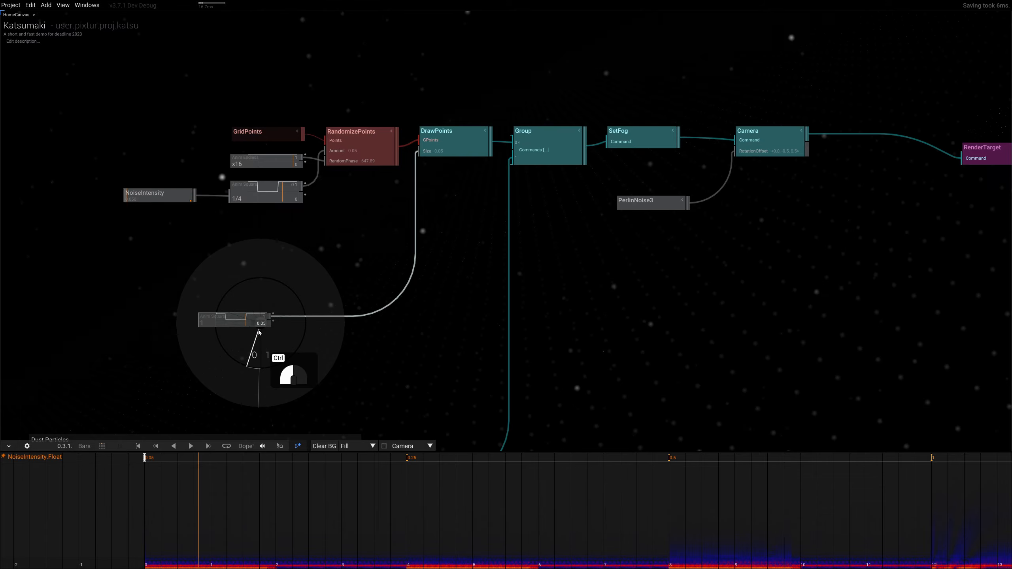
# Set the new square animation's offset to 0.41, amplitude to 0.2 and rate to x8, and play it back
pyautogui.keyDown('ctrl'); pyautogui.moveTo(258, 333); pyautogui.dragTo(259, 309); pyautogui.keyUp('ctrl')
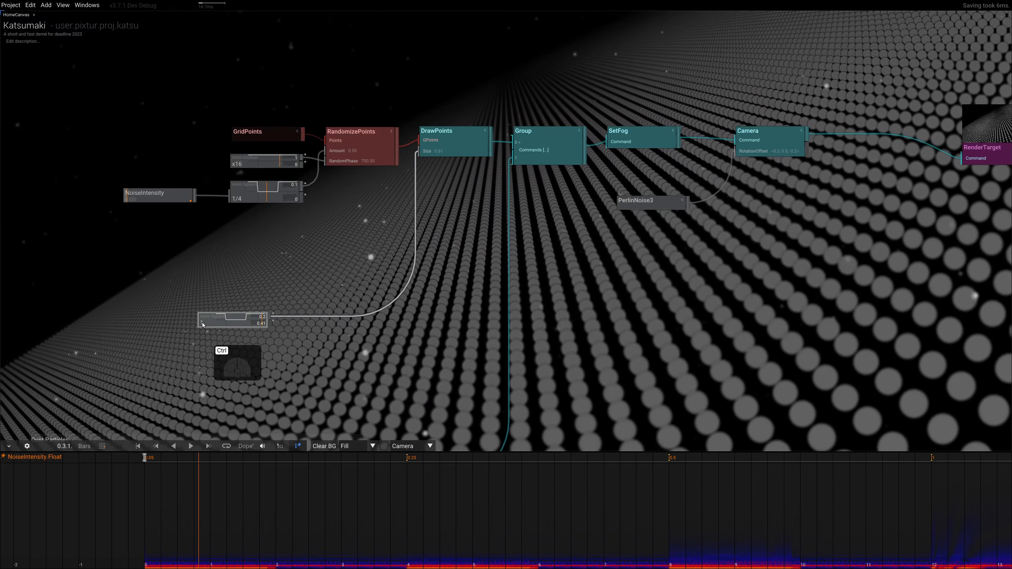
pyautogui.keyDown('ctrl'); pyautogui.moveTo(204, 269); pyautogui.dragTo(202, 254); pyautogui.keyUp('ctrl')
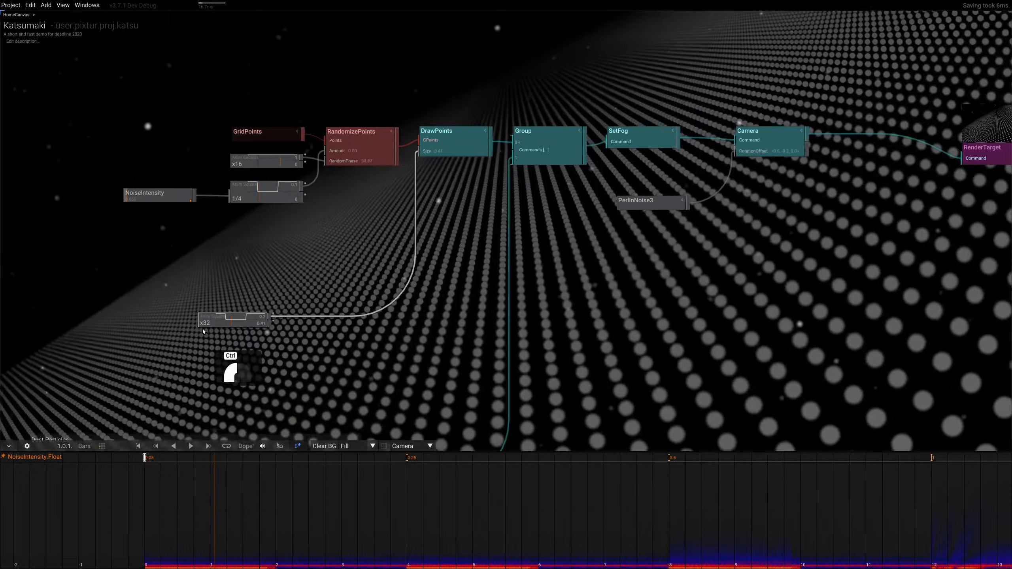
pyautogui.keyDown('ctrl'); pyautogui.moveTo(203, 329); pyautogui.dragTo(202, 348); pyautogui.keyUp('ctrl')
pyautogui.moveTo(193, 567); pyautogui.dragTo(170, 567)
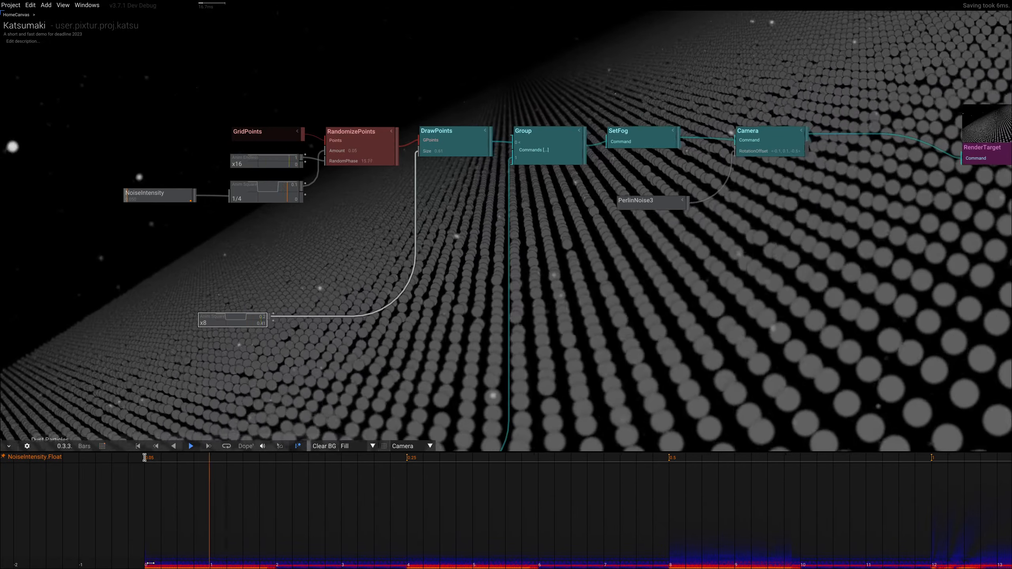
pyautogui.press('k')
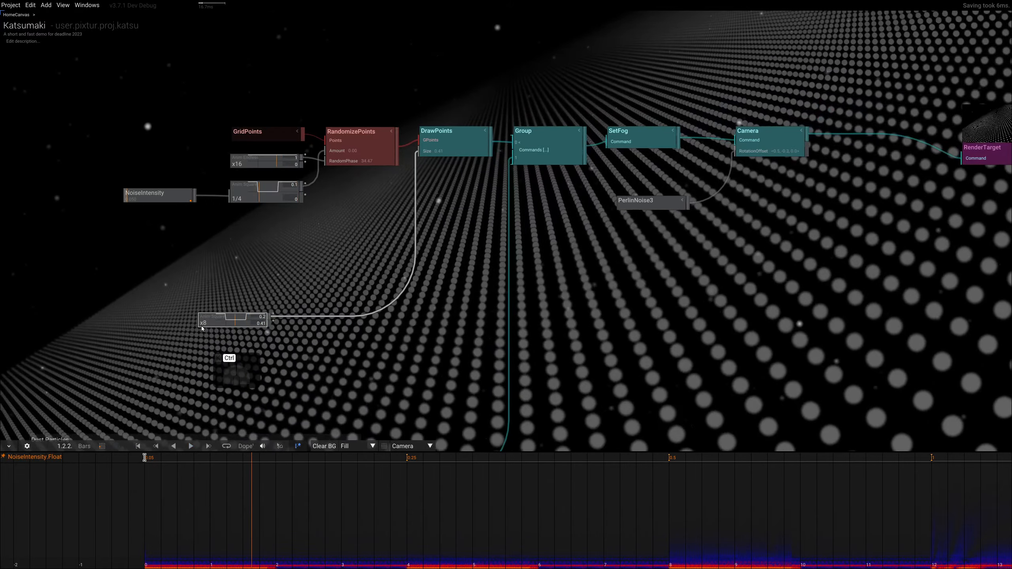
# Set the size animation's rate to x4 and play it back from the start of the timeline
pyautogui.keyDown('ctrl'); pyautogui.moveTo(202, 324); pyautogui.dragTo(201, 344); pyautogui.keyUp('ctrl')
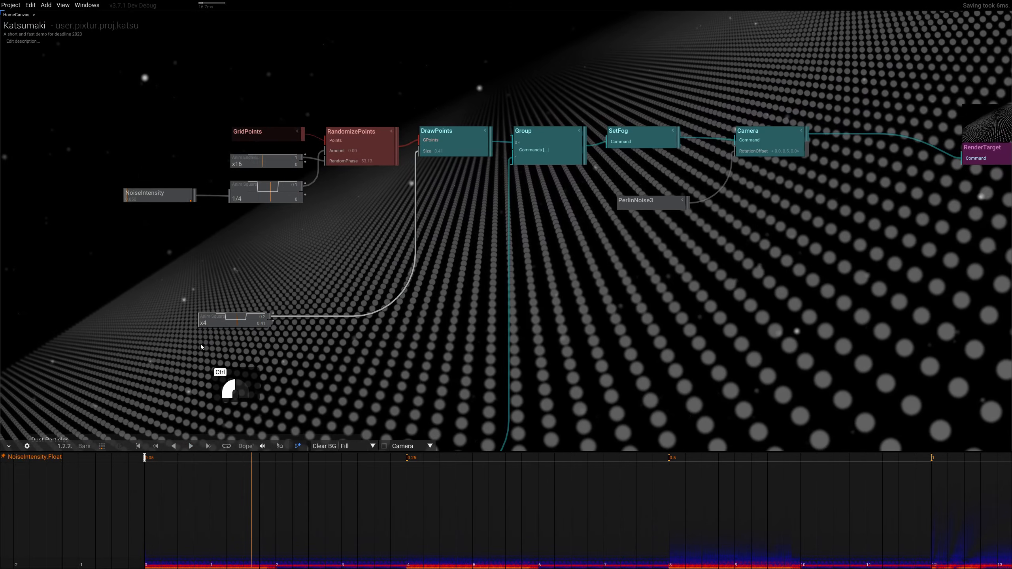
pyautogui.click(142, 566)
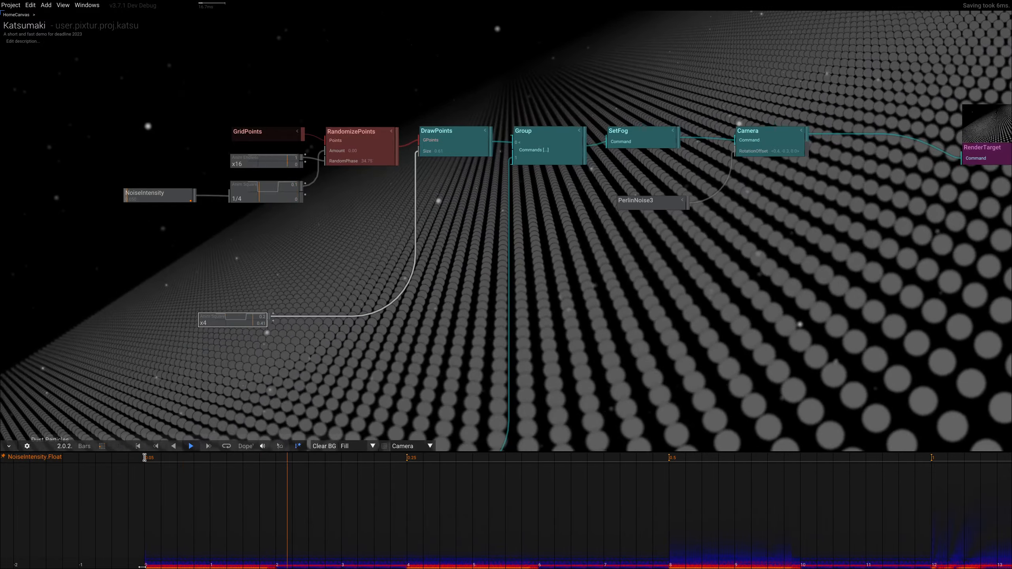
pyautogui.press('k')
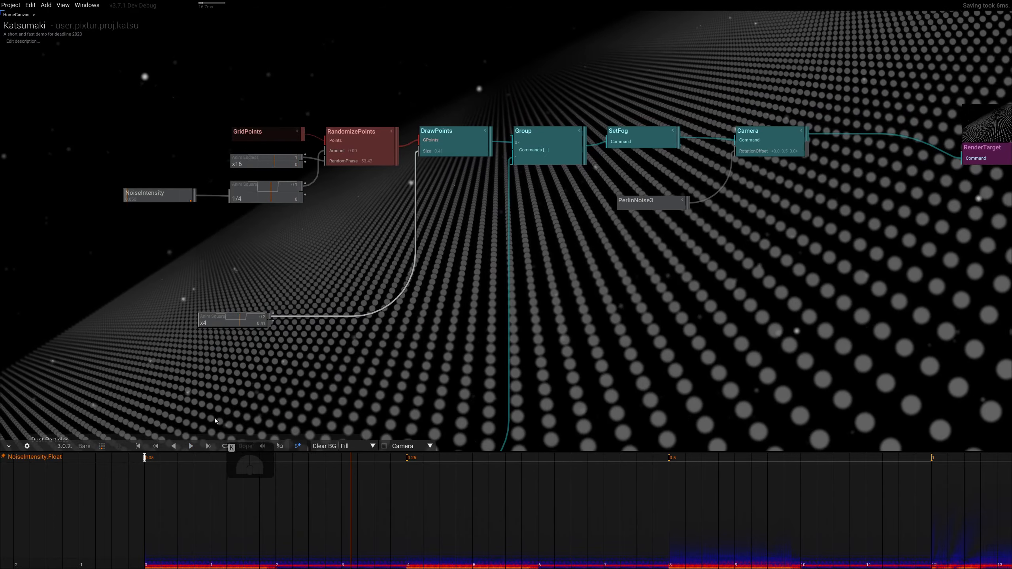
# Reduce the size animation's amplitude to about 0.06 and preview it from the start of the timeline
pyautogui.scroll(4, 232, 306)
pyautogui.scroll(-2, 247, 300)
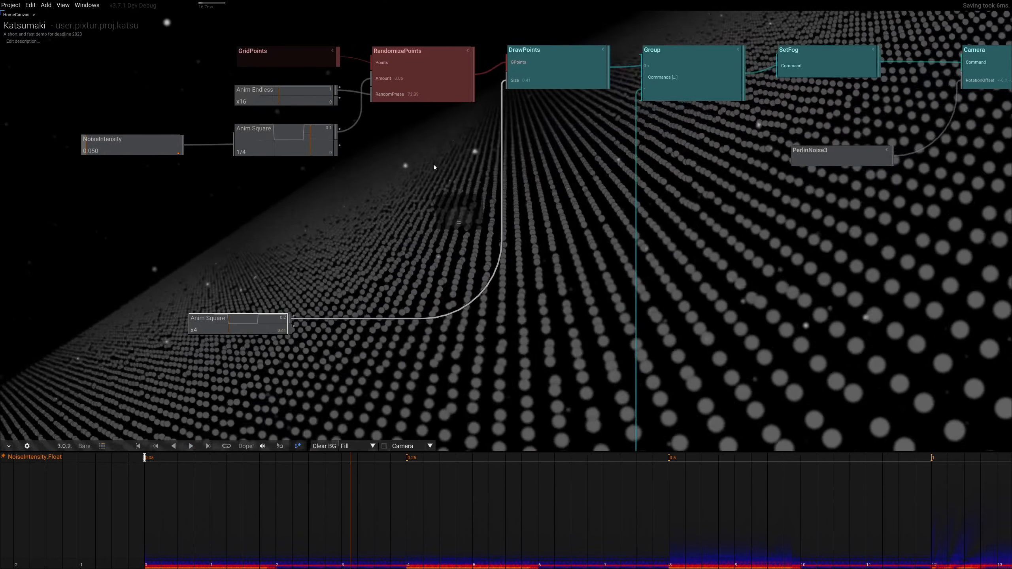
pyautogui.scroll(3, 266, 341)
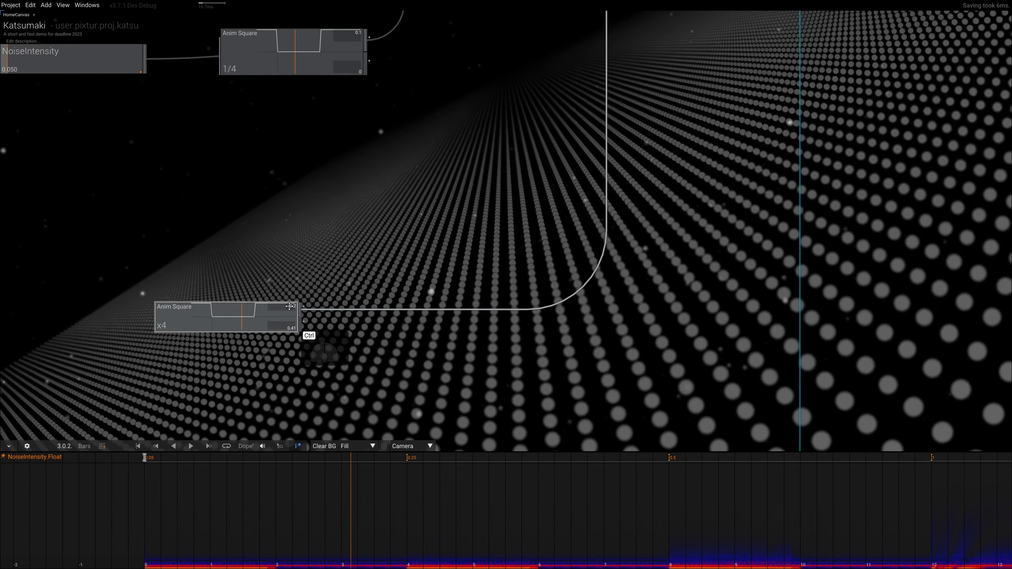
pyautogui.keyDown('ctrl'); pyautogui.moveTo(290, 308); pyautogui.dragTo(283, 323); pyautogui.keyUp('ctrl')
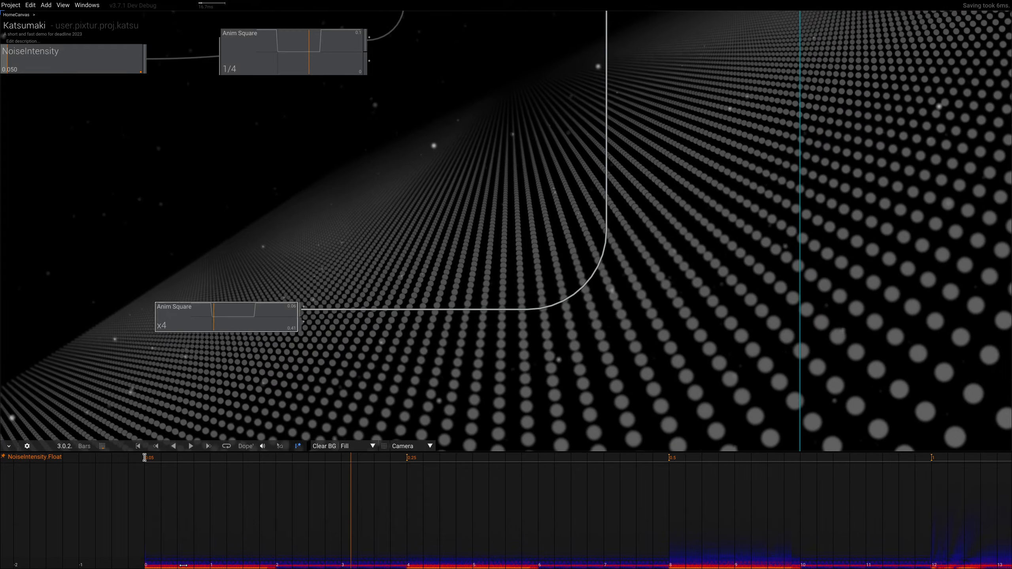
pyautogui.moveTo(159, 566); pyautogui.dragTo(139, 566)
pyautogui.press('space')
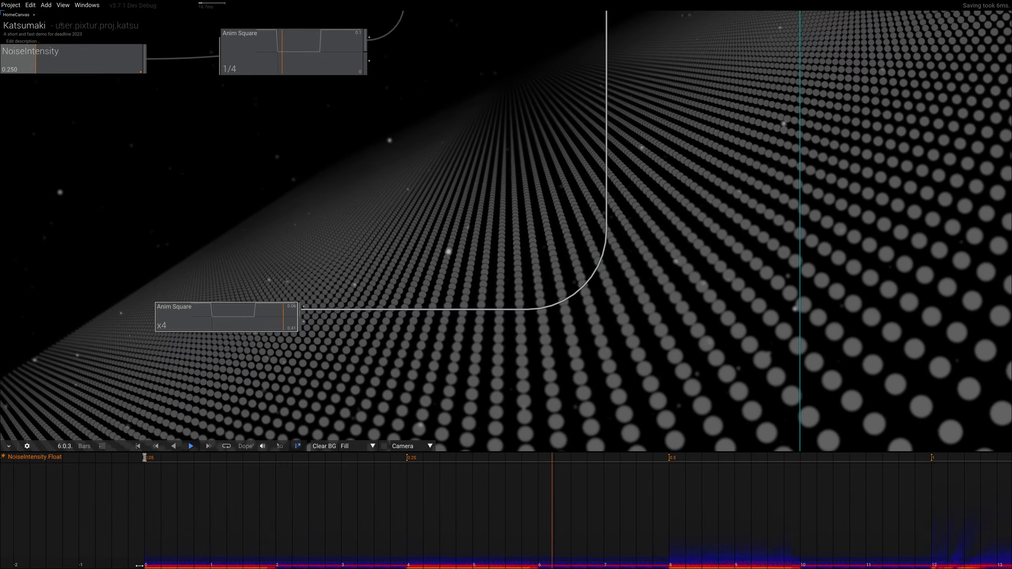
pyautogui.press('space')
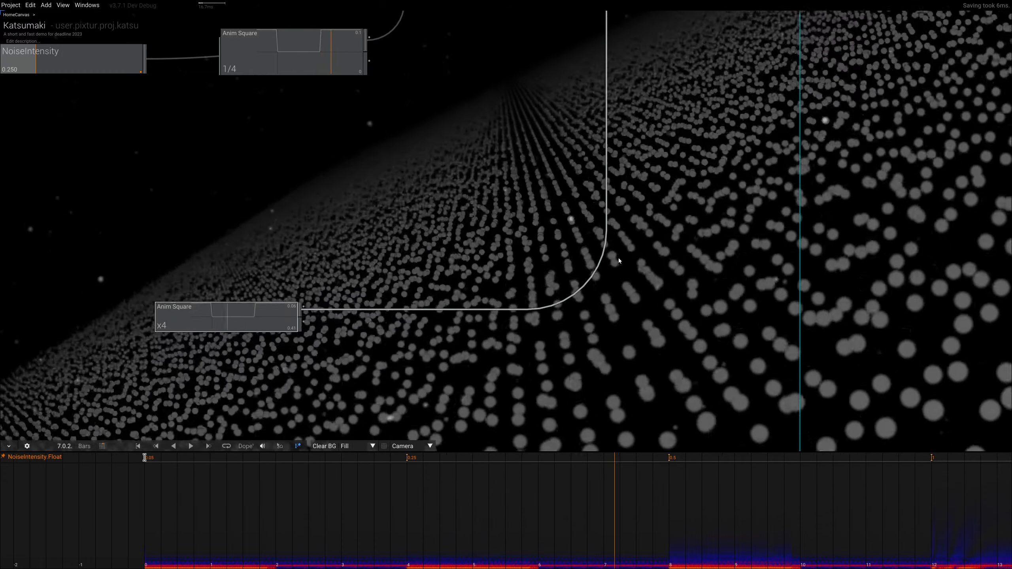
pyautogui.scroll(-2, 533, 149)
pyautogui.scroll(-2, 533, 149)
pyautogui.scroll(3, 493, 165)
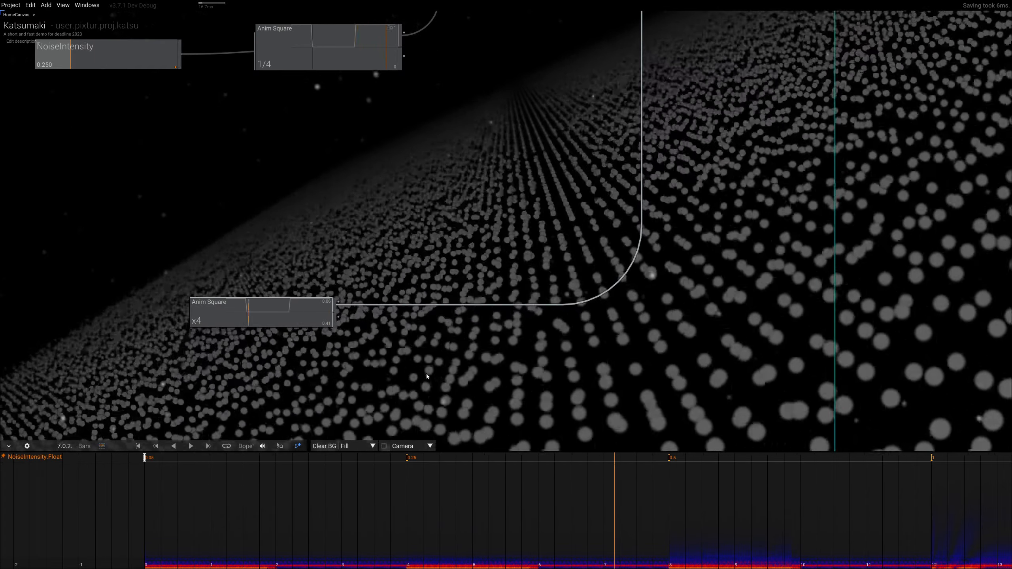
pyautogui.scroll(-3, 436, 351)
pyautogui.moveTo(439, 330); pyautogui.dragTo(427, 303, button='right')
pyautogui.scroll(2, 353, 361)
pyautogui.press('Tab')
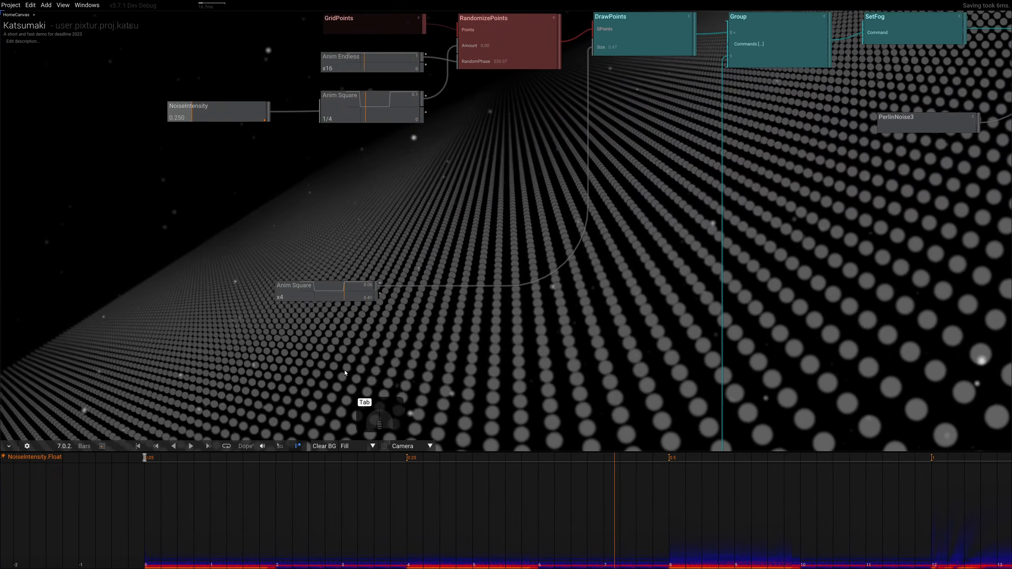
pyautogui.press('Escape')
# Duplicate the x4 Anim Square operator and place the copy just below the original
pyautogui.scroll(3, 476, 189)
pyautogui.scroll(2, 476, 189)
pyautogui.click(479, 151)
pyautogui.hotkey('ctrl', 'c')
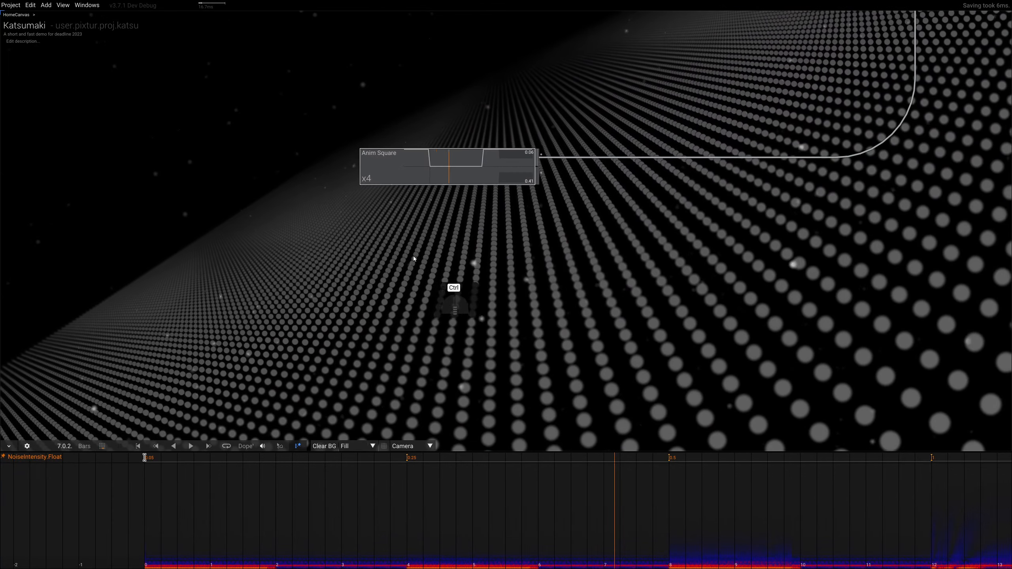
pyautogui.hotkey('ctrl', 'v')
pyautogui.moveTo(573, 231); pyautogui.dragTo(432, 330, button='right')
pyautogui.moveTo(414, 365); pyautogui.dragTo(370, 339)
pyautogui.scroll(-3, 382, 338)
pyautogui.moveTo(461, 334); pyautogui.dragTo(448, 346, button='right')
pyautogui.scroll(2, 450, 299)
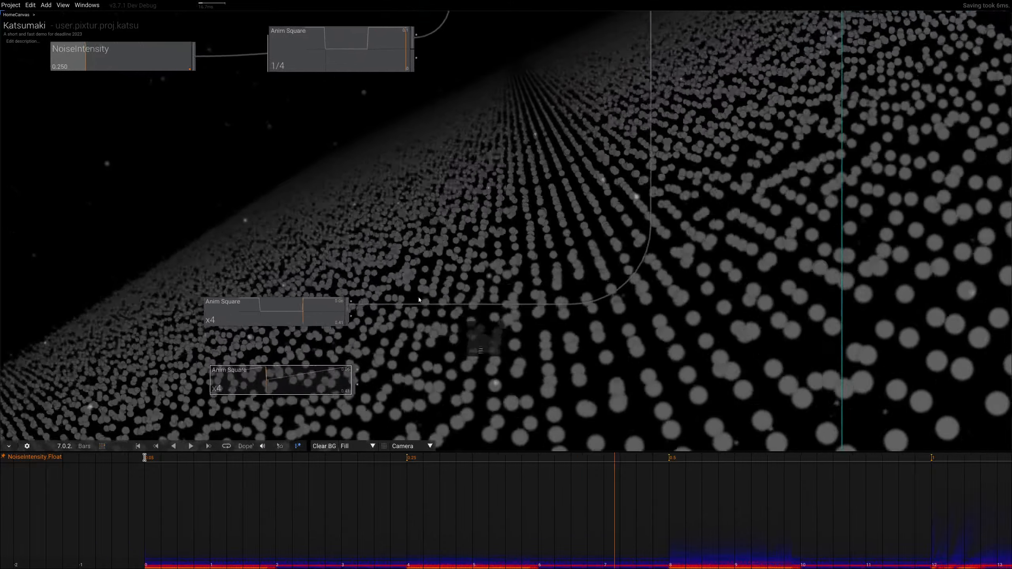
pyautogui.scroll(-2, 451, 217)
pyautogui.moveTo(452, 217); pyautogui.dragTo(433, 254, button='right')
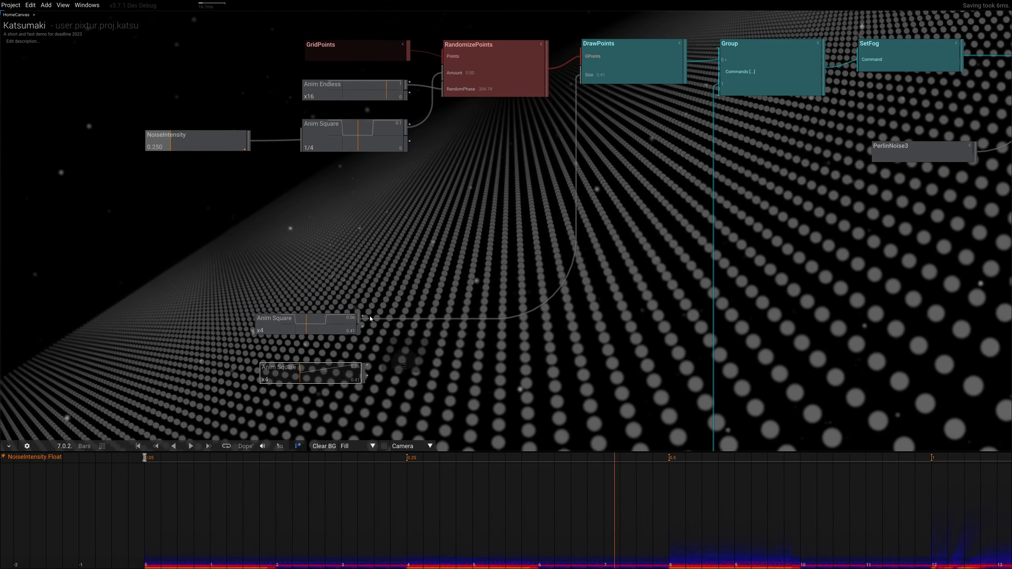
pyautogui.scroll(4, 373, 355)
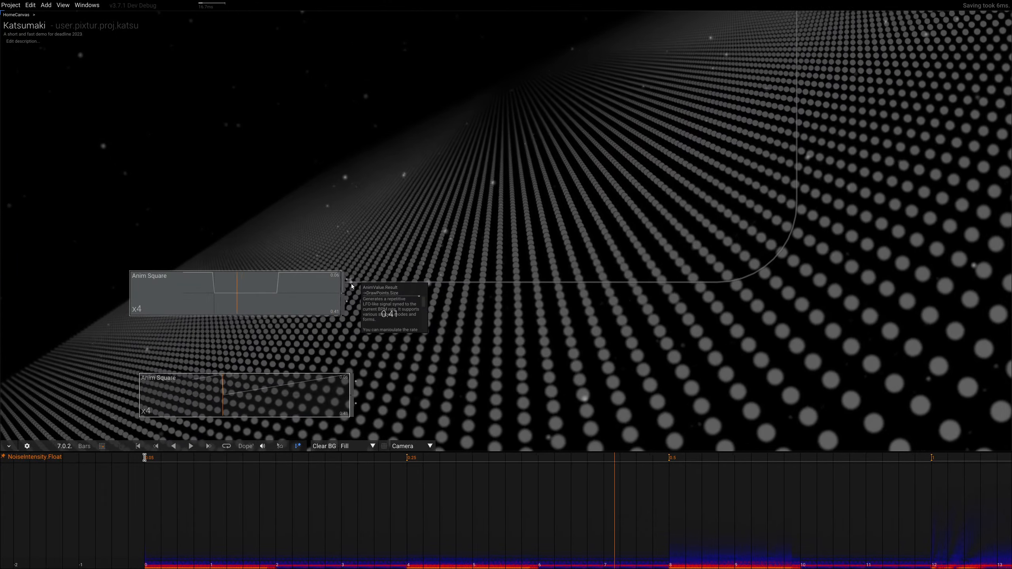
pyautogui.moveTo(342, 282); pyautogui.dragTo(476, 353)
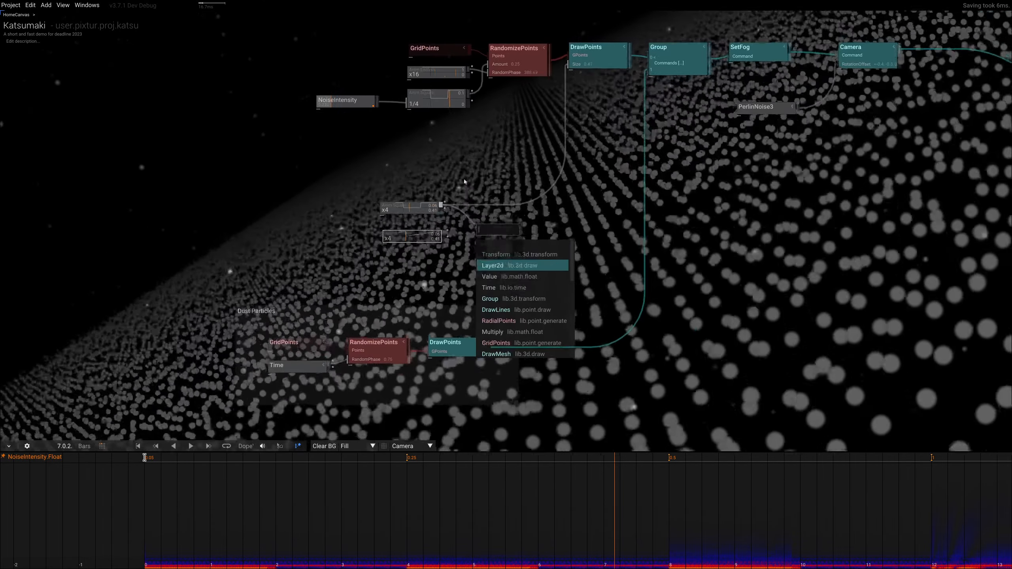
pyautogui.click(464, 180)
# Insert a Value operator into the connection between the x4 Anim Square and the Size of DrawPoints
pyautogui.scroll(3, 463, 180)
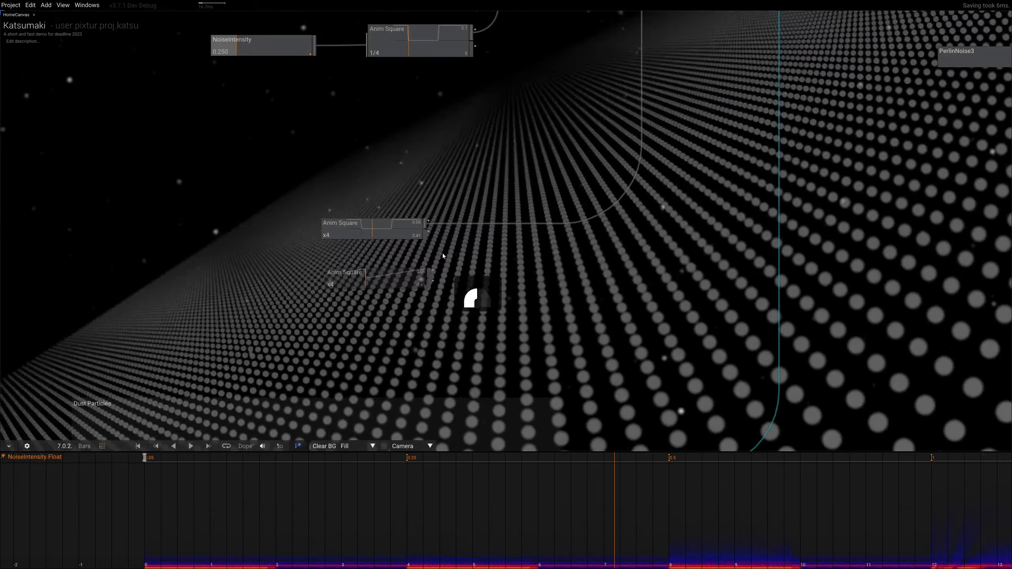
pyautogui.scroll(2, 444, 220)
pyautogui.scroll(3, 442, 220)
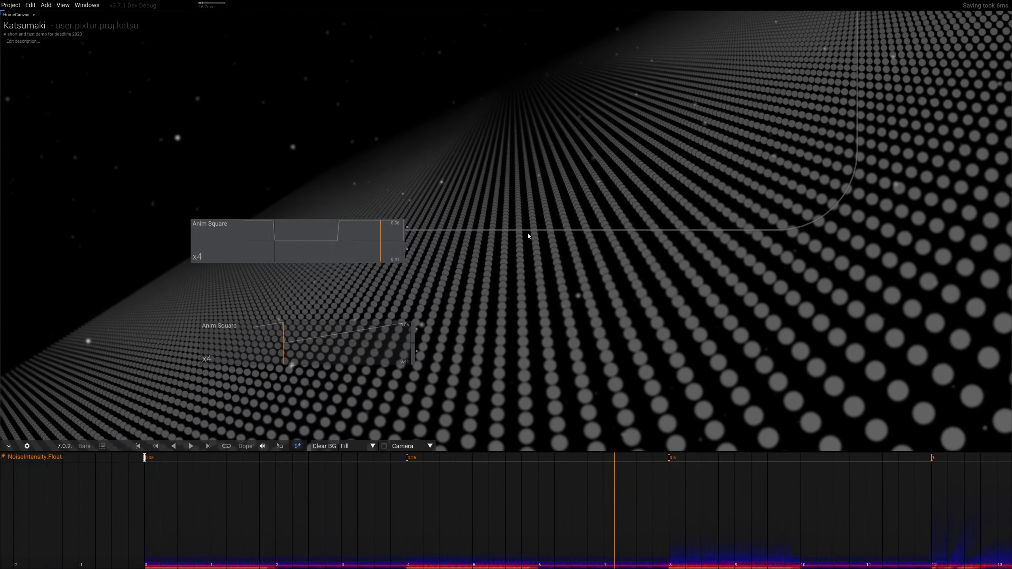
pyautogui.click(532, 230)
pyautogui.click(514, 254)
pyautogui.scroll(4, 463, 240)
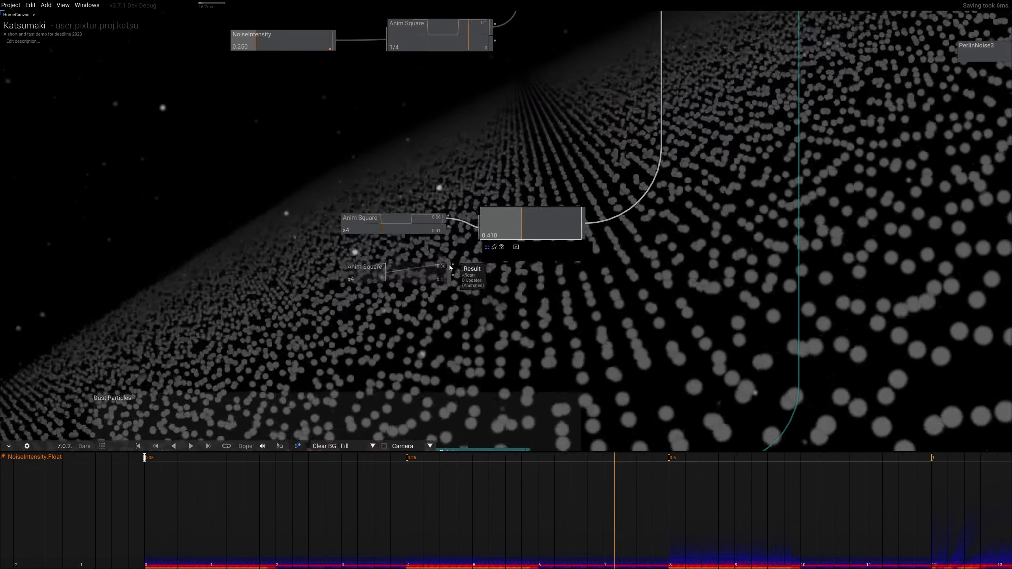
# Feed the Value operator from the duplicated animation, set to Random shape at rate 8, and preview it from the timeline start
pyautogui.moveTo(449, 268); pyautogui.dragTo(471, 251)
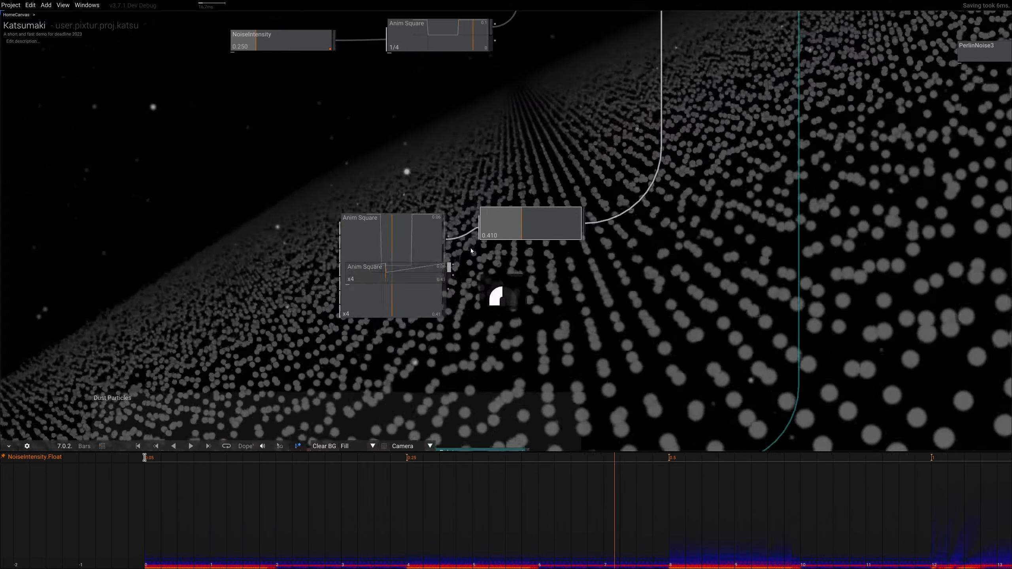
pyautogui.scroll(2, 488, 270)
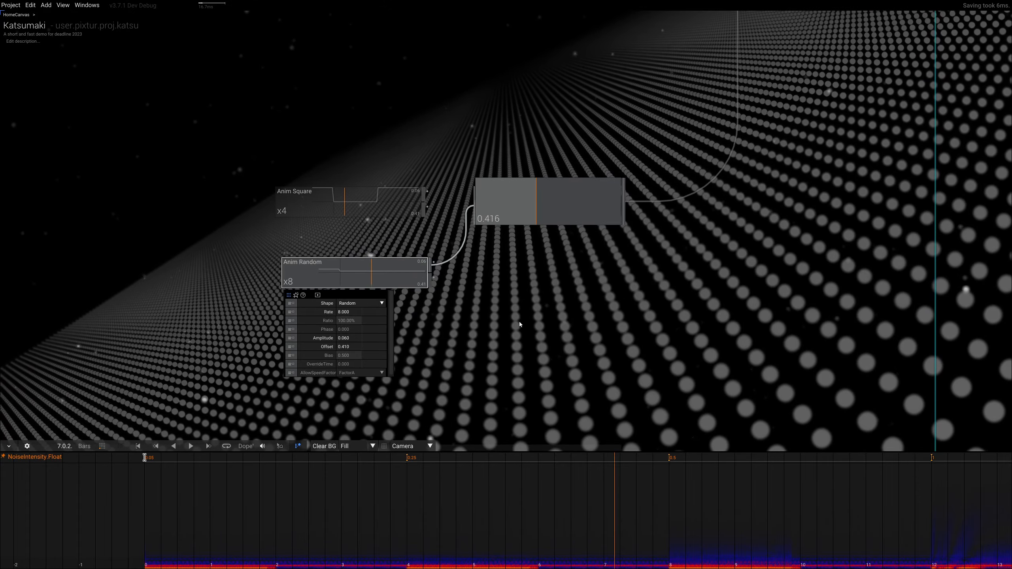
pyautogui.click(149, 566)
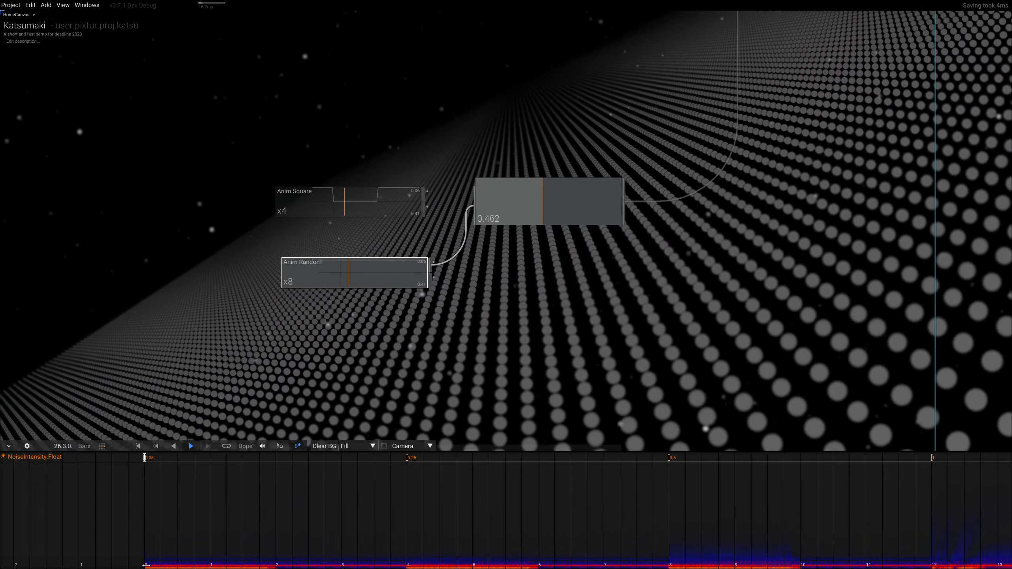
pyautogui.press('space')
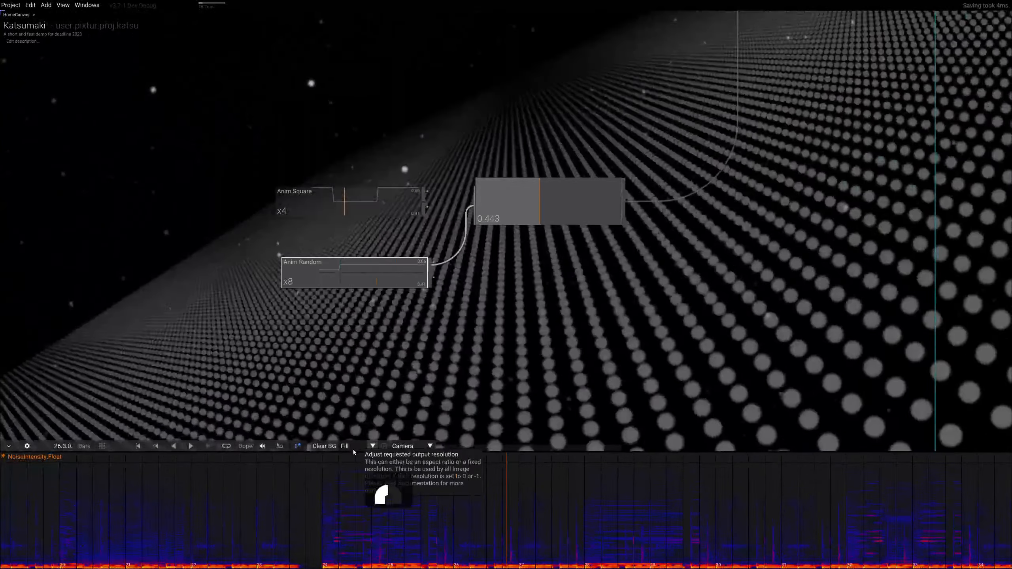
# Set the output resolution to the Katsumaki preset and shrink the timeline area to enlarge the canvas
pyautogui.click(353, 449)
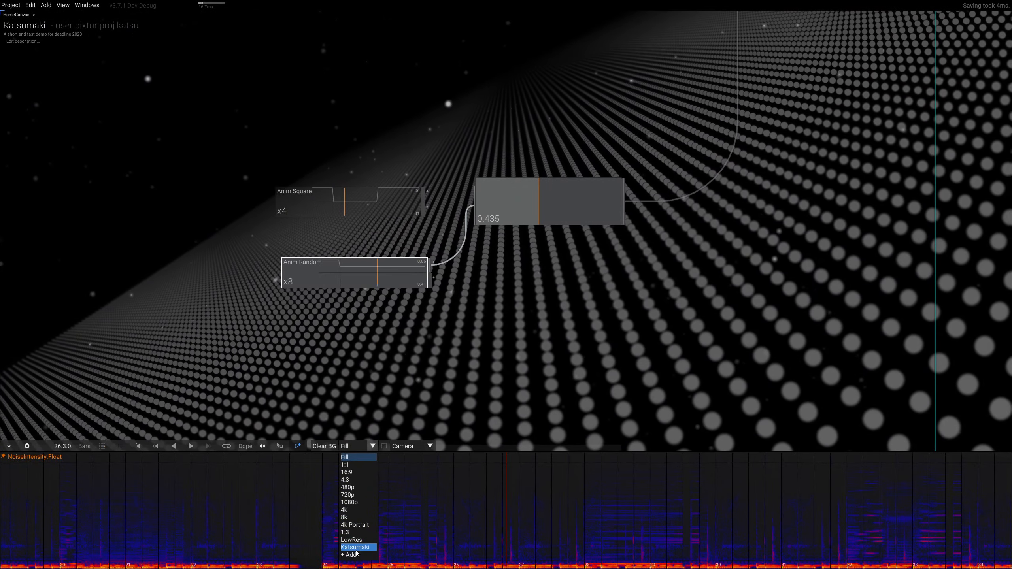
pyautogui.click(357, 549)
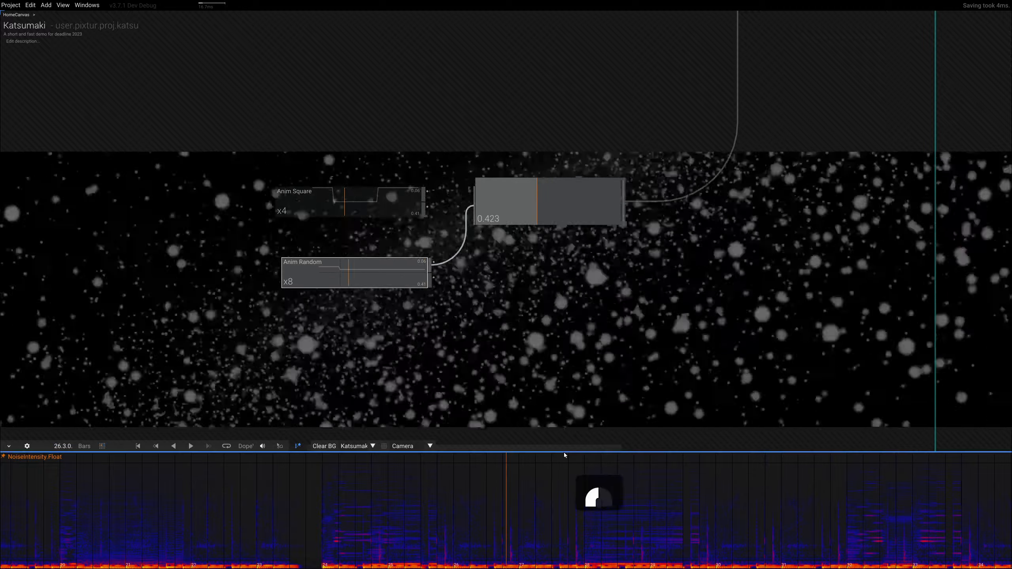
pyautogui.moveTo(563, 453); pyautogui.dragTo(564, 508)
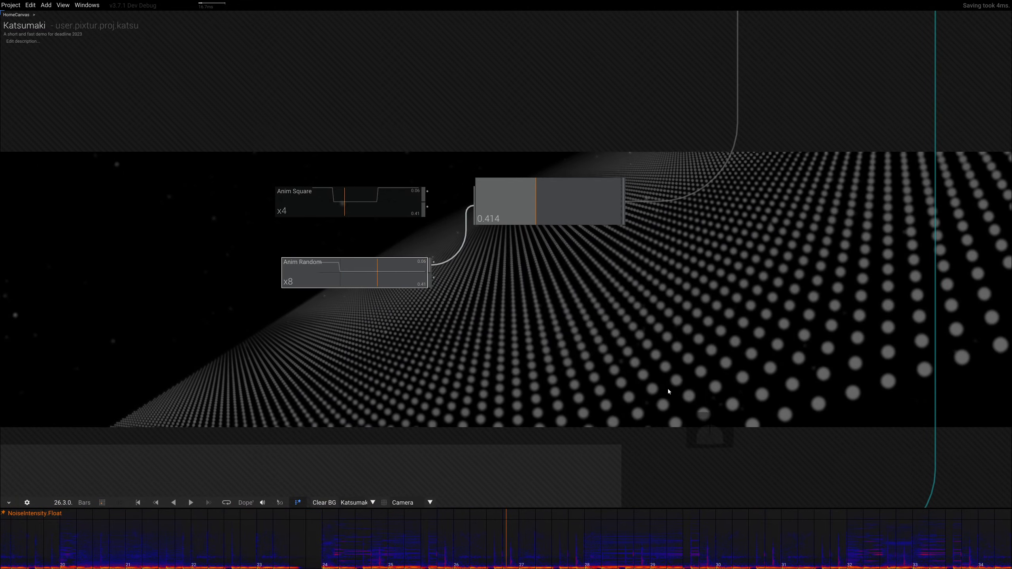
pyautogui.scroll(-2, 443, 383)
pyautogui.scroll(2, 443, 384)
pyautogui.moveTo(469, 375); pyautogui.dragTo(465, 388, button='right')
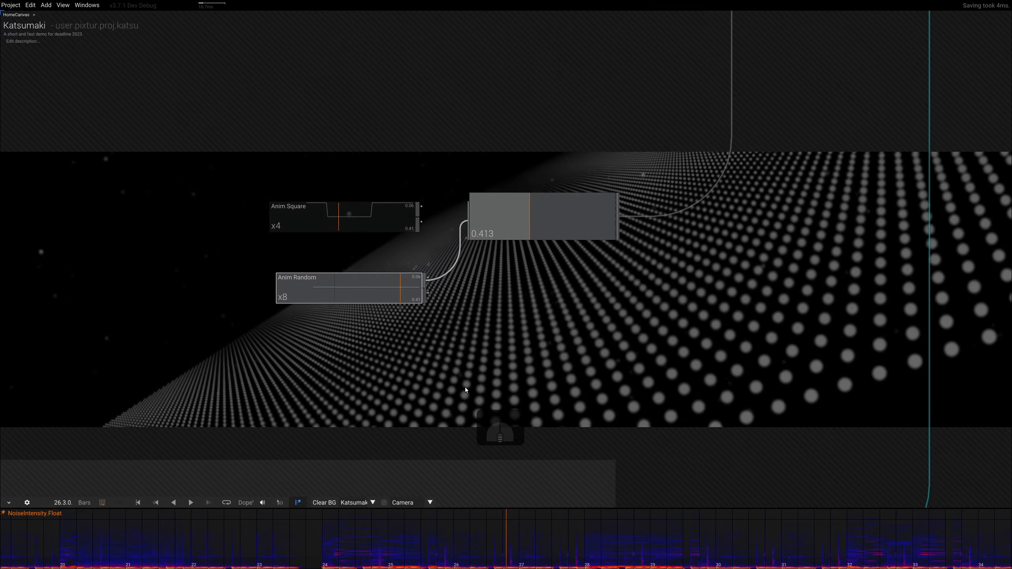
# Play the animation on from bar 26 and stop it at bar 38 while viewing the operator graph
pyautogui.press('l')
pyautogui.moveTo(599, 294); pyautogui.dragTo(313, 372, button='right')
pyautogui.scroll(-4, 450, 179)
pyautogui.moveTo(472, 369); pyautogui.dragTo(475, 248, button='right')
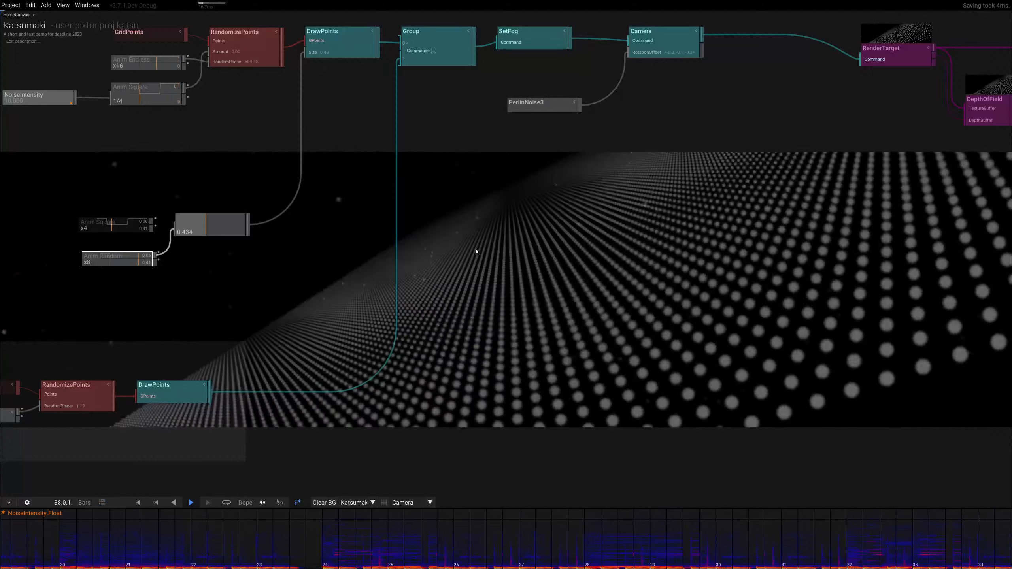
pyautogui.press('k')
# Turn off idle motion and examine the whole length of the soundtrack's spectrum on the timeline
pyautogui.scroll(-6, 418, 550)
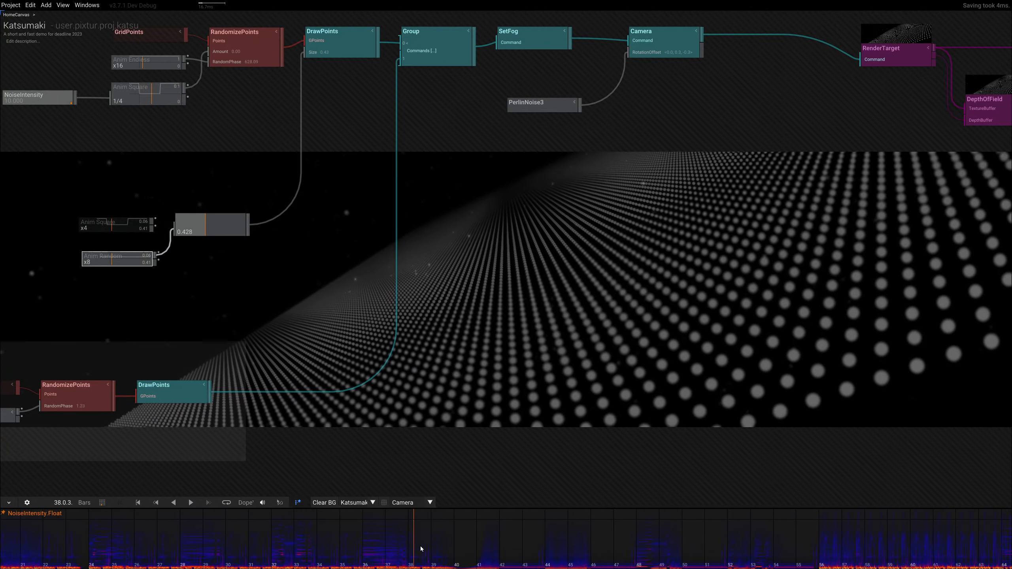
pyautogui.moveTo(455, 553); pyautogui.dragTo(471, 554, button='right')
pyautogui.scroll(-2, 471, 554)
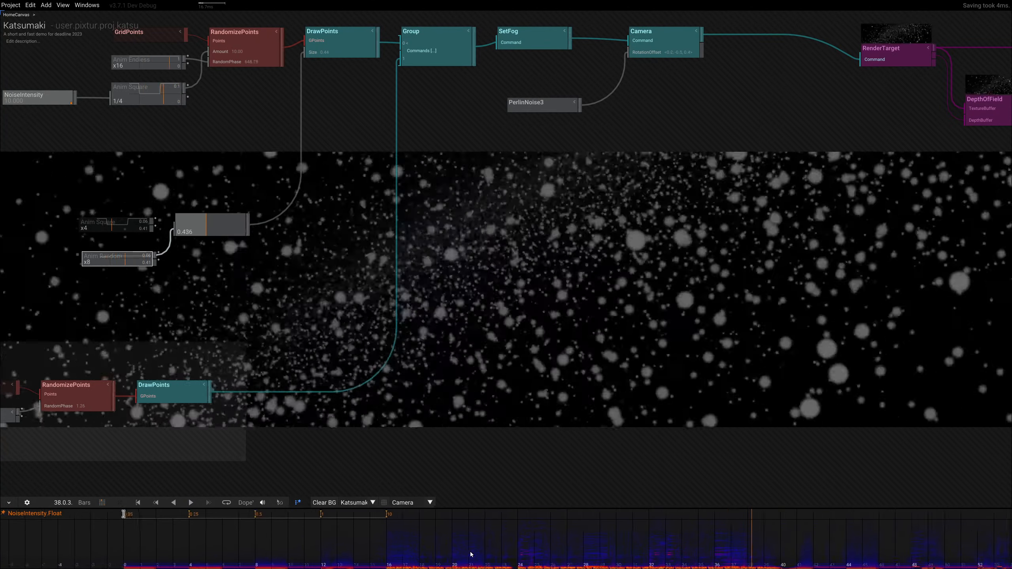
pyautogui.scroll(2, 470, 554)
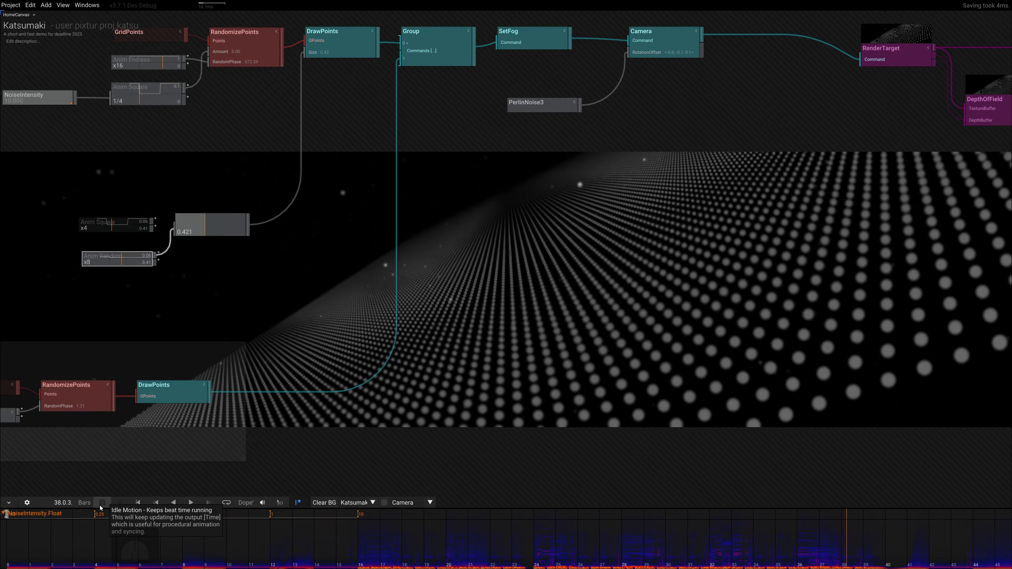
pyautogui.scroll(-5, 386, 550)
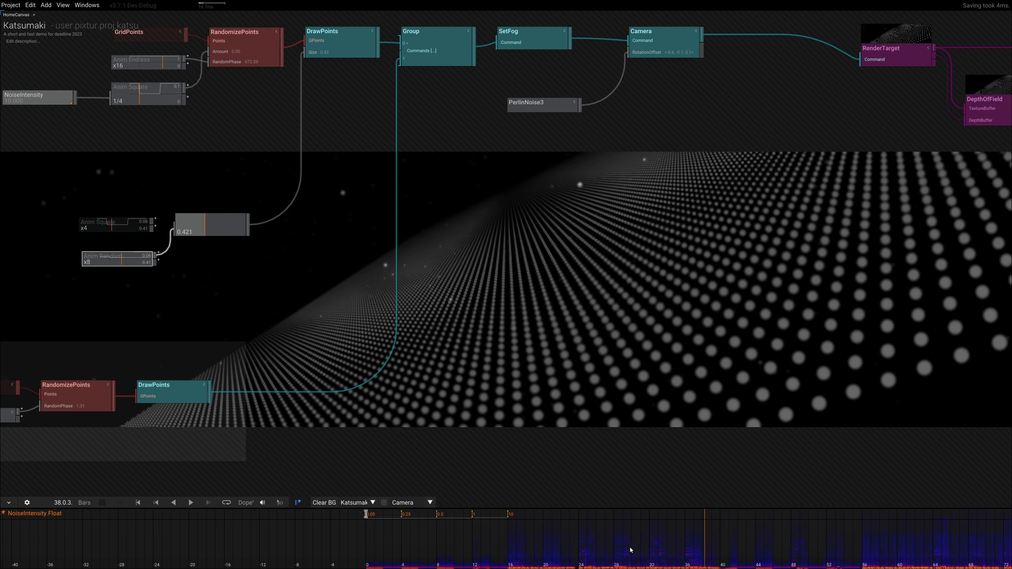
pyautogui.scroll(-3, 518, 539)
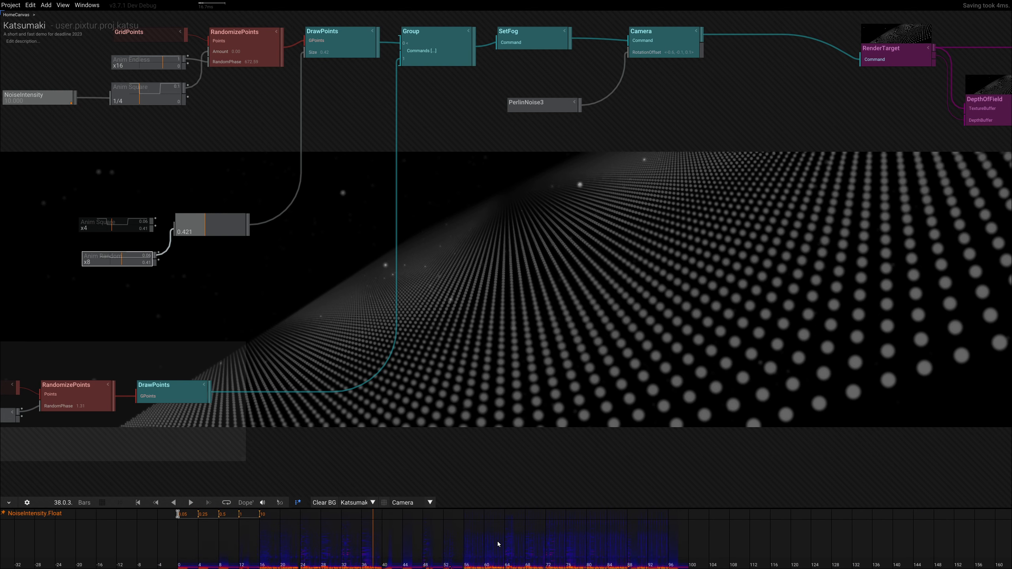
pyautogui.scroll(3, 361, 553)
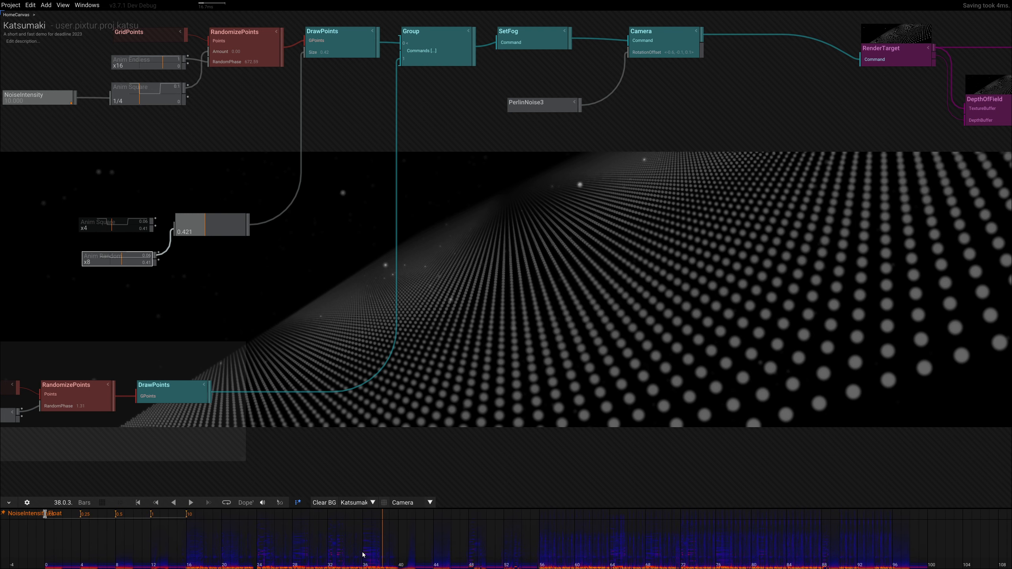
pyautogui.moveTo(234, 549); pyautogui.dragTo(317, 545, button='right')
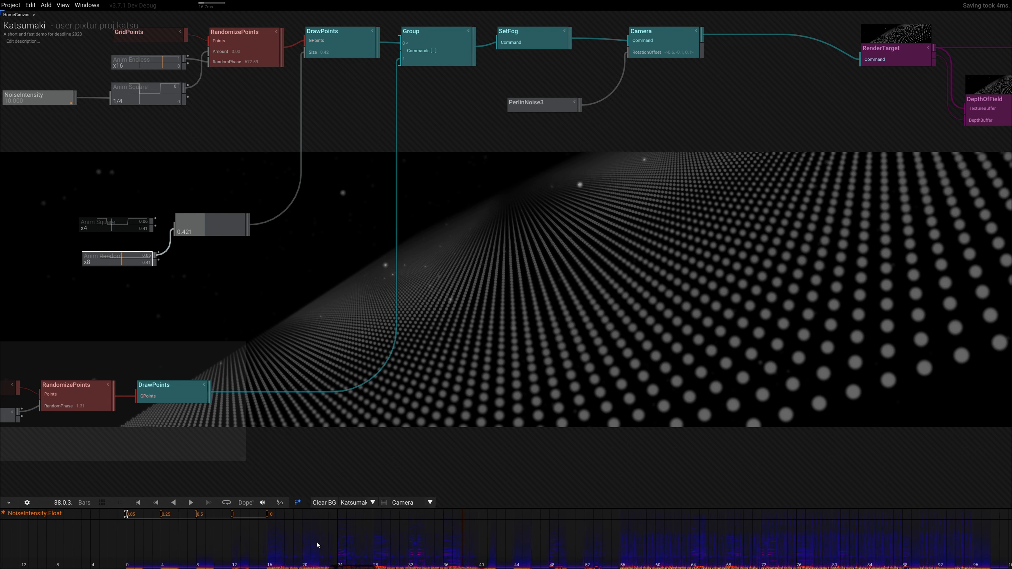
# Scrub the playhead to the start of bar 16, show the timeline in seconds, and scrub on to about 1:04
pyautogui.moveTo(136, 565); pyautogui.dragTo(223, 564)
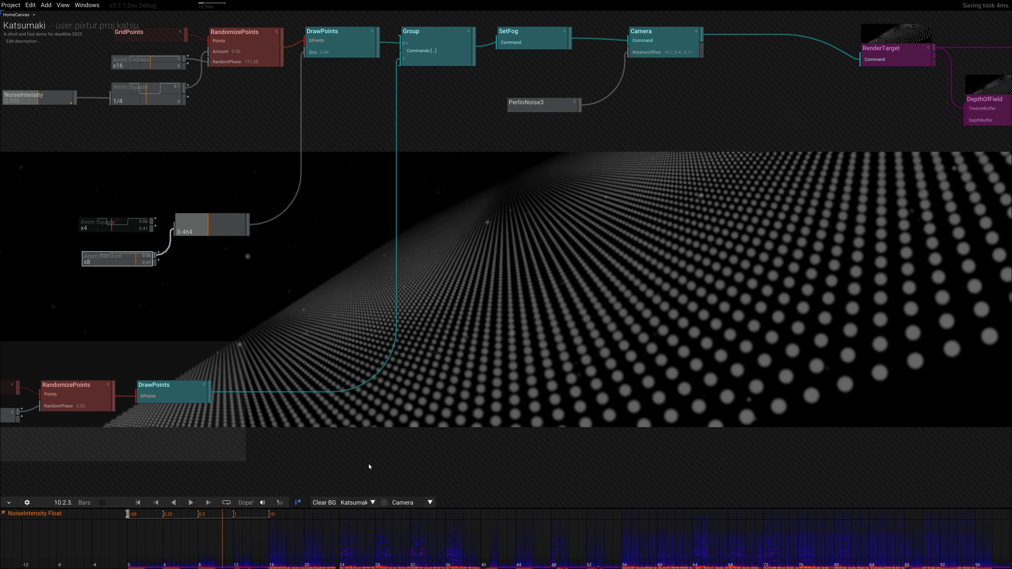
pyautogui.moveTo(253, 566); pyautogui.dragTo(267, 565)
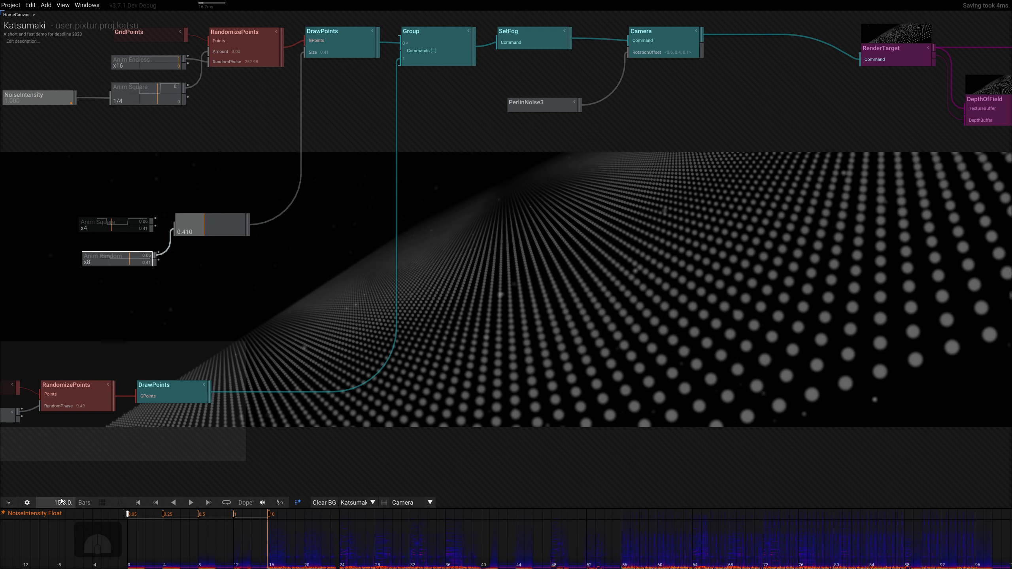
pyautogui.click(84, 504)
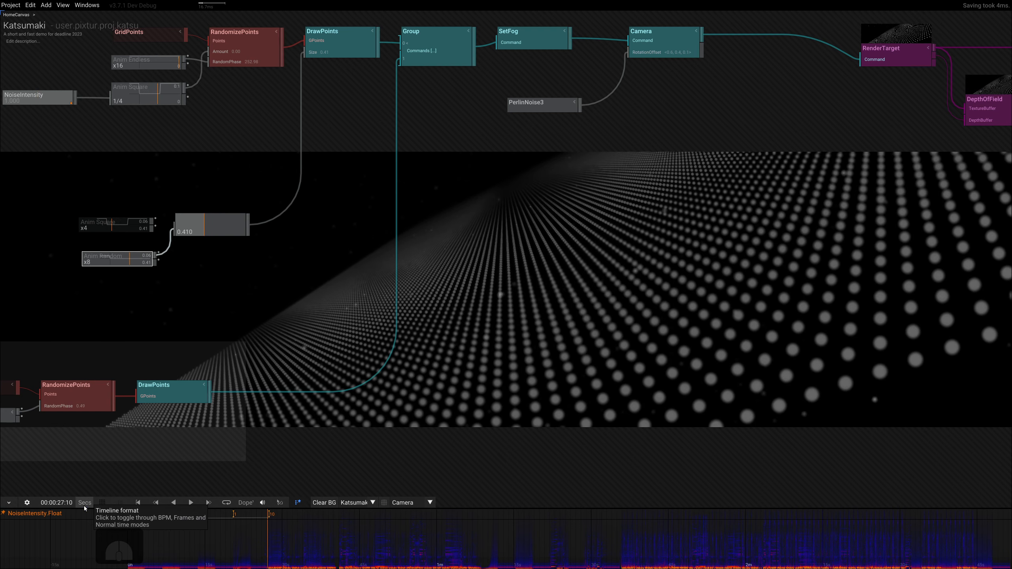
pyautogui.moveTo(267, 565); pyautogui.dragTo(460, 555)
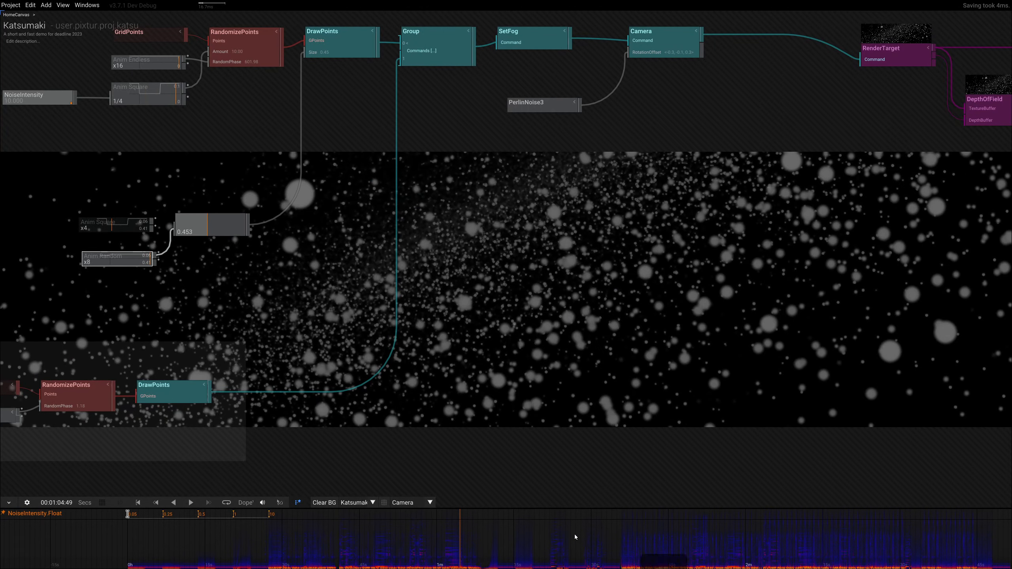
# Switch the timeline format back to bars and return the playhead to the start at 0.0.0
pyautogui.click(87, 505)
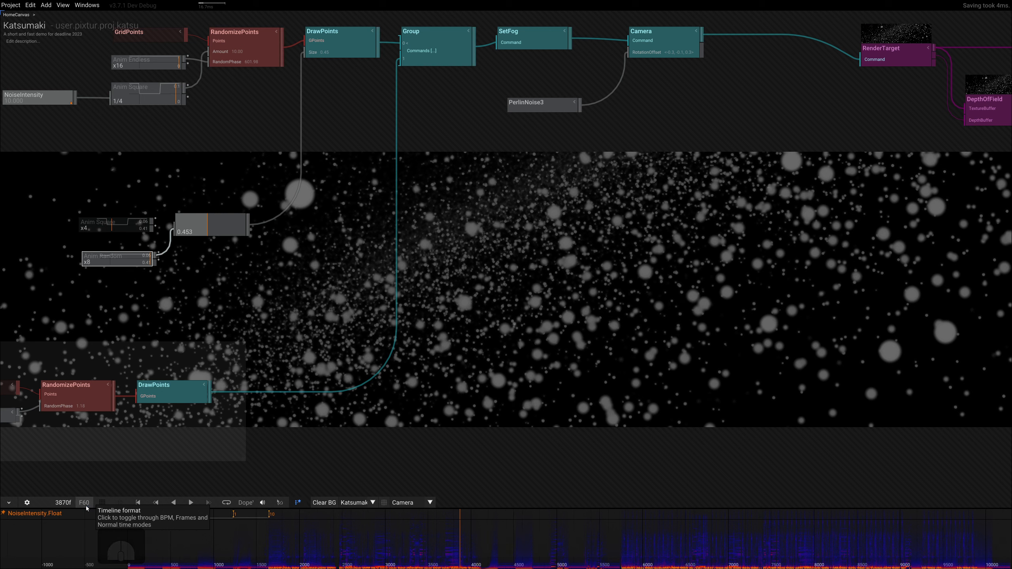
pyautogui.click(85, 503)
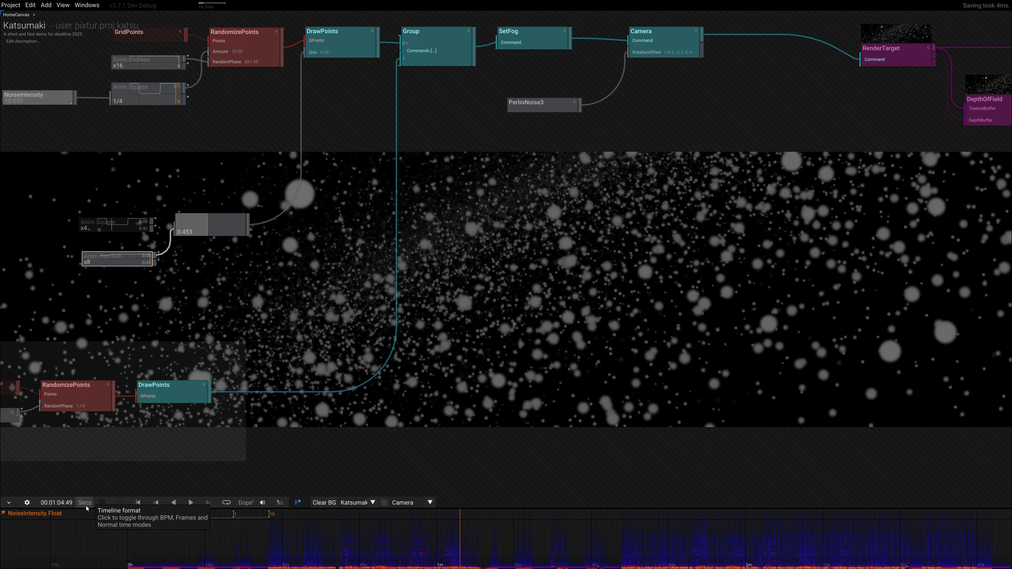
pyautogui.click(86, 503)
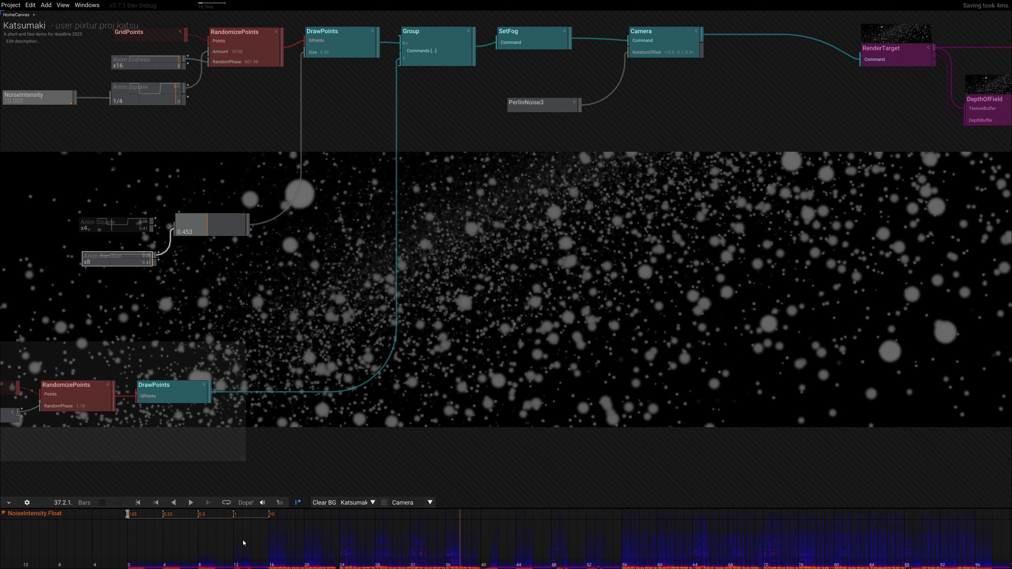
pyautogui.click(128, 564)
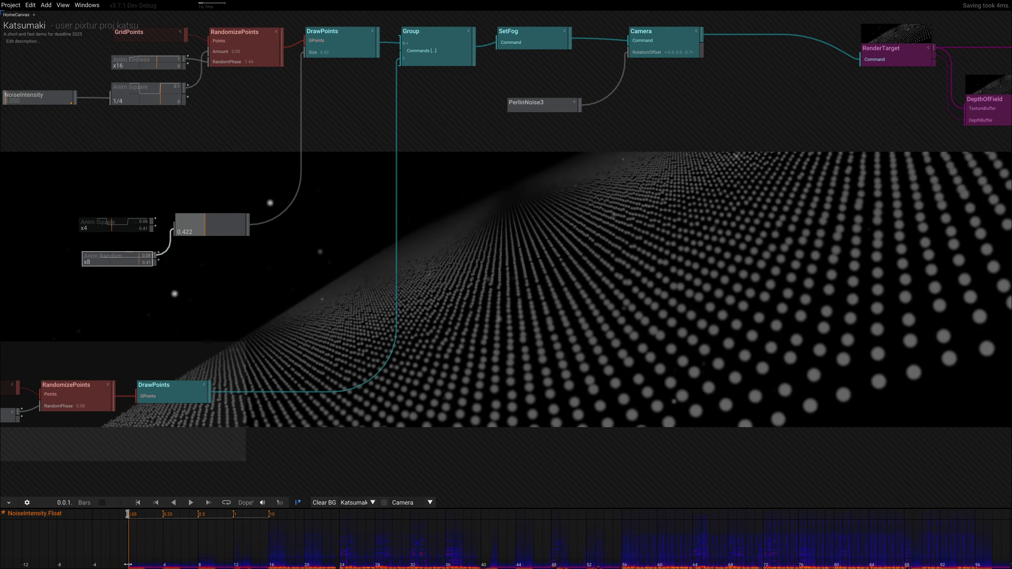
pyautogui.moveTo(128, 565); pyautogui.dragTo(128, 564)
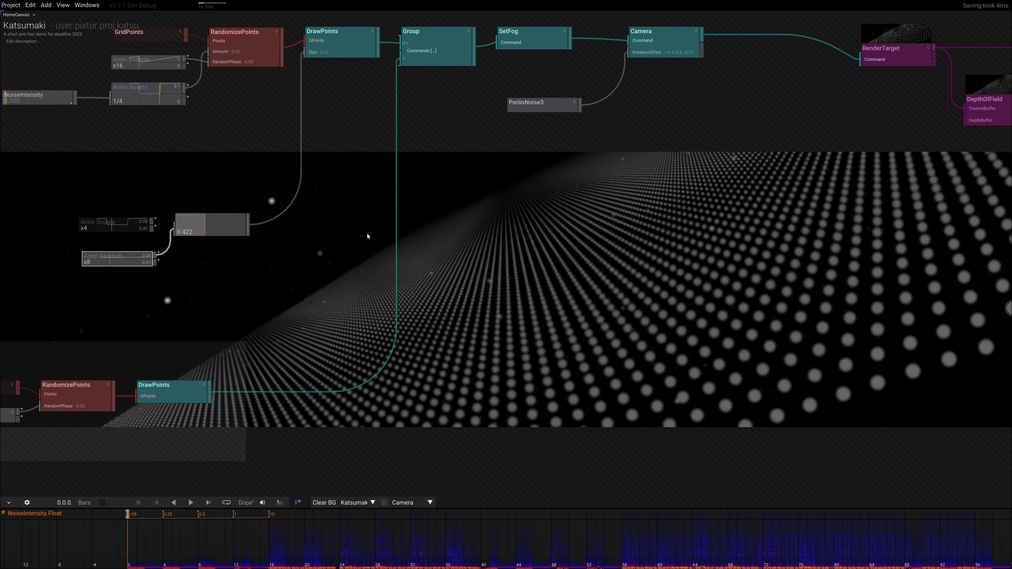
# Animate the Camera operator's Position and Target with keyframes at the start of the timeline
pyautogui.scroll(-2, 495, 313)
pyautogui.scroll(-3, 495, 313)
pyautogui.moveTo(581, 302); pyautogui.dragTo(248, 291, button='right')
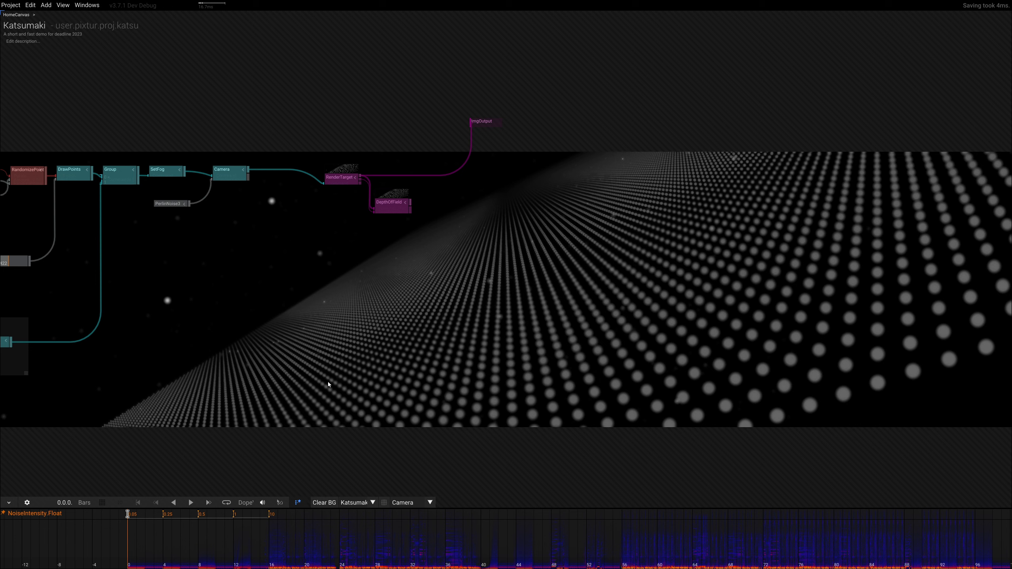
pyautogui.scroll(-2, 679, 208)
pyautogui.scroll(2, 679, 208)
pyautogui.scroll(-2, 679, 208)
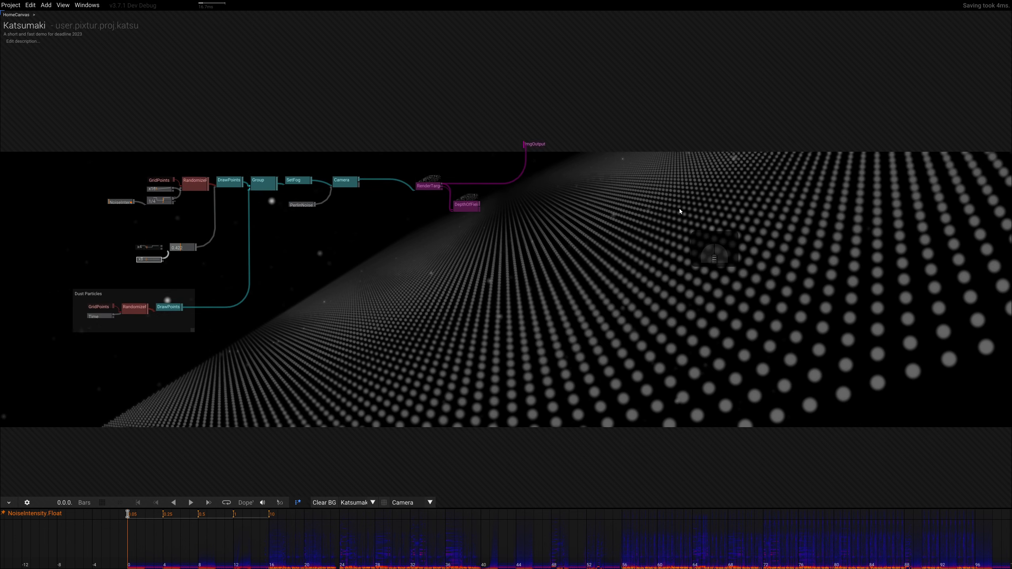
pyautogui.scroll(1, 680, 208)
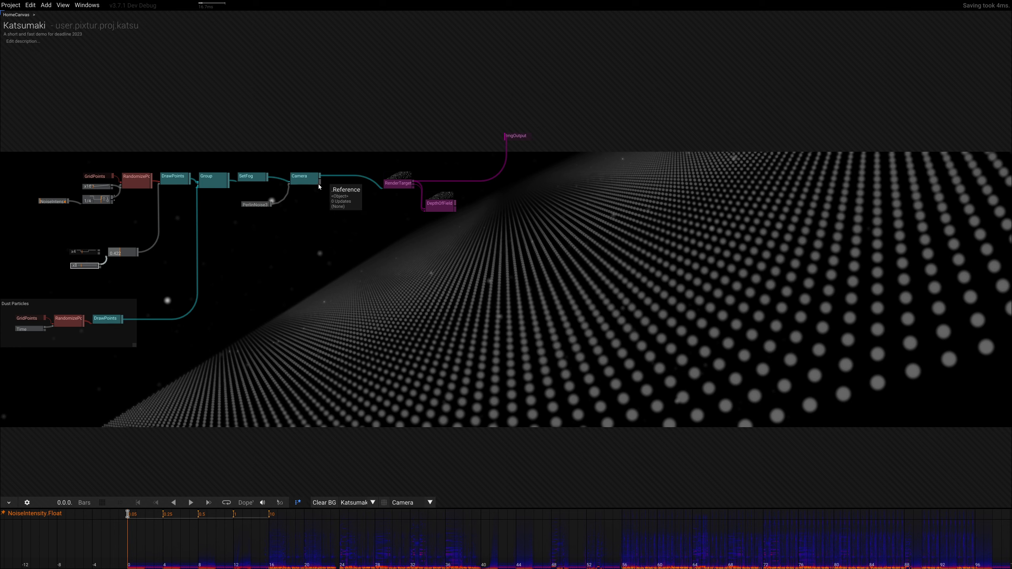
pyautogui.click(304, 182)
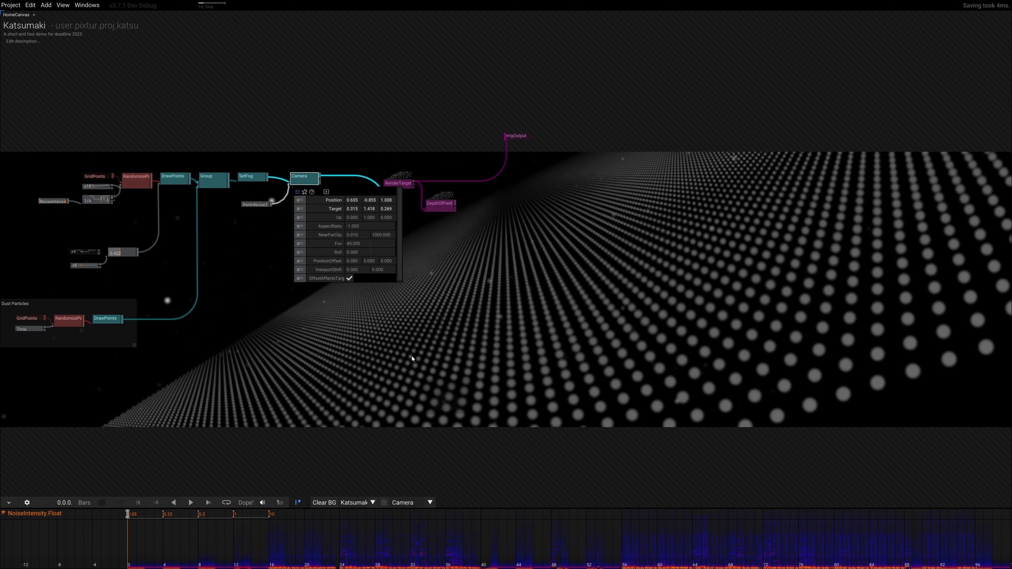
pyautogui.keyDown('alt'); pyautogui.click(300, 201); pyautogui.keyUp('alt')
pyautogui.keyDown('alt'); pyautogui.click(300, 209); pyautogui.keyUp('alt')
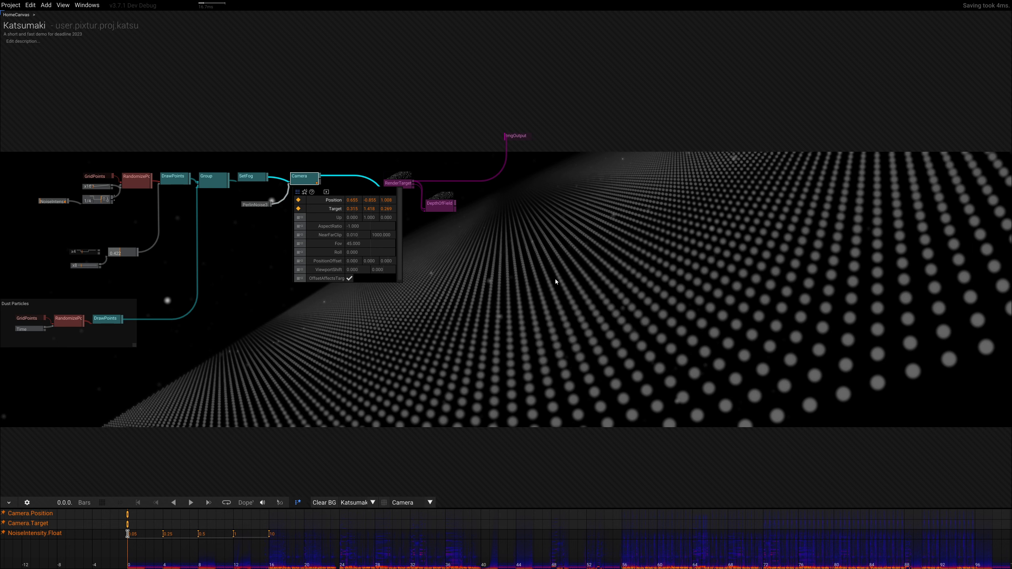
pyautogui.click(623, 270)
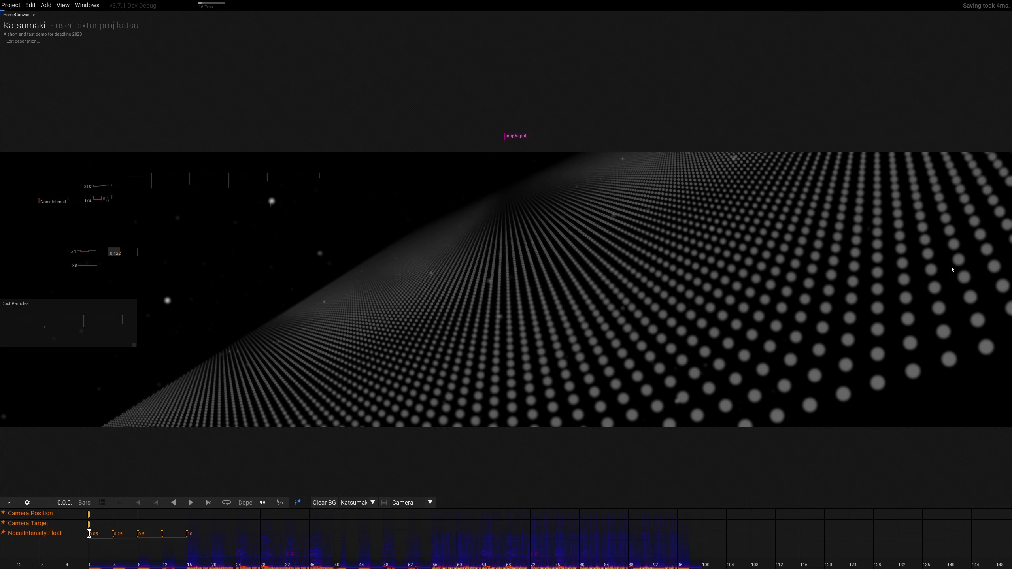
pyautogui.click(784, 269)
pyautogui.click(1011, 268)
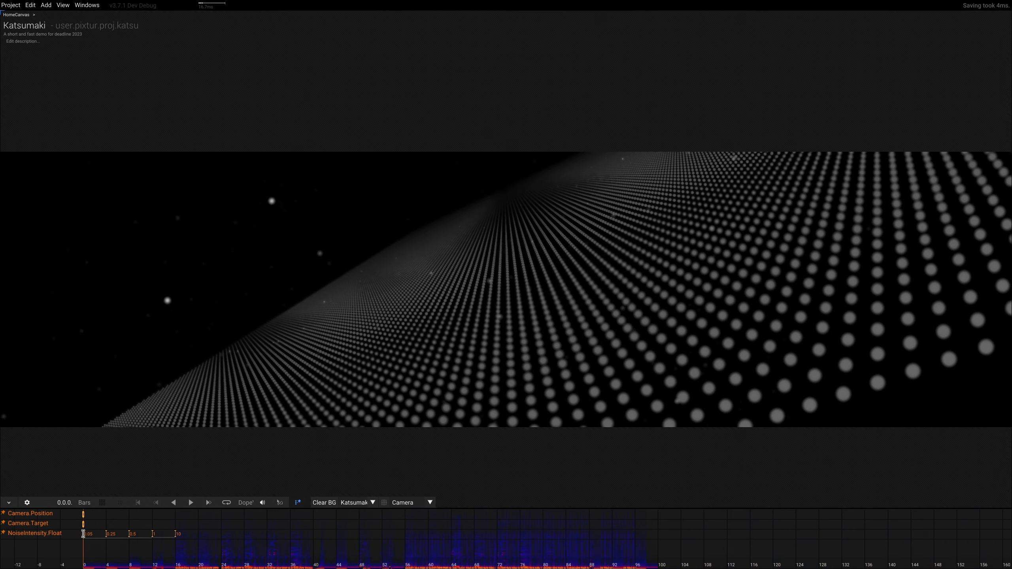
# Fly the Camera to a new opening view where the point grid fills more of the frame with a flatter horizon
pyautogui.click(306, 181)
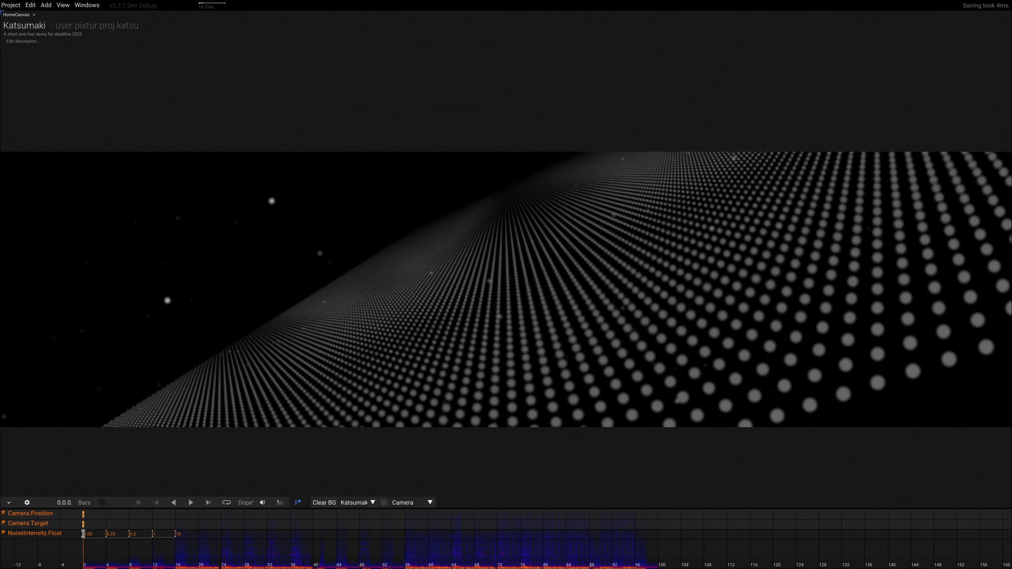
pyautogui.moveTo(547, 324); pyautogui.dragTo(552, 320)
pyautogui.press('s')
pyautogui.press('d')
pyautogui.press('e')
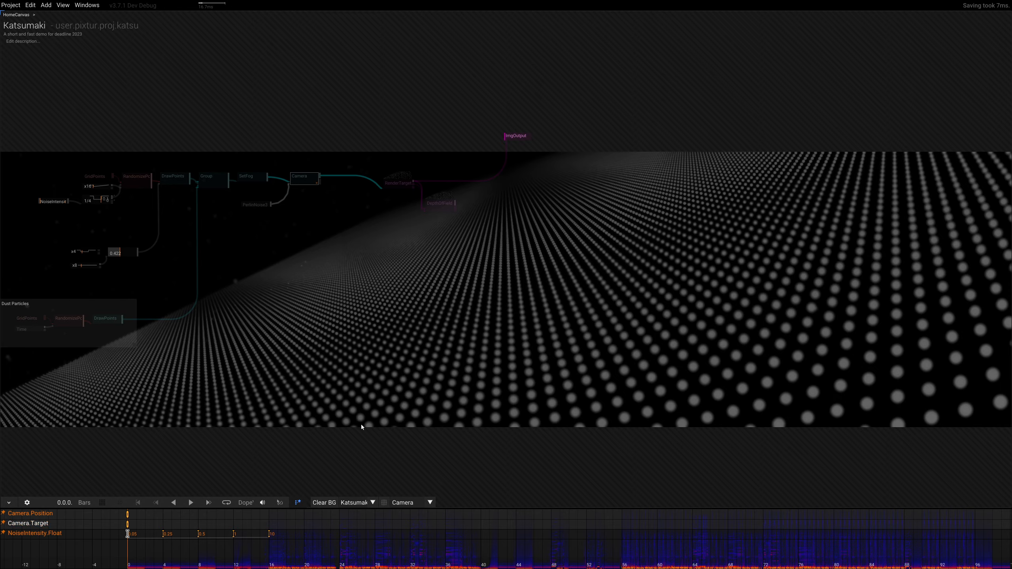
pyautogui.moveTo(498, 280); pyautogui.dragTo(505, 284)
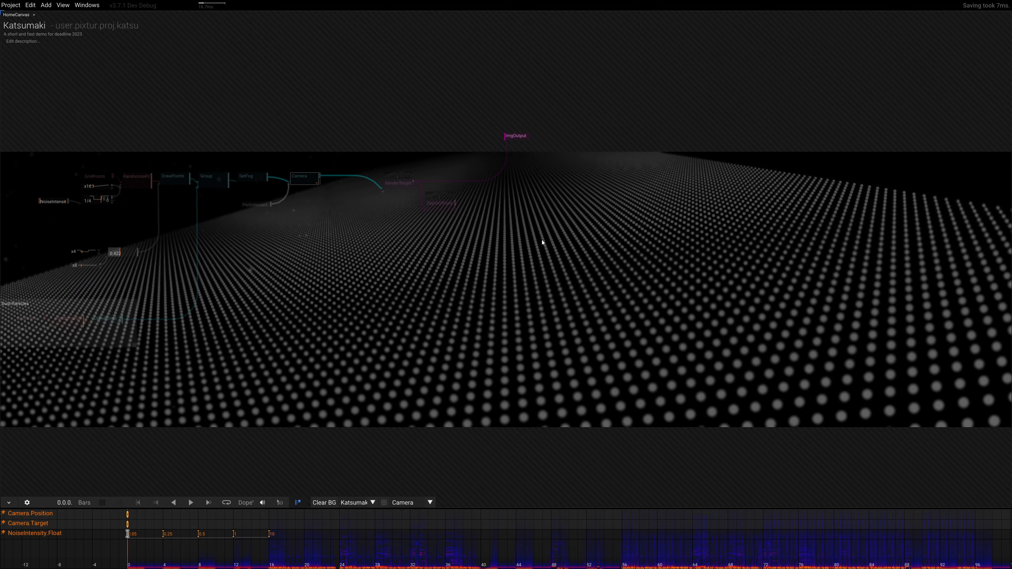
# Set the upper GridPoints operator's CountX to 200 and CountY to 350
pyautogui.click(1011, 240)
pyautogui.scroll(1, 137, 178)
pyautogui.click(77, 179)
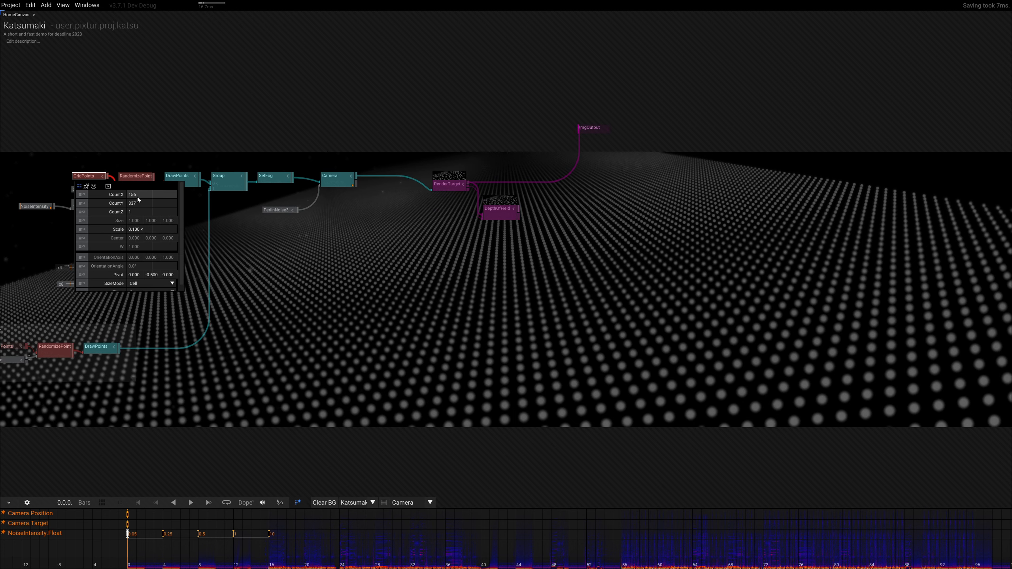
pyautogui.moveTo(136, 194); pyautogui.dragTo(139, 283)
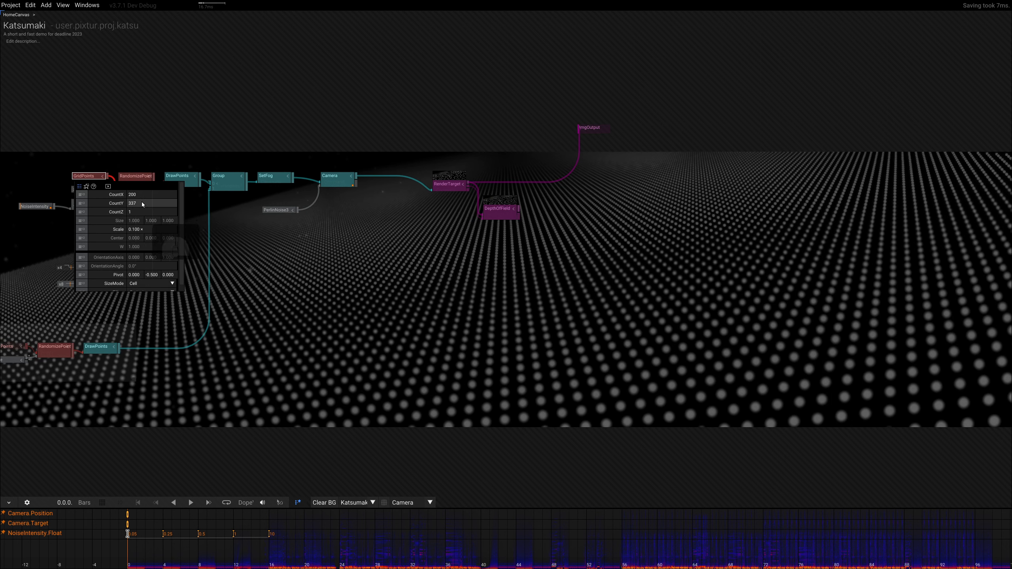
pyautogui.click(150, 202)
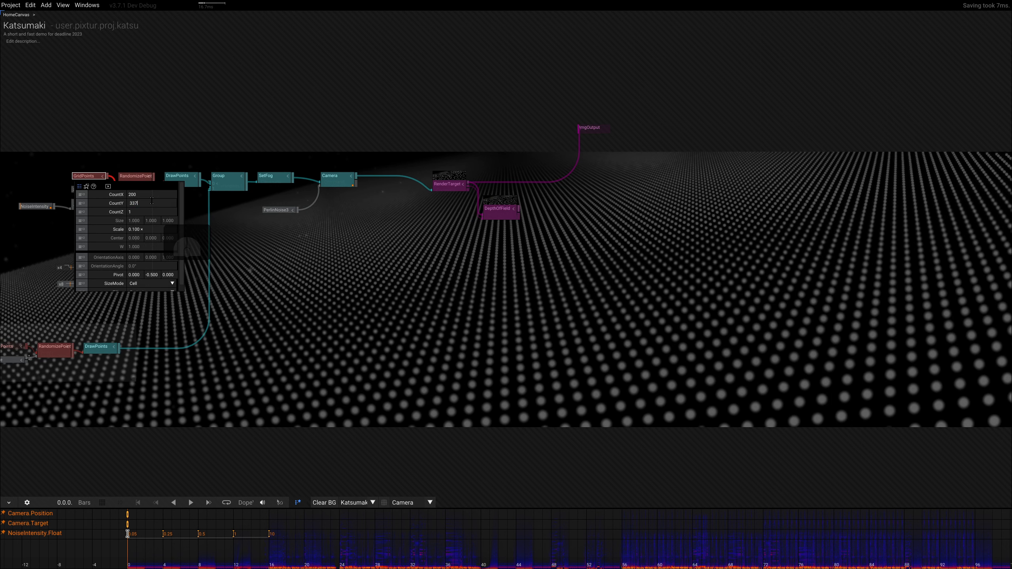
pyautogui.press('BackSpace')
pyautogui.press('BackSpace')
pyautogui.write('50')
pyautogui.press('Return')
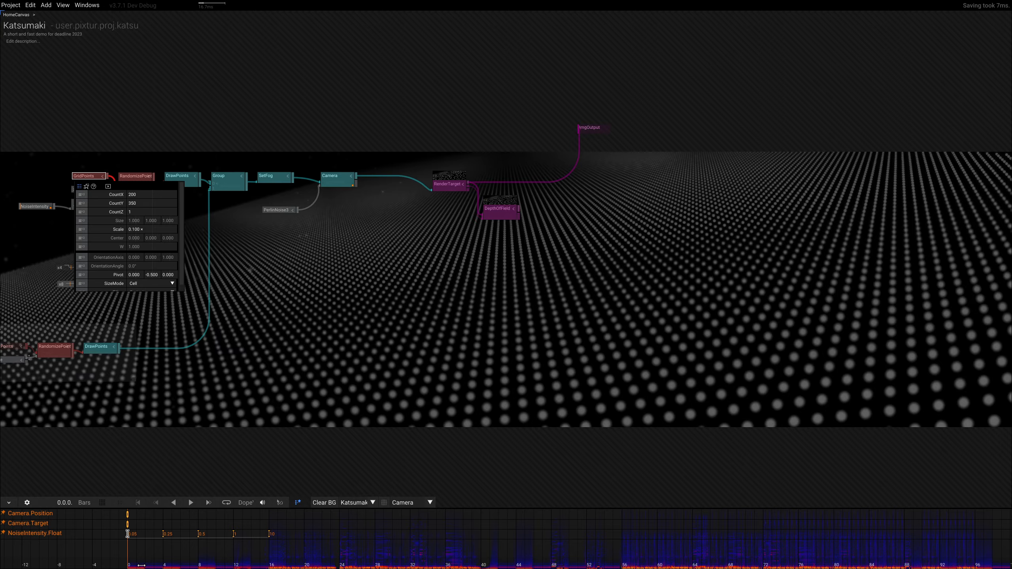
# Move the playhead to 15.3.0 and fly the Camera to an end view with a steeply tilted horizon, keyframing Position and Target
pyautogui.moveTo(129, 566); pyautogui.dragTo(267, 566)
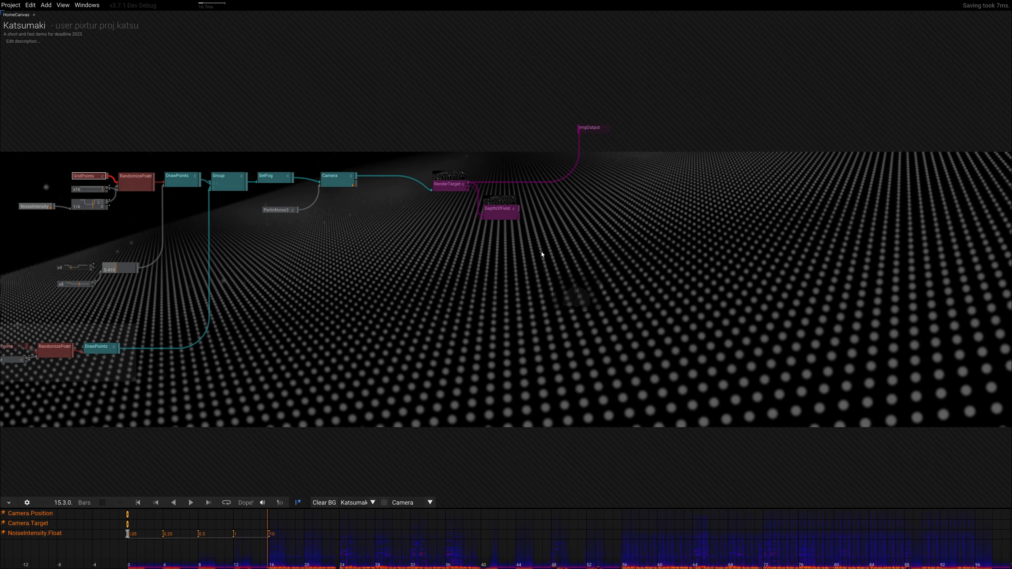
pyautogui.click(334, 183)
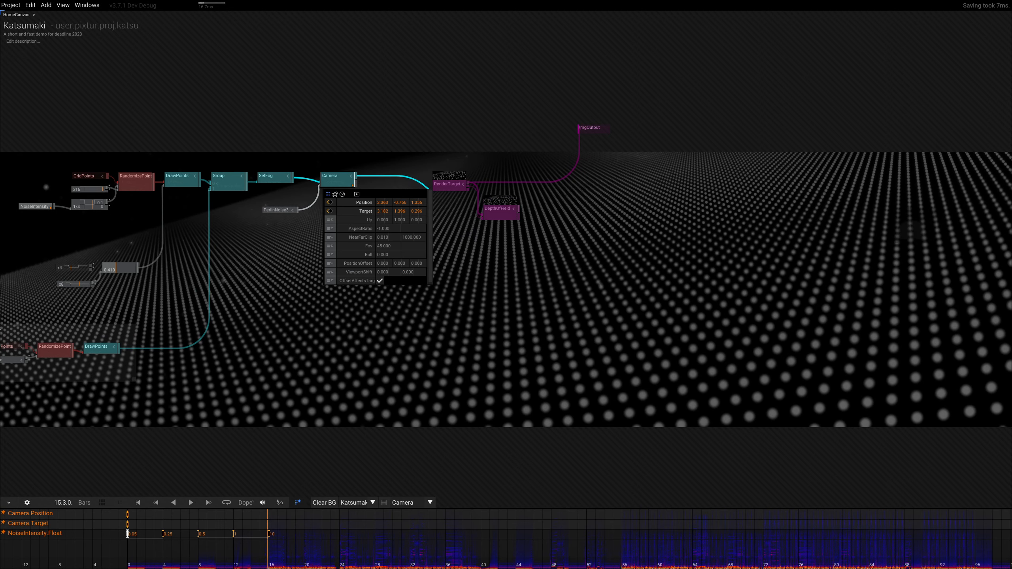
pyautogui.click(1008, 191)
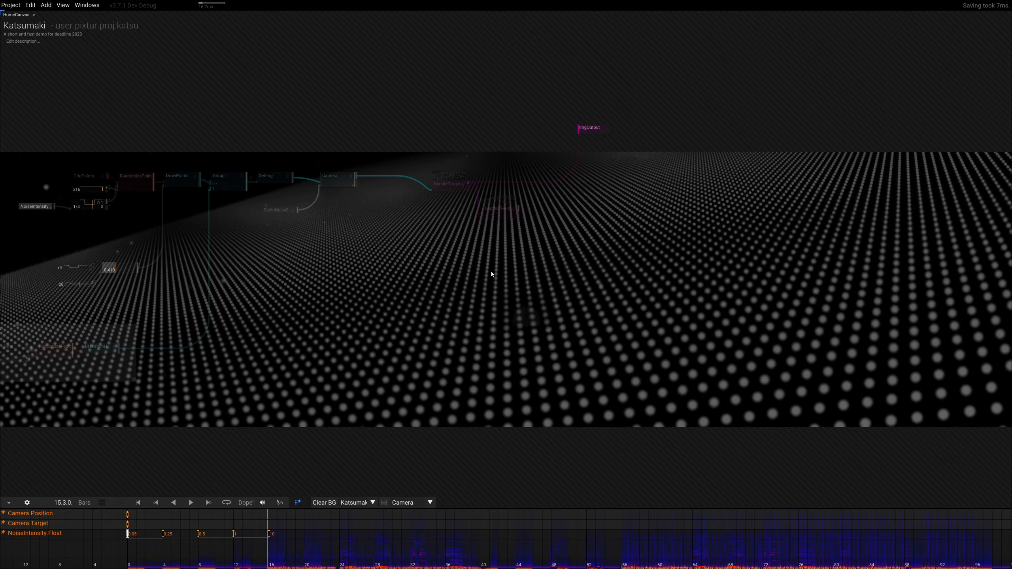
pyautogui.moveTo(462, 274); pyautogui.dragTo(513, 275)
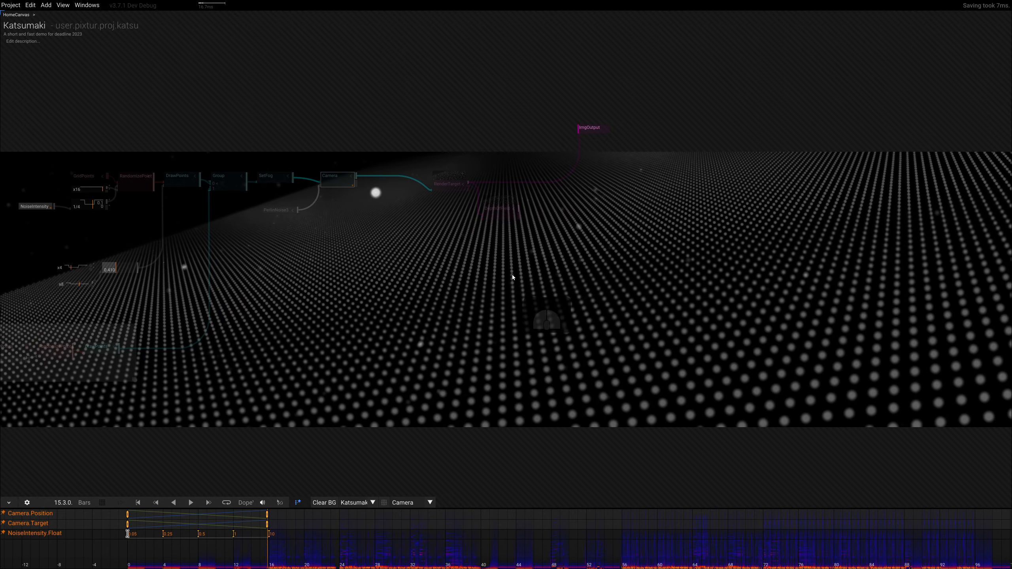
pyautogui.moveTo(456, 291); pyautogui.dragTo(454, 294)
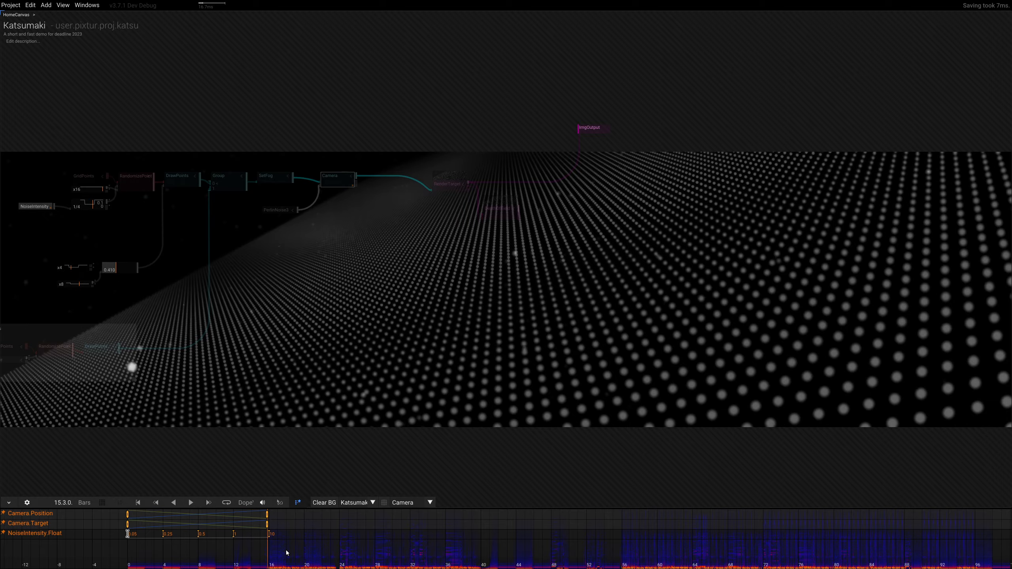
# Return the playhead to 0.0.0 and reframe the opening Camera view so the point grid fills the whole picture without a horizon
pyautogui.moveTo(266, 565); pyautogui.dragTo(127, 563)
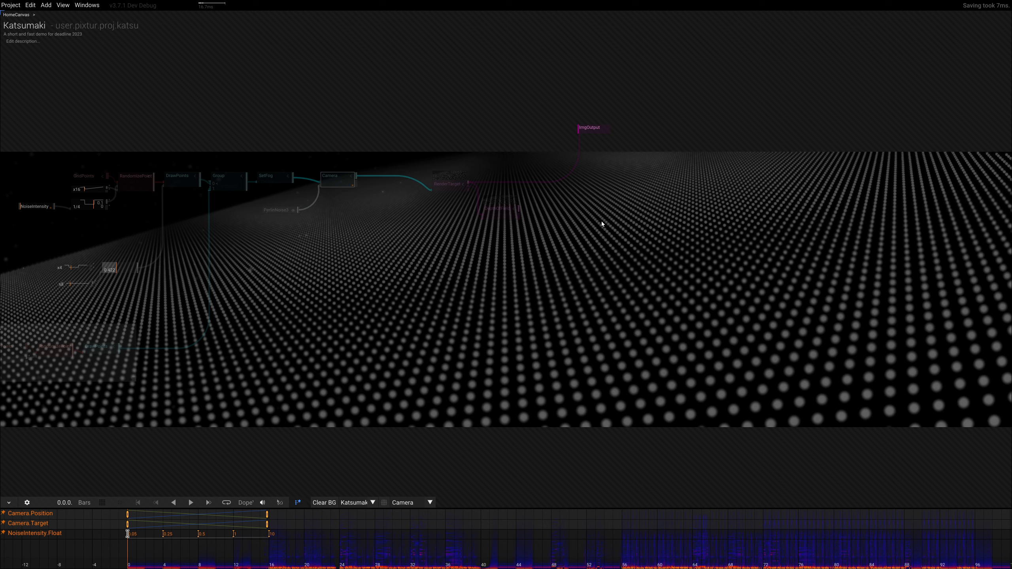
pyautogui.moveTo(601, 222)
pyautogui.mouseDown(button='middle')
pyautogui.moveTo(599, 281)
pyautogui.moveTo(606, 223)
pyautogui.mouseUp(button='middle')
pyautogui.moveTo(608, 216); pyautogui.dragTo(607, 215, button='right')
pyautogui.moveTo(607, 216); pyautogui.dragTo(577, 206)
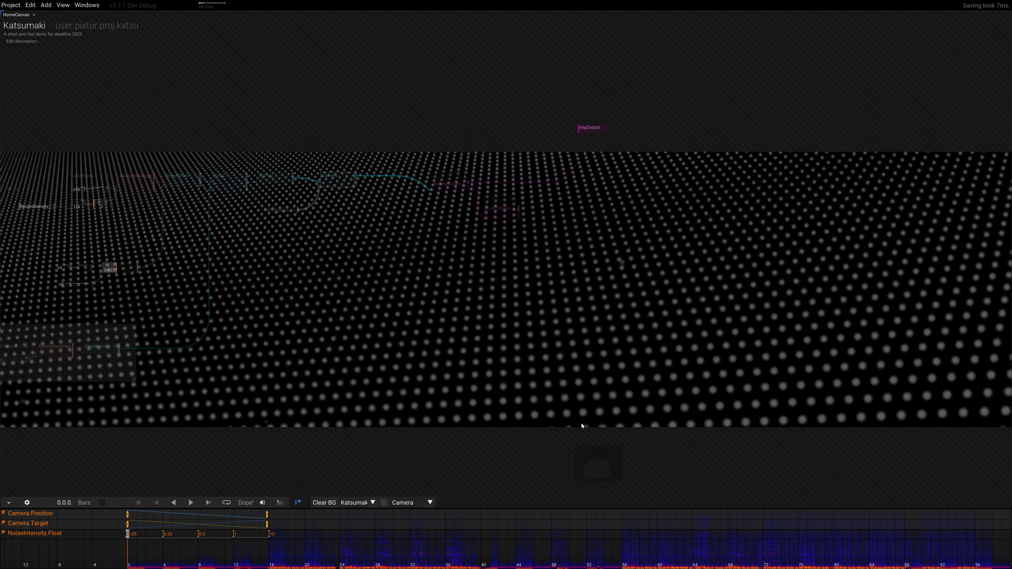
pyautogui.moveTo(618, 375); pyautogui.dragTo(612, 236, button='right')
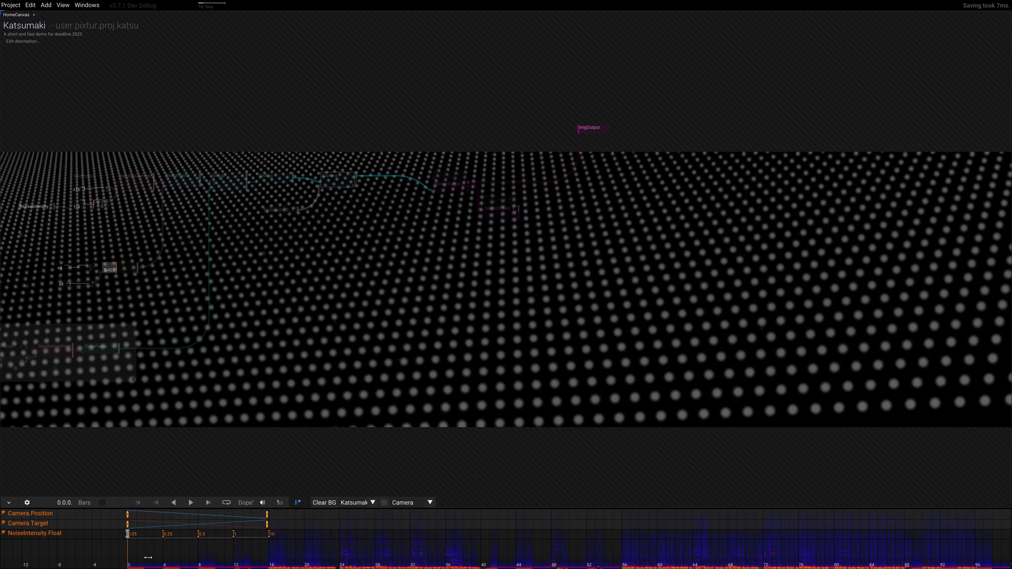
# Scrub the playhead to 18.2.1 and delete the stray Camera Position and Target keyframes there
pyautogui.moveTo(128, 566); pyautogui.dragTo(292, 567)
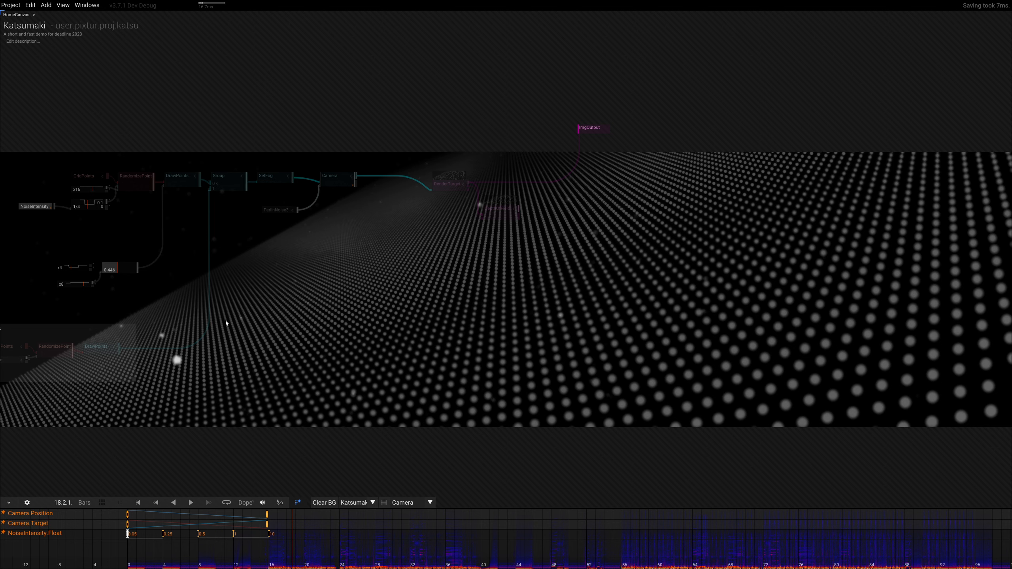
pyautogui.scroll(5, 269, 551)
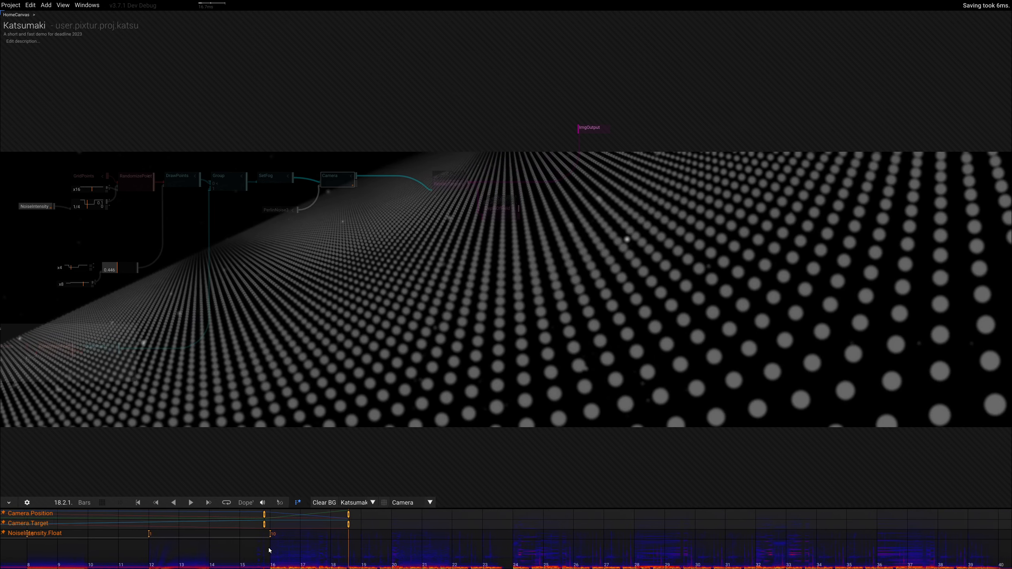
pyautogui.scroll(-6, 269, 551)
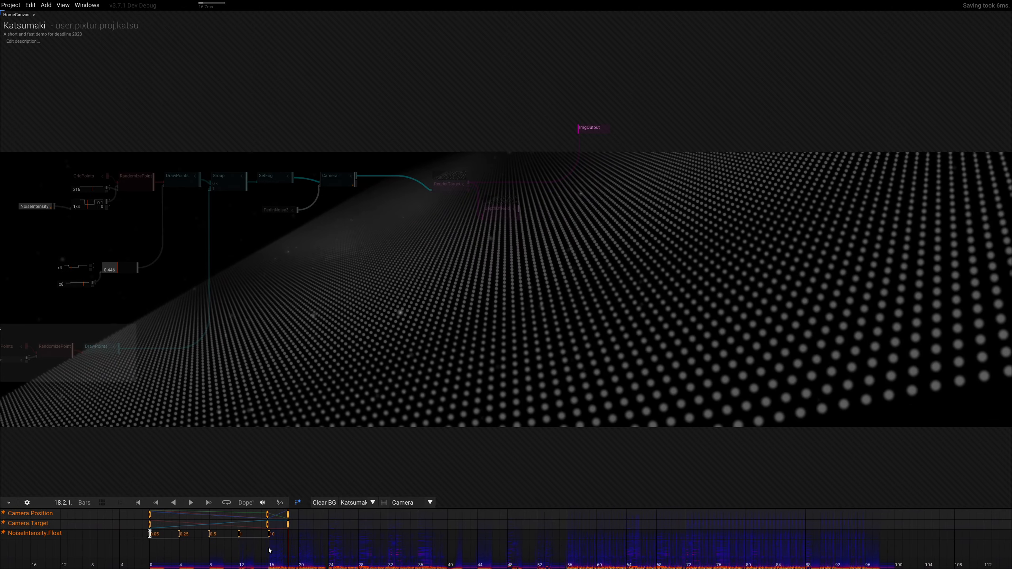
pyautogui.scroll(2, 269, 551)
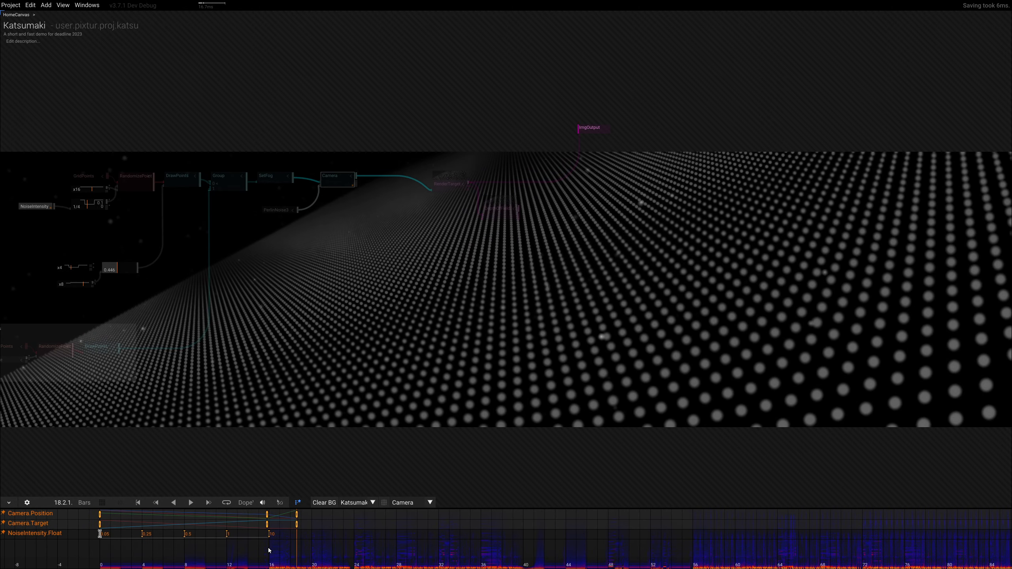
pyautogui.scroll(1, 269, 551)
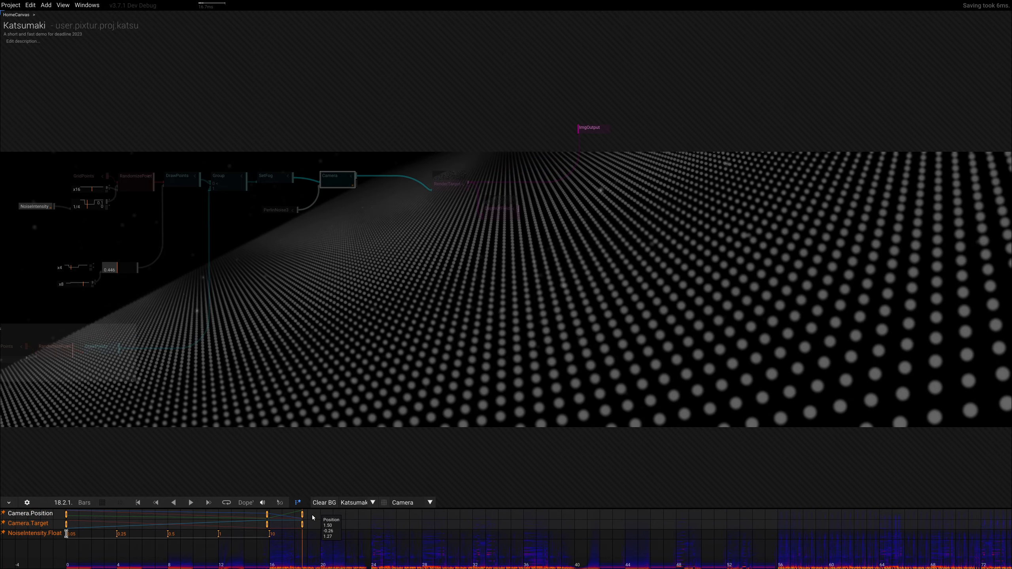
pyautogui.moveTo(312, 513); pyautogui.dragTo(303, 526)
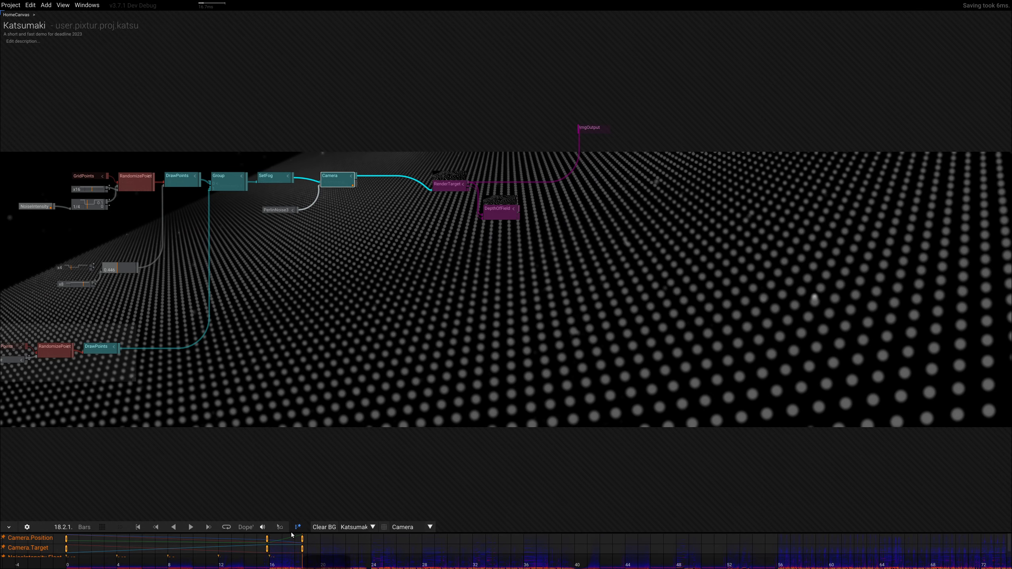
pyautogui.moveTo(293, 513); pyautogui.dragTo(311, 527)
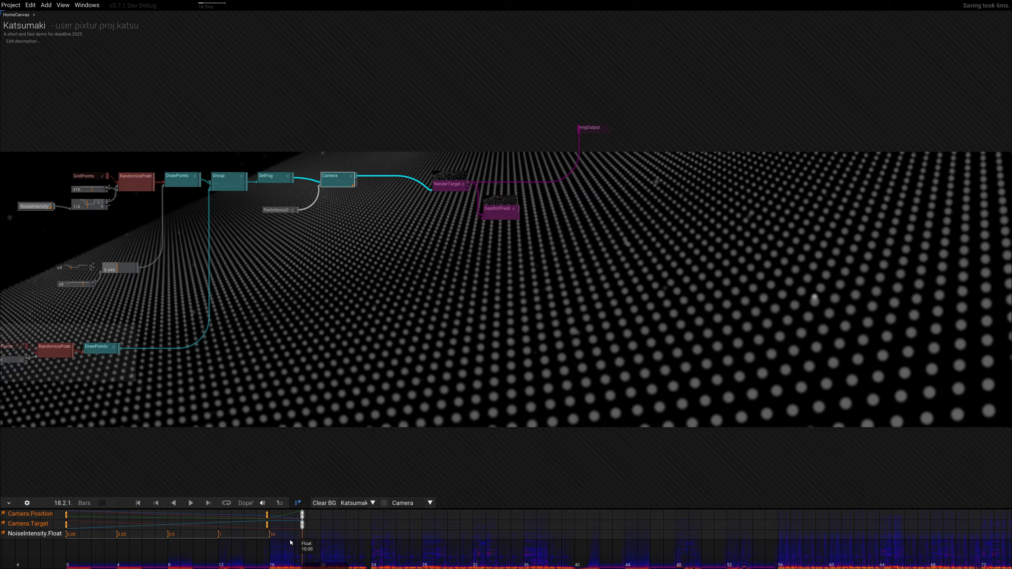
pyautogui.press('Delete')
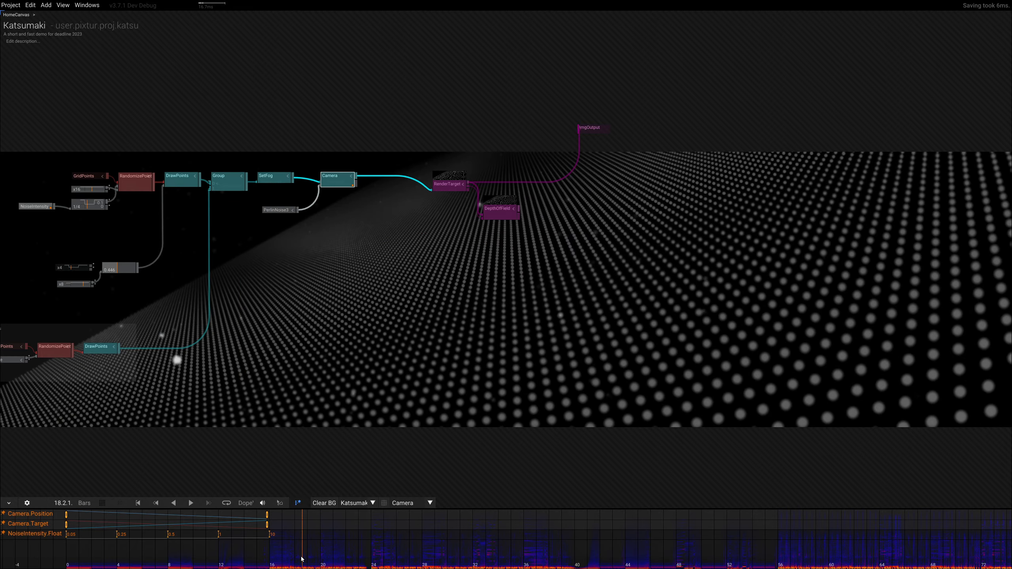
# Place the playhead at 16.0.0 and move the ending Camera Position and Target keyframes onto bar 16
pyautogui.moveTo(302, 561); pyautogui.dragTo(272, 562)
pyautogui.scroll(8, 268, 545)
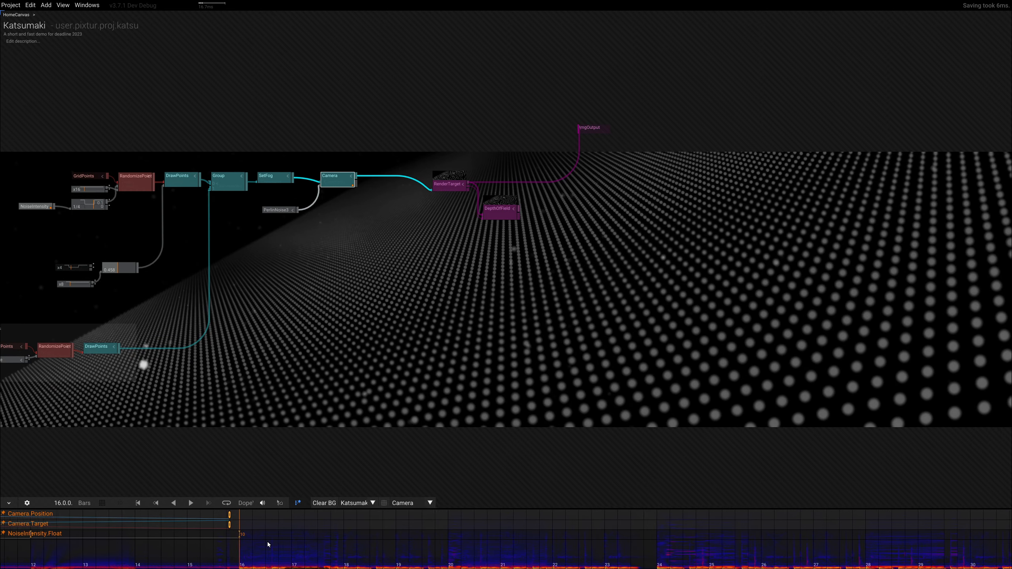
pyautogui.scroll(-8, 266, 551)
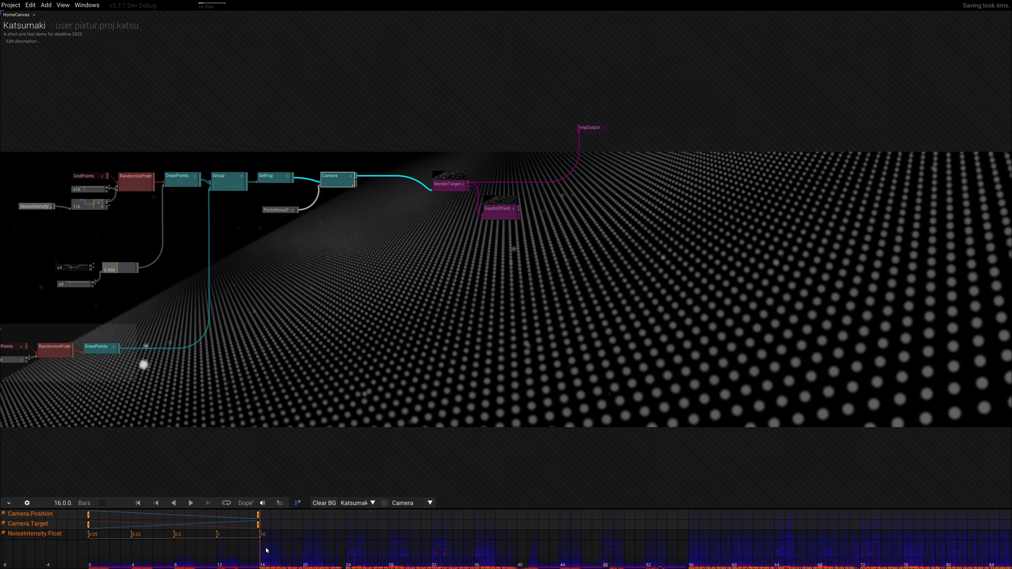
pyautogui.scroll(1, 267, 552)
pyautogui.moveTo(261, 514); pyautogui.dragTo(253, 526)
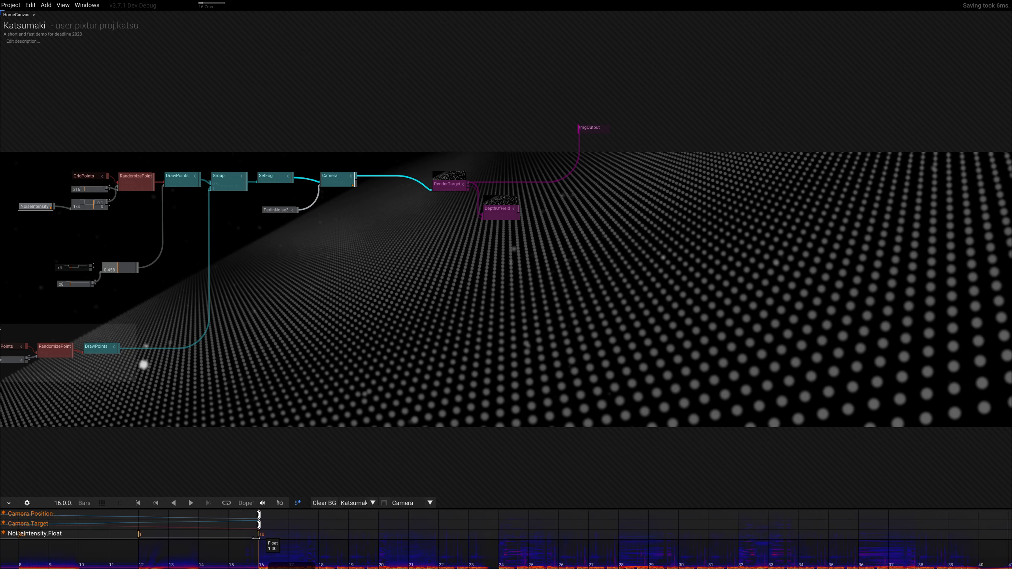
pyautogui.scroll(5, 255, 563)
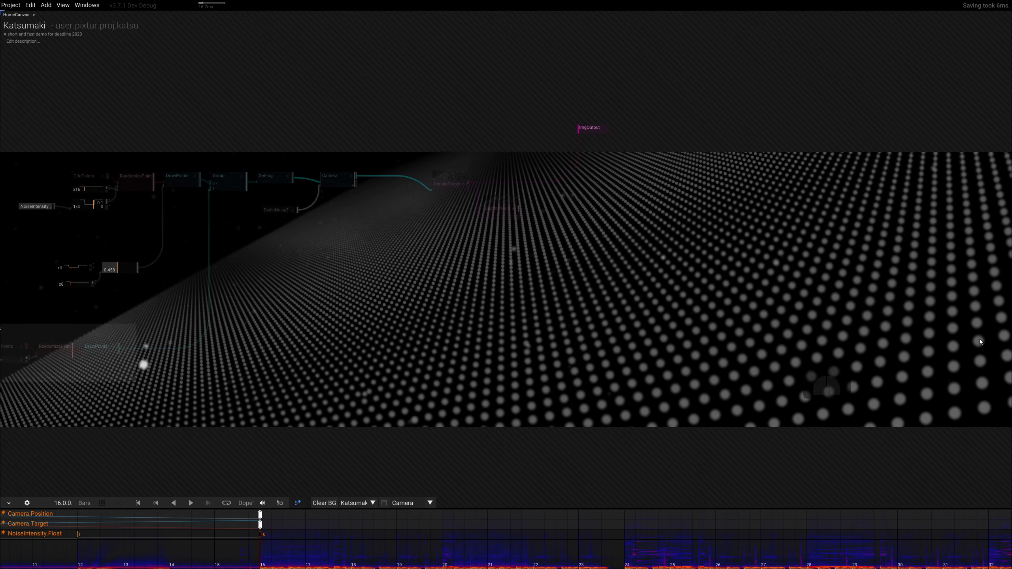
# Fly the Camera at bar 16 to a more distant view with the grid on the right and empty black space on the left
pyautogui.moveTo(327, 353); pyautogui.dragTo(594, 342, button='right')
pyautogui.moveTo(454, 354); pyautogui.dragTo(499, 326, button='right')
pyautogui.moveTo(439, 341)
pyautogui.mouseDown()
pyautogui.moveTo(448, 349)
pyautogui.moveTo(443, 339)
pyautogui.mouseUp()
pyautogui.moveTo(436, 348); pyautogui.dragTo(402, 352, button='right')
pyautogui.moveTo(622, 354); pyautogui.dragTo(424, 355, button='right')
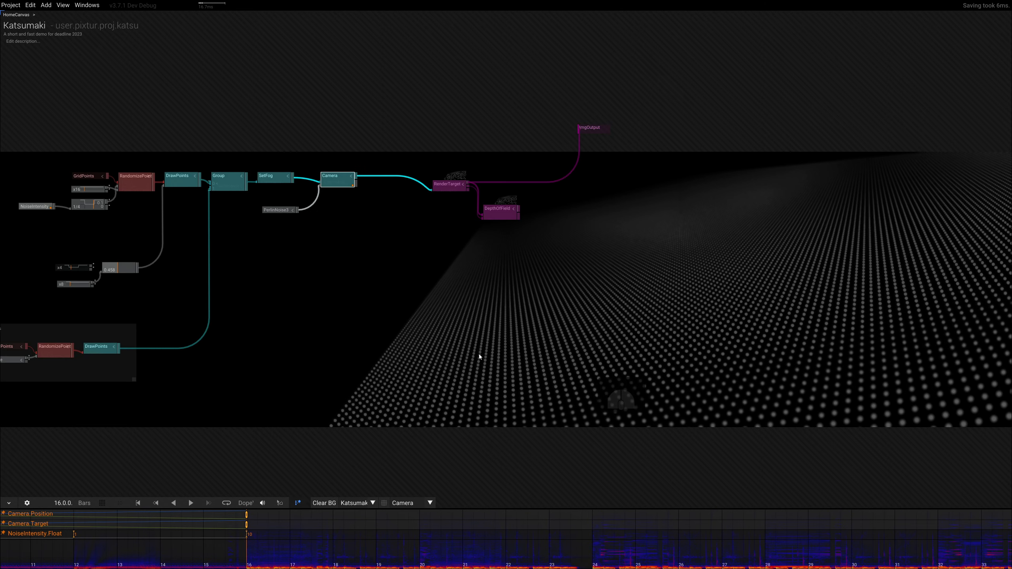
pyautogui.moveTo(319, 354); pyautogui.dragTo(115, 272, button='right')
pyautogui.moveTo(205, 247); pyautogui.dragTo(279, 283, button='right')
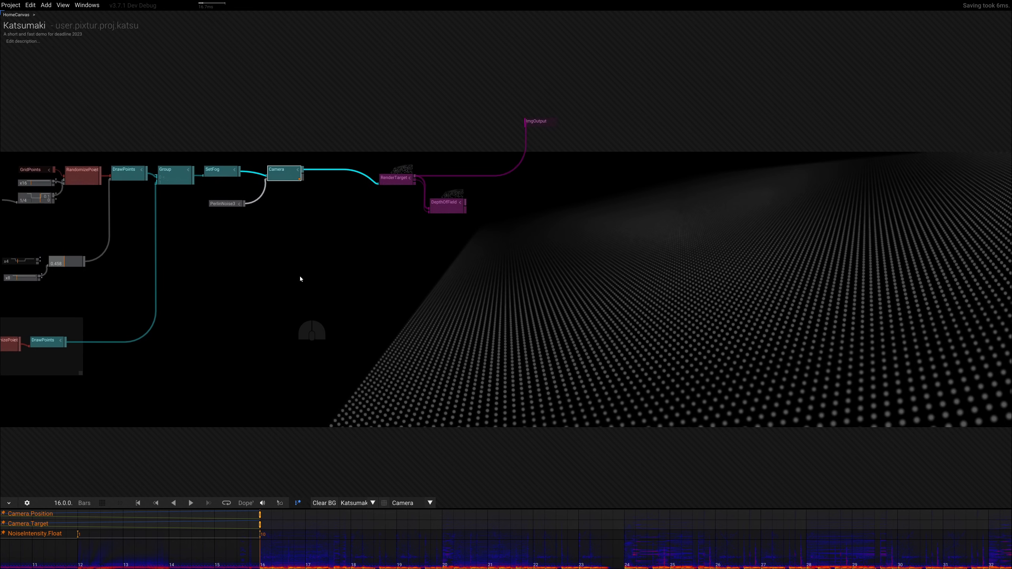
# Switch to the katsumaki design in Figma, delete the grey rectangle covering the artwork in Frame 2, and select the 葛巻 title text
pyautogui.hotkey('alt', 'Tab')
pyautogui.hotkey('alt', 'shift', 'Tab')
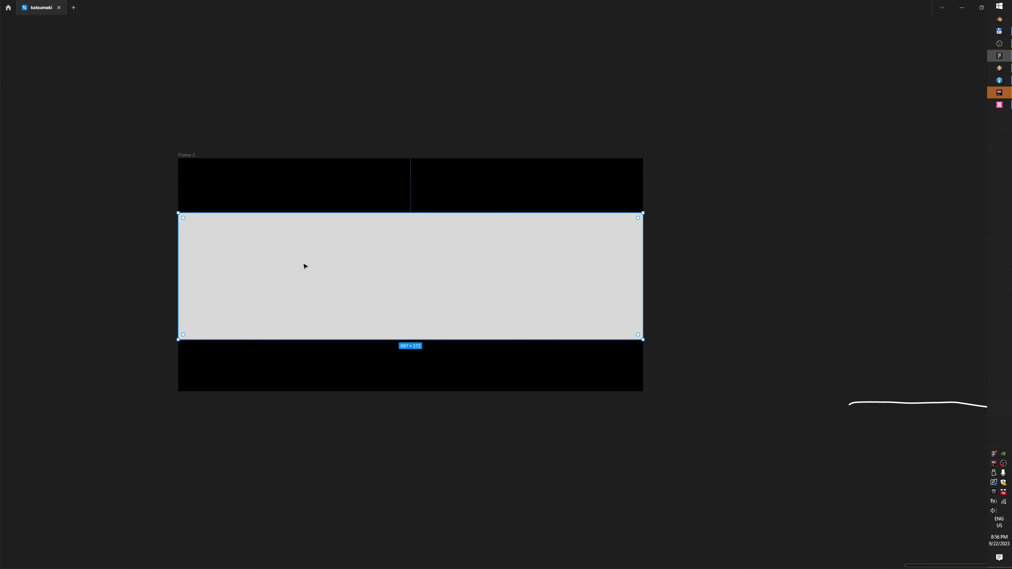
pyautogui.moveTo(222, 272); pyautogui.dragTo(831, 242)
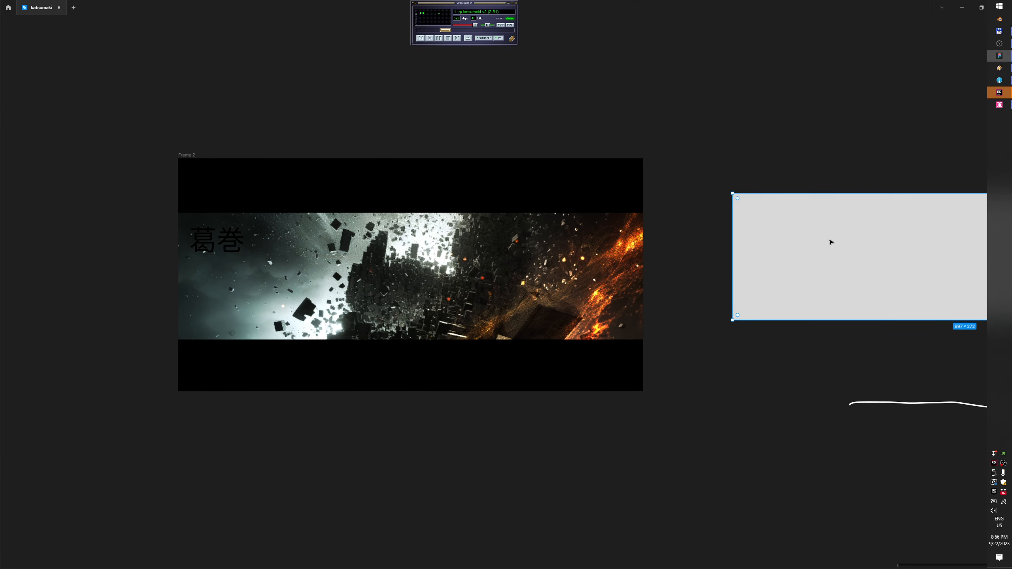
pyautogui.press('Delete')
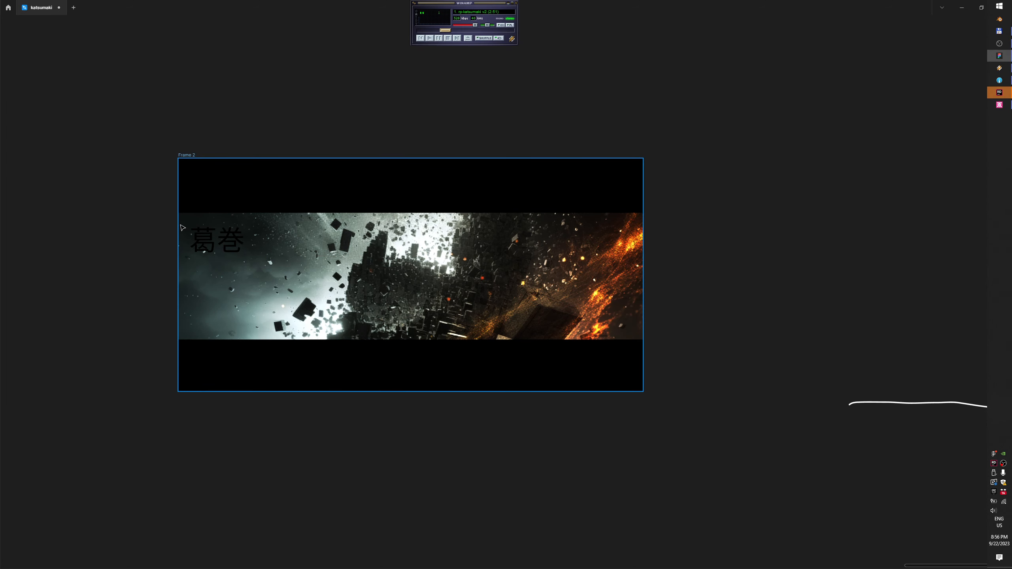
pyautogui.click(219, 235)
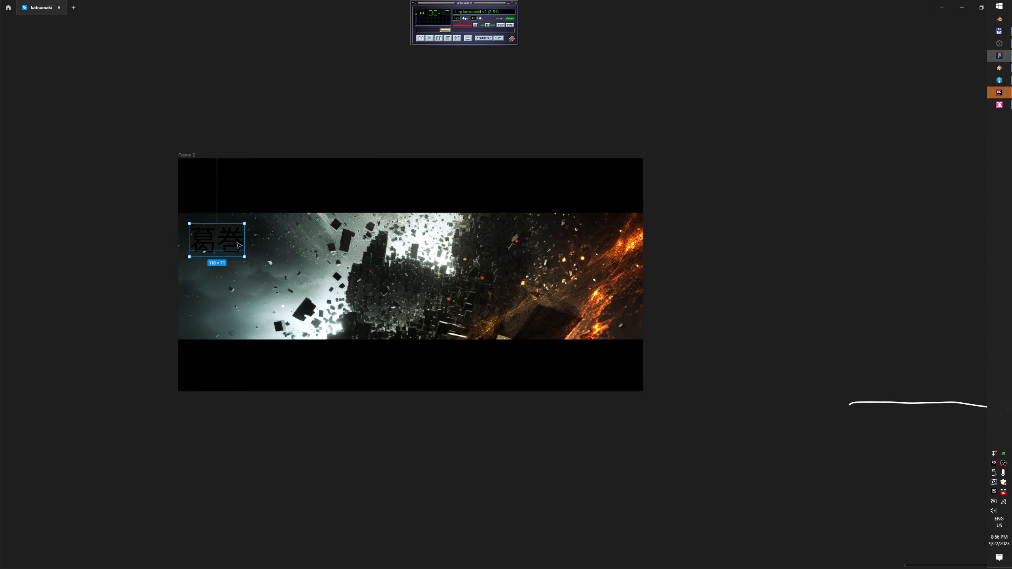
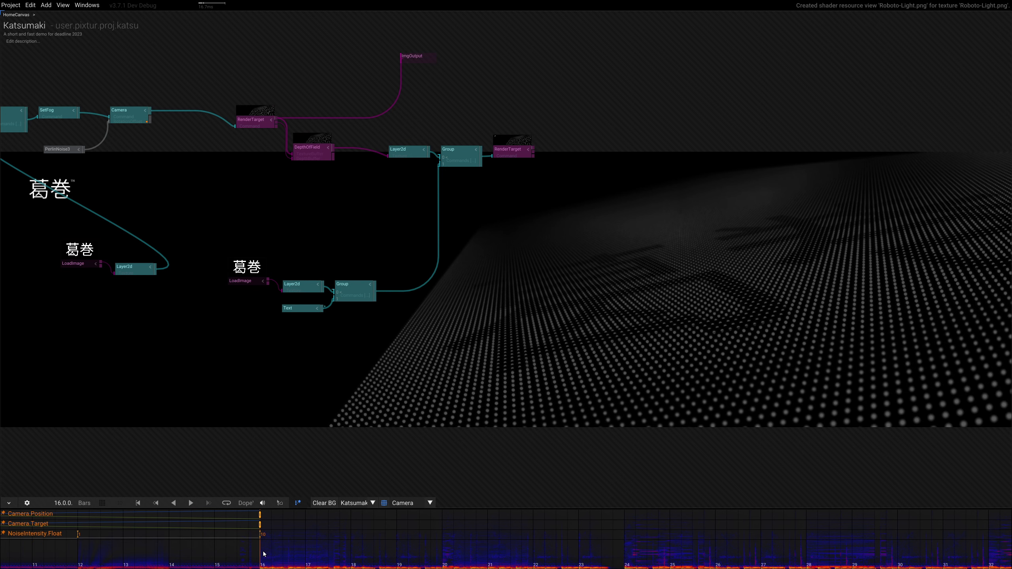
# Scrub back through the bars before 16 to review the camera move and place the playhead at 2.0.0
pyautogui.click(36, 560)
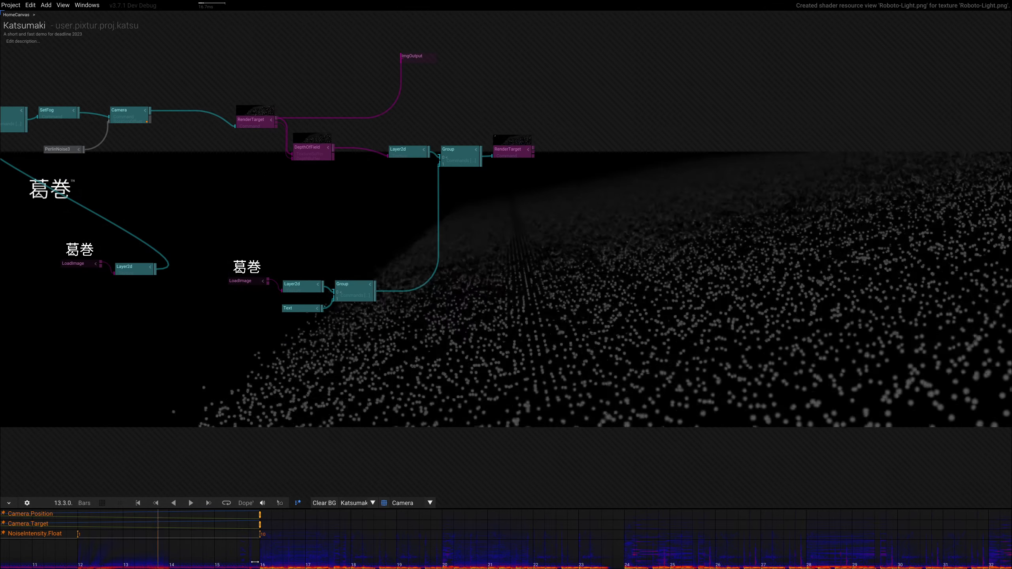
pyautogui.moveTo(255, 563); pyautogui.dragTo(114, 566)
pyautogui.scroll(-4, 116, 559)
pyautogui.moveTo(116, 558); pyautogui.dragTo(339, 559, button='right')
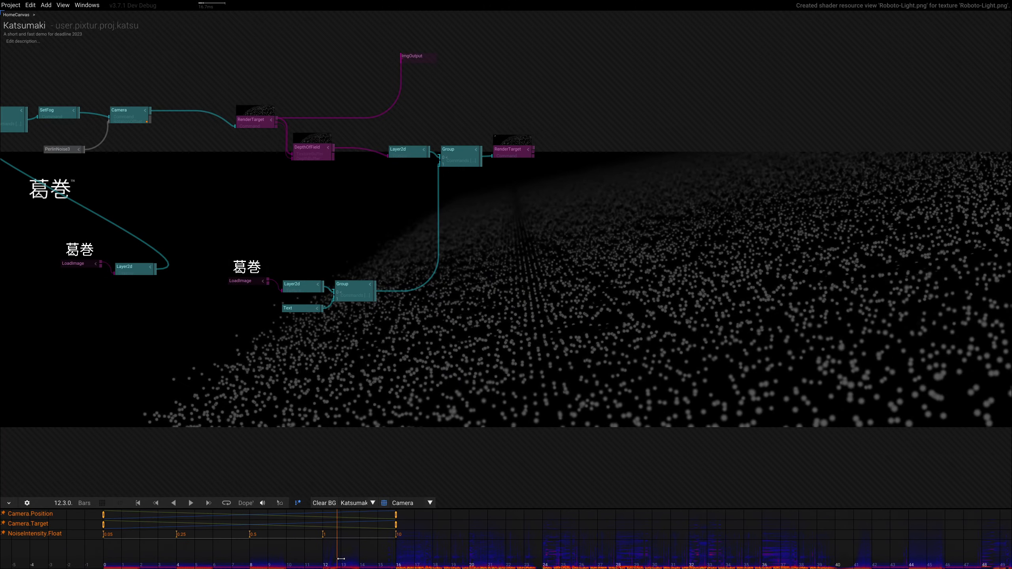
pyautogui.moveTo(338, 563); pyautogui.dragTo(141, 564)
# Try fading out the 葛巻 title by lowering the Color alpha of its Layer2d, and restore it to fully opaque
pyautogui.click(351, 290)
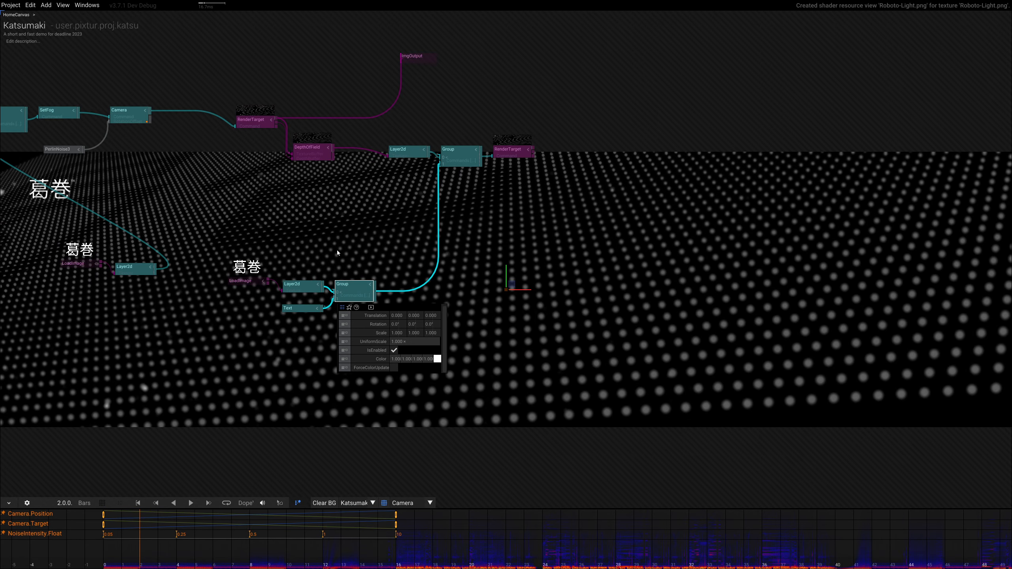
pyautogui.scroll(-3, 225, 193)
pyautogui.moveTo(224, 193); pyautogui.dragTo(658, 127, button='right')
pyautogui.scroll(4, 699, 176)
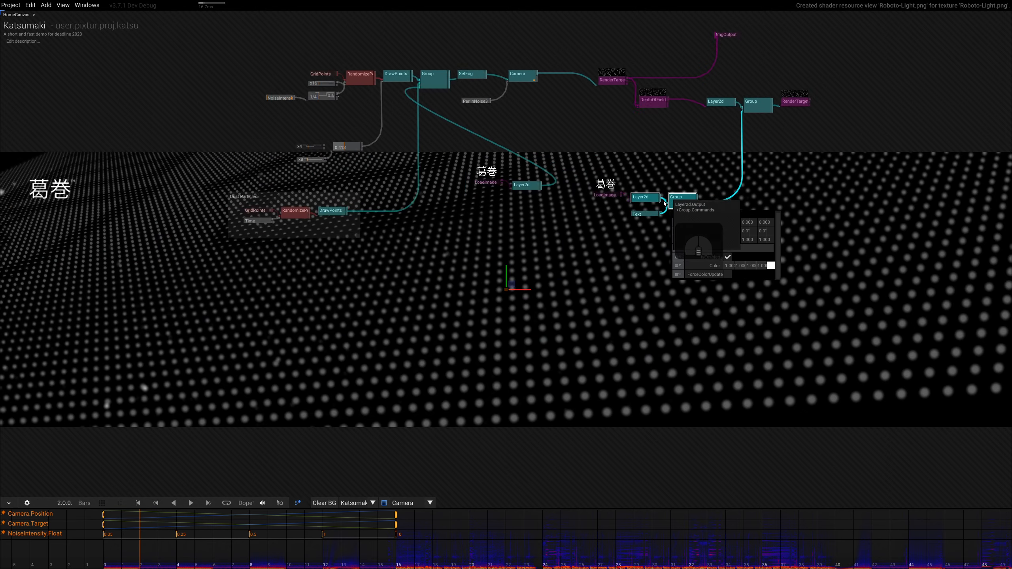
pyautogui.scroll(-4, 664, 201)
pyautogui.click(646, 197)
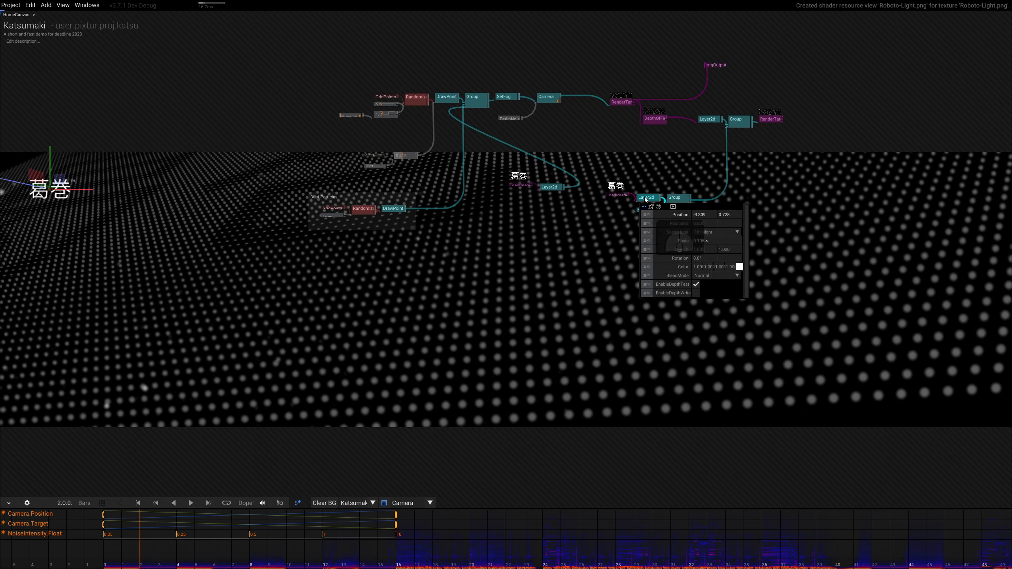
pyautogui.click(740, 267)
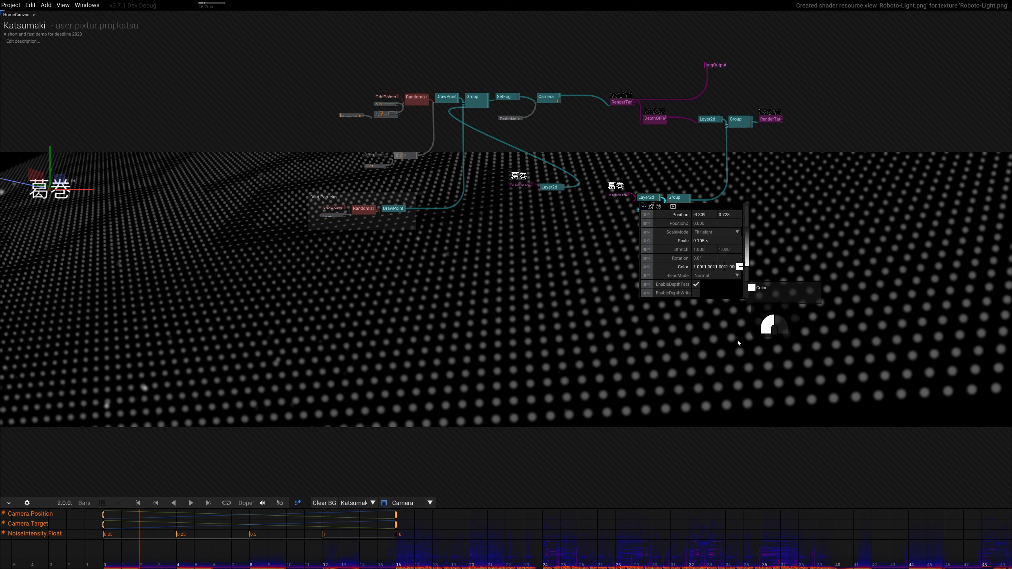
pyautogui.moveTo(740, 267); pyautogui.dragTo(736, 310)
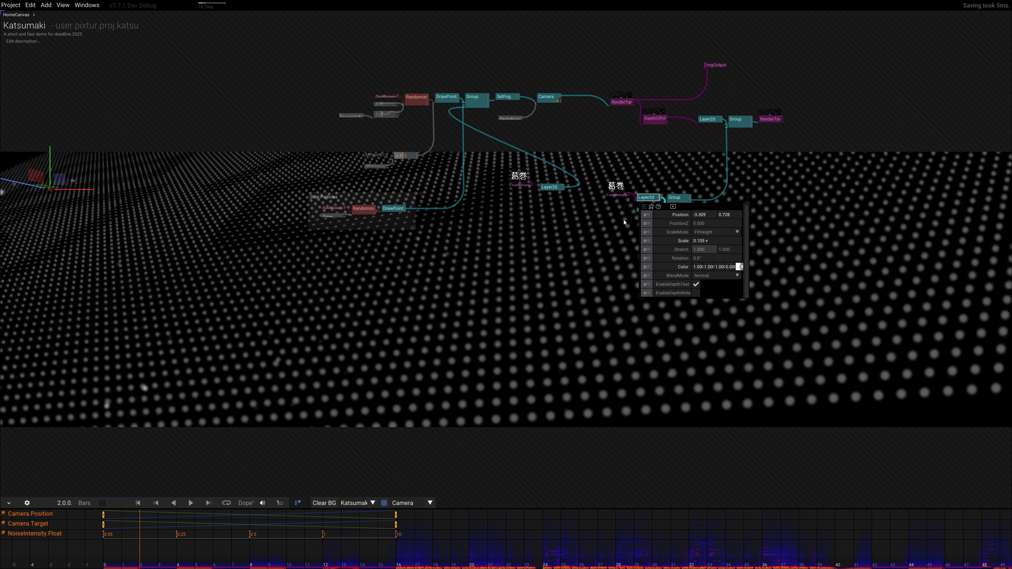
pyautogui.moveTo(741, 268); pyautogui.dragTo(740, 179)
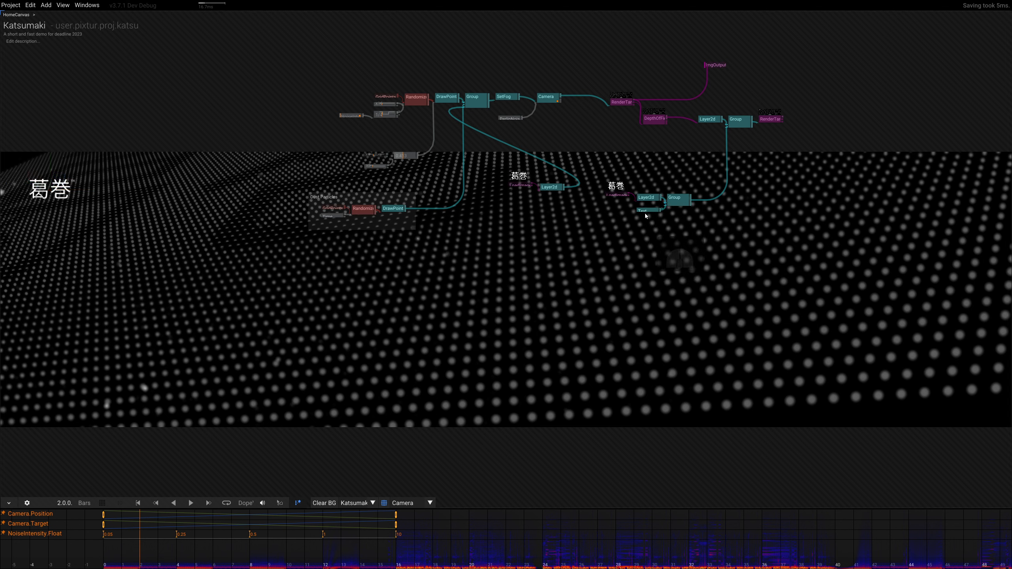
# Animate the Color of the Group combining the title Layer2d and Text, with opaque white keyframes at 2.0.0 and 8.0.0
pyautogui.click(678, 199)
pyautogui.moveTo(769, 263); pyautogui.dragTo(757, 241)
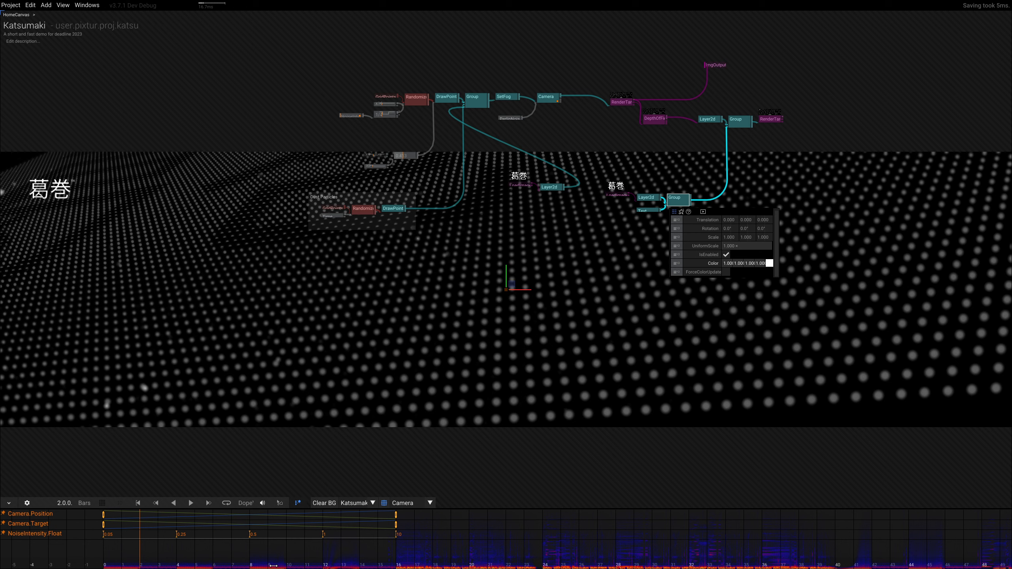
pyautogui.keyDown('alt'); pyautogui.click(675, 264); pyautogui.keyUp('alt')
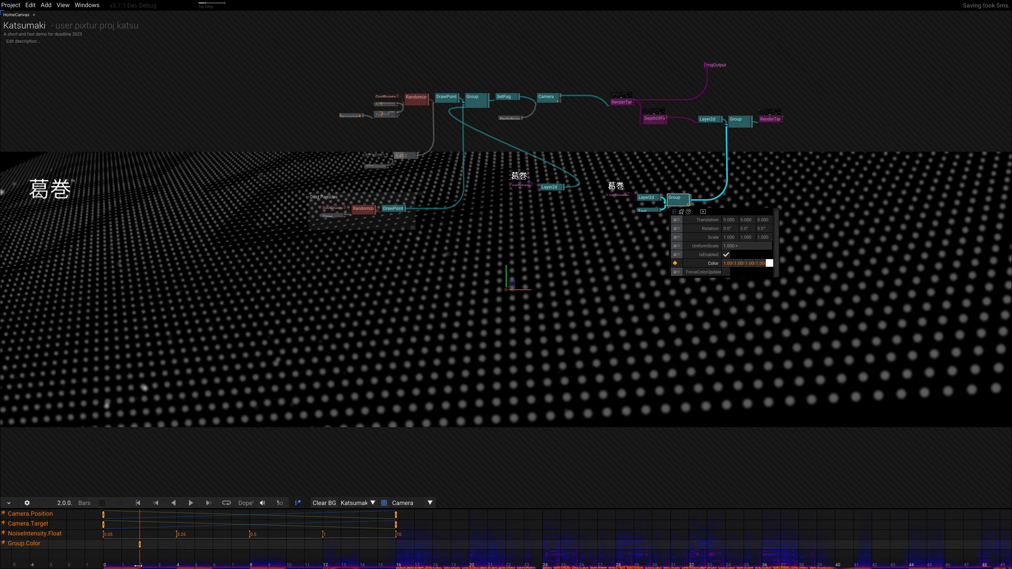
pyautogui.moveTo(139, 565); pyautogui.dragTo(249, 567)
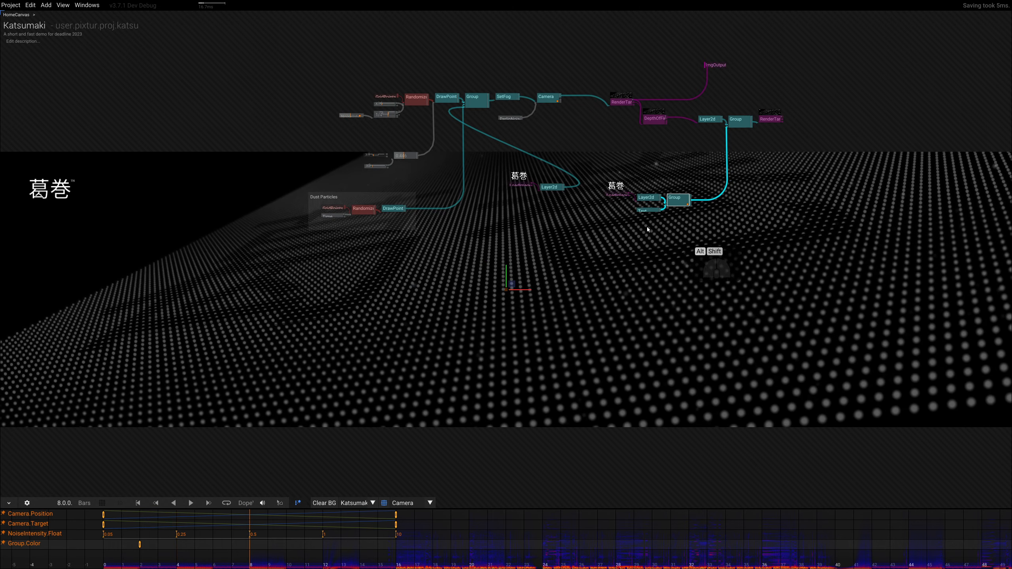
pyautogui.click(680, 200)
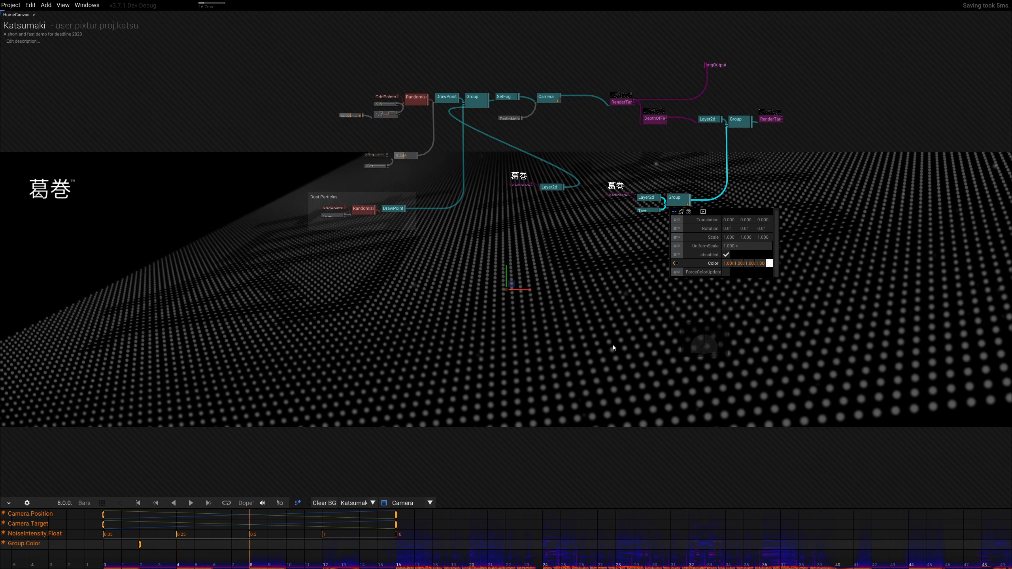
pyautogui.click(250, 545)
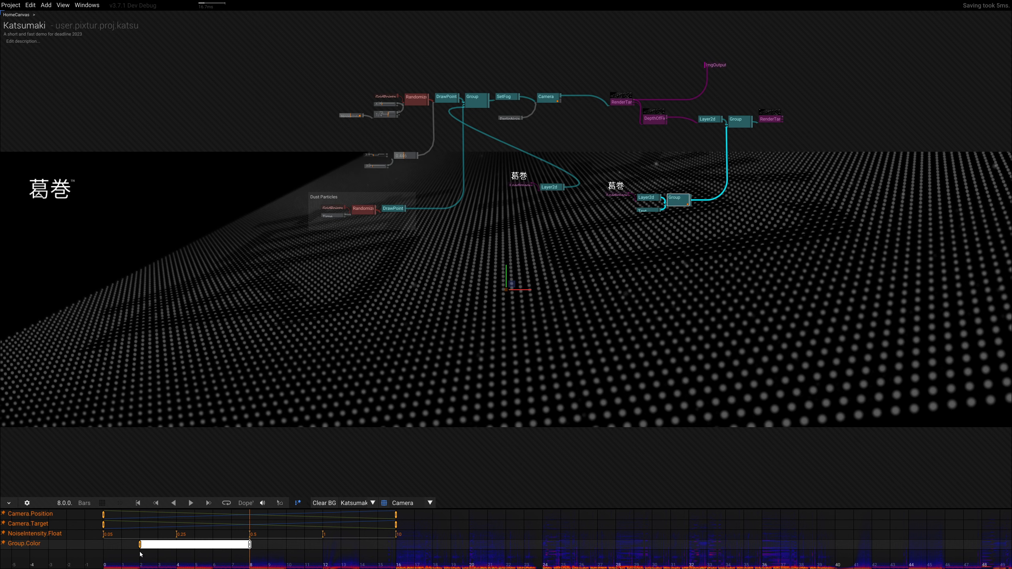
# Add a fully transparent Group Color keyframe at 1.2.1 for the title's fade-in and nudge it closer to the bar 2 keyframe
pyautogui.click(133, 563)
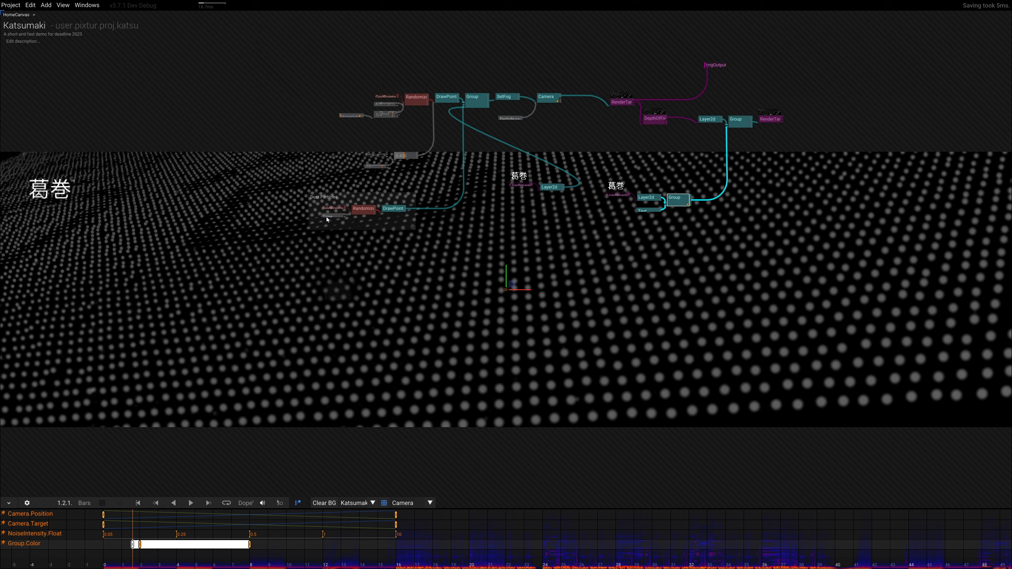
pyautogui.click(678, 199)
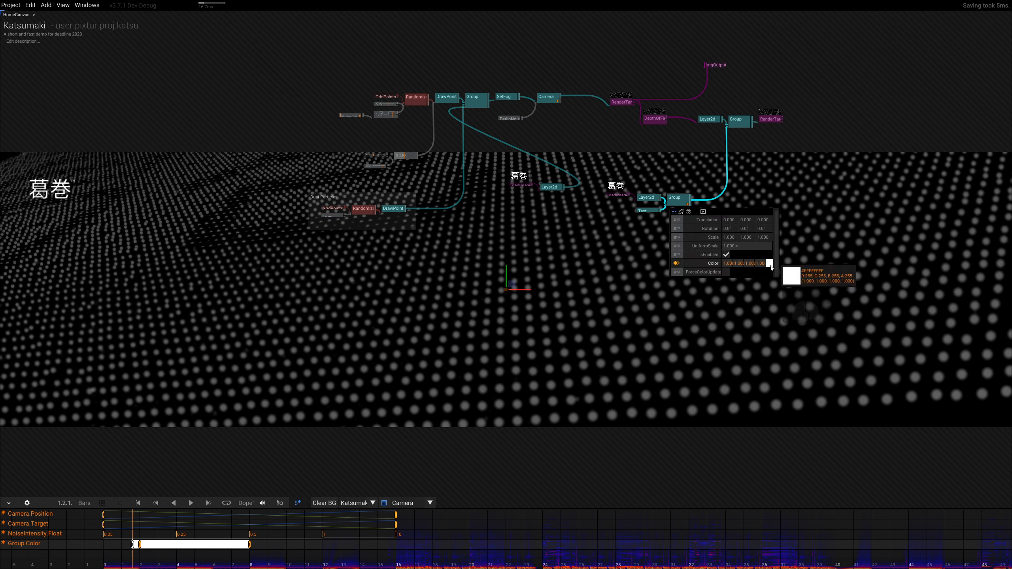
pyautogui.moveTo(771, 266); pyautogui.dragTo(781, 347)
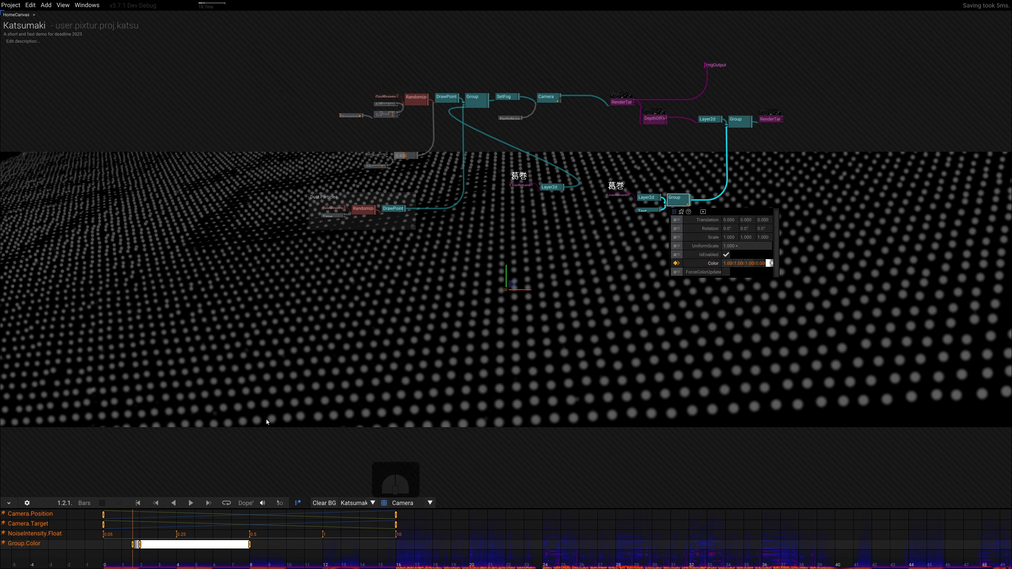
pyautogui.click(132, 544)
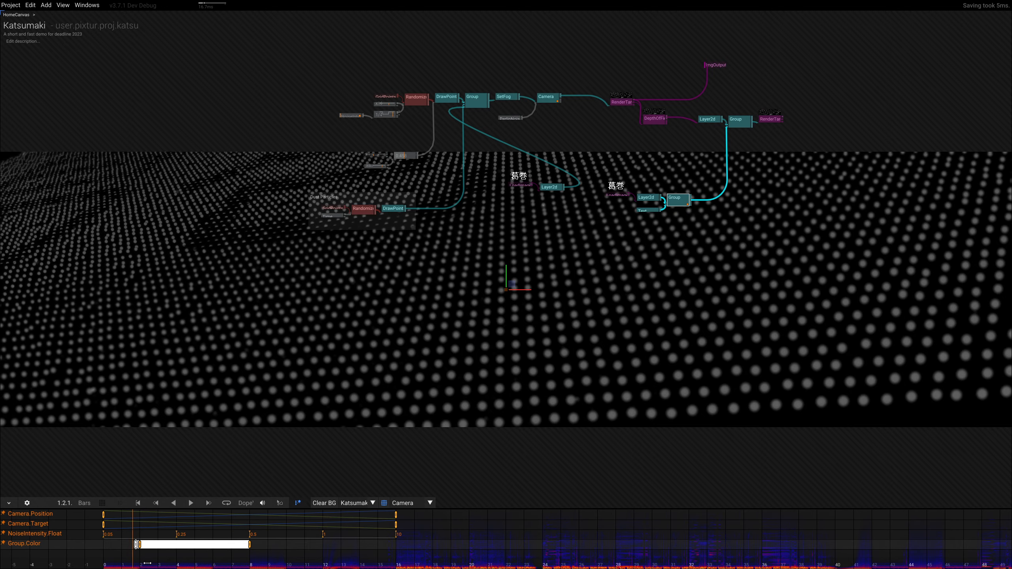
# Play the demo from the start with the interface and node graph out of view to review the title's fade-in
pyautogui.moveTo(147, 563); pyautogui.dragTo(102, 565)
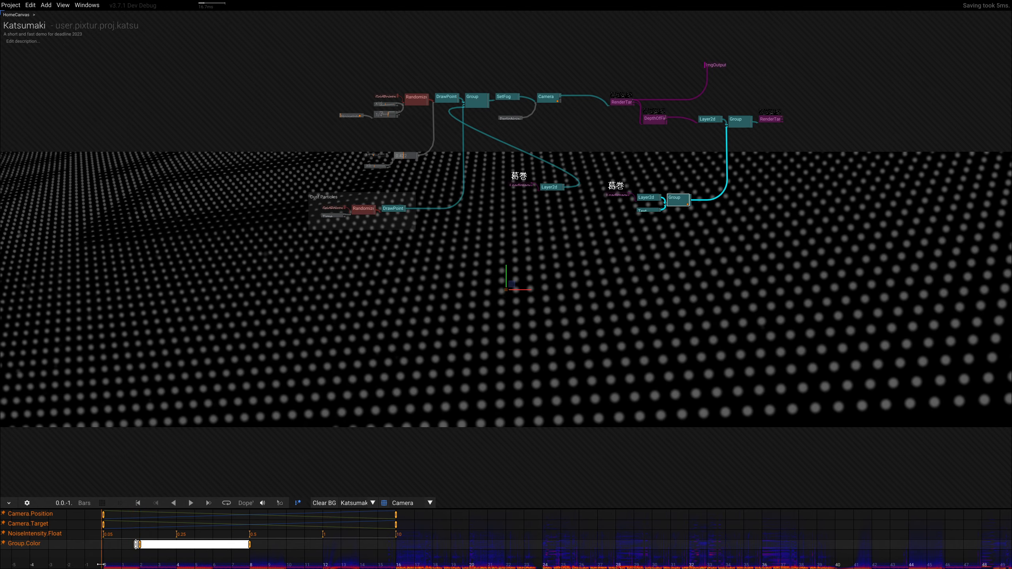
pyautogui.hotkey('shift', 'Escape')
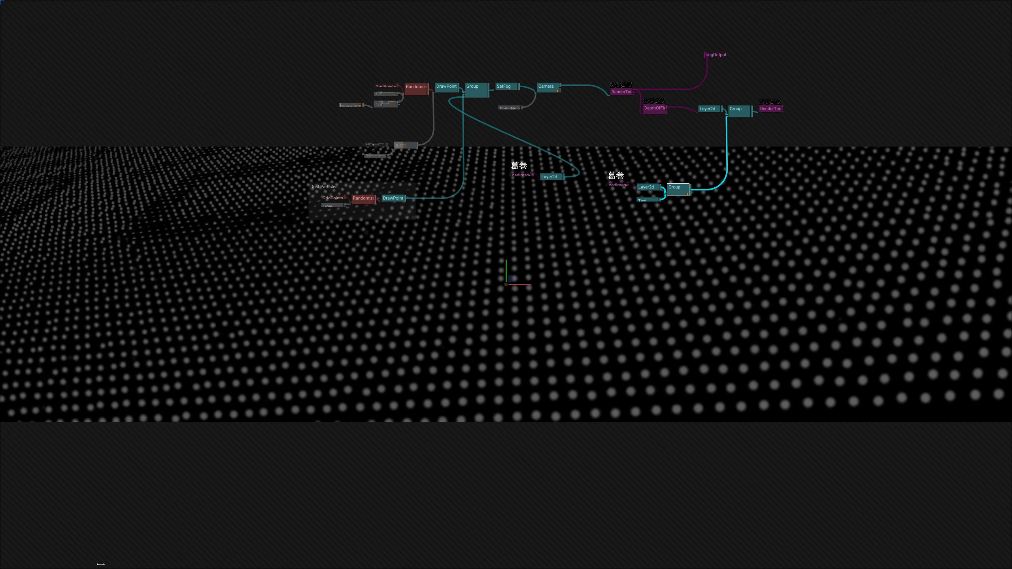
pyautogui.moveTo(439, 380); pyautogui.dragTo(469, 62, button='right')
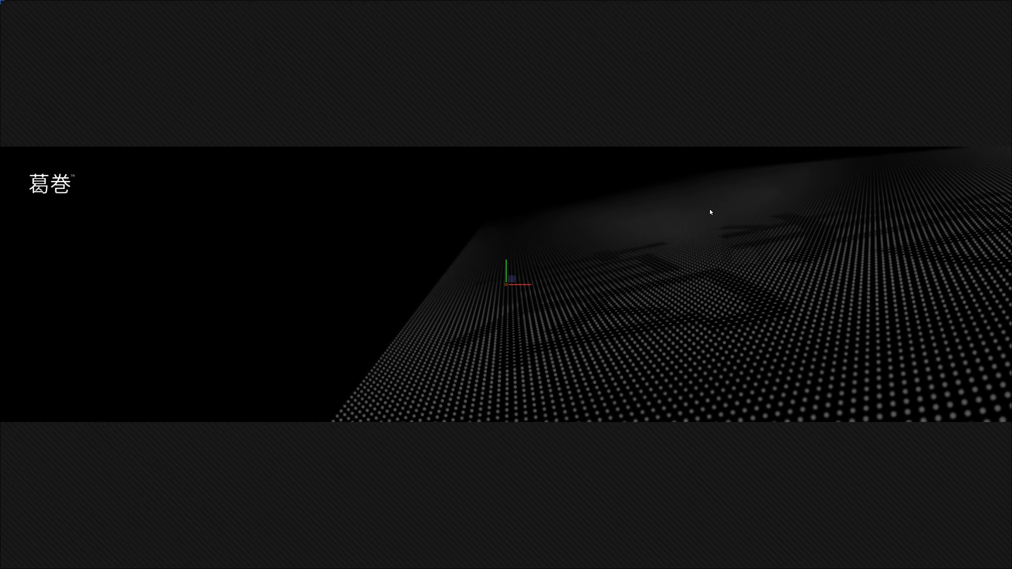
pyautogui.press('shift')
pyautogui.press('Escape')
pyautogui.press('space')
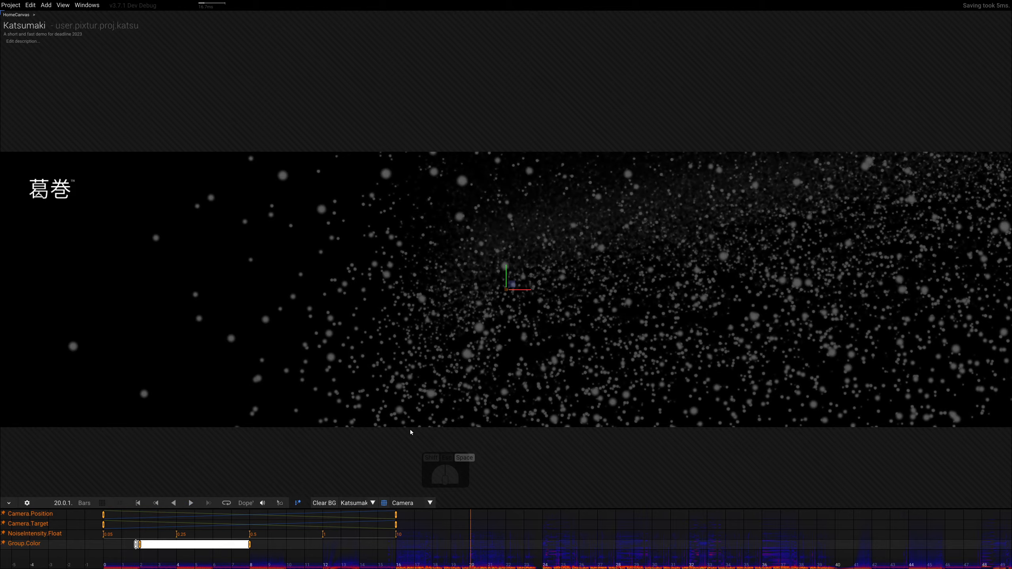
# Add a Group Color keyframe at 8.1.0 and lower its alpha to zero so that the title fades out after bar 8
pyautogui.click(249, 564)
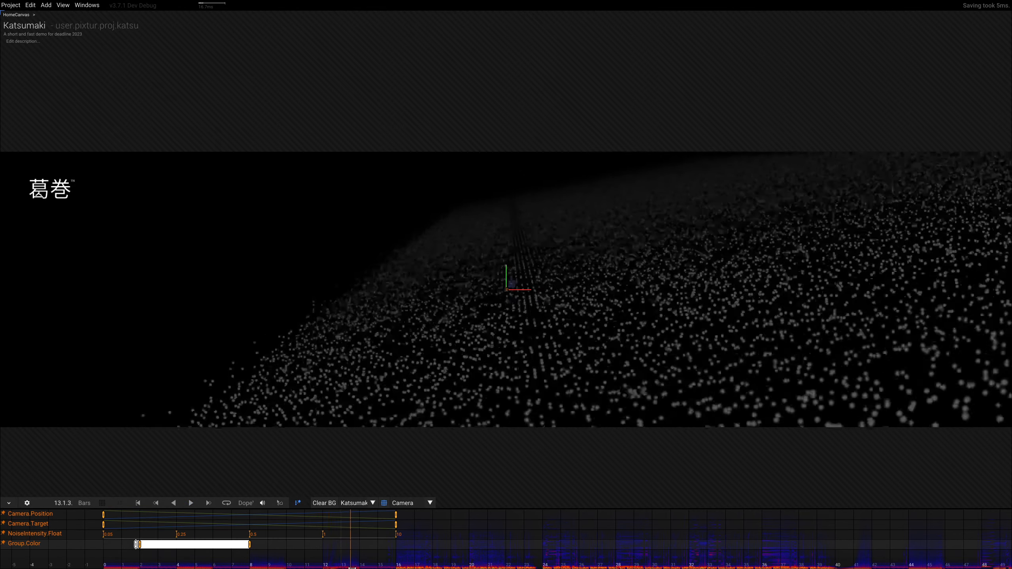
pyautogui.moveTo(363, 568); pyautogui.dragTo(359, 568)
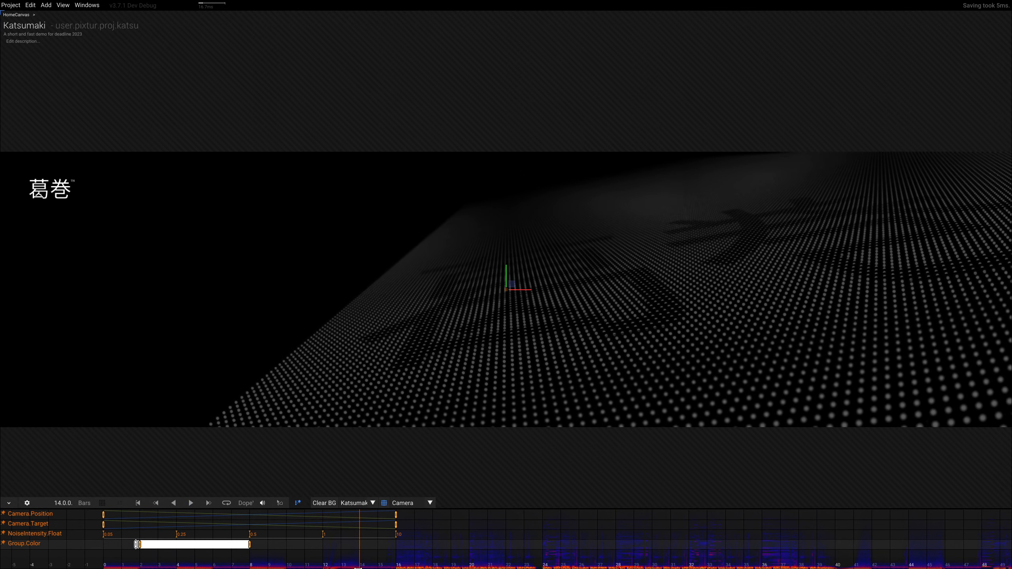
pyautogui.click(254, 545)
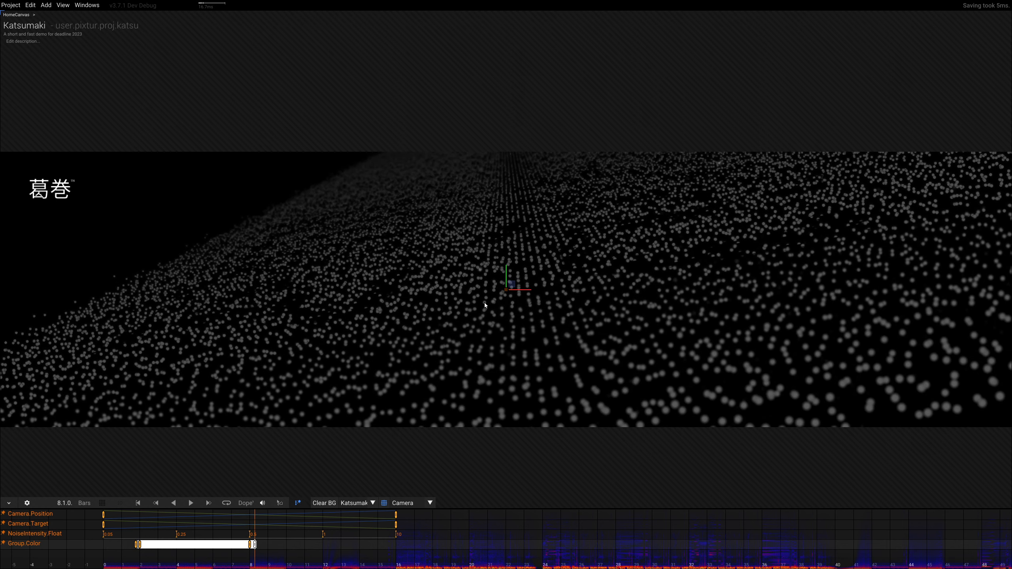
pyautogui.moveTo(420, 203); pyautogui.dragTo(339, 373, button='right')
pyautogui.scroll(3, 536, 277)
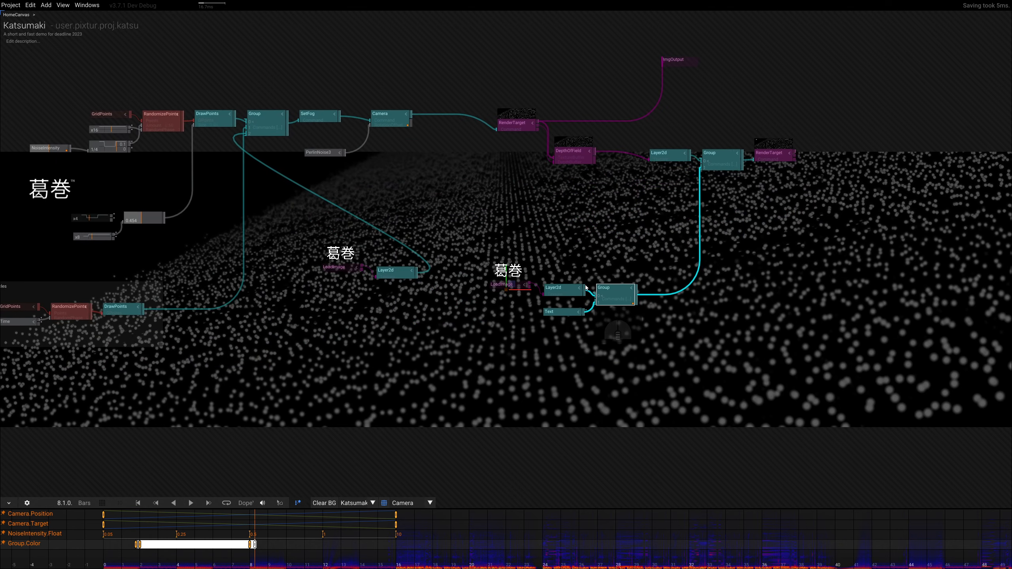
pyautogui.moveTo(699, 363); pyautogui.dragTo(700, 455)
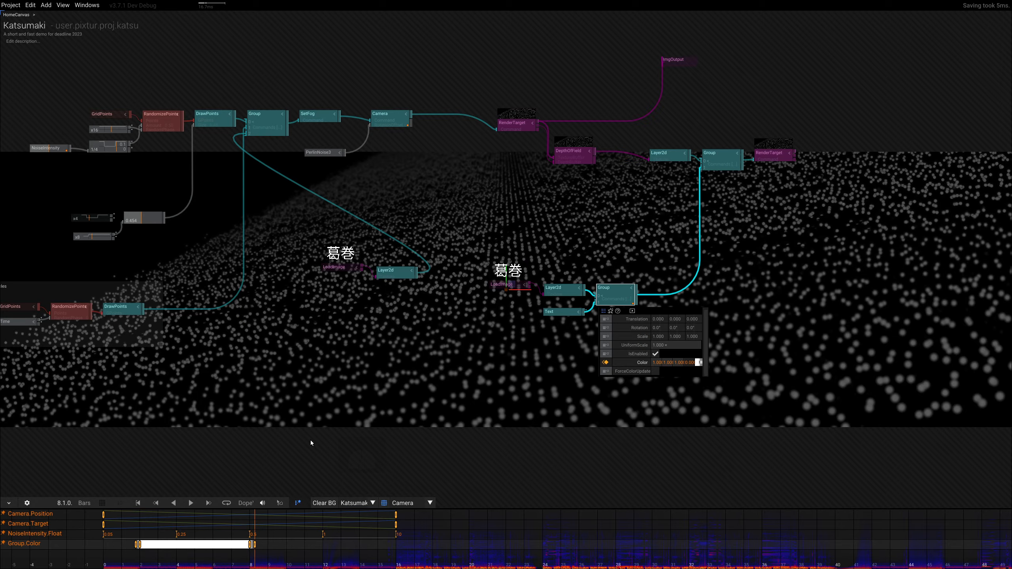
# Review playback up to about bar 14, and retime all Group Color keyframes so the title's fade spans bars 12 to 16
pyautogui.moveTo(242, 565); pyautogui.dragTo(303, 566)
pyautogui.press('space')
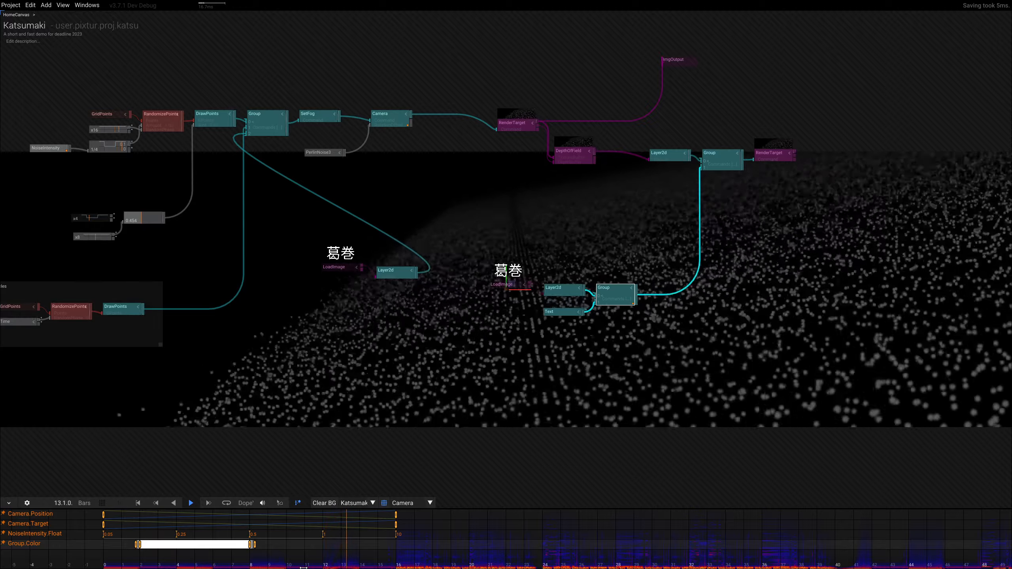
pyautogui.press('space')
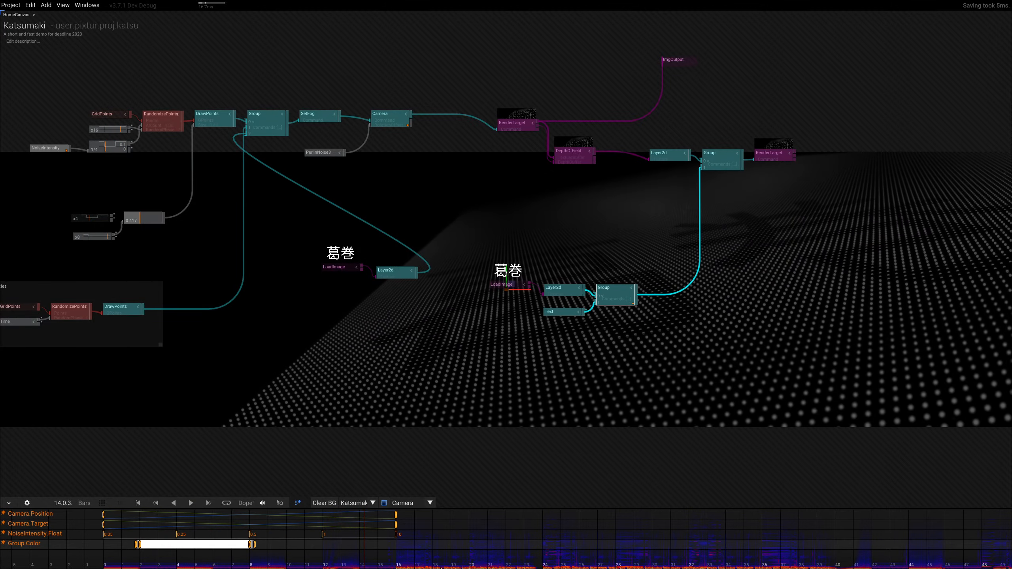
pyautogui.moveTo(365, 564); pyautogui.dragTo(361, 563)
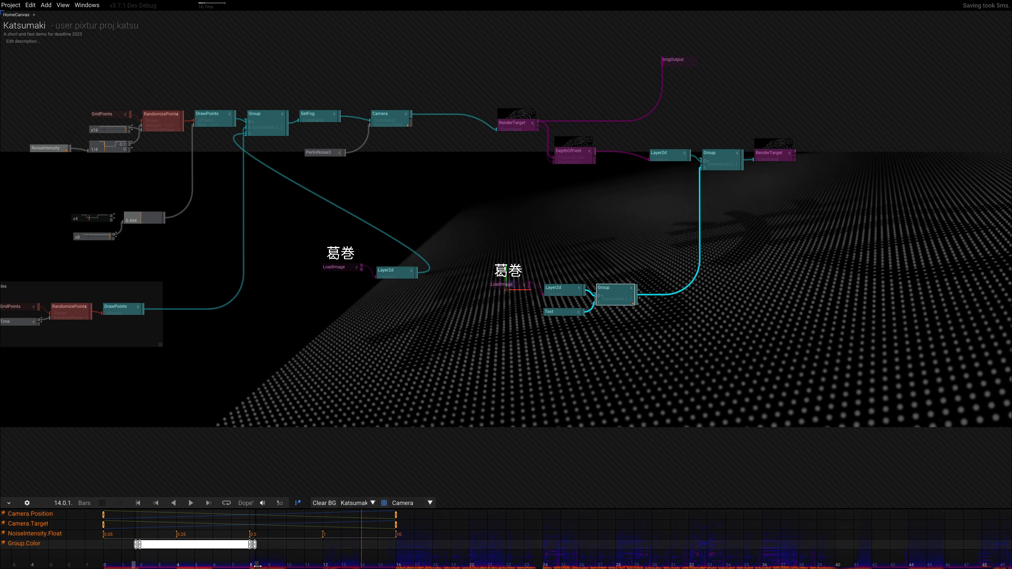
pyautogui.moveTo(281, 566); pyautogui.dragTo(383, 567)
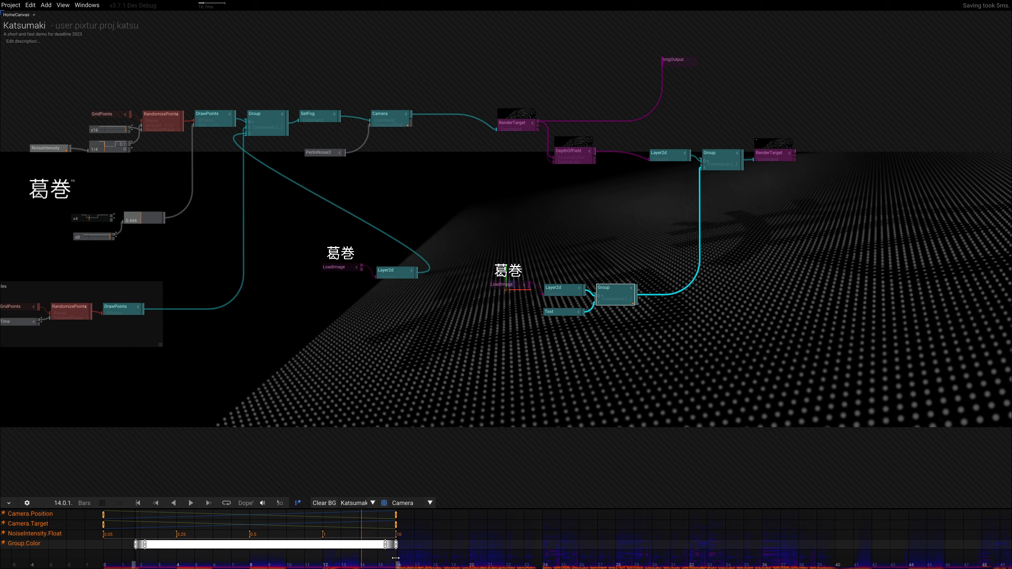
pyautogui.moveTo(227, 565); pyautogui.dragTo(338, 565)
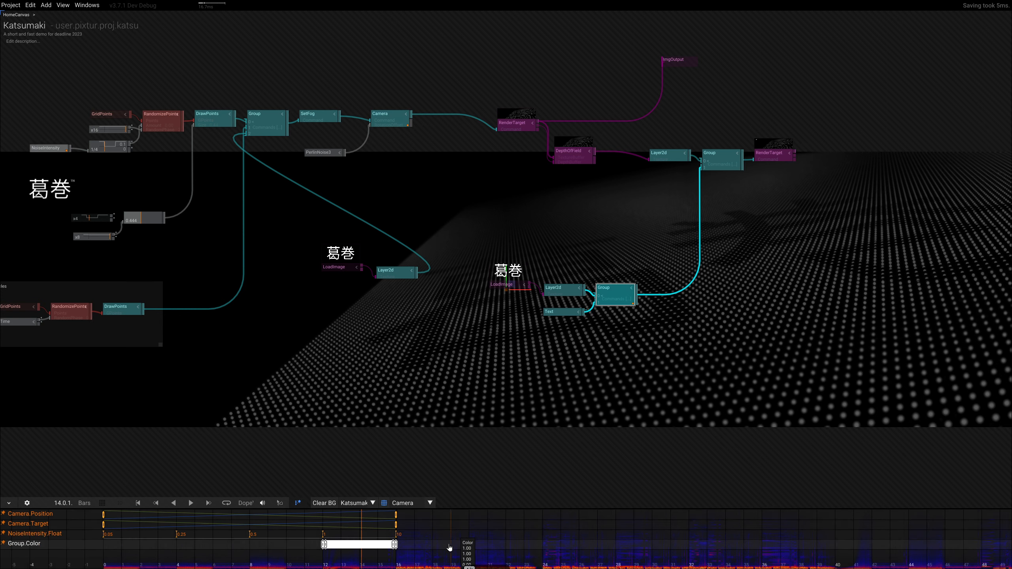
# Play from 10.1.1 past bar 16 to check the title's fade timing against the music
pyautogui.moveTo(372, 563); pyautogui.dragTo(293, 567)
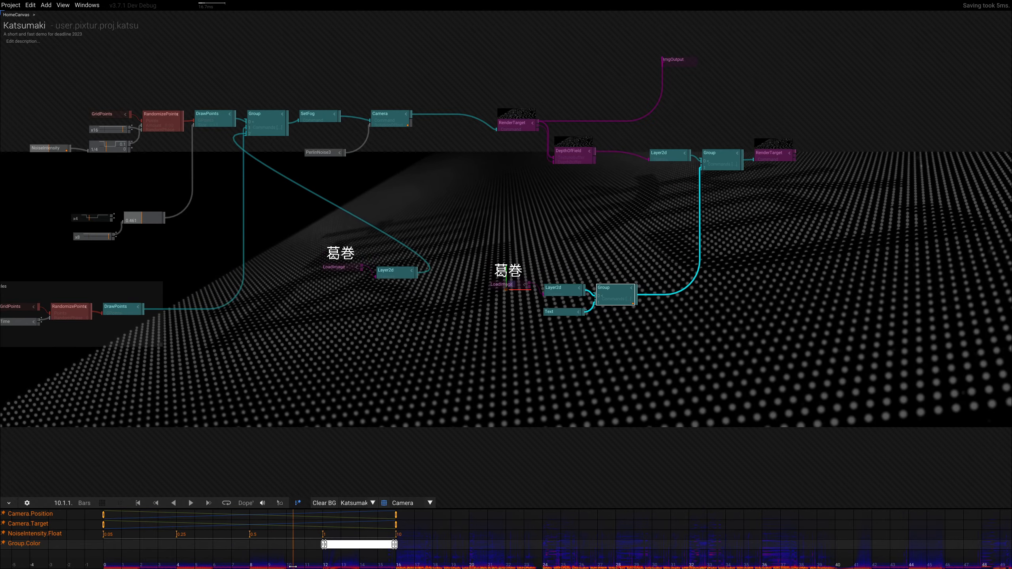
pyautogui.press('space')
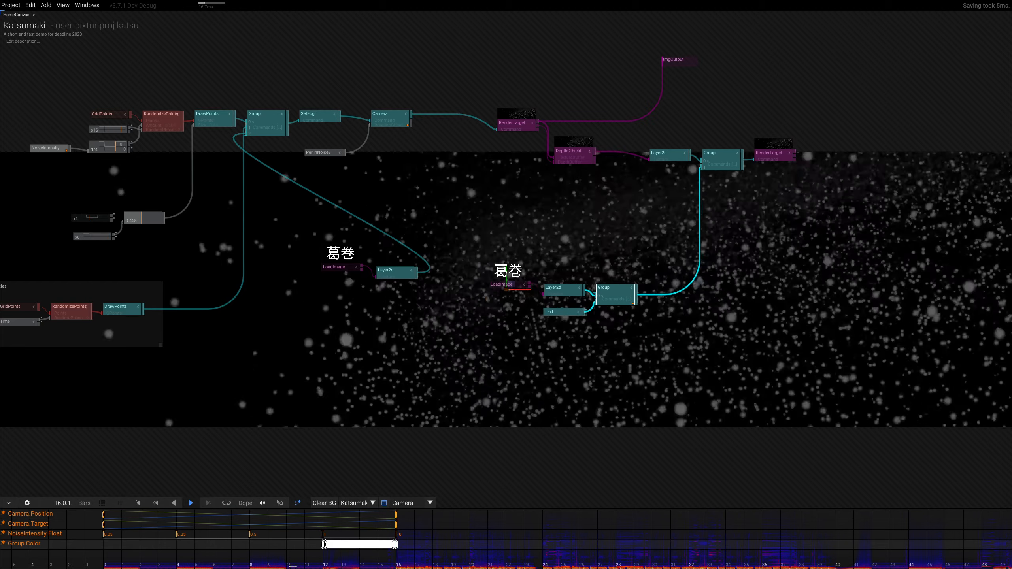
pyautogui.press('space')
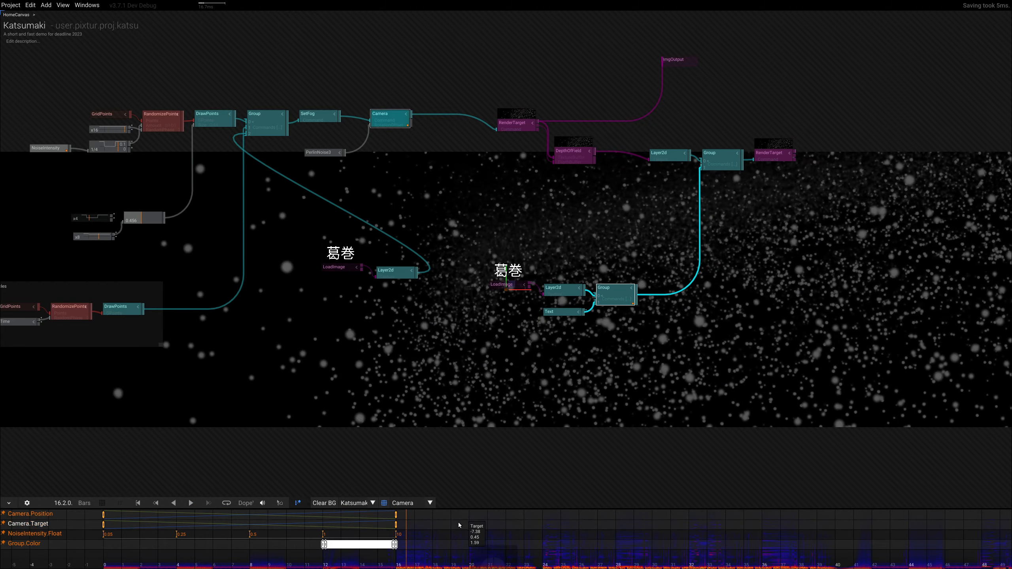
# Set the Group Color keyframe before the fade-out to Constant interpolation and shift the fade-out keyframes so they start at bar 16
pyautogui.scroll(5, 399, 536)
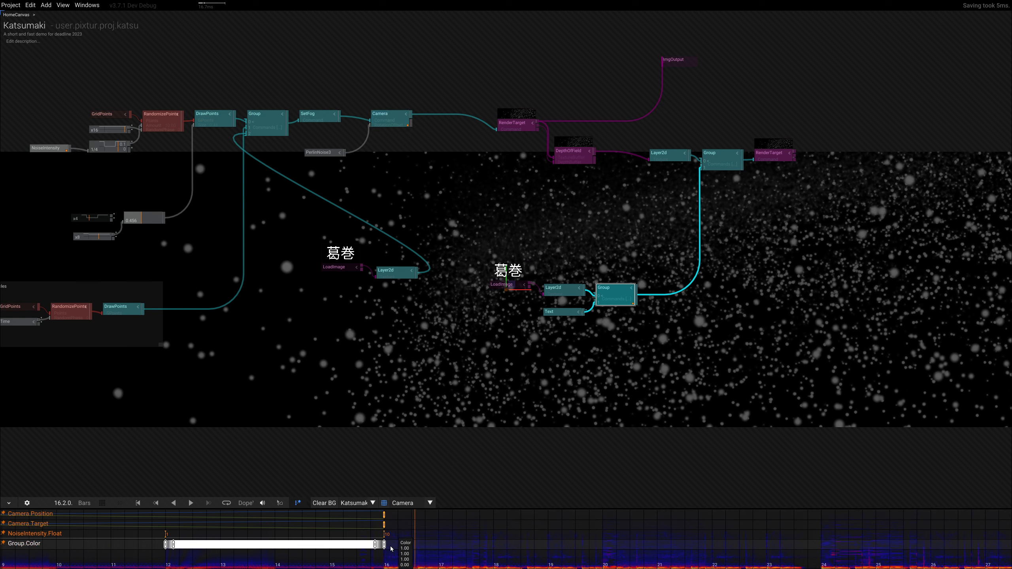
pyautogui.moveTo(393, 547); pyautogui.dragTo(372, 543)
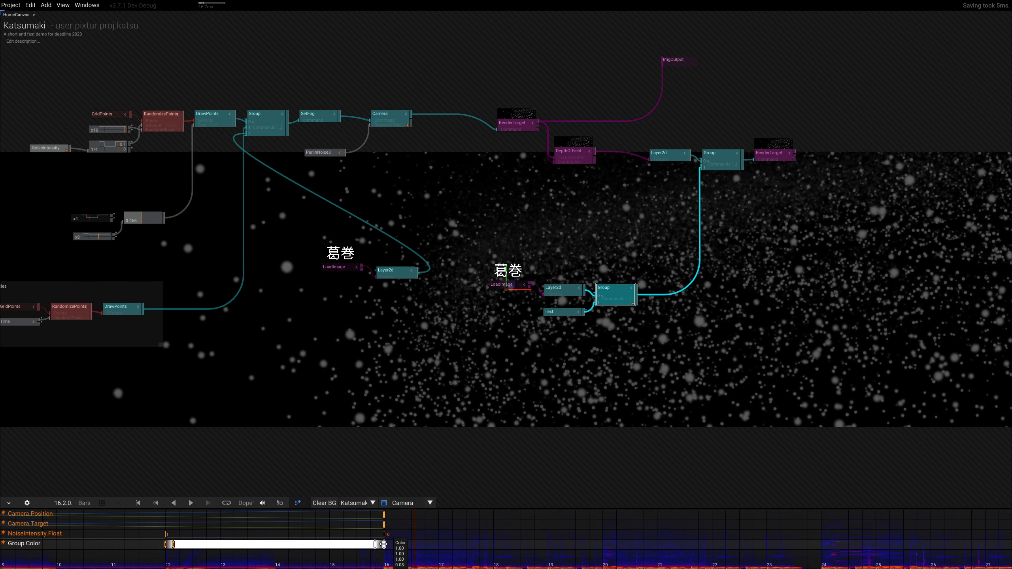
pyautogui.scroll(5, 385, 544)
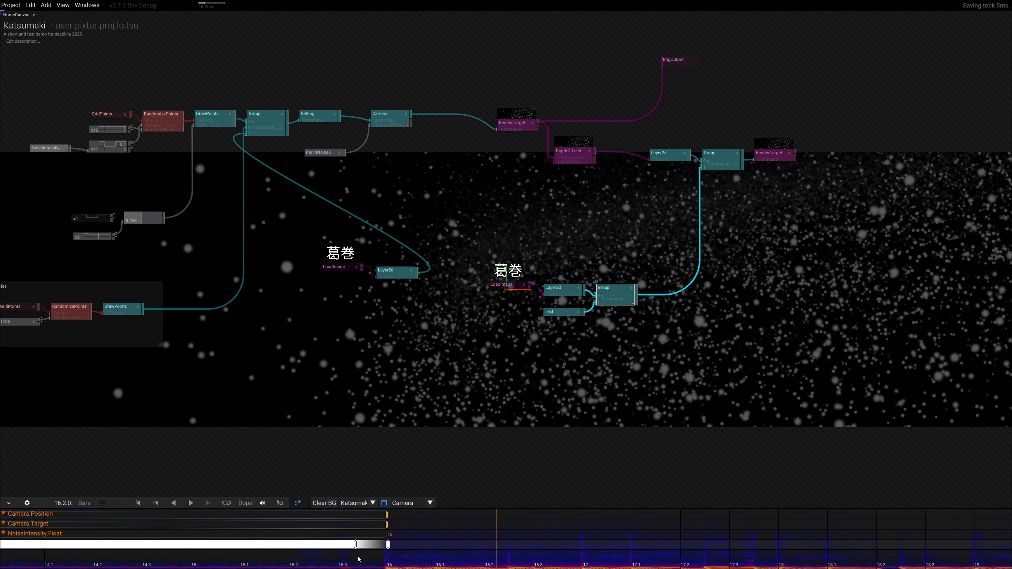
pyautogui.click(361, 558)
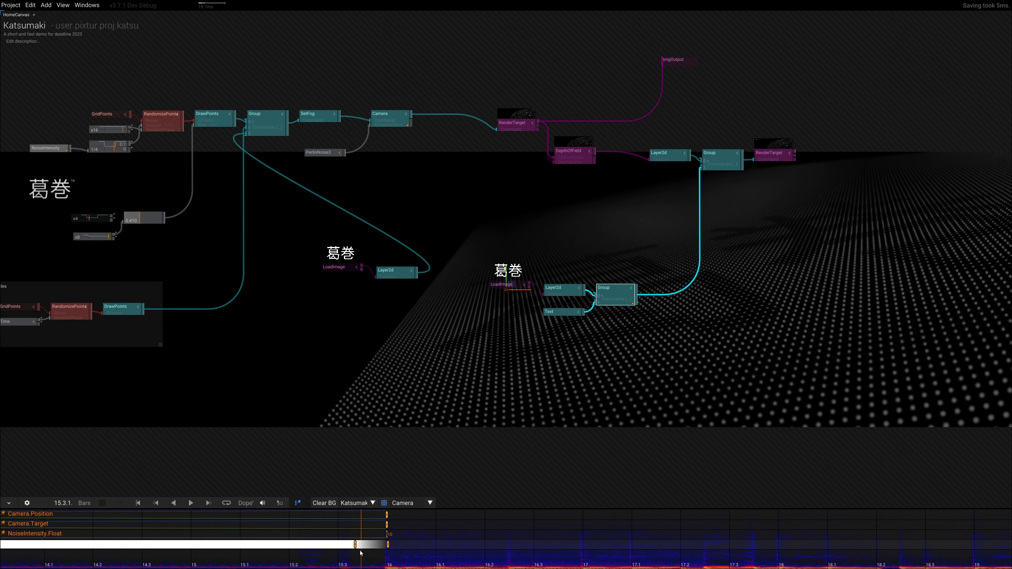
pyautogui.rightClick(352, 548)
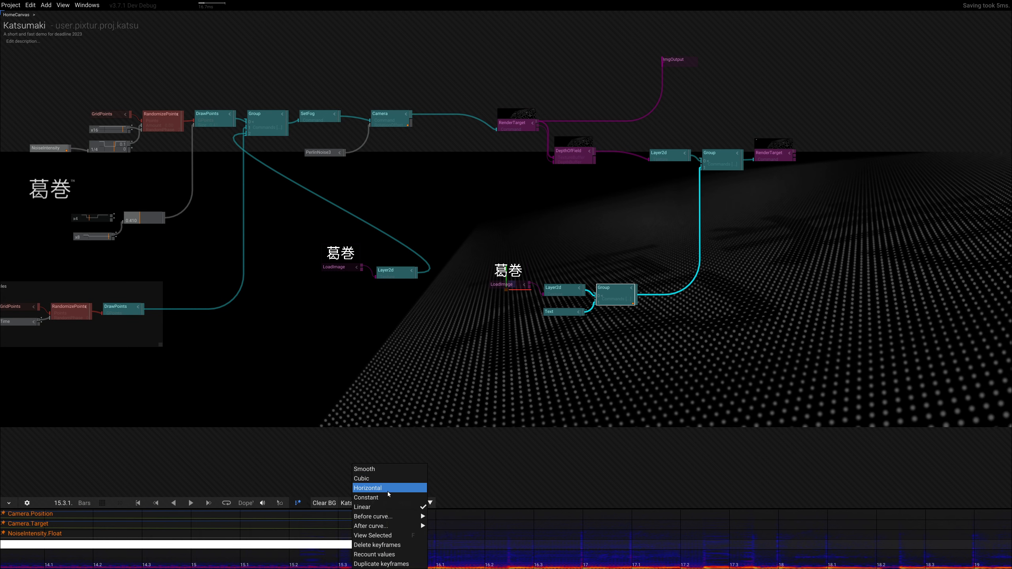
pyautogui.click(386, 498)
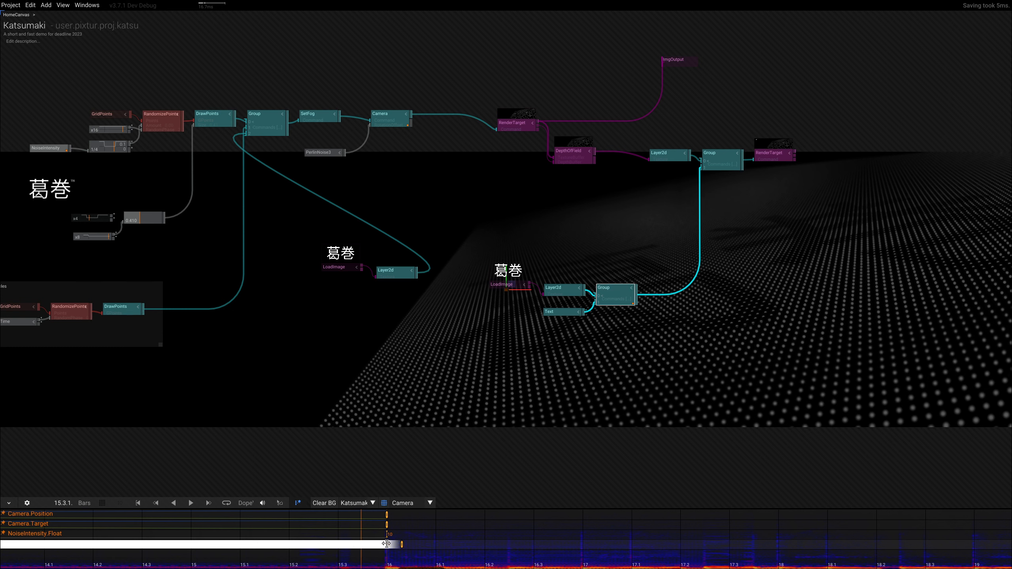
# Scrub across bar 16 to check the title's cut, and set the last Group Color keyframe to Constant interpolation
pyautogui.rightClick(398, 556)
pyautogui.moveTo(358, 566); pyautogui.dragTo(400, 566)
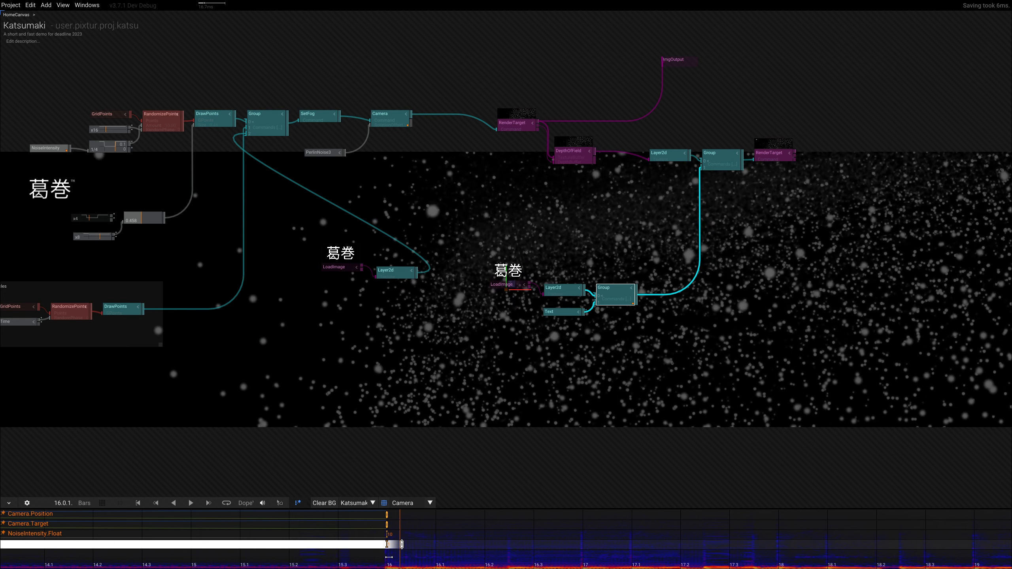
pyautogui.moveTo(397, 561); pyautogui.dragTo(394, 563)
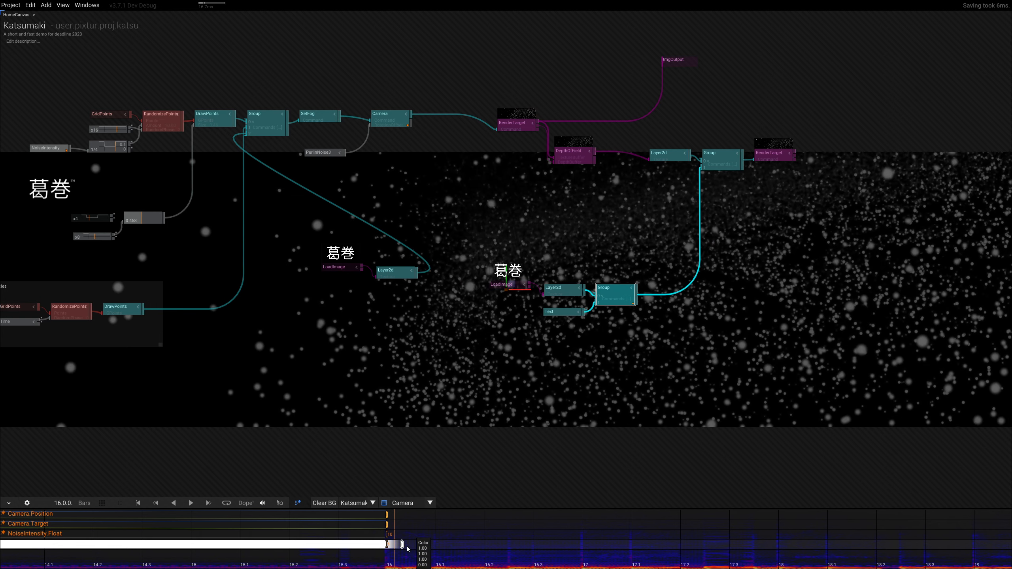
pyautogui.rightClick(400, 558)
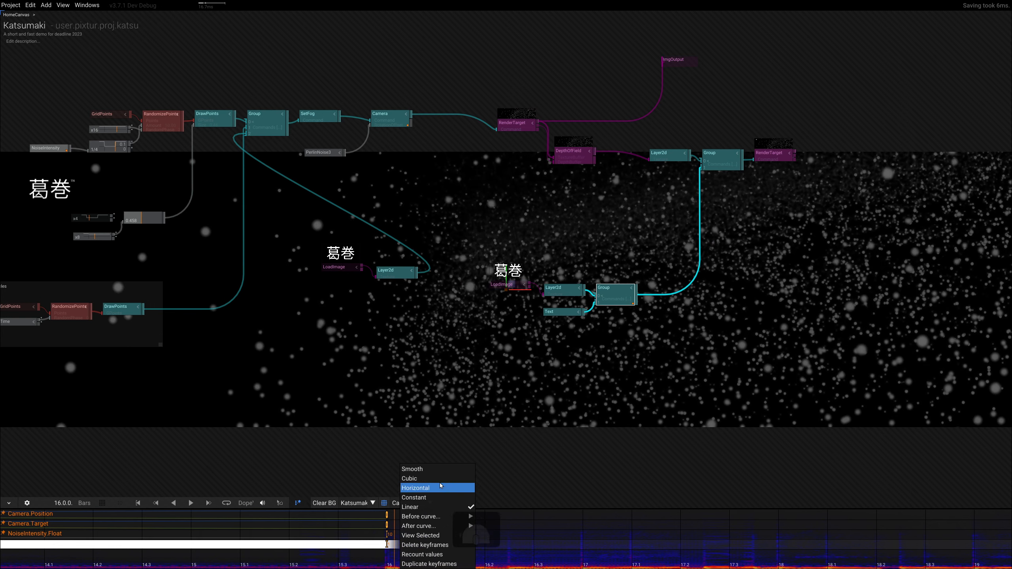
pyautogui.click(437, 498)
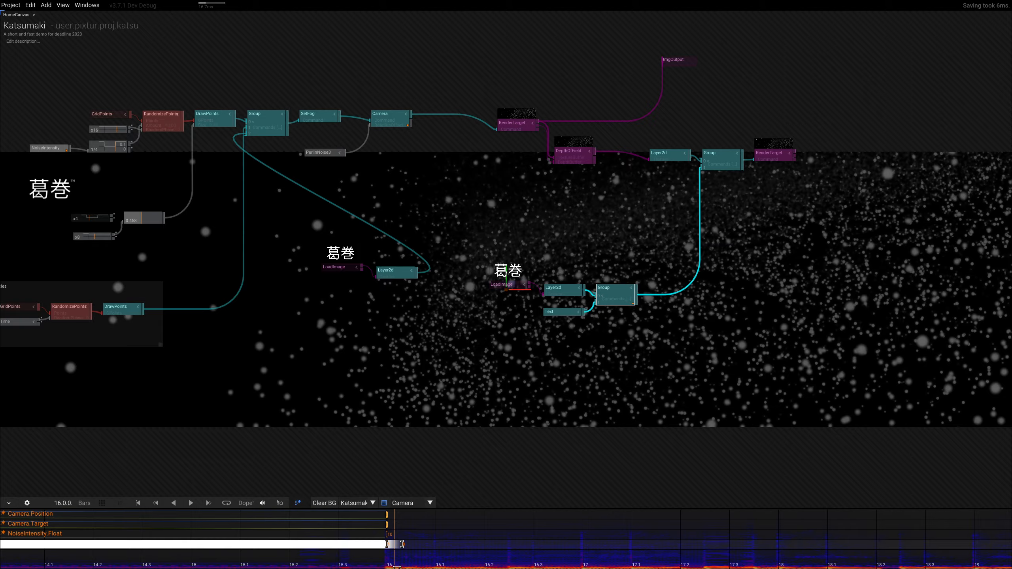
# Play from just before bar 11 to about bar 13 to check the title's fade-in
pyautogui.moveTo(402, 544); pyautogui.dragTo(273, 558)
pyautogui.scroll(-8, 273, 558)
pyautogui.moveTo(273, 558); pyautogui.dragTo(506, 561, button='right')
pyautogui.scroll(2, 506, 561)
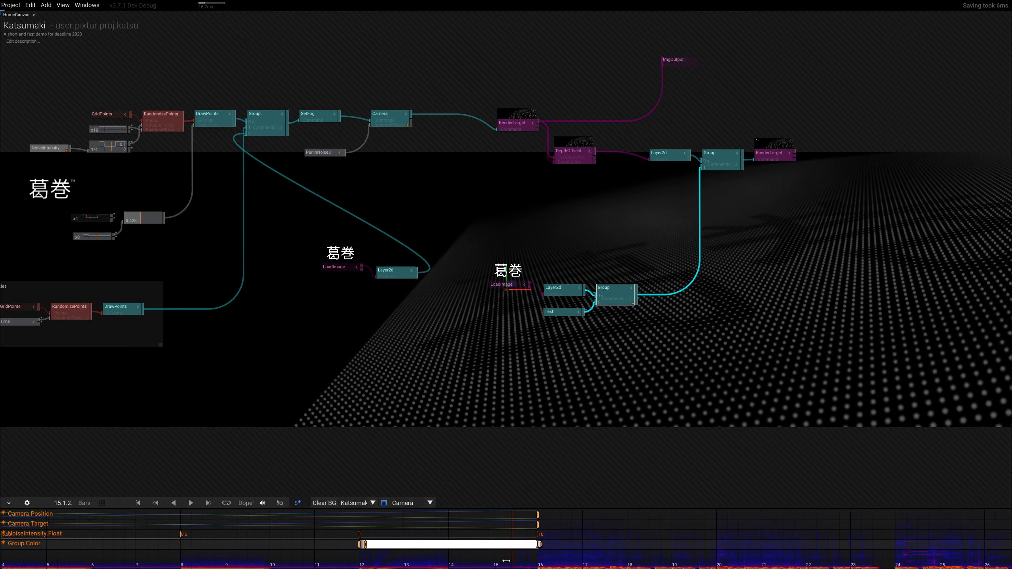
pyautogui.moveTo(506, 561); pyautogui.dragTo(300, 561)
pyautogui.press('space')
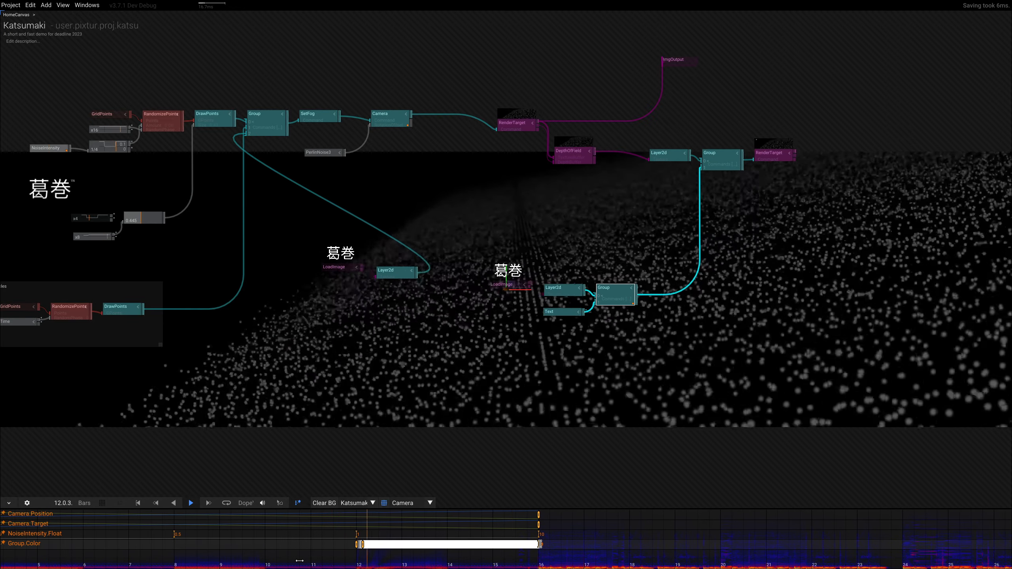
pyautogui.press('space')
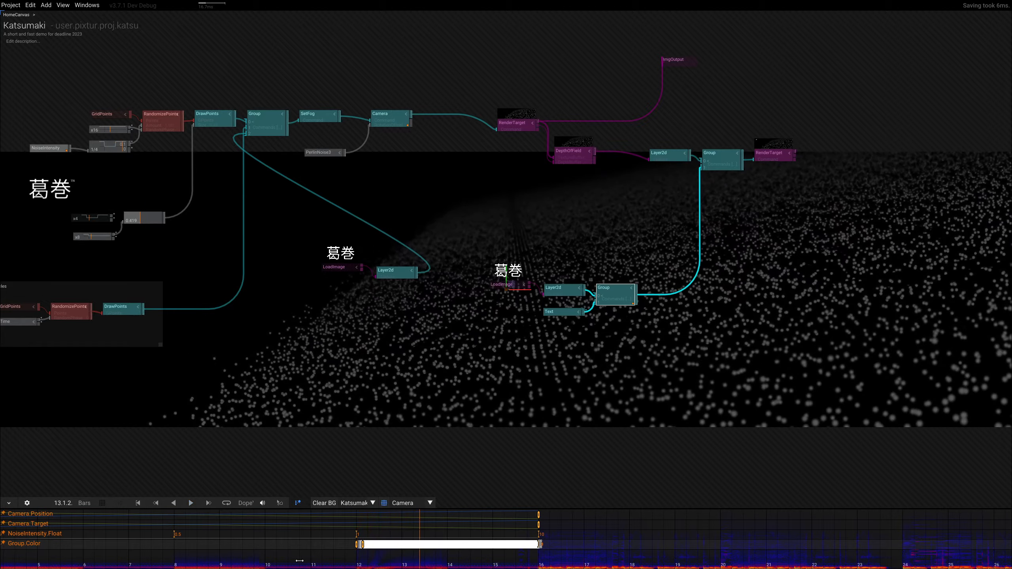
# Lengthen the title's fade-in by moving its full-alpha Group Color keyframe to bar 14, and replay from about bar 11 to check it
pyautogui.moveTo(362, 545)
pyautogui.moveTo(403, 544); pyautogui.dragTo(436, 544)
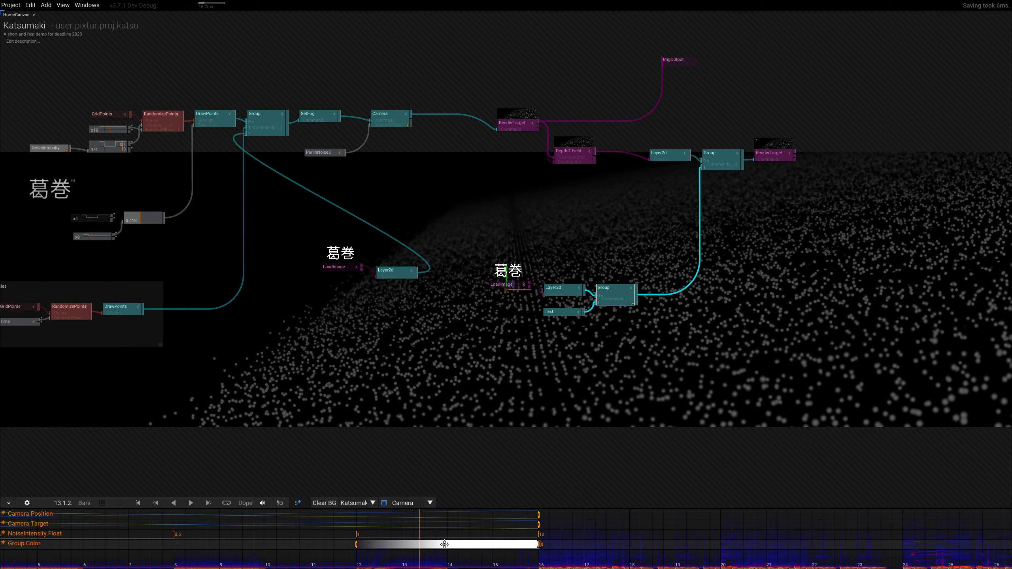
pyautogui.scroll(-2, 441, 561)
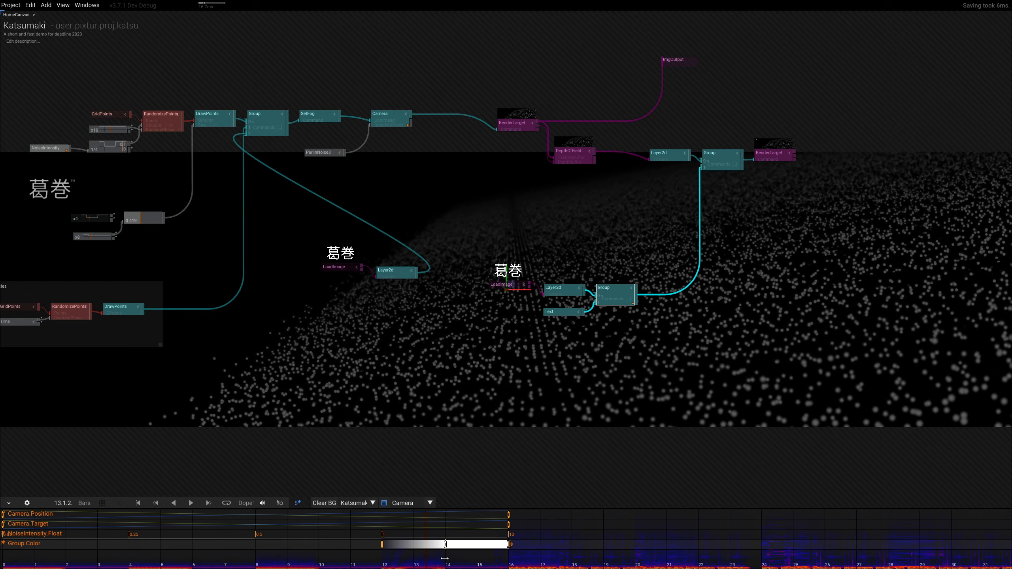
pyautogui.moveTo(444, 562); pyautogui.dragTo(364, 563)
pyautogui.press('space')
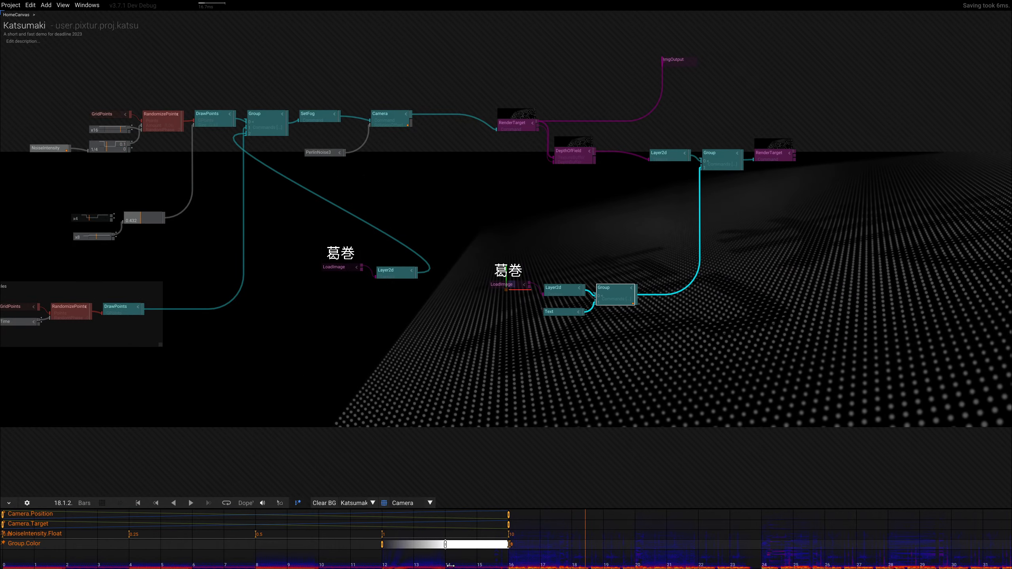
pyautogui.moveTo(451, 565); pyautogui.dragTo(516, 561)
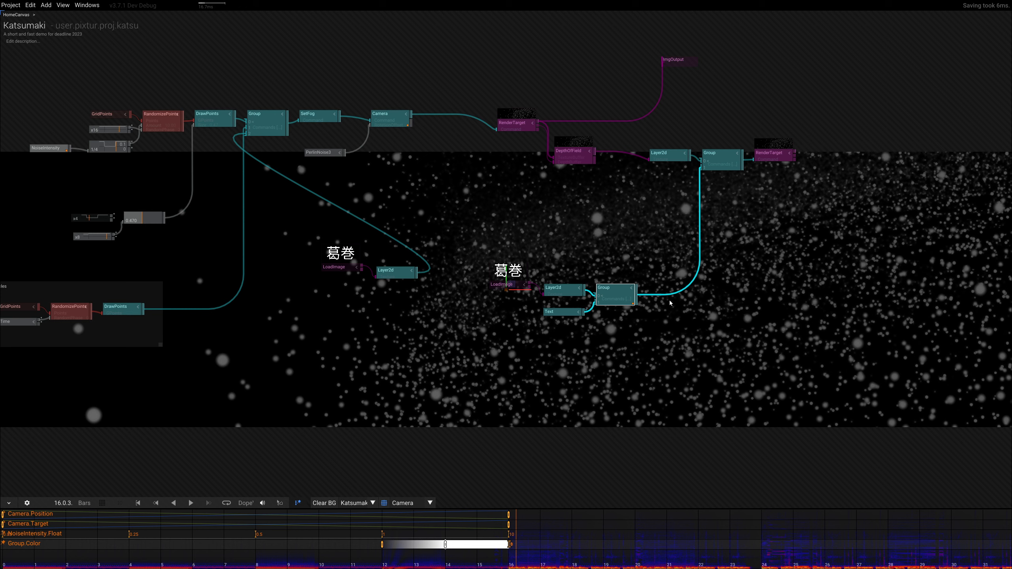
# Auto-arrange the node graph feeding the final RenderTarget into a tidy layout
pyautogui.scroll(-4, 730, 277)
pyautogui.moveTo(732, 278); pyautogui.dragTo(532, 383, button='right')
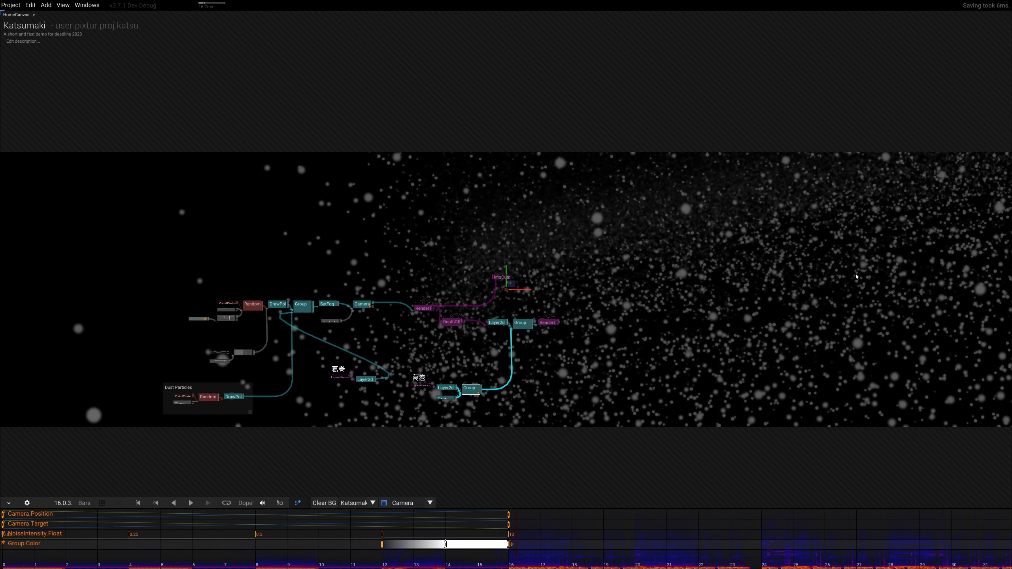
pyautogui.scroll(3, 787, 278)
pyautogui.scroll(-3, 741, 280)
pyautogui.scroll(4, 688, 289)
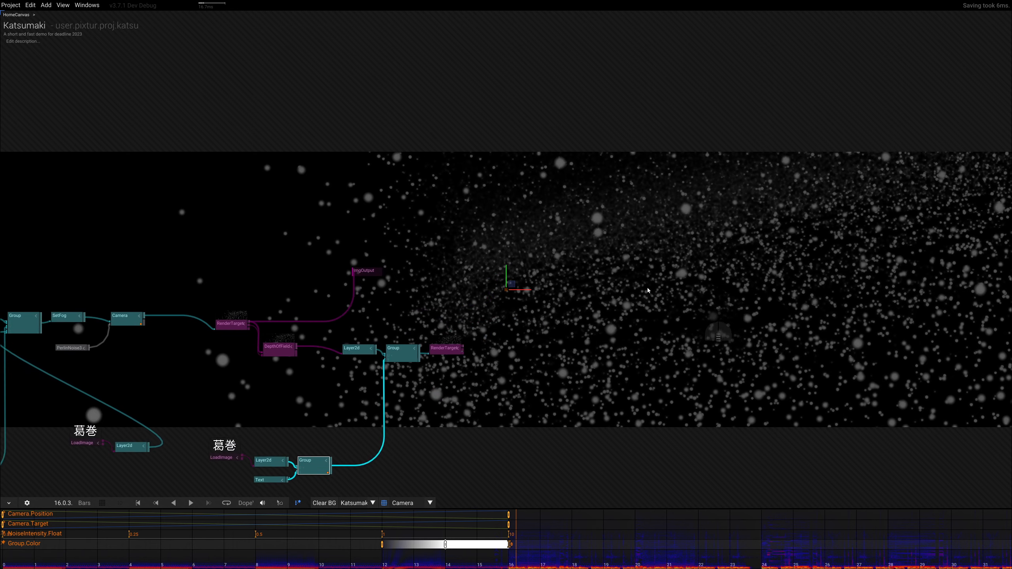
pyautogui.moveTo(640, 292); pyautogui.dragTo(812, 222, button='right')
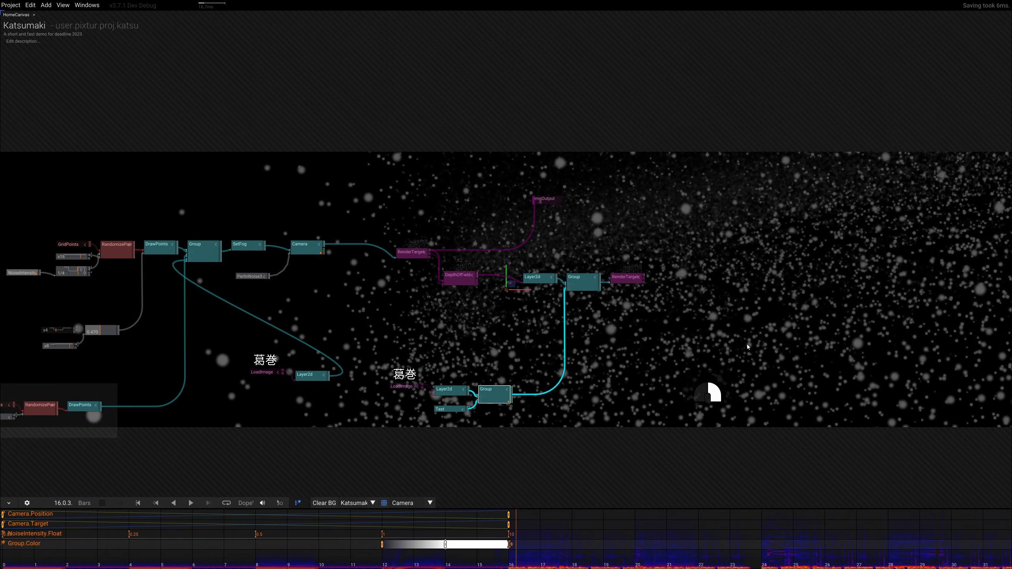
pyautogui.moveTo(620, 277); pyautogui.dragTo(782, 268, button='right')
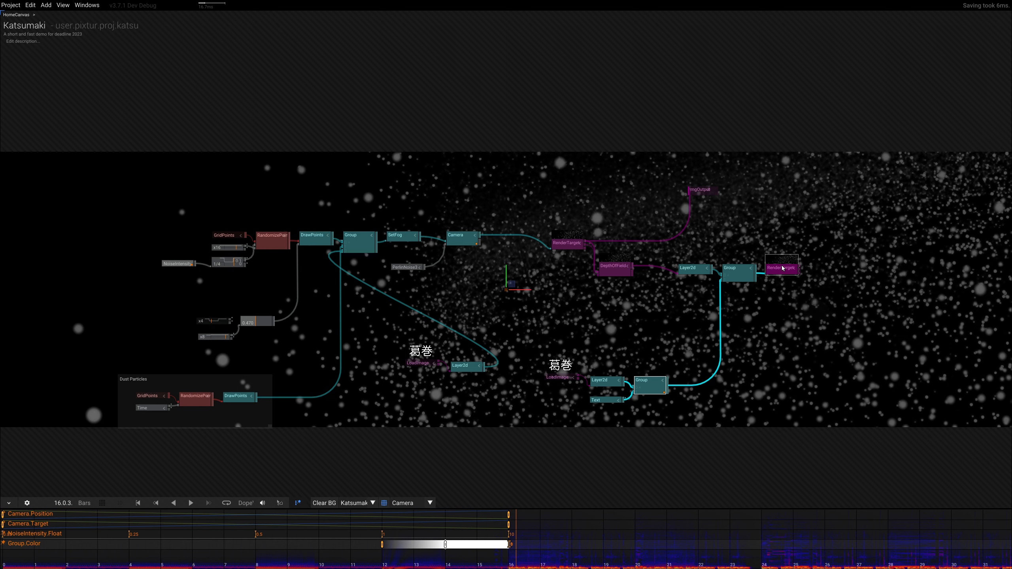
pyautogui.click(783, 268)
pyautogui.press('g')
pyautogui.moveTo(783, 269); pyautogui.dragTo(624, 212)
pyautogui.scroll(3, 638, 195)
pyautogui.click(633, 221)
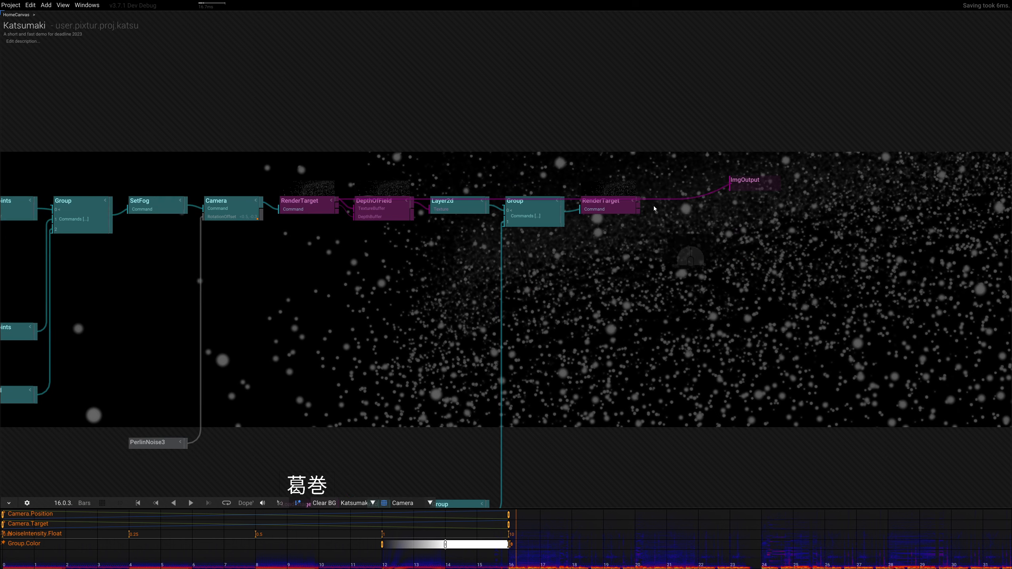
# Connect the final RenderTarget's output to ImgOutput, replacing the link from the first RenderTarget
pyautogui.scroll(6, 641, 198)
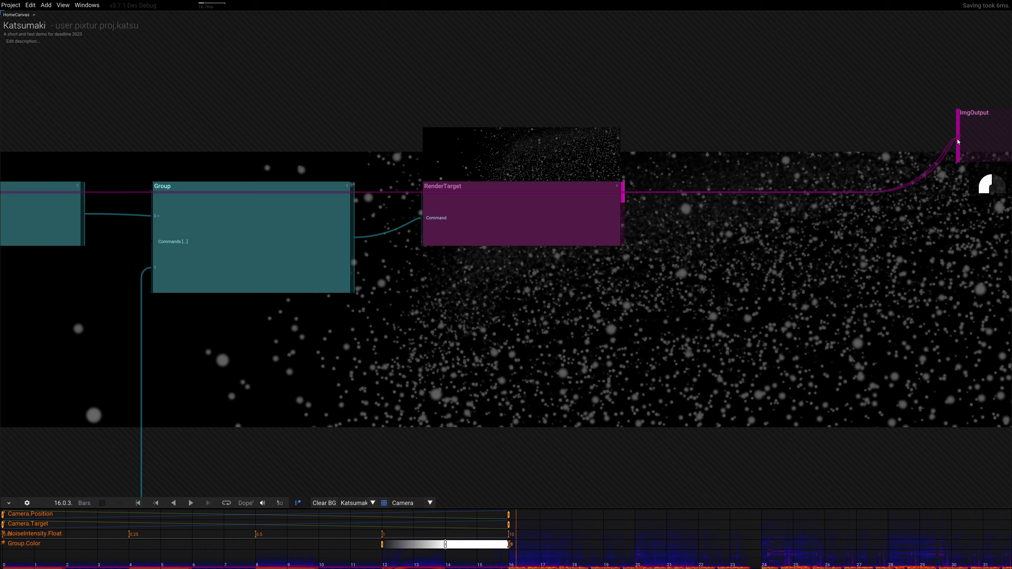
pyautogui.press('f')
pyautogui.scroll(-1, 745, 291)
pyautogui.moveTo(739, 295); pyautogui.dragTo(621, 251, button='right')
pyautogui.scroll(-4, 816, 204)
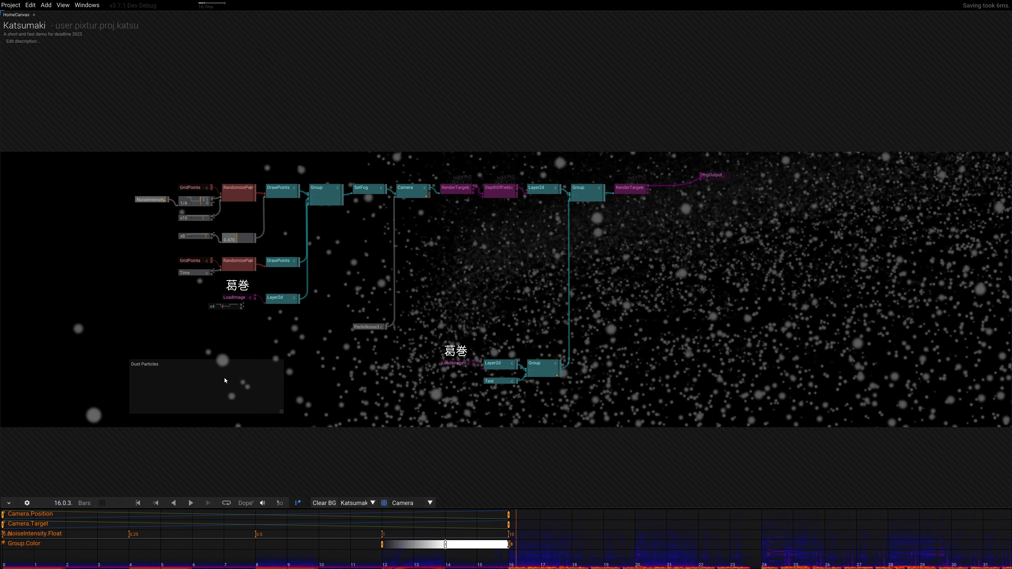
# Delete the empty Dust Particles frame and the unconnected x4 node from the graph
pyautogui.moveTo(129, 374)
pyautogui.mouseDown()
pyautogui.moveTo(427, 359)
pyautogui.moveTo(299, 338)
pyautogui.moveTo(112, 341)
pyautogui.mouseUp()
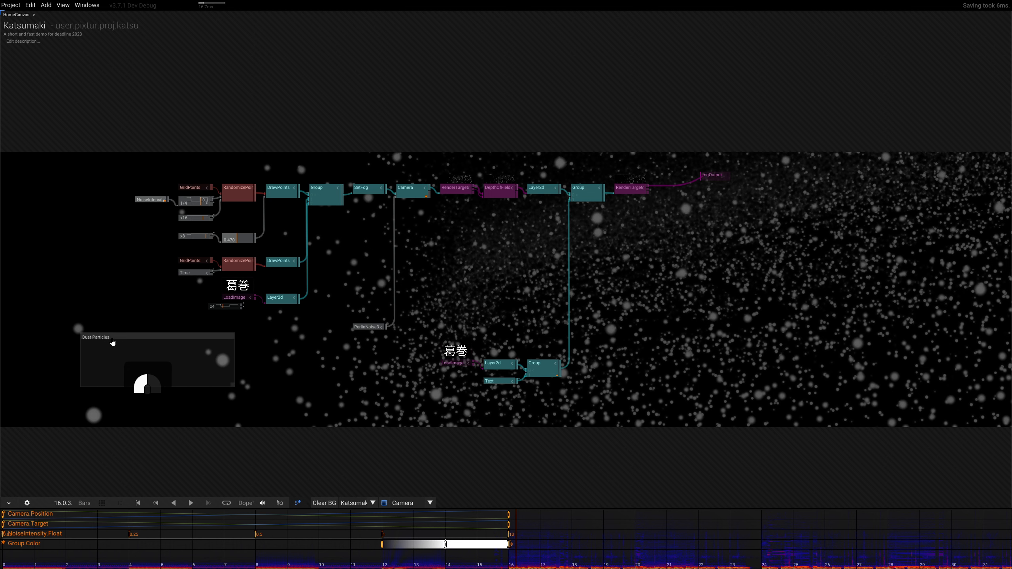
pyautogui.click(114, 340)
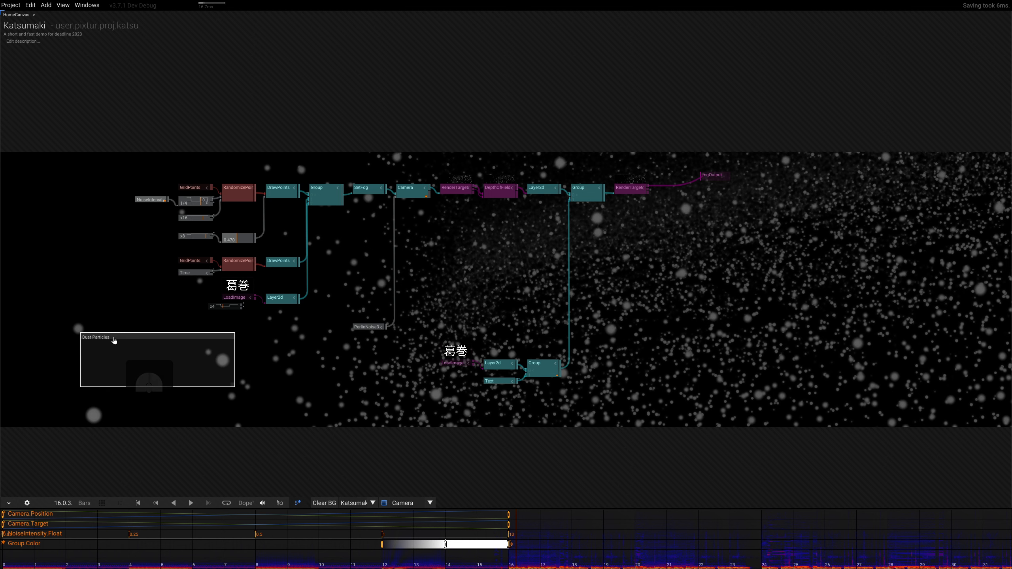
pyautogui.press('Delete')
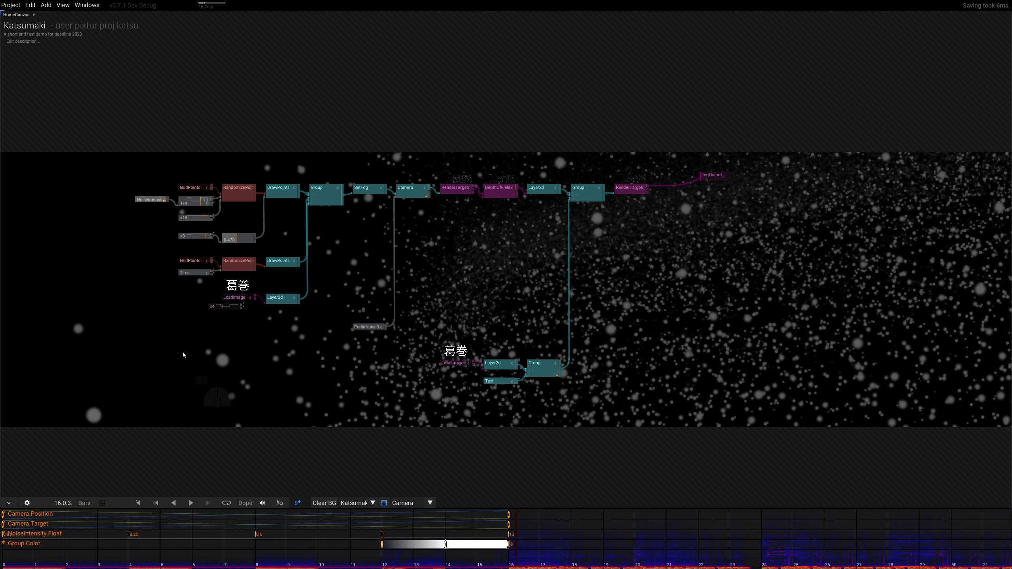
pyautogui.scroll(5, 200, 316)
pyautogui.moveTo(216, 301); pyautogui.dragTo(163, 367)
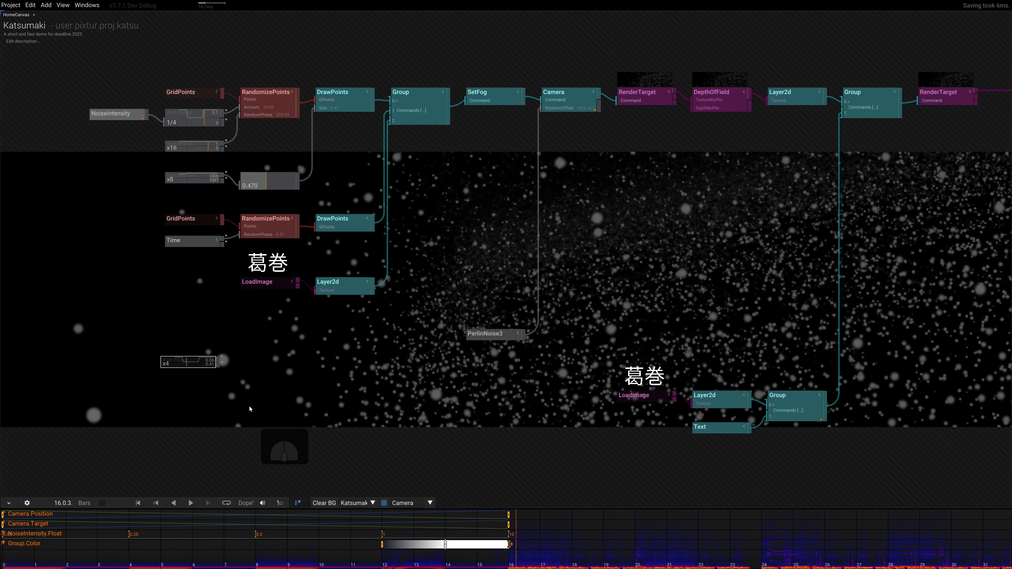
pyautogui.press('BackSpace')
pyautogui.scroll(-3, 330, 385)
pyautogui.moveTo(330, 386); pyautogui.dragTo(217, 389, button='right')
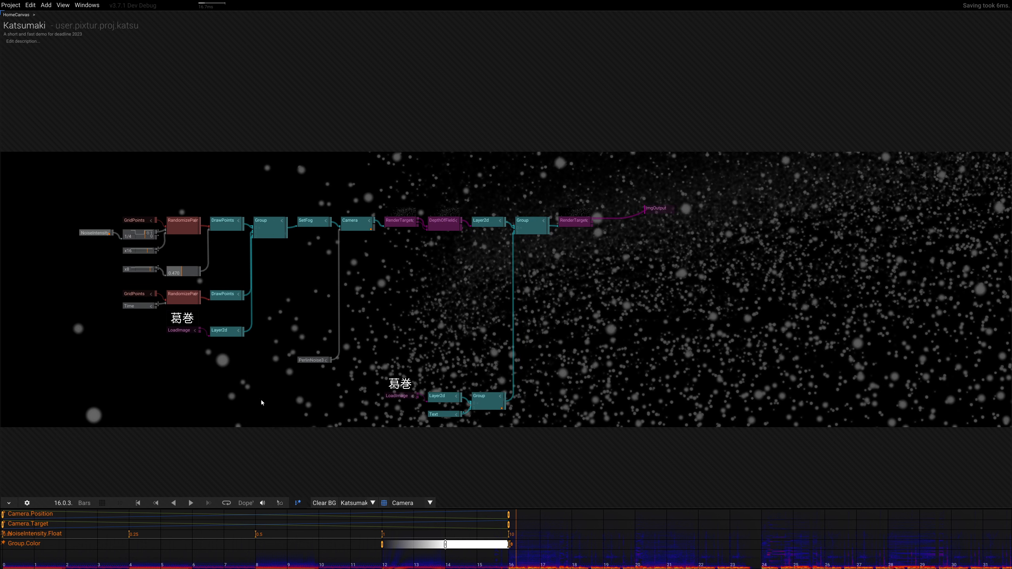
# Set the Frequency of the PerlinNoise3 node driving the camera's rotation offset to 0.5
pyautogui.click(284, 227)
pyautogui.scroll(3, 303, 368)
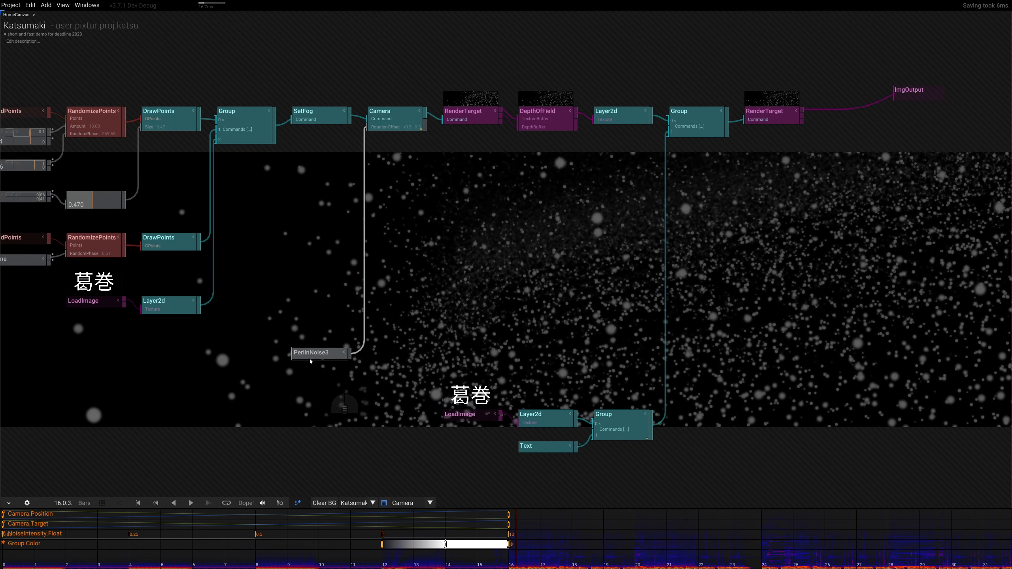
pyautogui.click(314, 352)
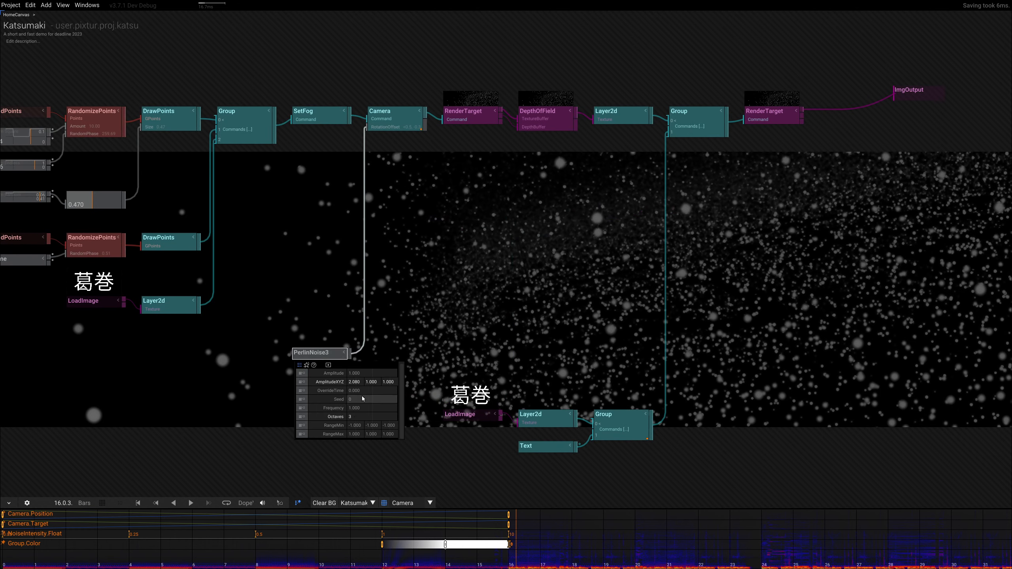
pyautogui.click(379, 410)
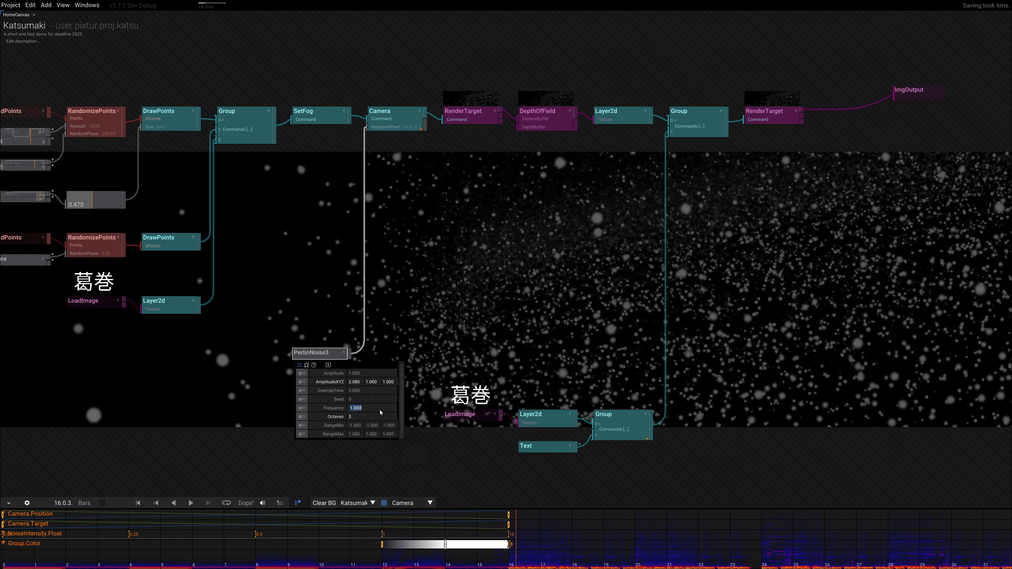
pyautogui.write('0.5')
pyautogui.press('Return')
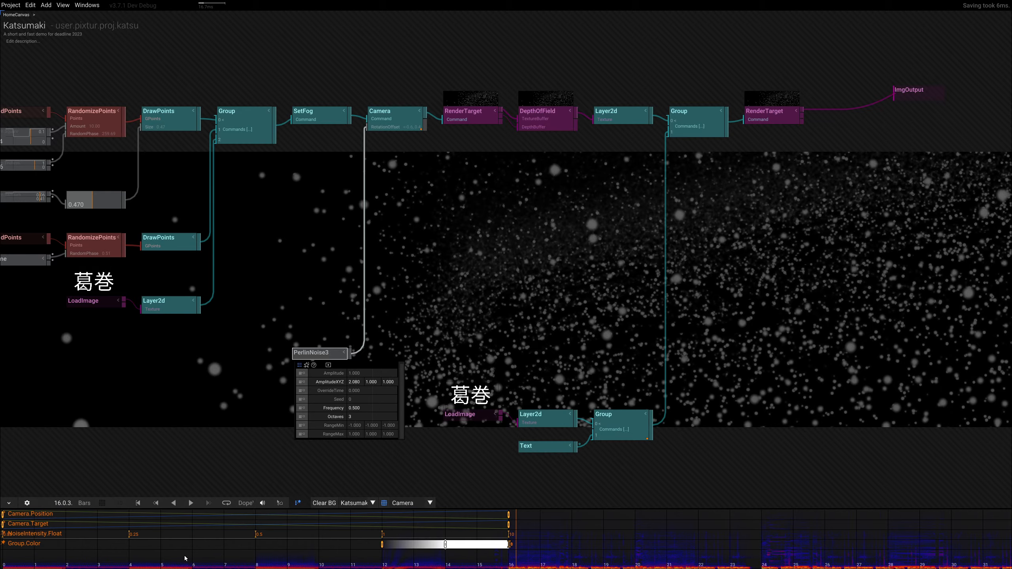
# Play the demo from the start to about bar 9 to review the camera shake
pyautogui.scroll(-5, 185, 562)
pyautogui.moveTo(185, 563); pyautogui.dragTo(299, 563, button='right')
pyautogui.moveTo(236, 564); pyautogui.dragTo(227, 564)
pyautogui.press('space')
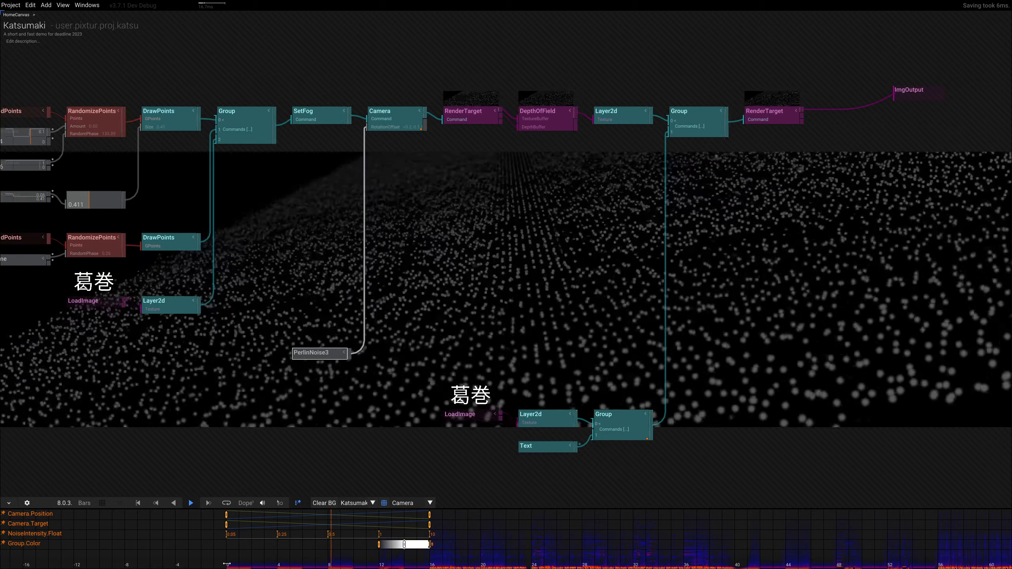
pyautogui.press('space')
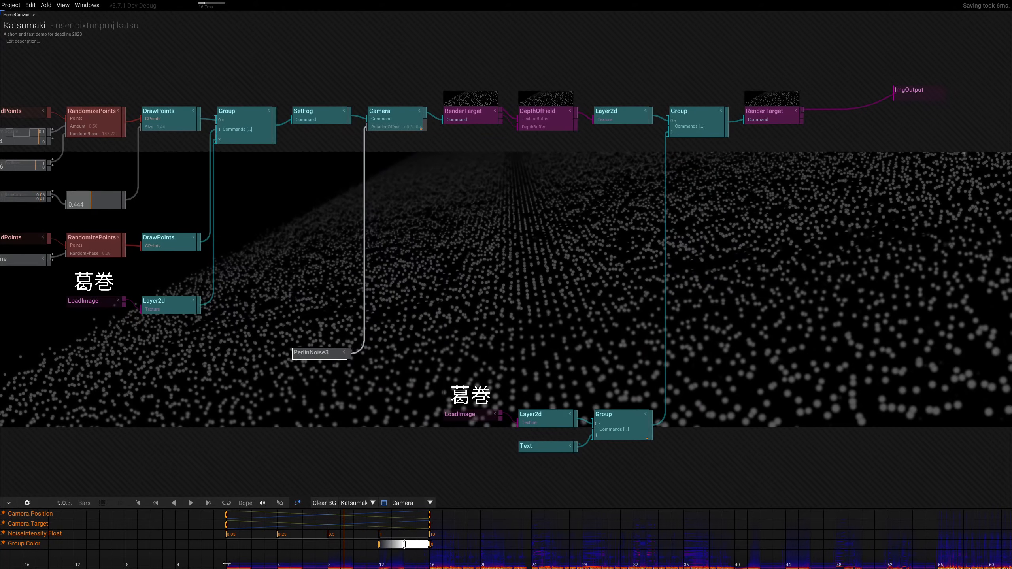
# Move the playhead to about bar 4 and disable the Layer2d node that feeds the 葛巻 image into the scene Group
pyautogui.moveTo(350, 562); pyautogui.dragTo(322, 566)
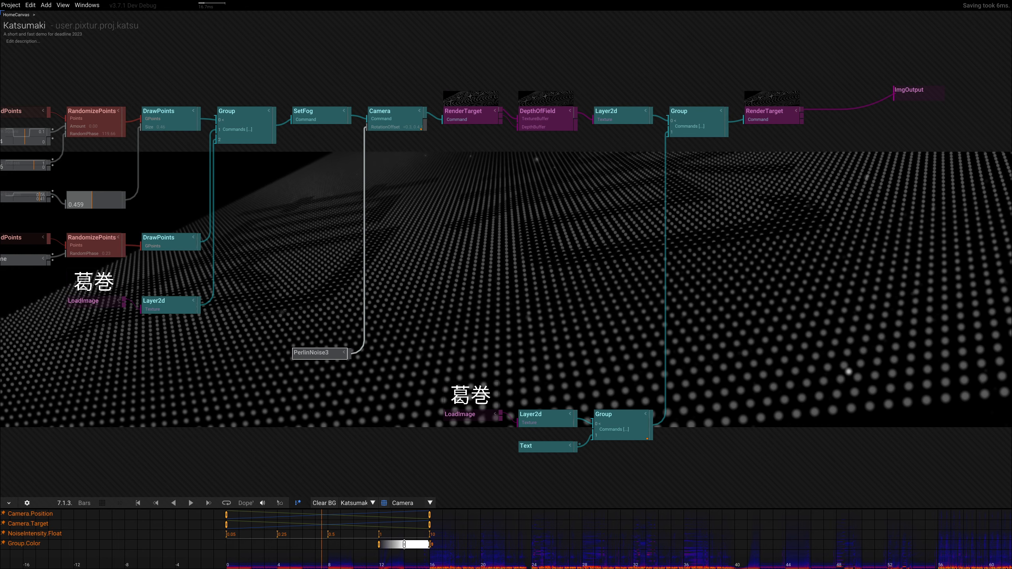
pyautogui.moveTo(325, 563); pyautogui.dragTo(339, 564)
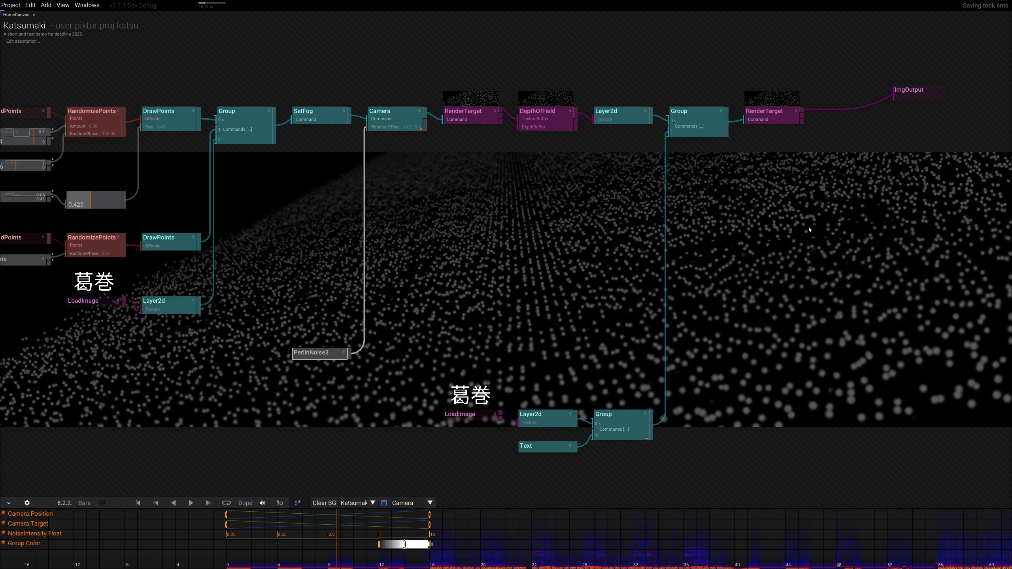
pyautogui.moveTo(317, 566); pyautogui.dragTo(259, 567)
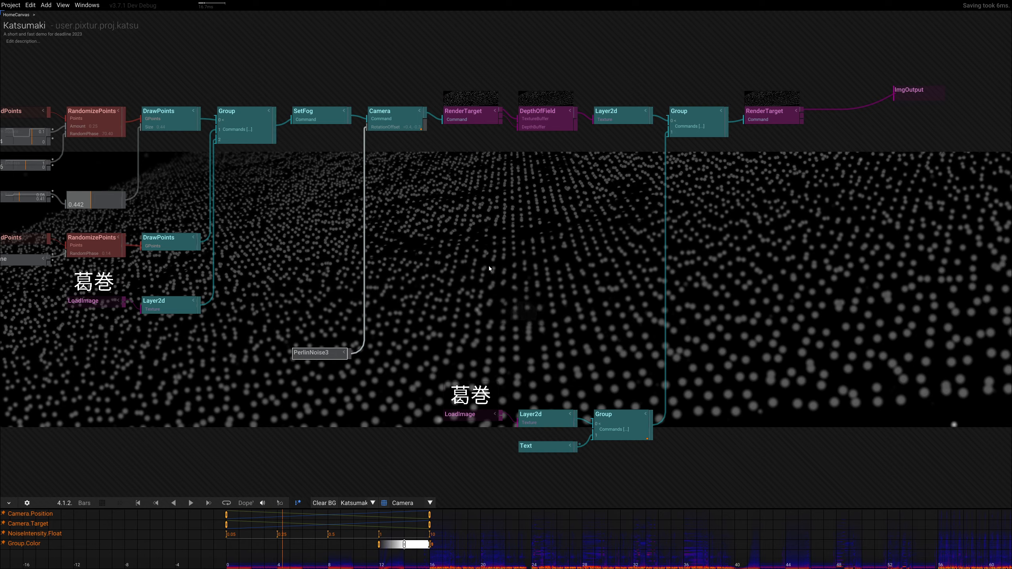
pyautogui.scroll(-3, 488, 267)
pyautogui.moveTo(489, 266); pyautogui.dragTo(628, 155, button='right')
pyautogui.scroll(2, 517, 240)
pyautogui.moveTo(518, 239); pyautogui.dragTo(486, 361, button='right')
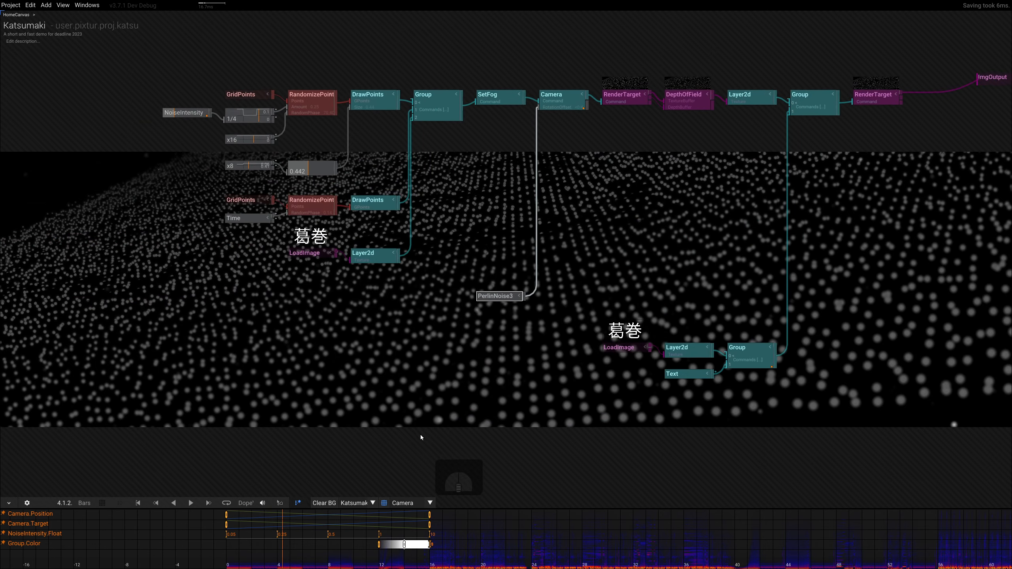
pyautogui.moveTo(423, 308); pyautogui.dragTo(419, 365, button='right')
pyautogui.scroll(2, 321, 334)
pyautogui.click(385, 301)
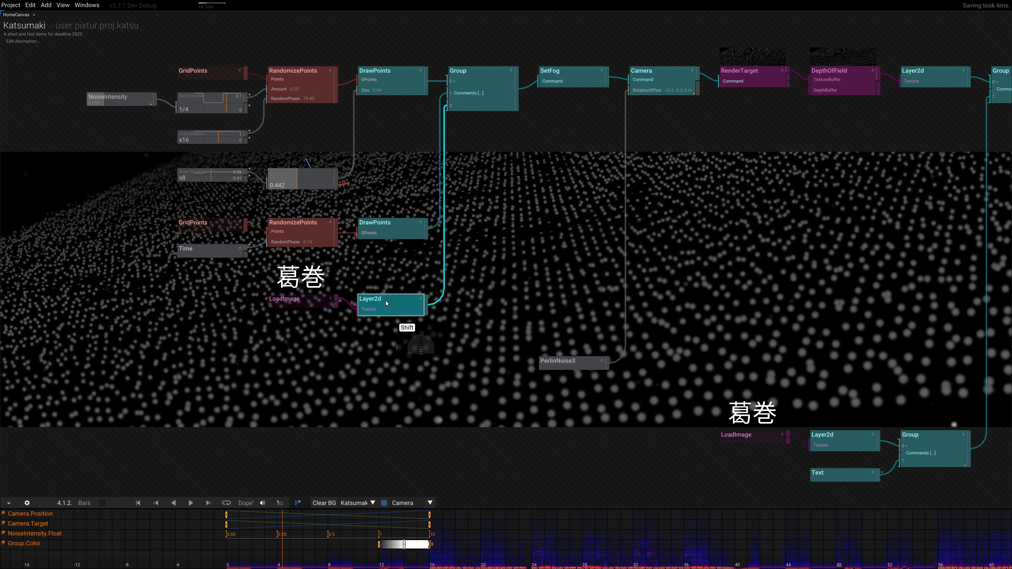
pyautogui.hotkey('shift', 'd')
# Add a Text node below the disabled title layer and enter the credited artist's first name in capitals as its text
pyautogui.moveTo(262, 388); pyautogui.dragTo(348, 299, button='right')
pyautogui.press('Tab')
pyautogui.write('t')
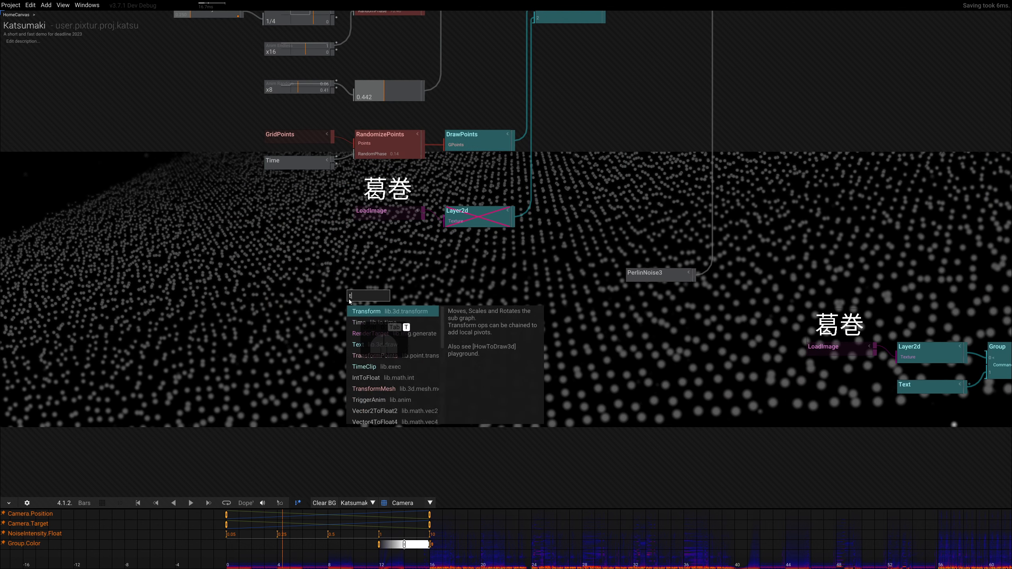
pyautogui.write('ext')
pyautogui.press('Return')
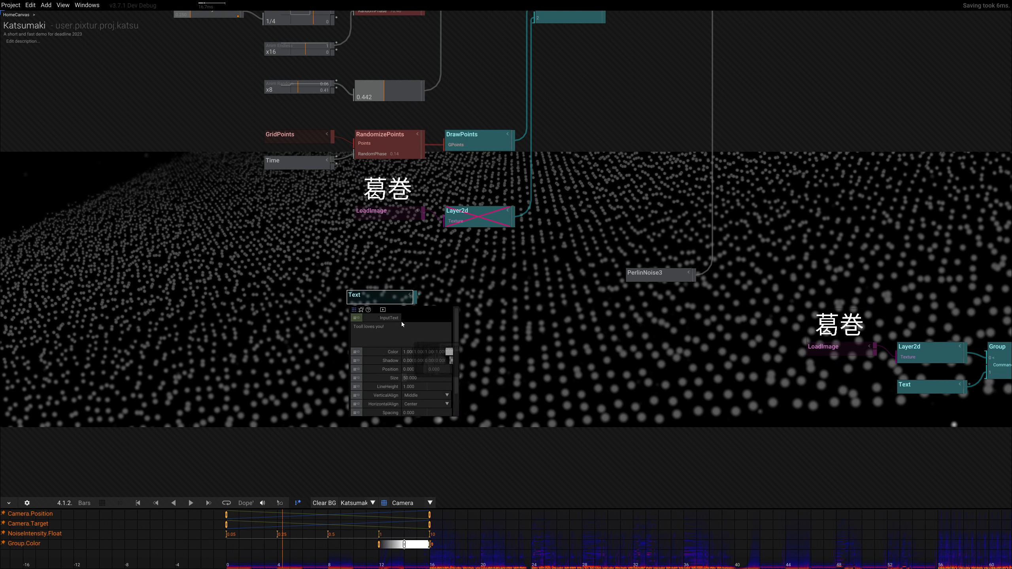
pyautogui.moveTo(395, 329); pyautogui.dragTo(271, 314)
pyautogui.write('RONNY')
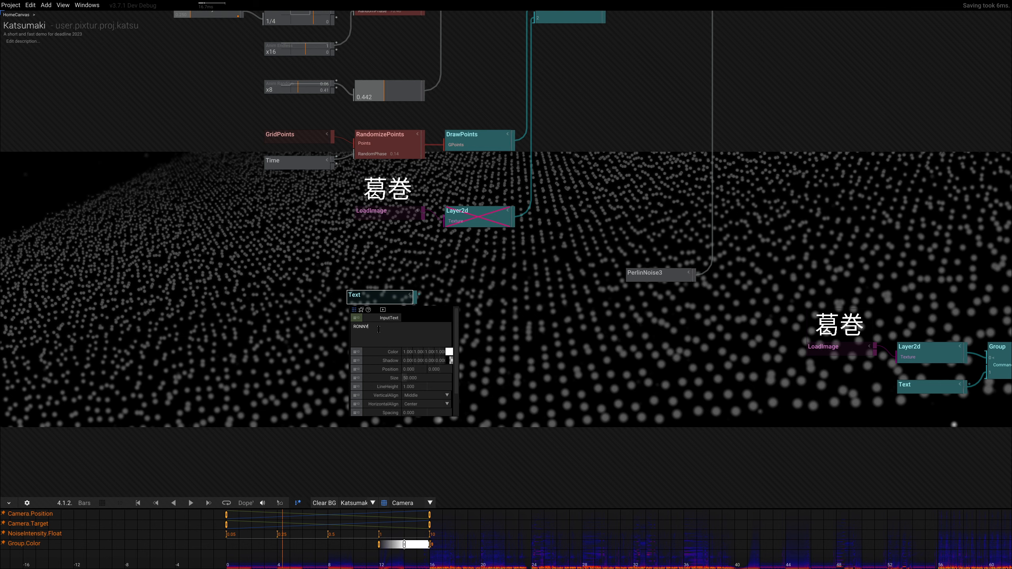
pyautogui.click(525, 302)
# Add a Group node after the new Text node and connect its output to the Commands input of the main scene Group
pyautogui.scroll(-1, 525, 302)
pyautogui.moveTo(499, 277); pyautogui.dragTo(186, 353, button='right')
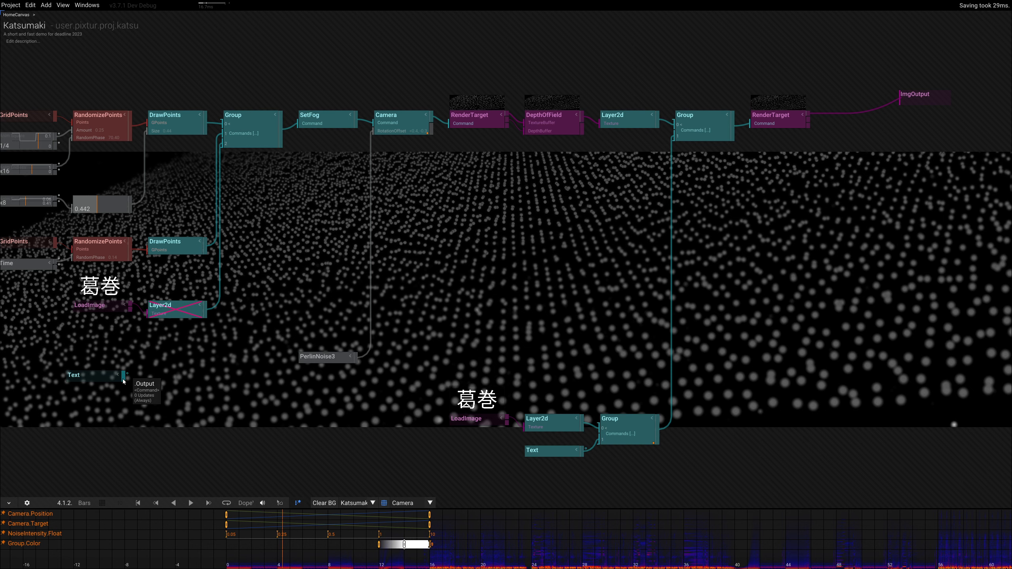
pyautogui.moveTo(144, 367); pyautogui.dragTo(310, 271, button='right')
pyautogui.moveTo(261, 274); pyautogui.dragTo(221, 336)
pyautogui.press('Tab')
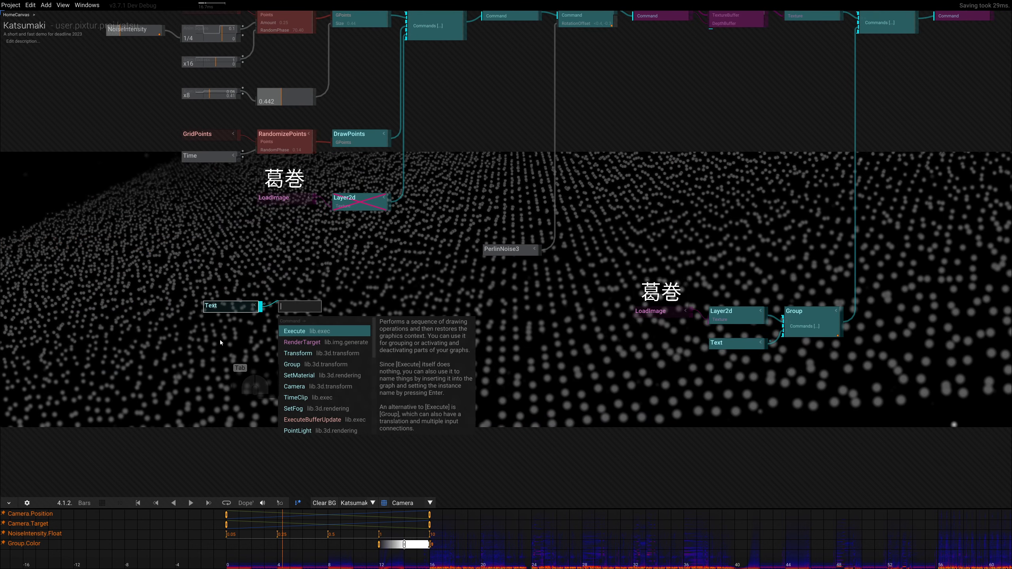
pyautogui.press('Down')
pyautogui.press('Down')
pyautogui.press('Down')
pyautogui.press('Return')
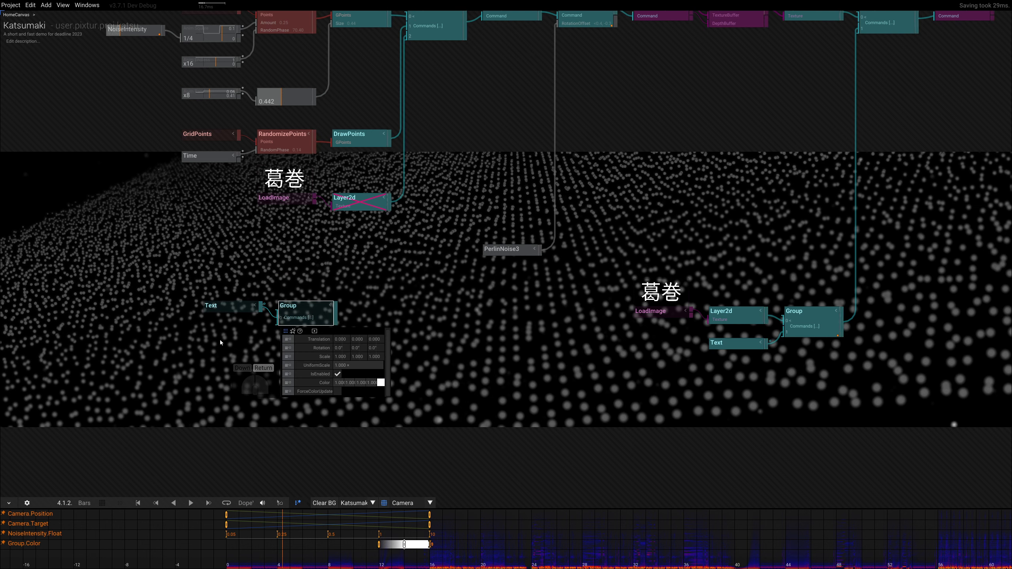
pyautogui.moveTo(377, 274); pyautogui.dragTo(299, 324, button='right')
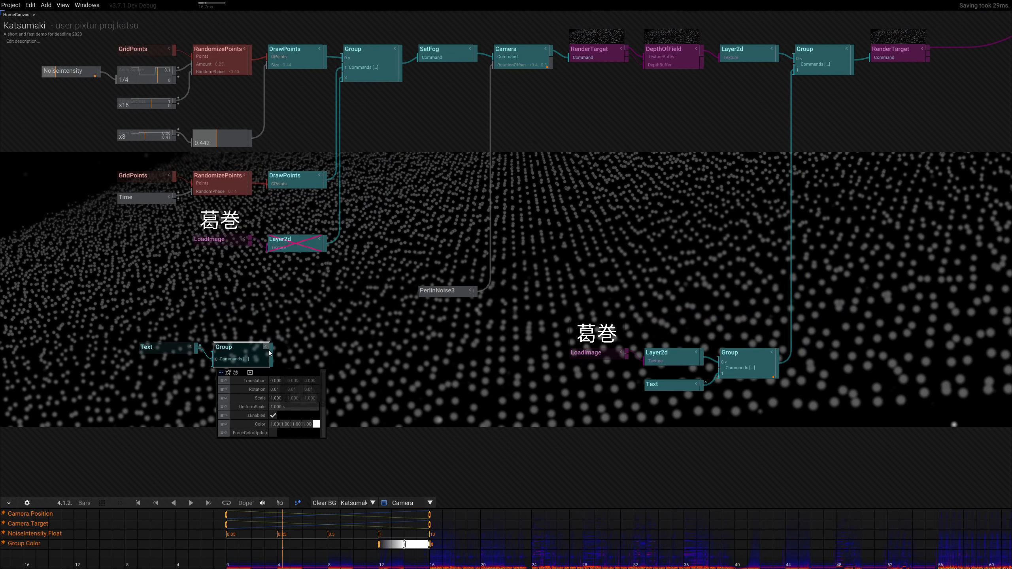
pyautogui.moveTo(271, 354); pyautogui.dragTo(342, 96)
# Set the new text's Size to 2190 and move it deeper into the scene, to about 2.079 in its second Position value
pyautogui.moveTo(306, 336); pyautogui.dragTo(433, 199, button='right')
pyautogui.scroll(2, 296, 244)
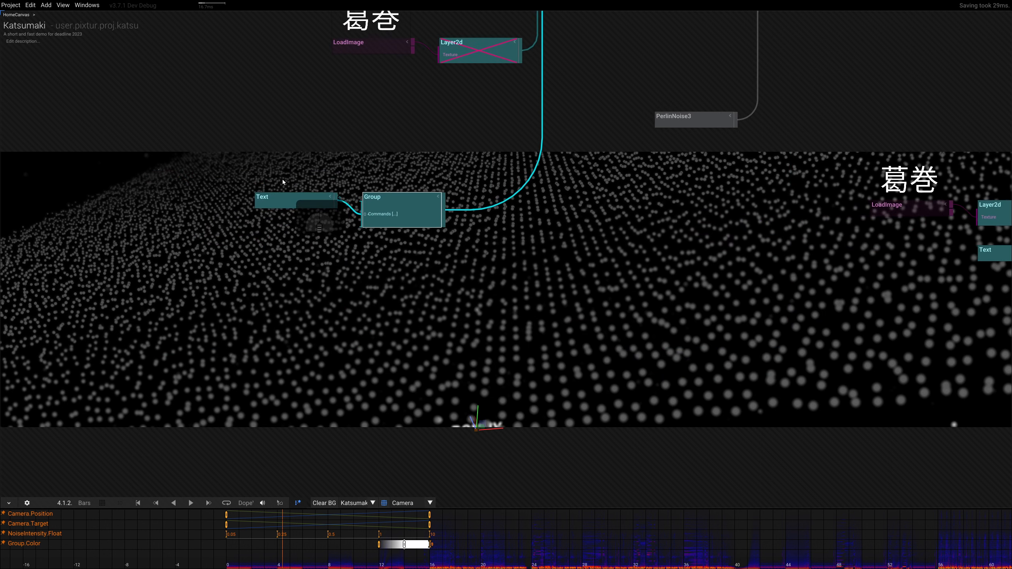
pyautogui.click(282, 202)
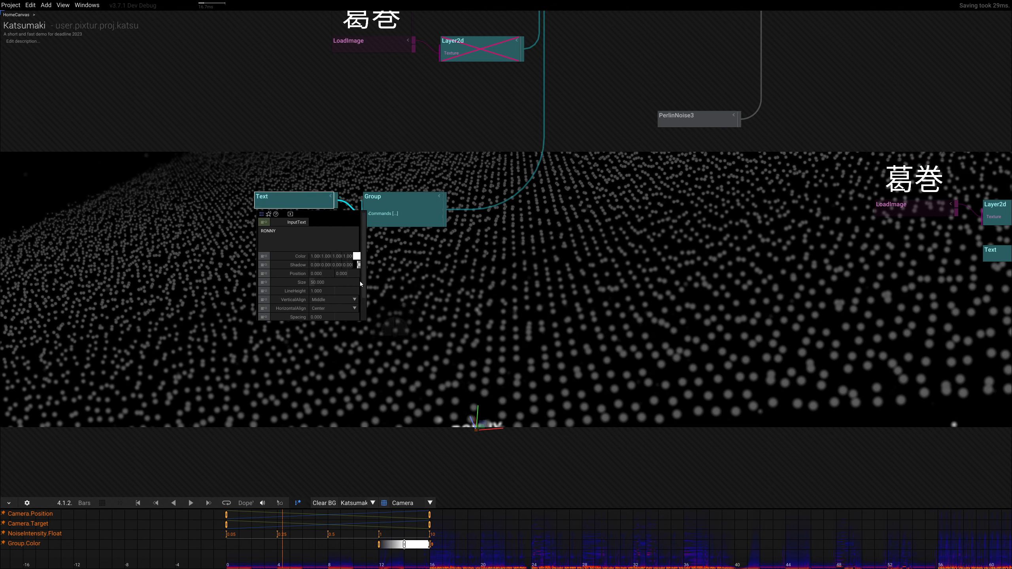
pyautogui.moveTo(329, 284); pyautogui.dragTo(239, 367)
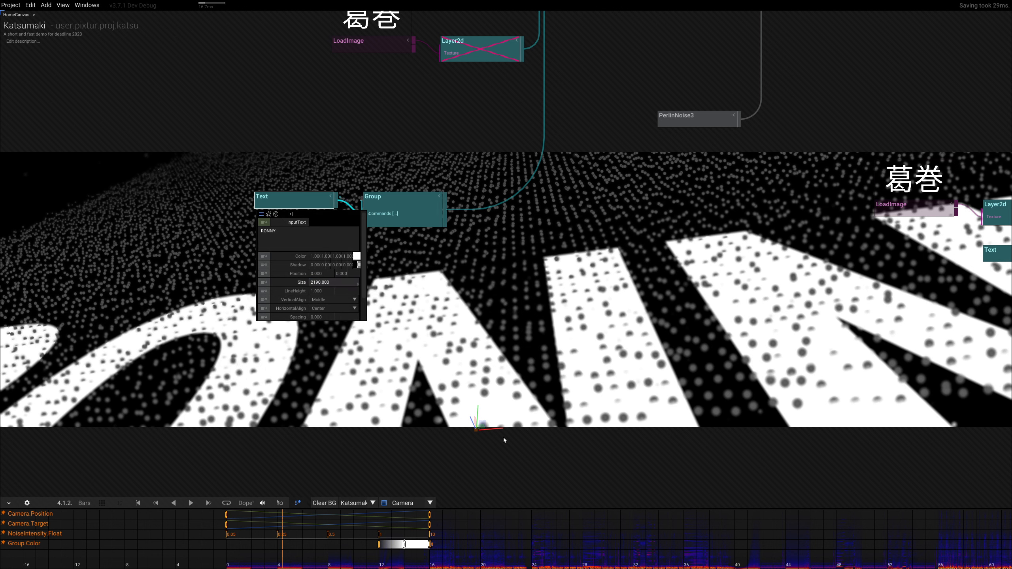
pyautogui.moveTo(479, 415); pyautogui.dragTo(490, 236)
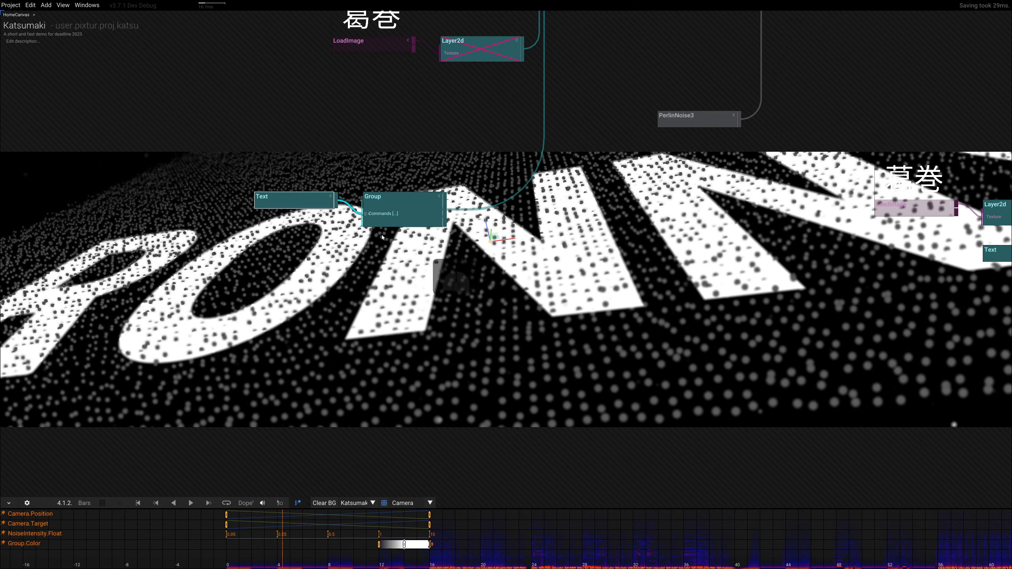
# Try PassionOne-Black.fnt as the new text's font, and settle on ShareTechMono.fnt
pyautogui.click(289, 202)
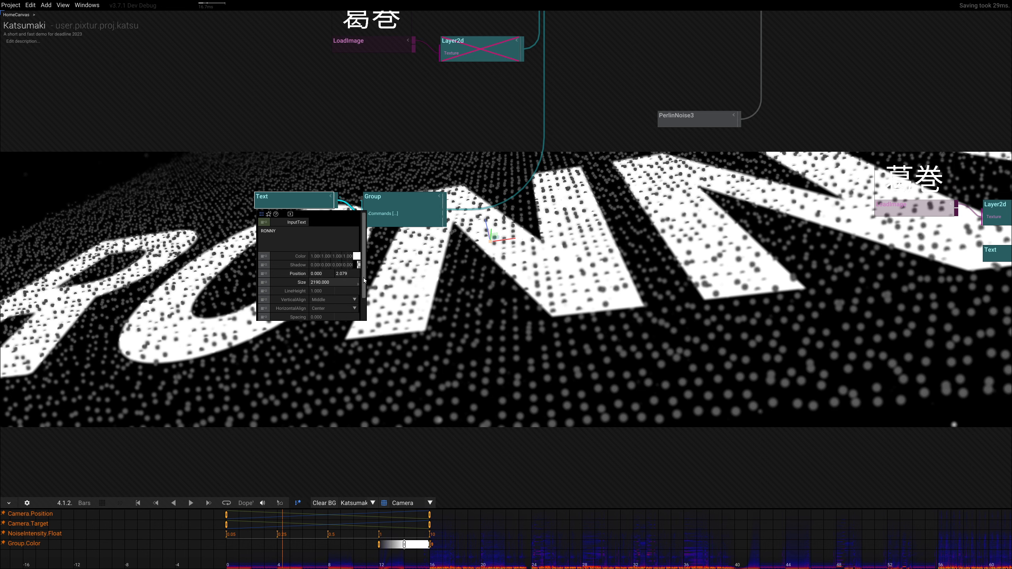
pyautogui.scroll(-2, 361, 279)
pyautogui.click(343, 297)
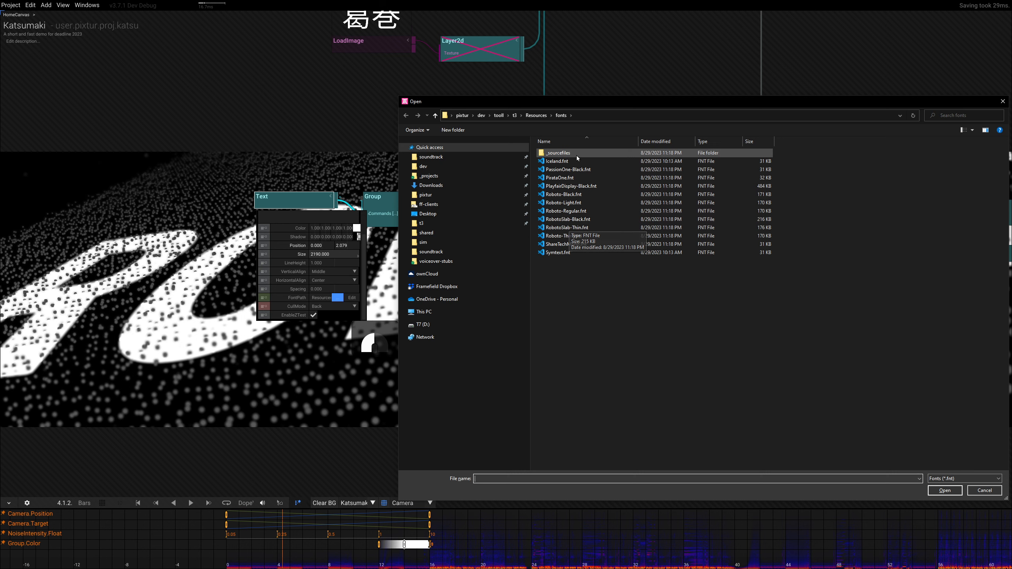
pyautogui.doubleClick(570, 169)
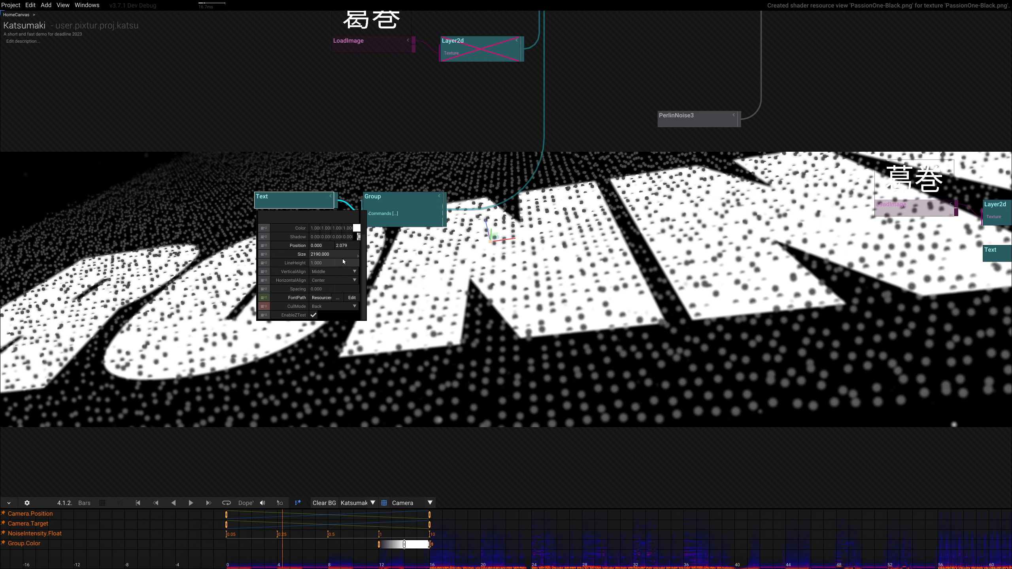
pyautogui.click(338, 297)
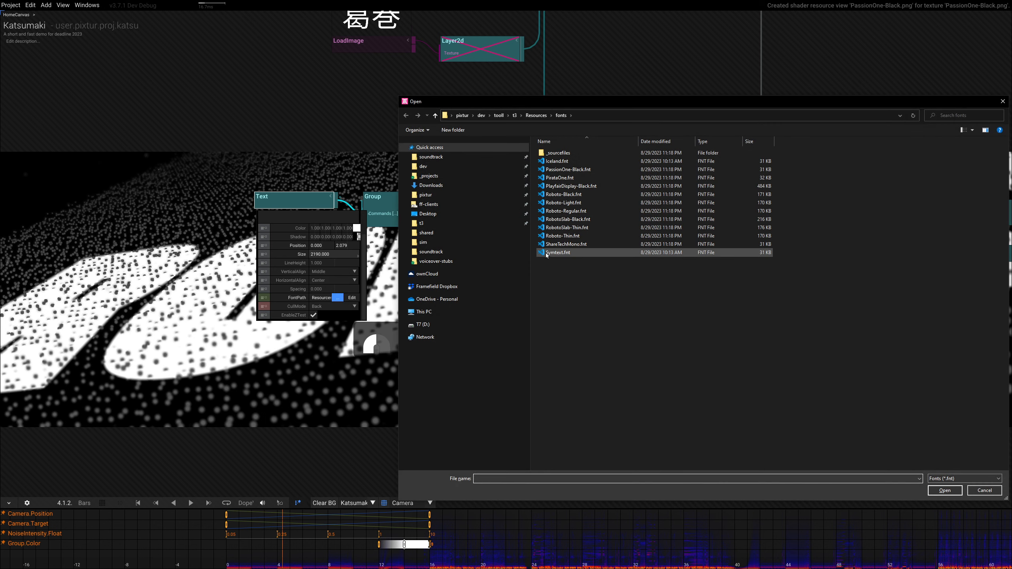
pyautogui.doubleClick(575, 245)
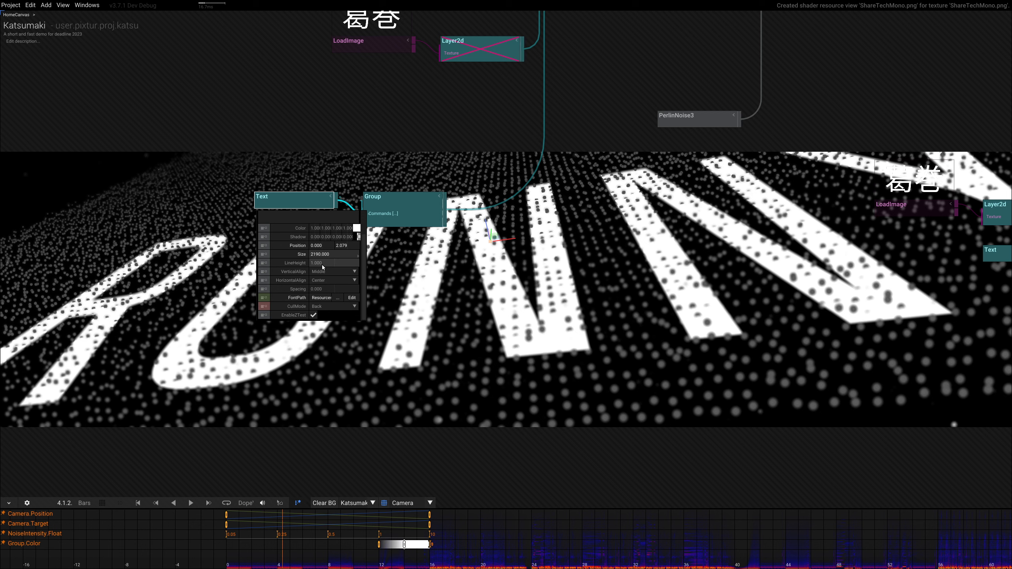
# Tighten the new text's letter Spacing to -8.3
pyautogui.moveTo(320, 288); pyautogui.dragTo(393, 312)
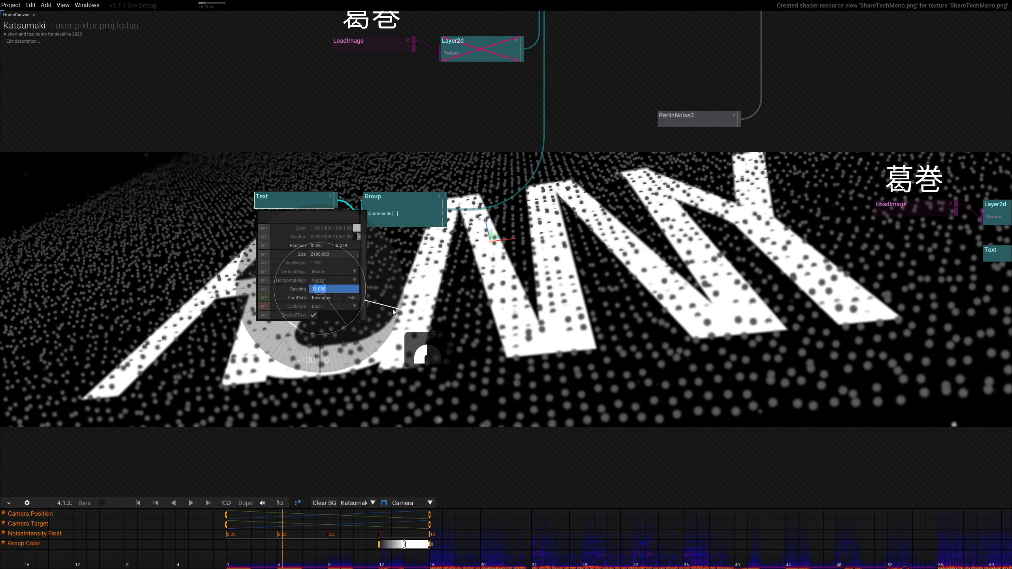
pyautogui.moveTo(394, 313); pyautogui.dragTo(394, 312)
pyautogui.moveTo(439, 295); pyautogui.dragTo(626, 237, button='right')
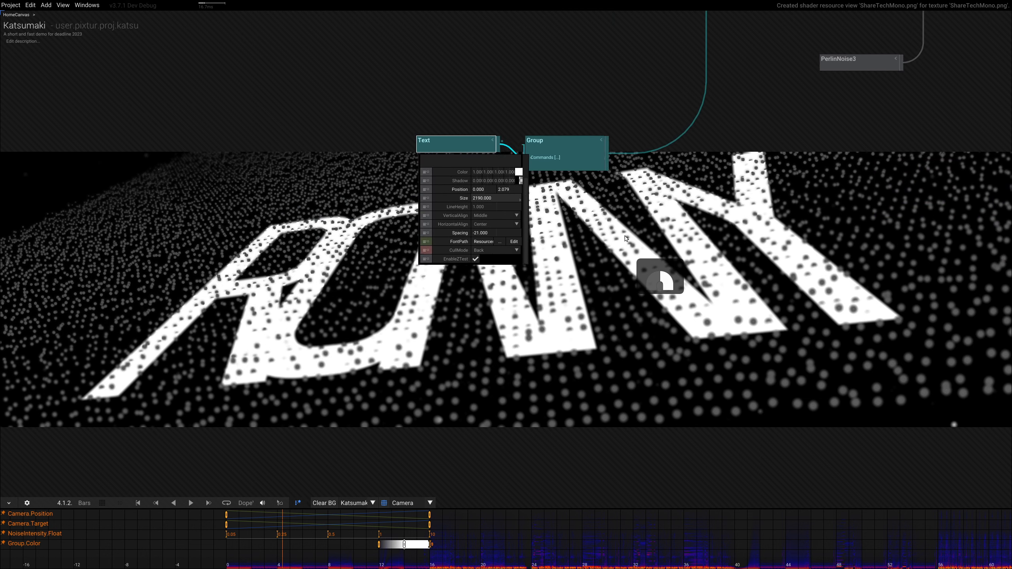
pyautogui.moveTo(486, 186); pyautogui.dragTo(124, 90, button='right')
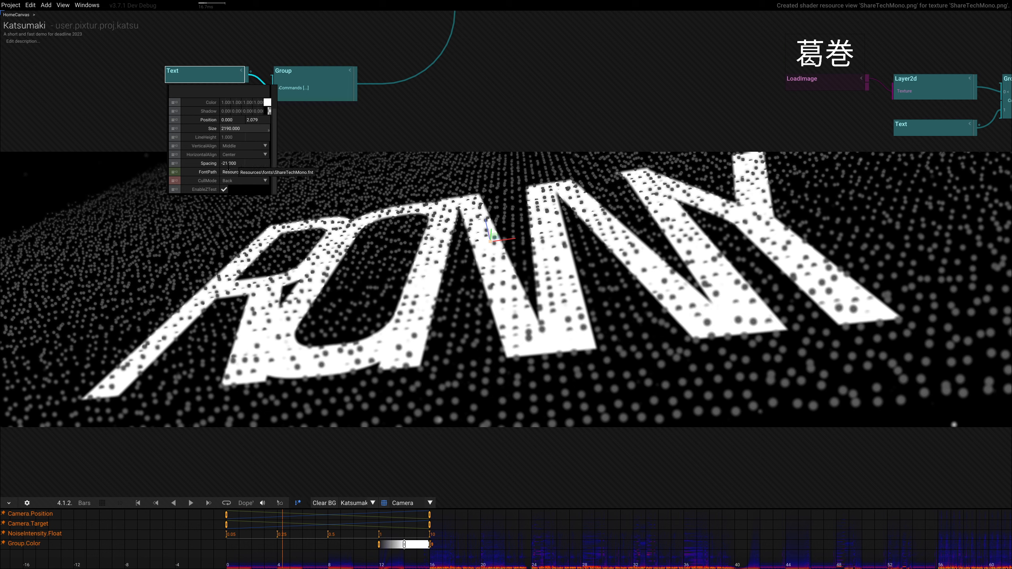
pyautogui.moveTo(230, 164); pyautogui.dragTo(211, 177)
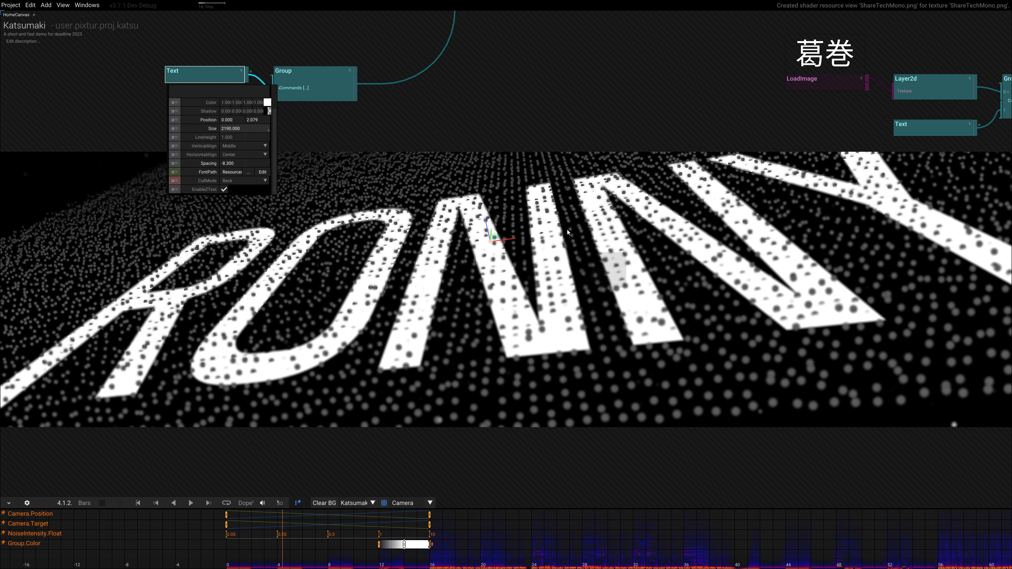
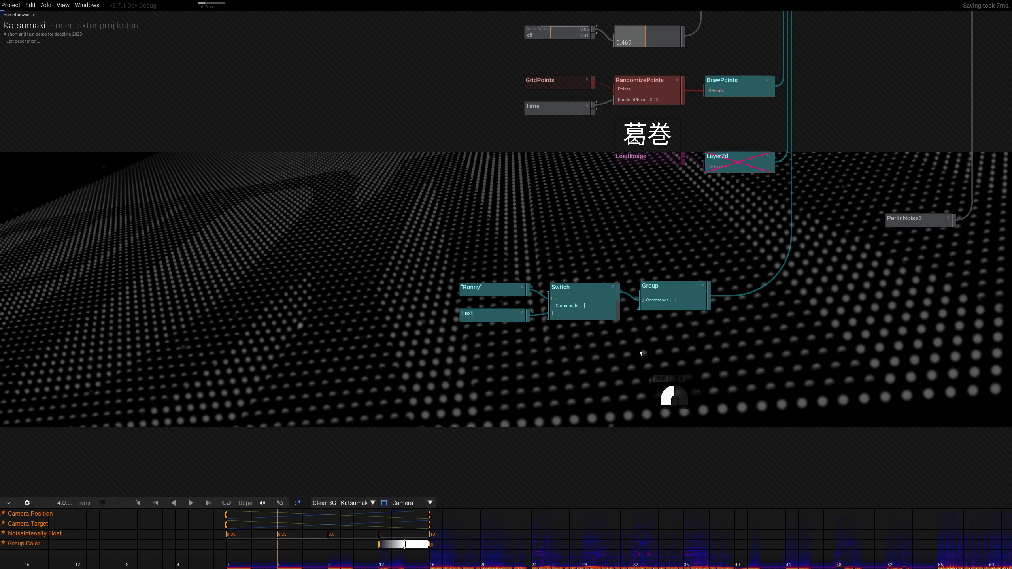
# Set the Index of the Switch between the text nodes and their Group to -1 and animate it from a keyframe at bar 2
pyautogui.click(600, 312)
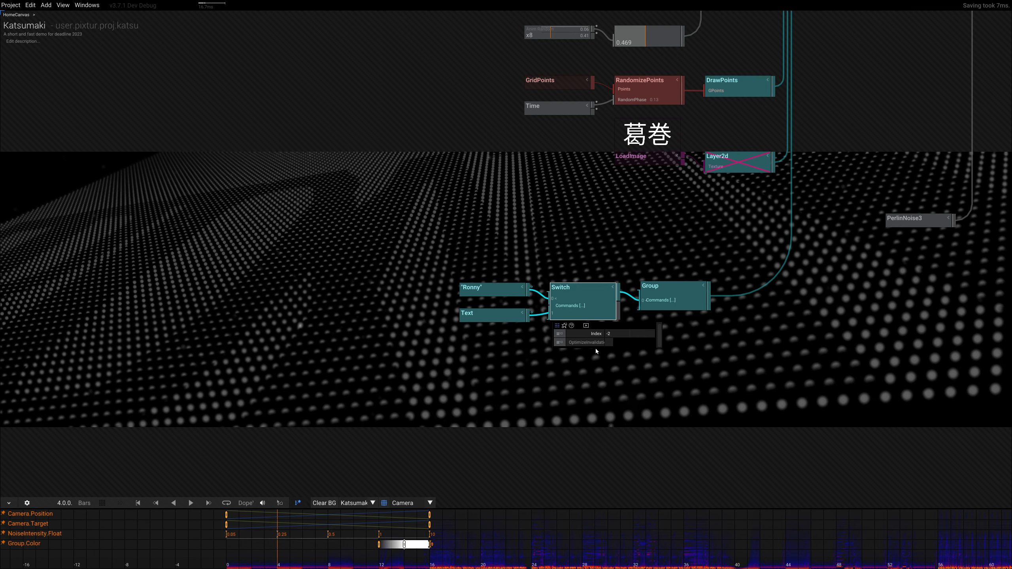
pyautogui.click(622, 336)
pyautogui.write('-1')
pyautogui.press('Return')
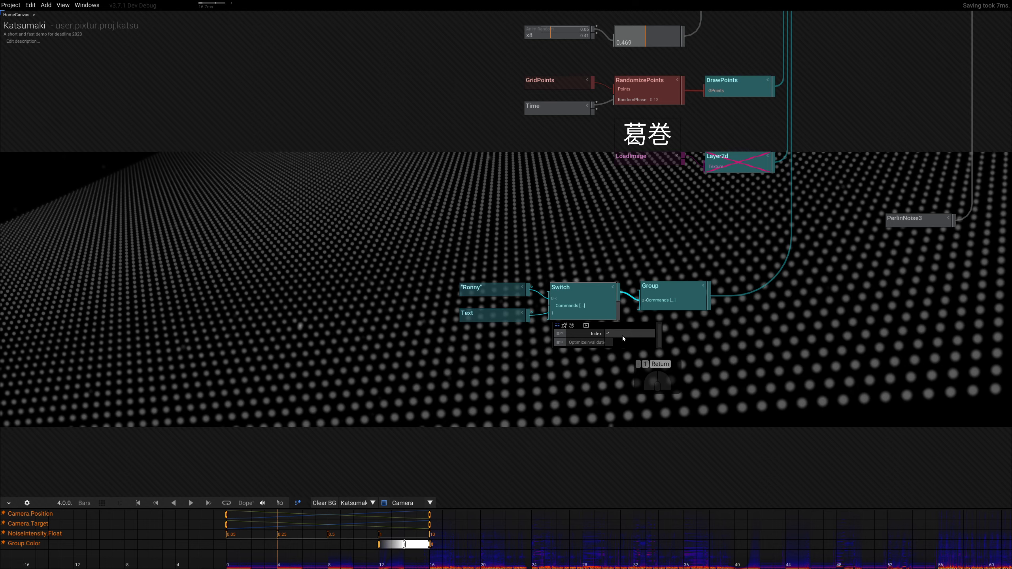
pyautogui.keyDown('shift'); pyautogui.moveTo(274, 568); pyautogui.dragTo(251, 568); pyautogui.keyUp('shift')
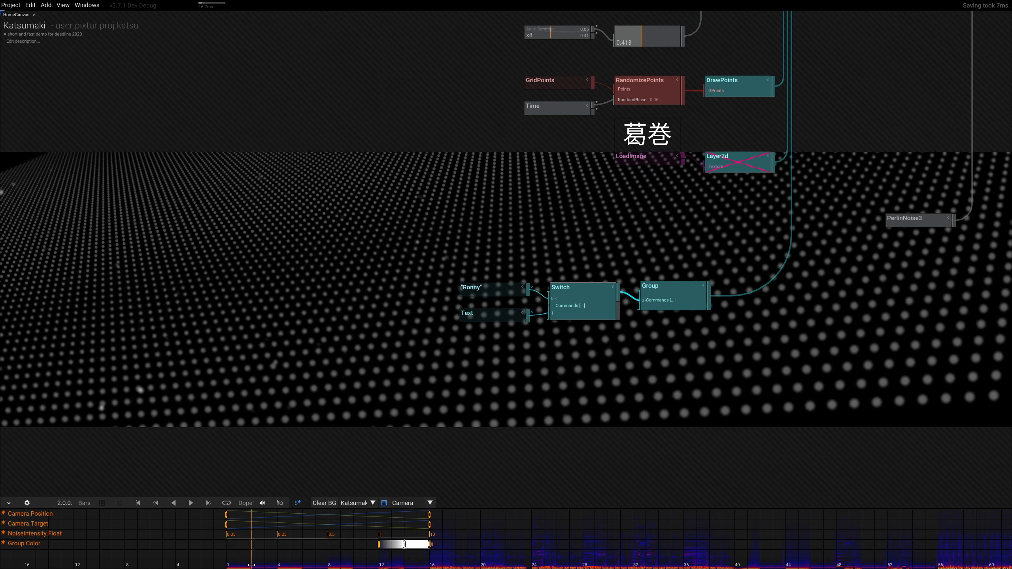
pyautogui.click(573, 307)
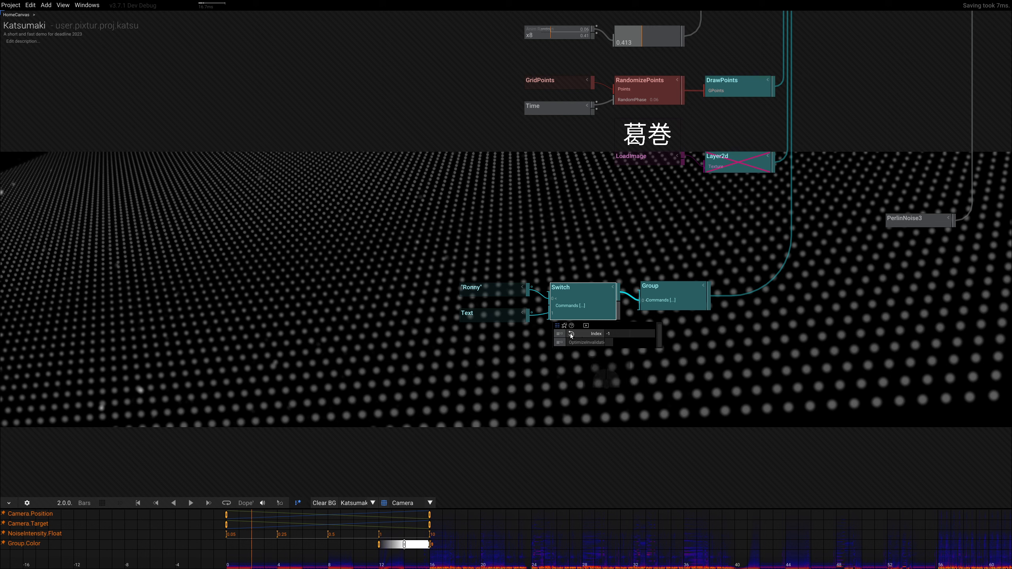
pyautogui.press('alt')
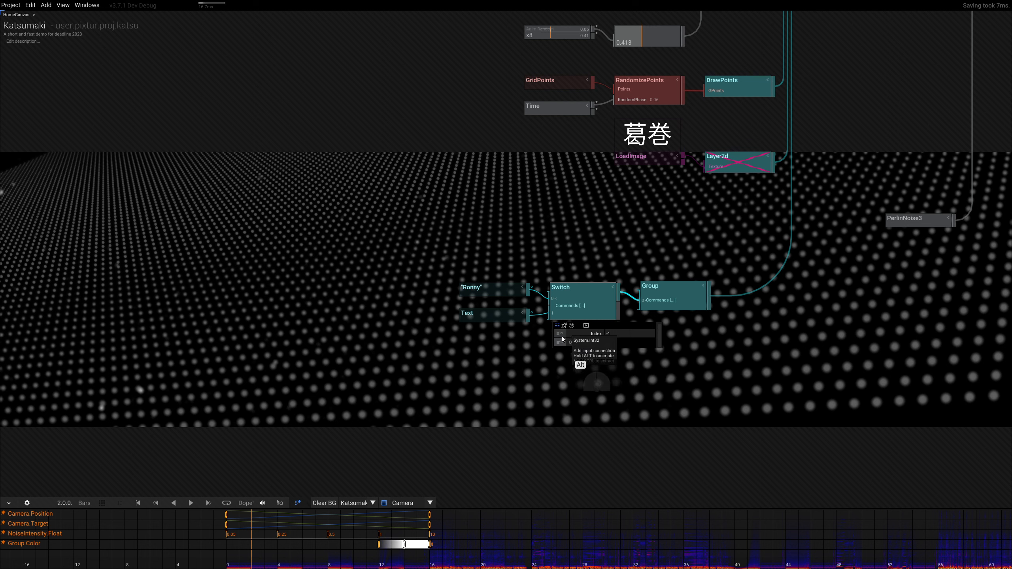
pyautogui.keyDown('alt'); pyautogui.click(560, 337); pyautogui.keyUp('alt')
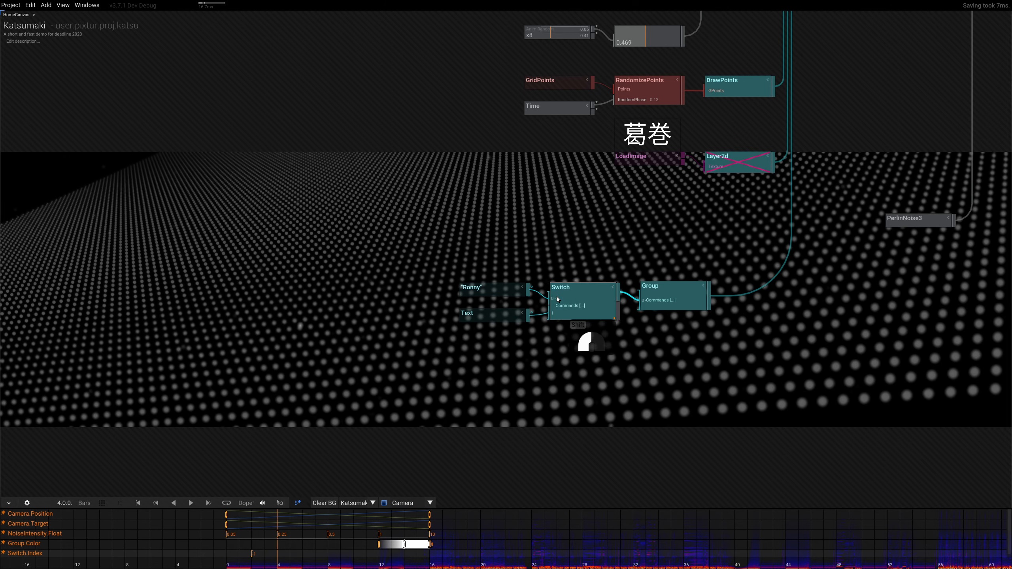
# Keyframe the Switch's Index to 0 at bar 4
pyautogui.keyDown('shift'); pyautogui.click(558, 300); pyautogui.keyUp('shift')
pyautogui.keyDown('ctrl'); pyautogui.scroll(2, 617, 332); pyautogui.keyUp('ctrl')
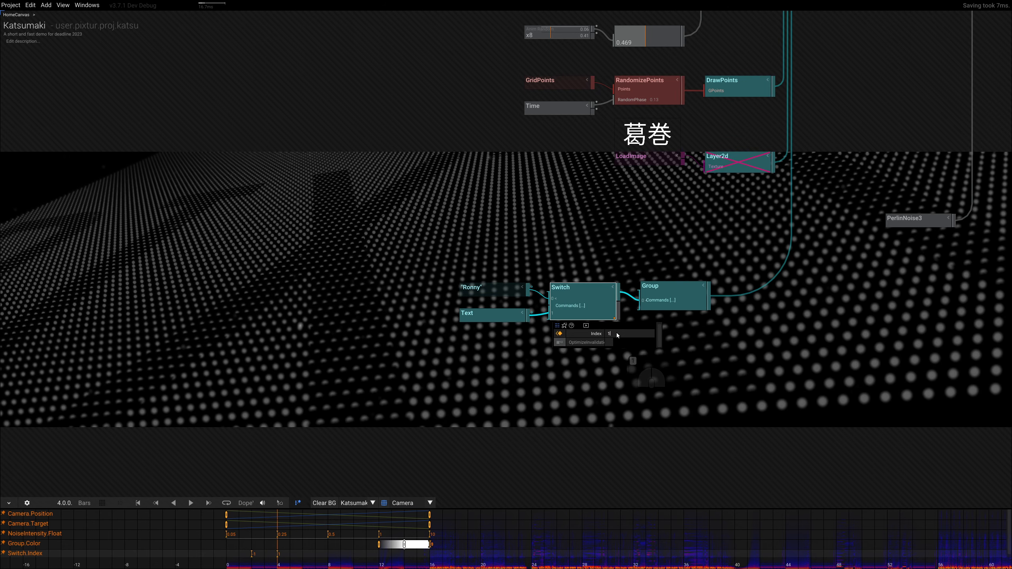
pyautogui.click(617, 332)
pyautogui.write('0')
pyautogui.press('Return')
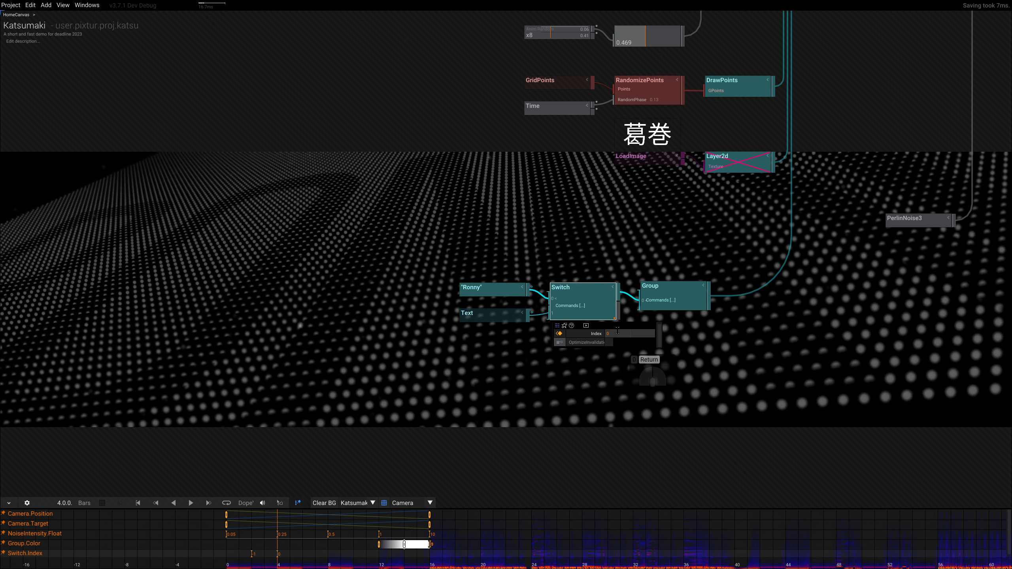
# Duplicate the Switch's -1 Index keyframe from bar 2 to bar 6
pyautogui.moveTo(287, 564); pyautogui.dragTo(301, 566)
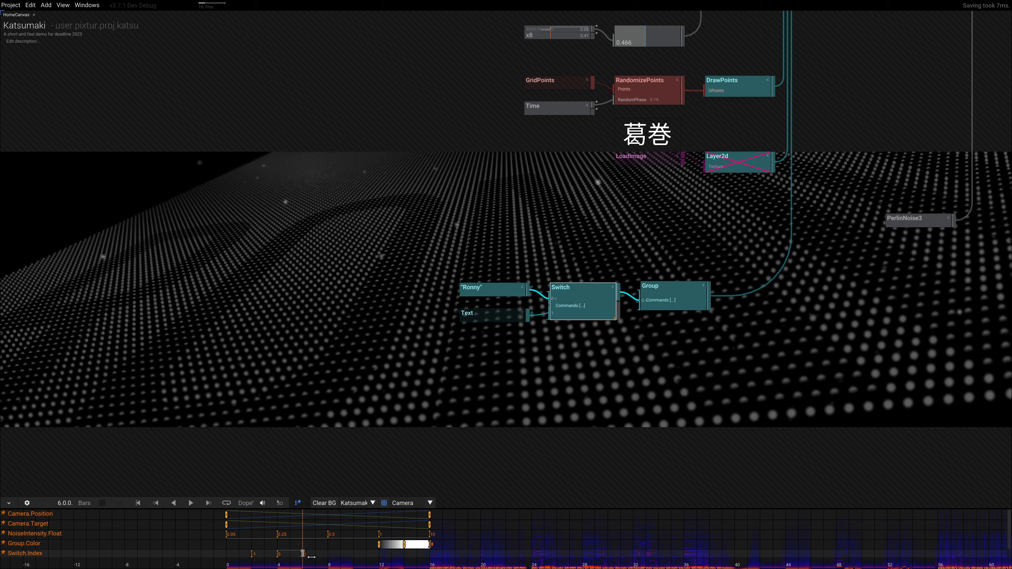
pyautogui.scroll(3, 303, 554)
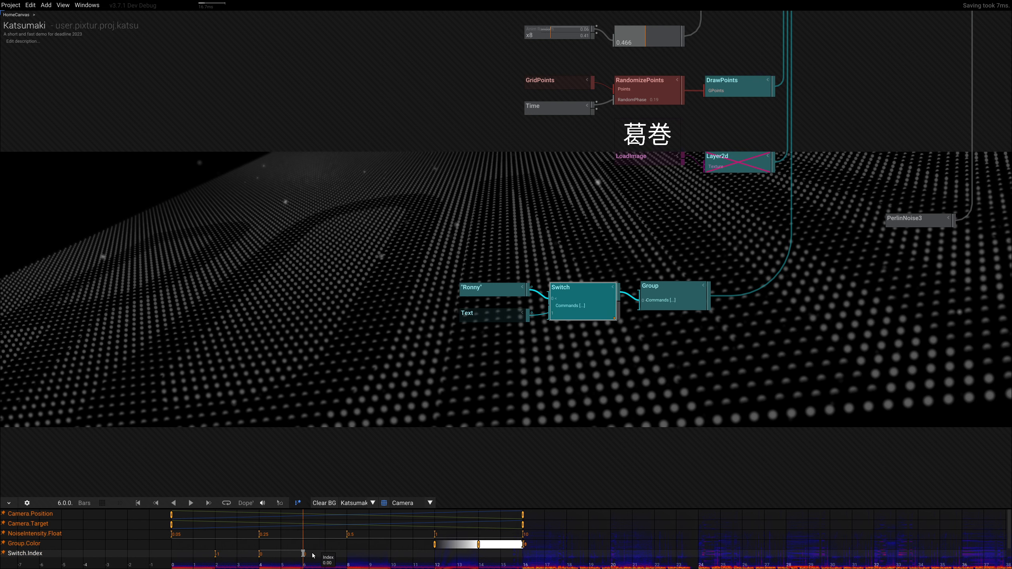
pyautogui.click(346, 534)
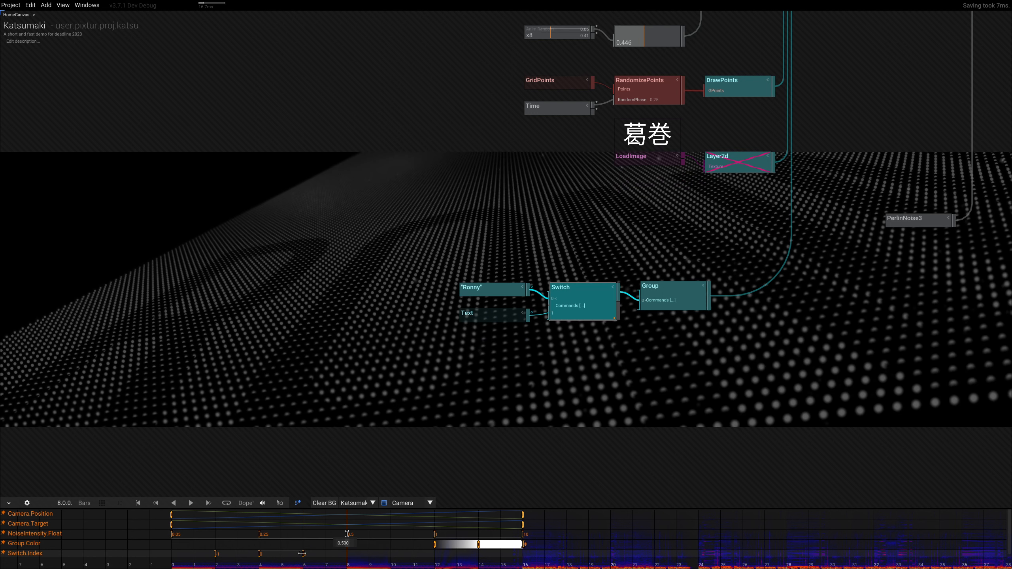
pyautogui.click(302, 554)
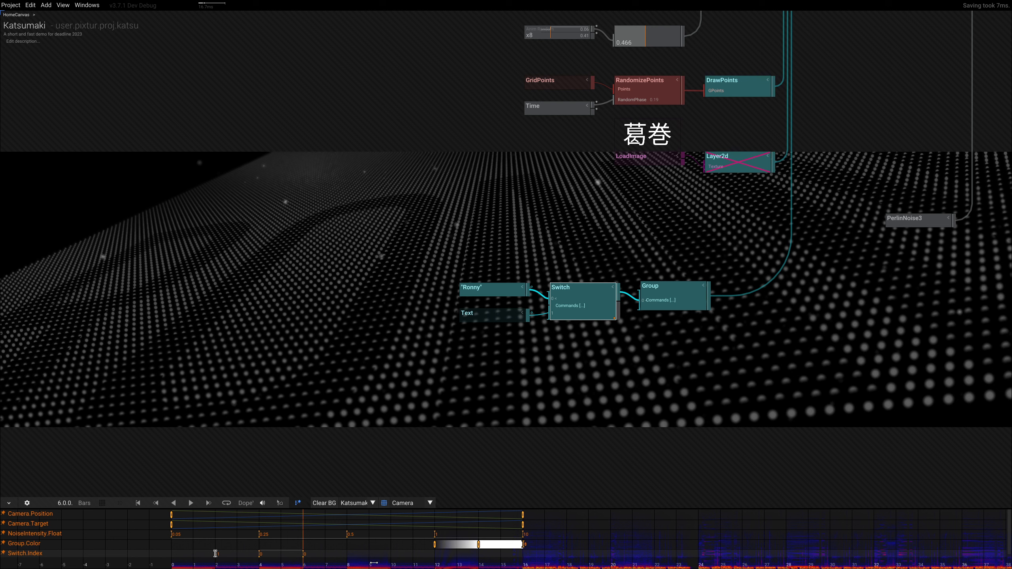
pyautogui.rightClick(342, 553)
pyautogui.moveTo(365, 527)
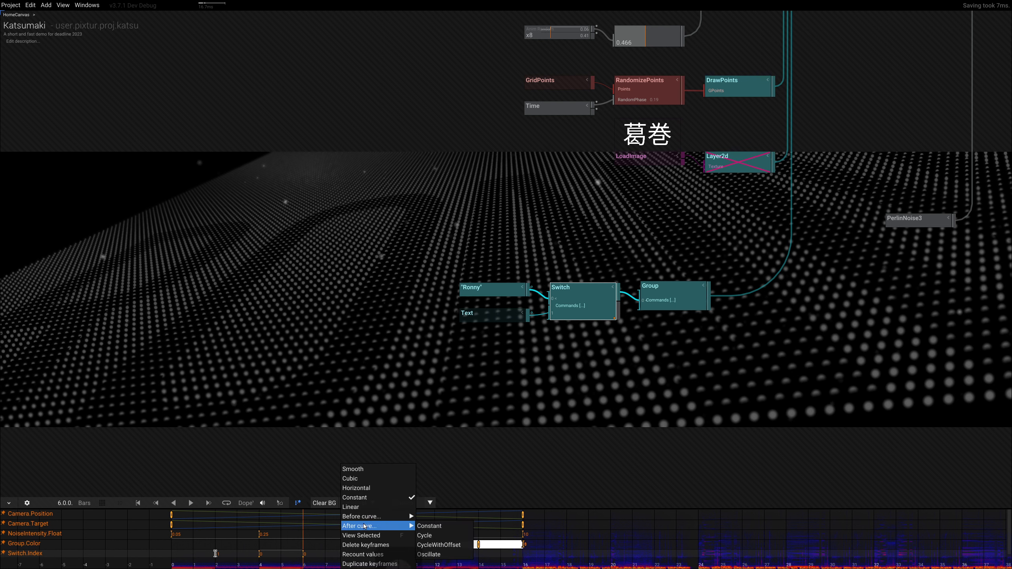
pyautogui.click(361, 565)
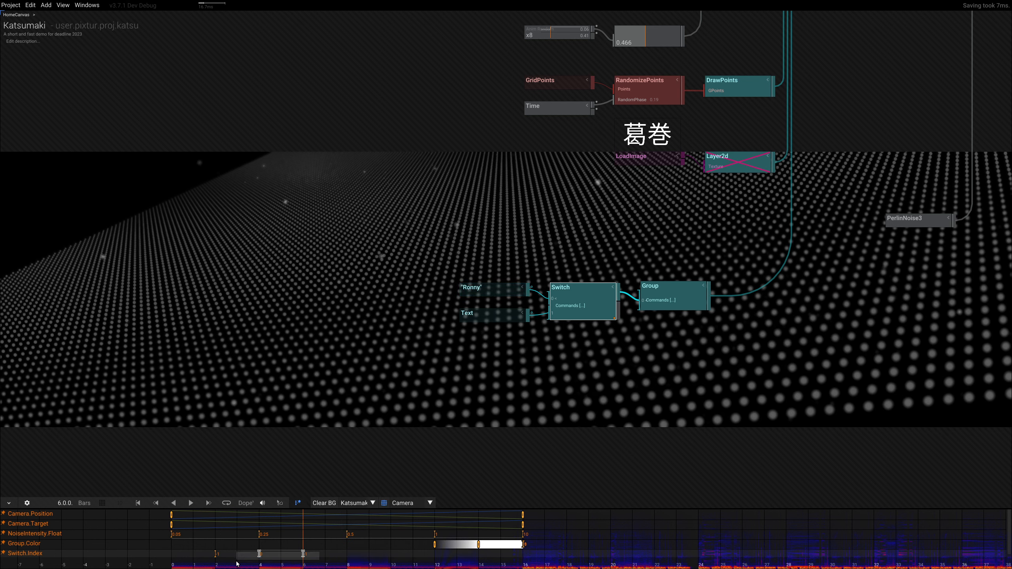
# Duplicate the Switch's Index keyframes at bars 4 and 6 so the copies start at bar 8
pyautogui.moveTo(328, 563); pyautogui.dragTo(349, 565)
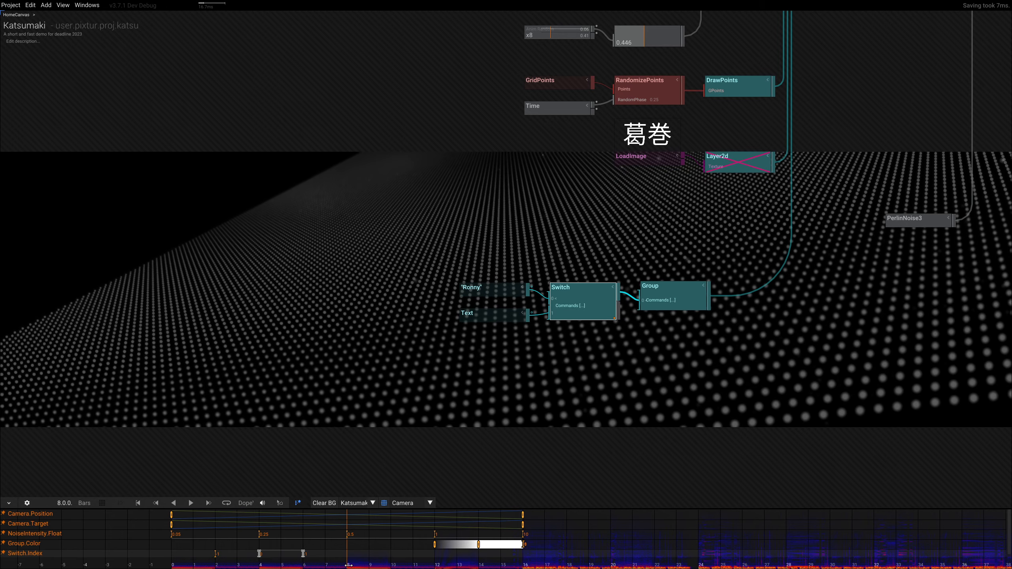
pyautogui.rightClick(361, 558)
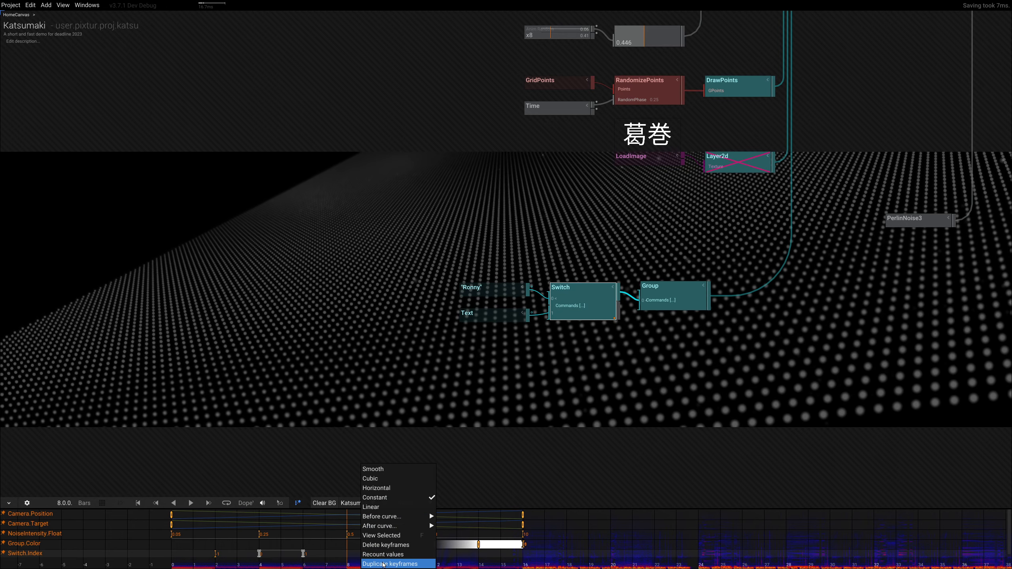
pyautogui.click(383, 564)
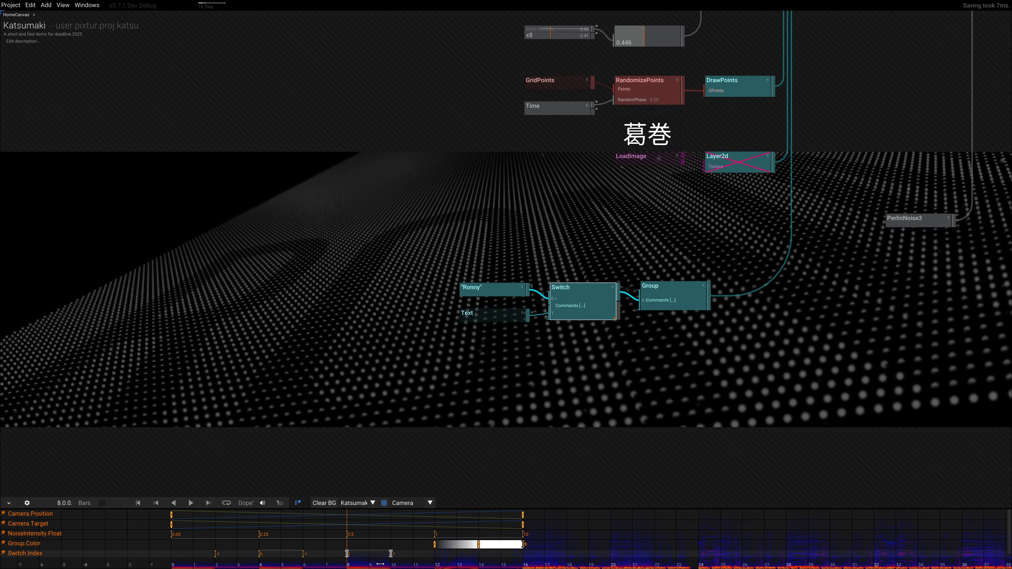
# Set the Switch's Index keyframe at bar 8 to 1
pyautogui.click(358, 555)
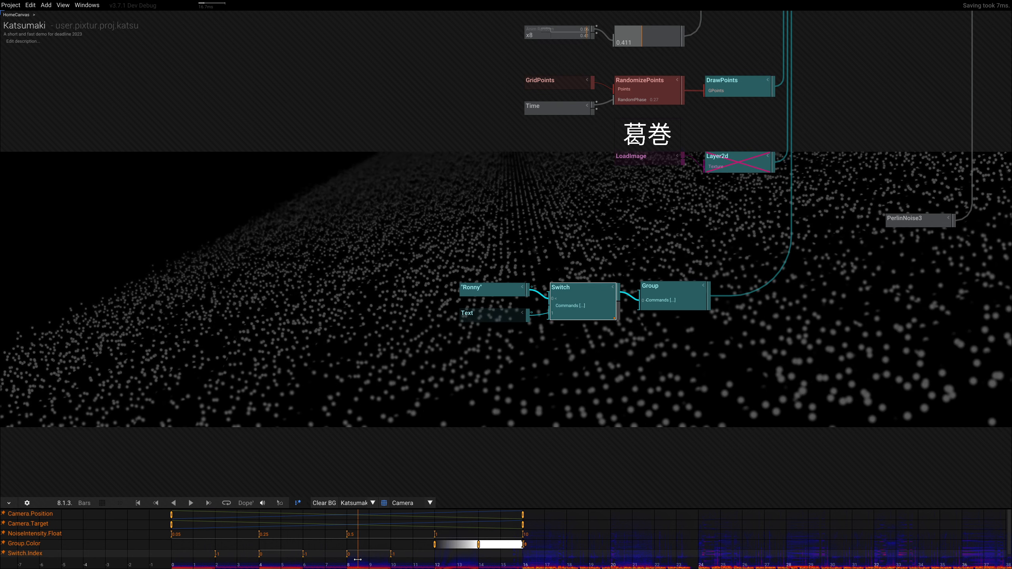
pyautogui.press(',')
pyautogui.press(',')
pyautogui.press(',')
pyautogui.press('.')
pyautogui.press('.')
pyautogui.press('.')
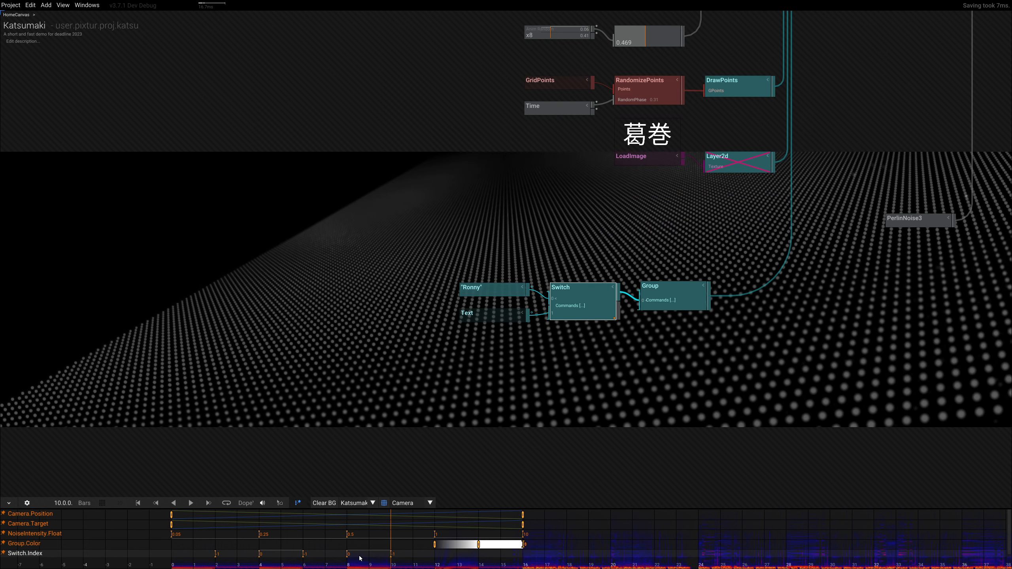
pyautogui.press(',')
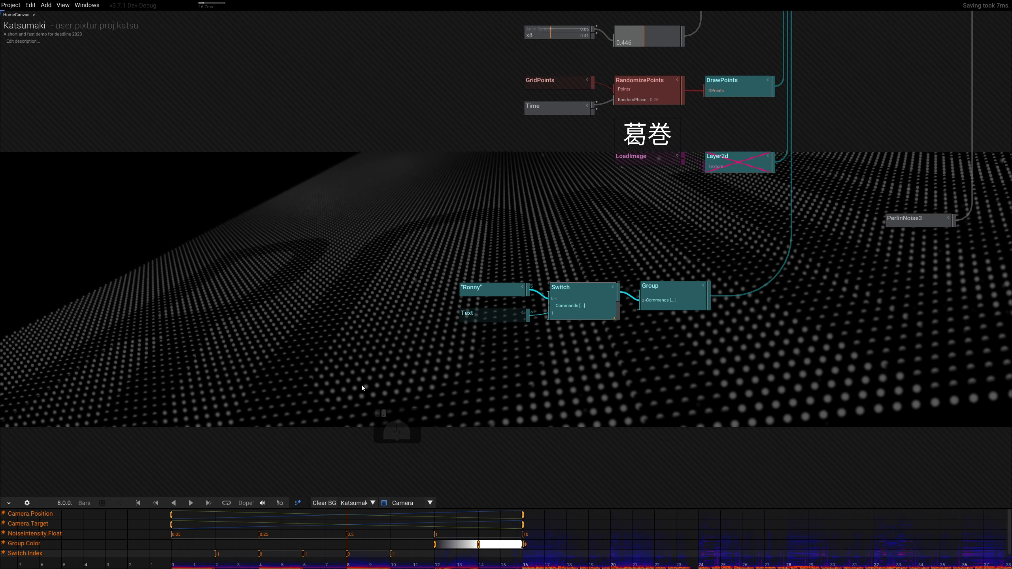
pyautogui.click(584, 306)
pyautogui.click(616, 335)
pyautogui.write('1')
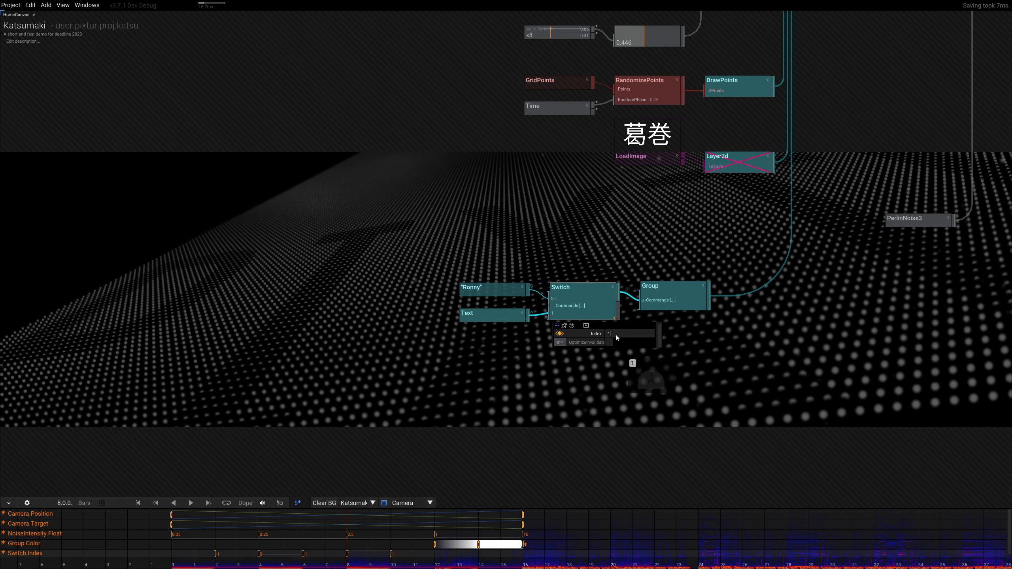
pyautogui.click(581, 460)
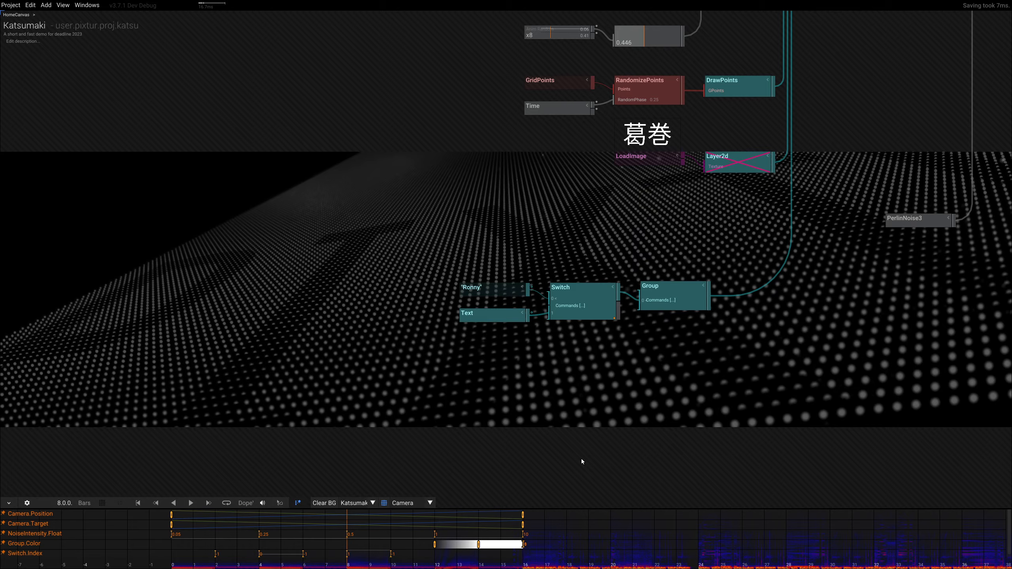
# Move the text Group in the view just after bar 8, to a Y Translation of about 0.895
pyautogui.click(349, 566)
pyautogui.moveTo(351, 568)
pyautogui.mouseDown()
pyautogui.moveTo(380, 568)
pyautogui.moveTo(349, 568)
pyautogui.moveTo(370, 568)
pyautogui.moveTo(357, 567)
pyautogui.mouseUp()
pyautogui.click(676, 295)
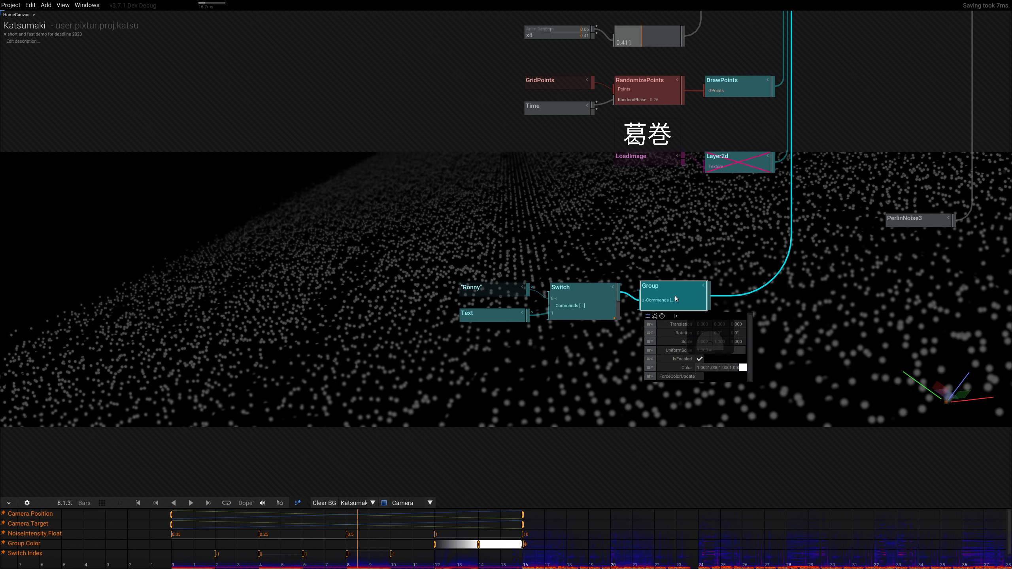
pyautogui.moveTo(922, 388); pyautogui.dragTo(825, 252)
pyautogui.moveTo(361, 564)
pyautogui.mouseDown()
pyautogui.moveTo(392, 565)
pyautogui.moveTo(349, 564)
pyautogui.moveTo(361, 564)
pyautogui.mouseUp()
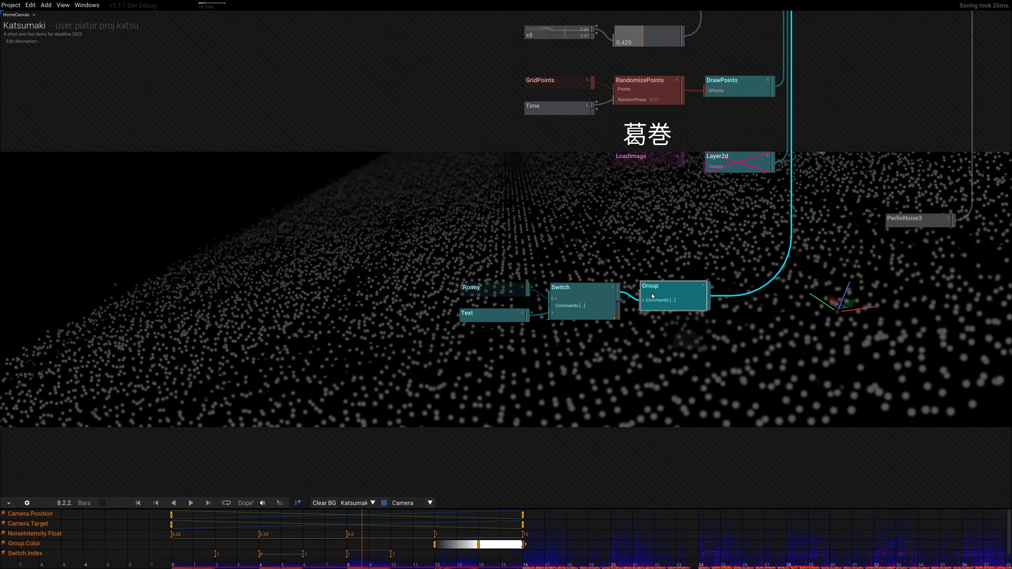
# Extract the first text node's Size parameter into its own node and connect it to the Text node's Size too
pyautogui.moveTo(359, 310); pyautogui.dragTo(377, 316, button='right')
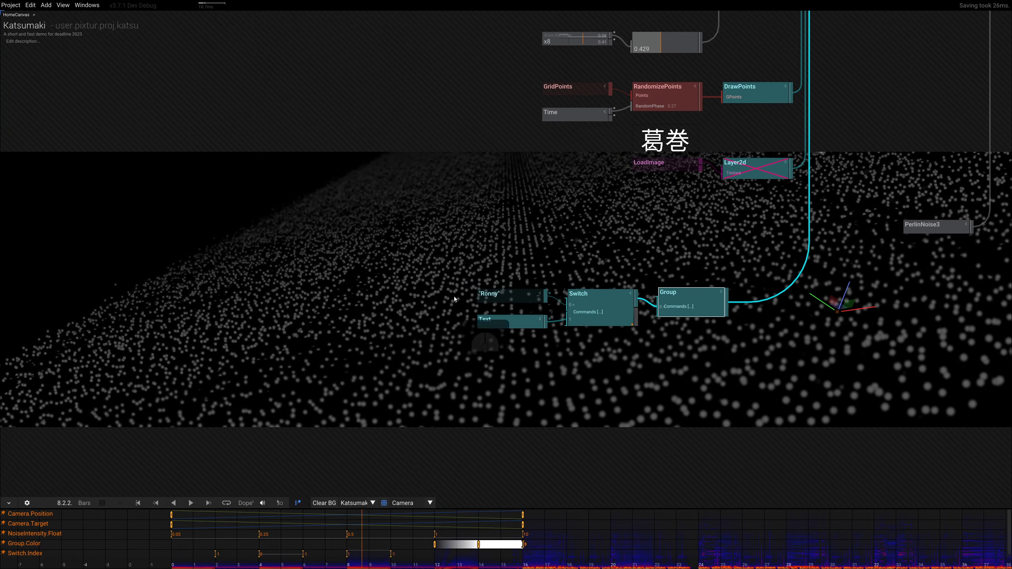
pyautogui.click(503, 297)
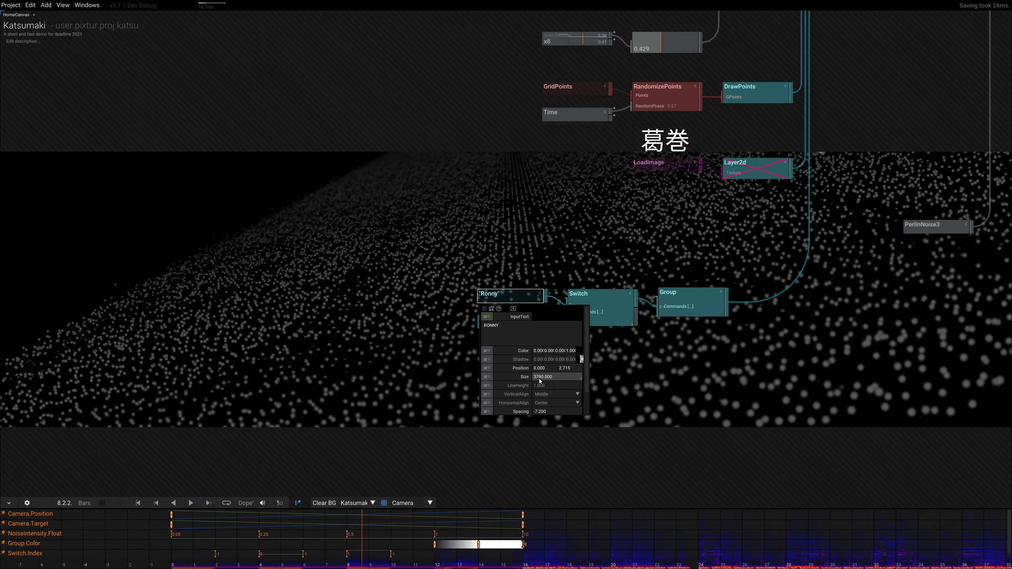
pyautogui.press('alt')
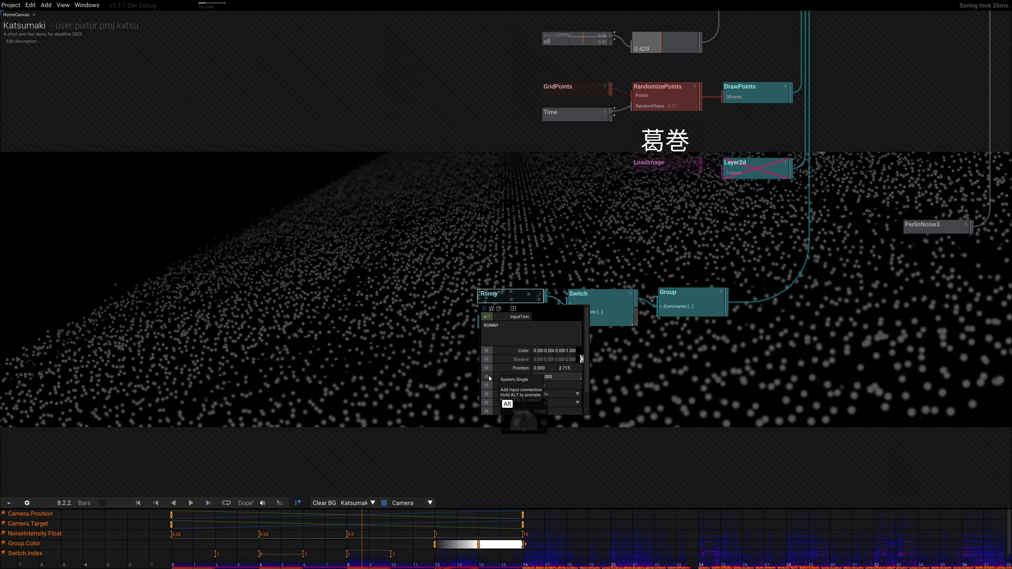
pyautogui.press('ctrl')
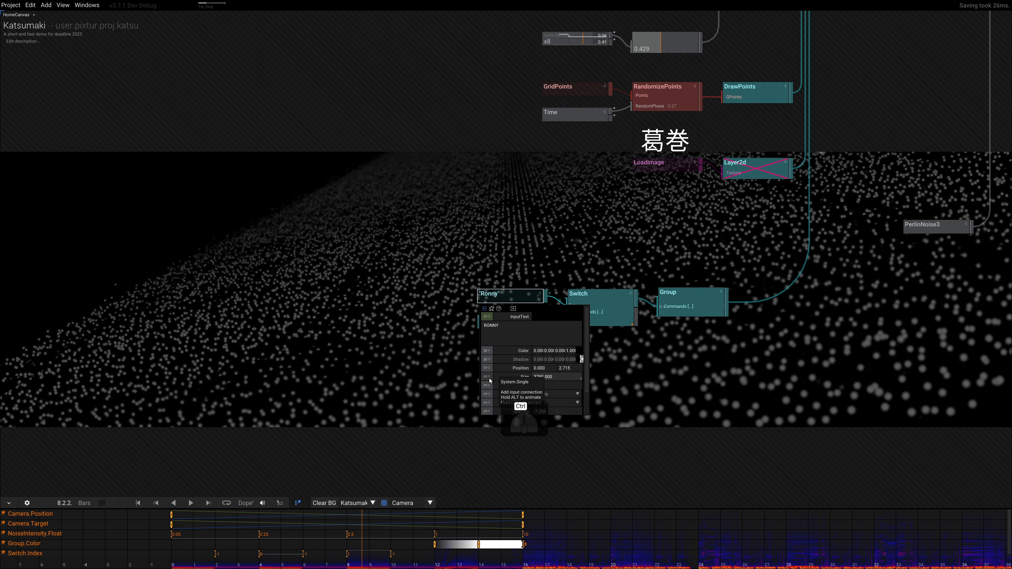
pyautogui.keyDown('ctrl'); pyautogui.click(489, 378); pyautogui.keyUp('ctrl')
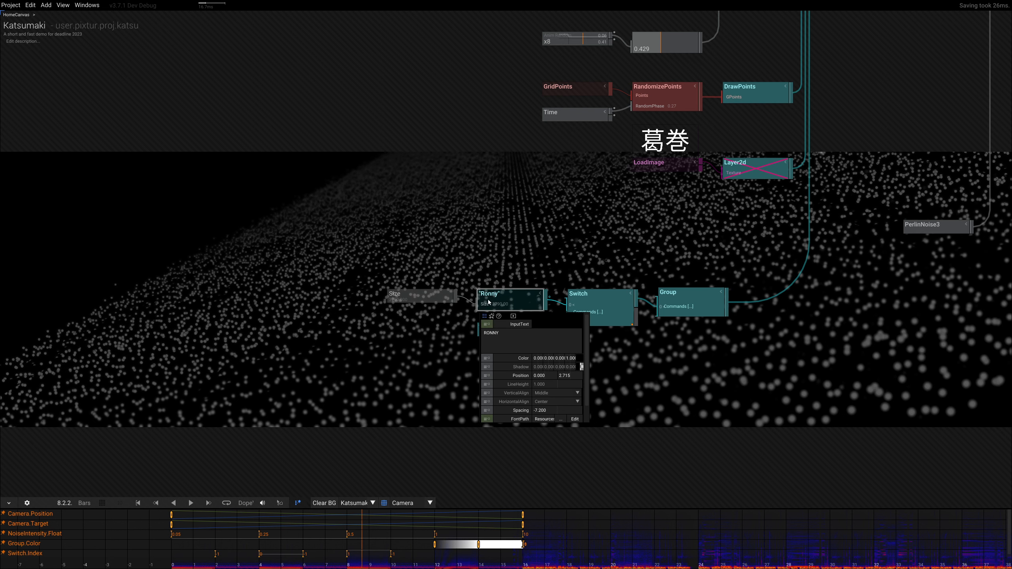
pyautogui.moveTo(455, 299); pyautogui.dragTo(463, 337)
# Set the shared Size node's Float to 2500
pyautogui.click(401, 300)
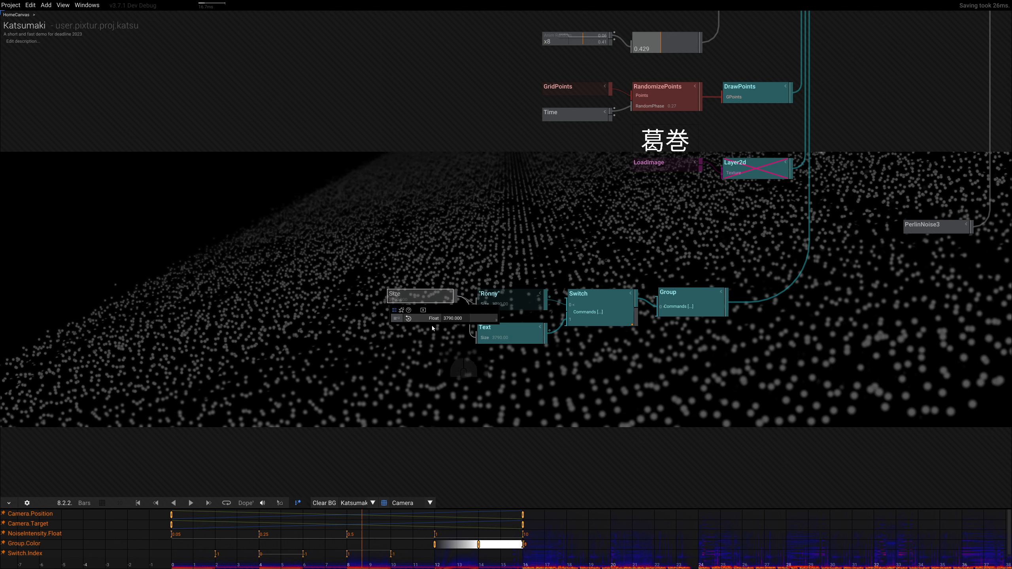
pyautogui.click(452, 318)
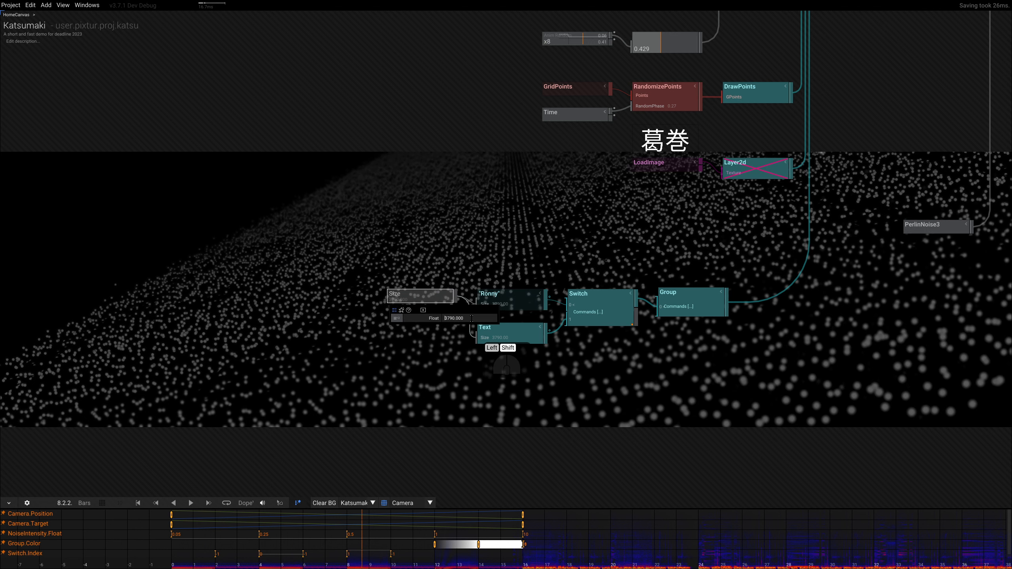
pyautogui.write('250')
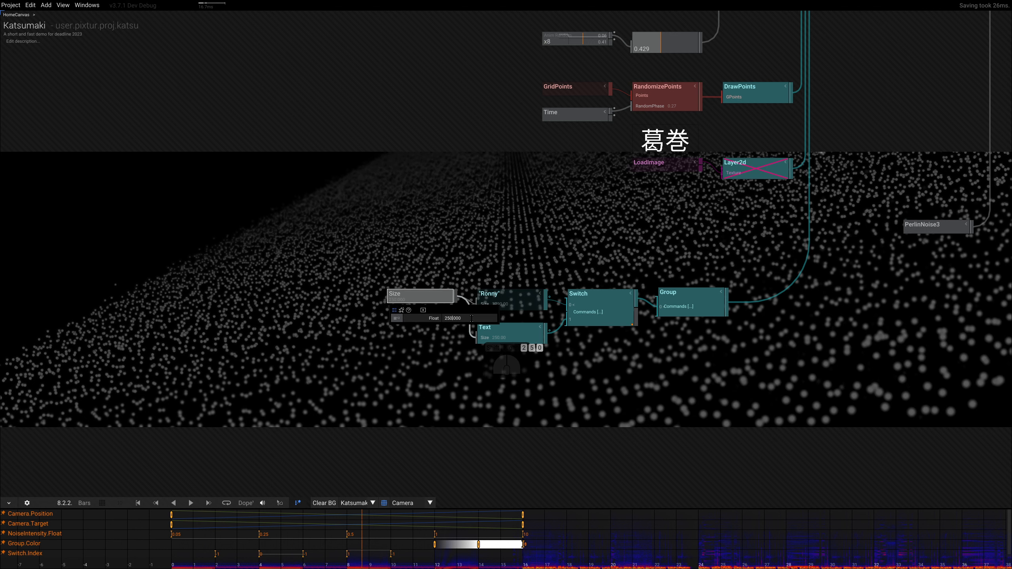
pyautogui.write('0')
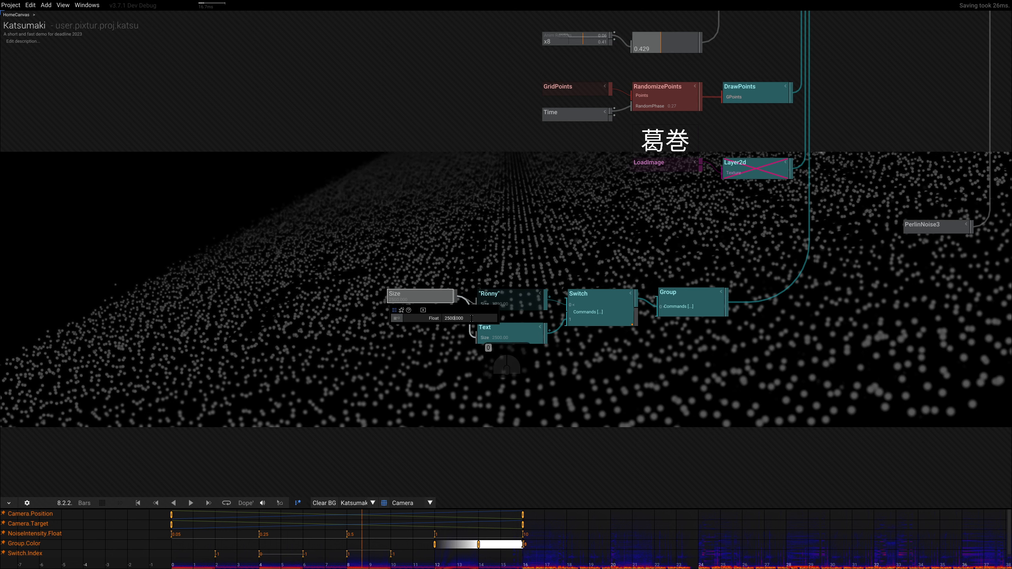
pyautogui.press('Return')
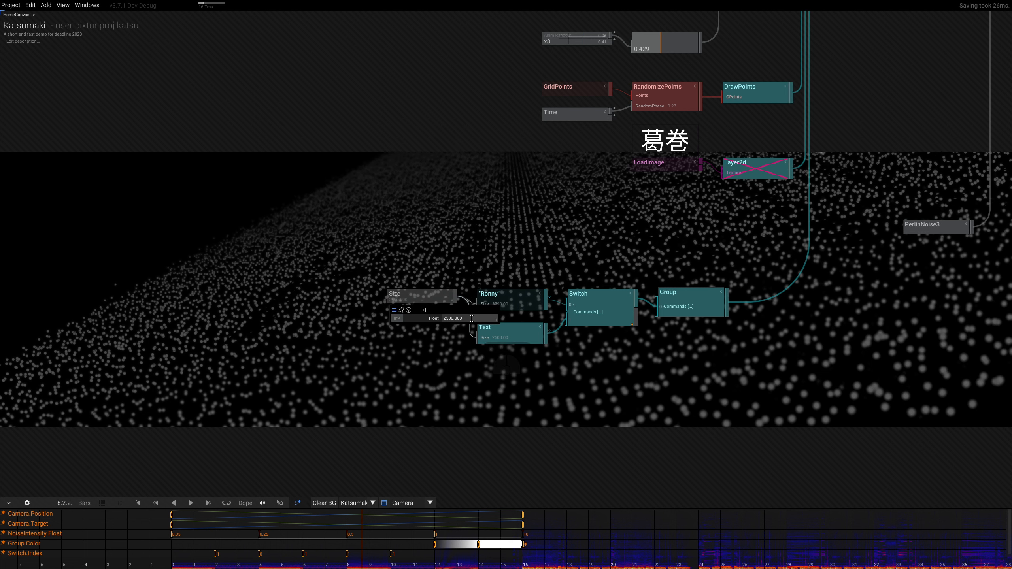
# Reposition the text Group lower in the view at bar 8 and advance the playhead past bar 10
pyautogui.click(685, 297)
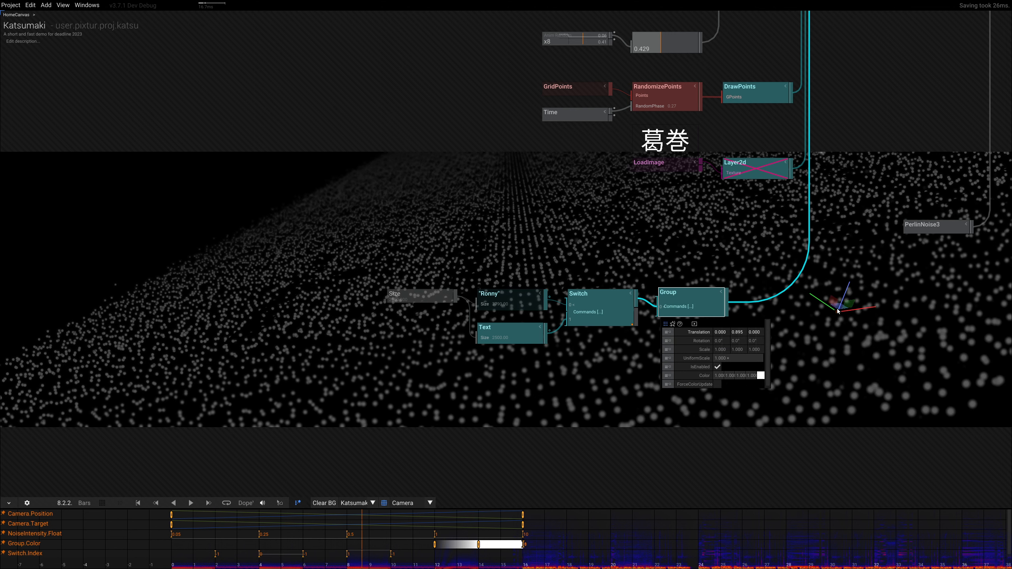
pyautogui.moveTo(838, 311); pyautogui.dragTo(653, 424)
pyautogui.moveTo(361, 563); pyautogui.dragTo(389, 567)
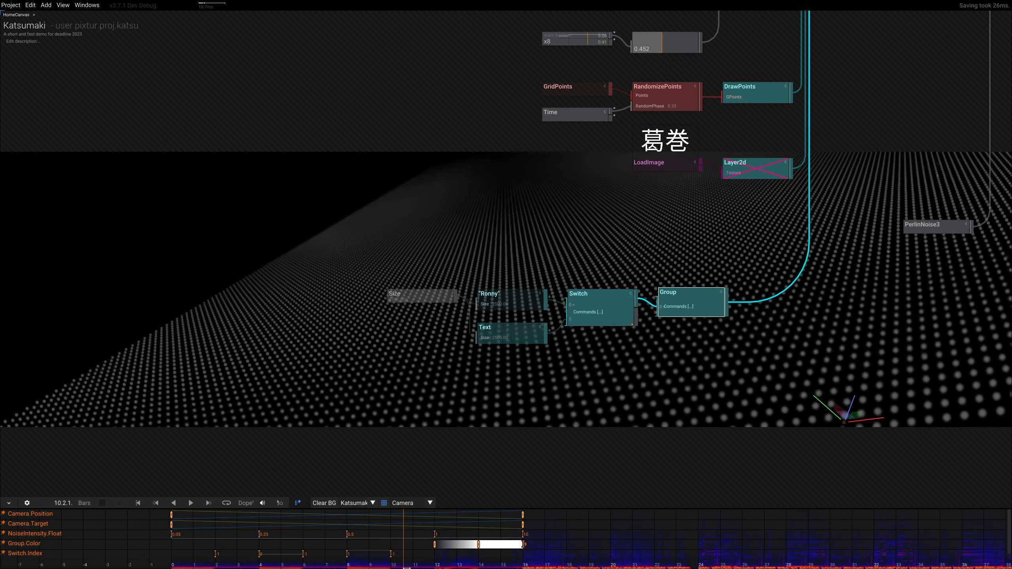
# Play the sequence from bar 0 with the interface hidden, then restore the interface and stop playback
pyautogui.moveTo(389, 567); pyautogui.dragTo(165, 568)
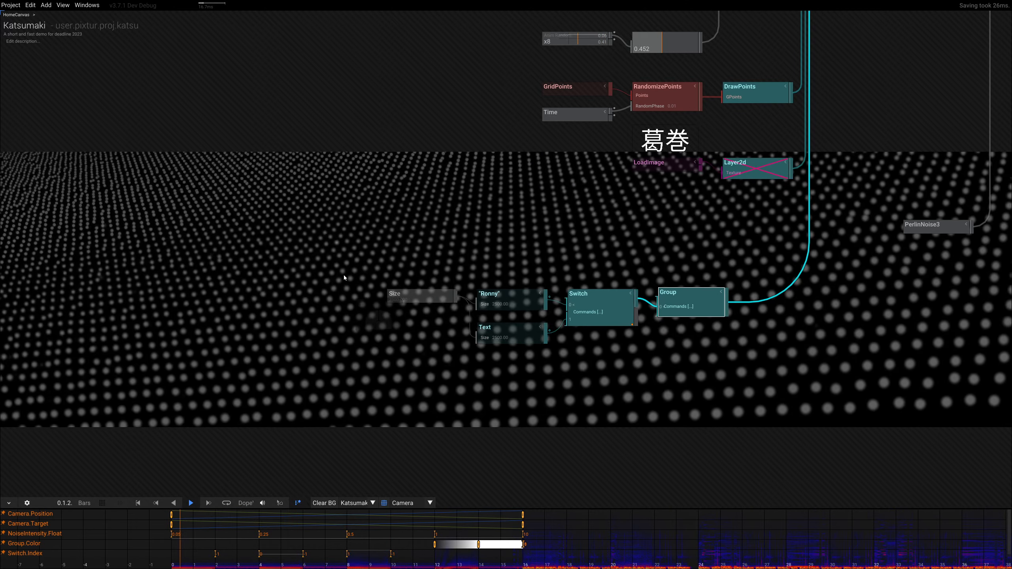
pyautogui.hotkey('shift', 'Escape')
pyautogui.scroll(-5, 361, 168)
pyautogui.moveTo(345, 268); pyautogui.dragTo(685, 27, button='right')
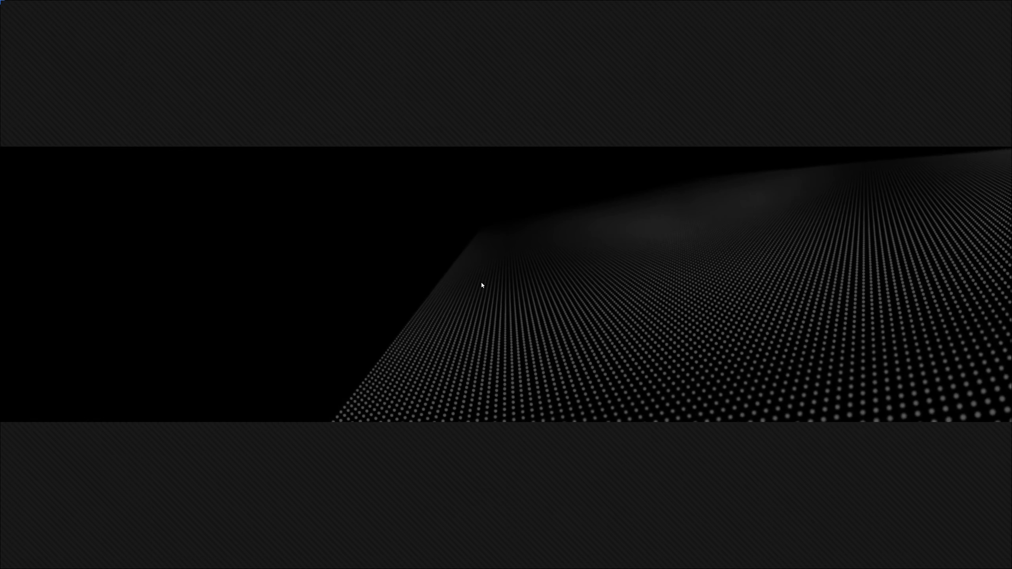
pyautogui.hotkey('shift', 'Escape')
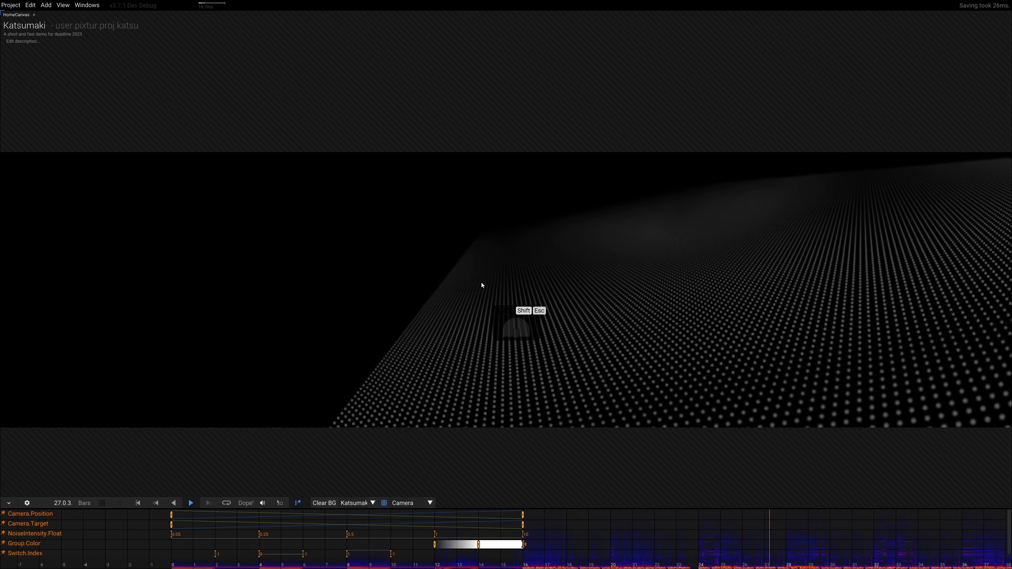
pyautogui.press('space')
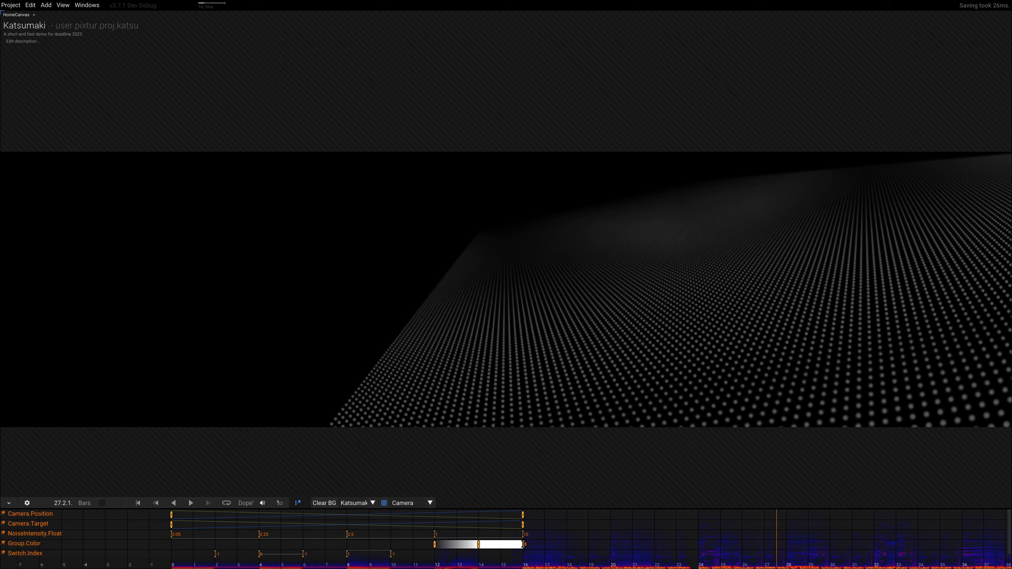
# Return the playhead to just past bar 6 and enlarge the timeline area around bars 0 to 16
pyautogui.moveTo(516, 566); pyautogui.dragTo(312, 567)
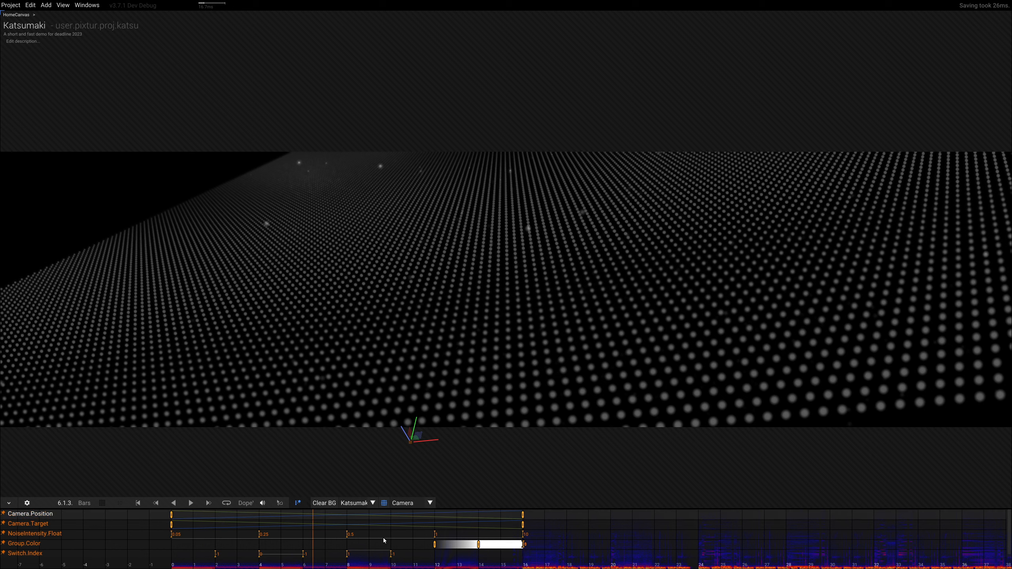
pyautogui.moveTo(558, 509); pyautogui.dragTo(552, 455)
pyautogui.scroll(5, 348, 567)
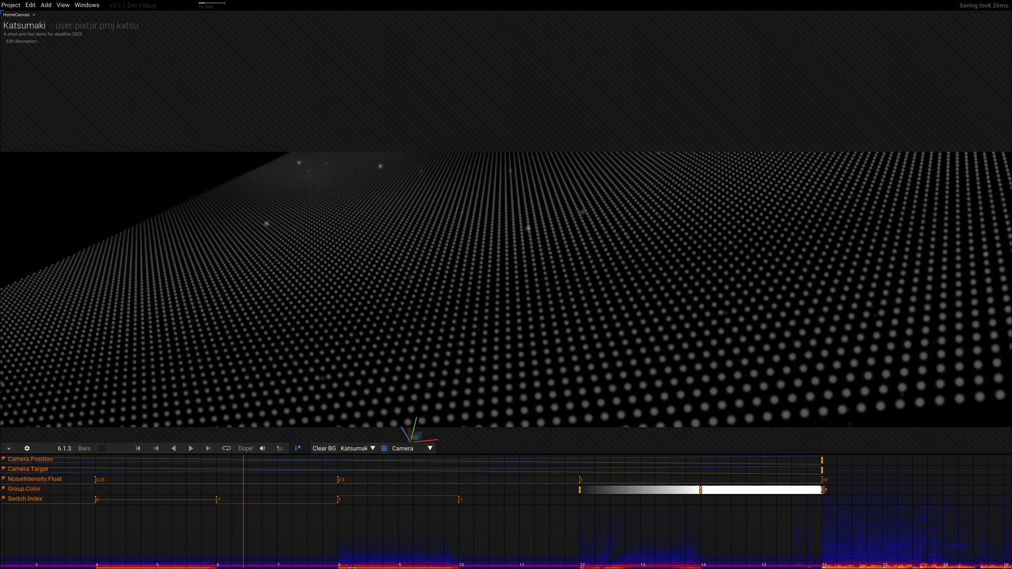
pyautogui.scroll(-3, 543, 549)
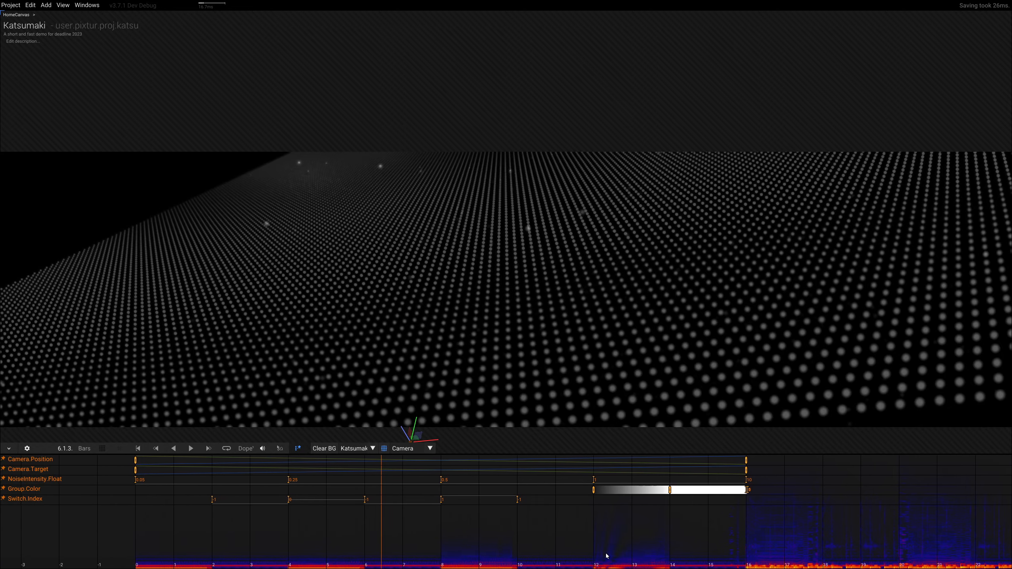
# Enlarge the timeline area to show more of the audio spectrum and scrub between bars 12 and 14
pyautogui.moveTo(600, 565); pyautogui.dragTo(663, 563)
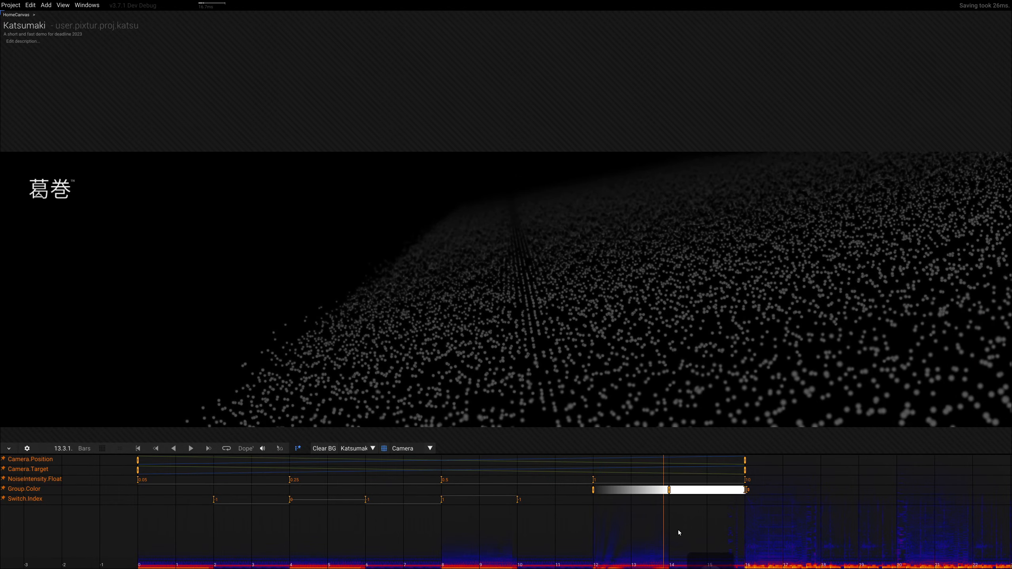
pyautogui.moveTo(679, 530); pyautogui.dragTo(556, 524, button='right')
pyautogui.scroll(5, 554, 526)
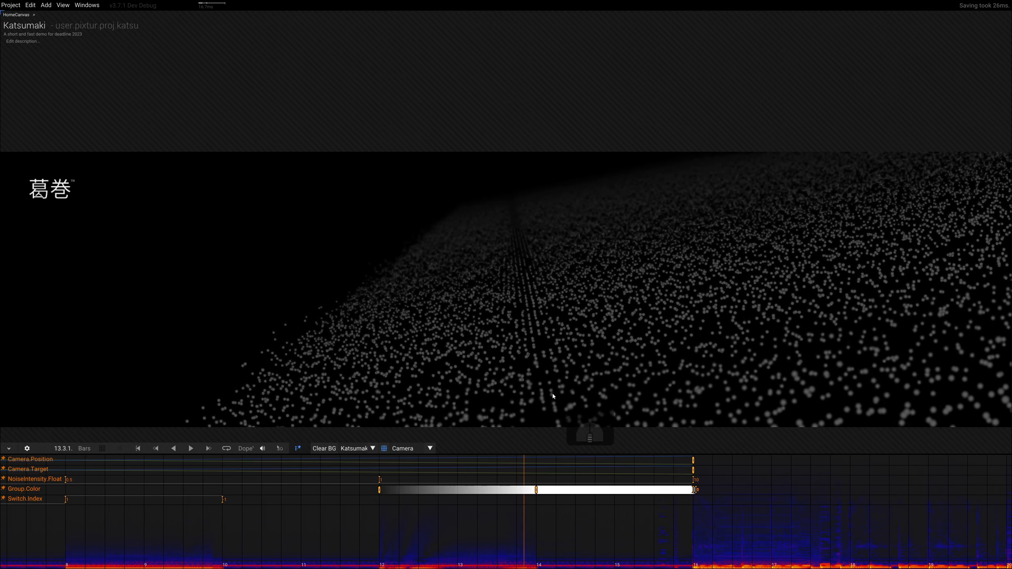
pyautogui.moveTo(546, 455); pyautogui.dragTo(546, 283)
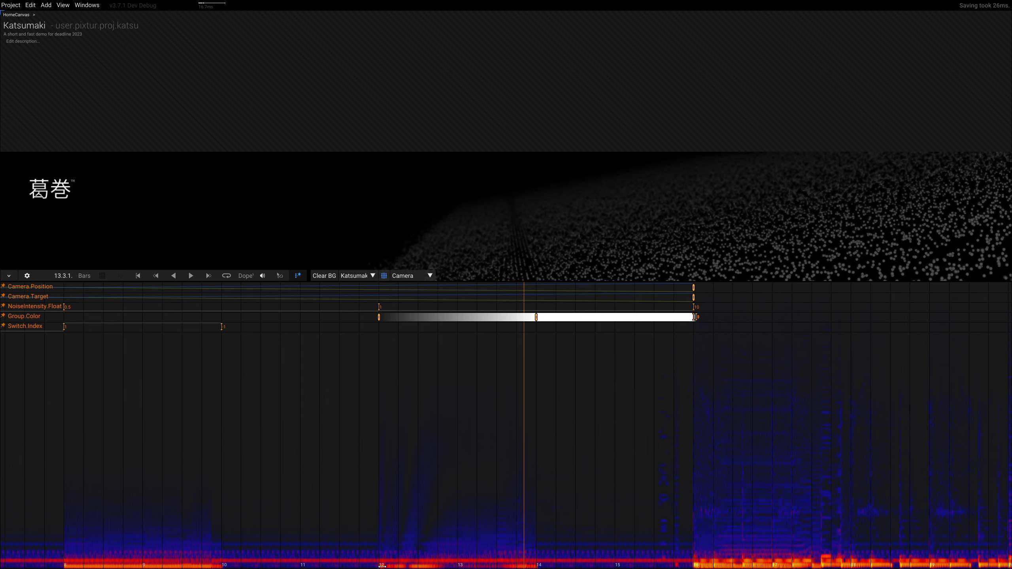
pyautogui.moveTo(382, 566); pyautogui.dragTo(397, 566)
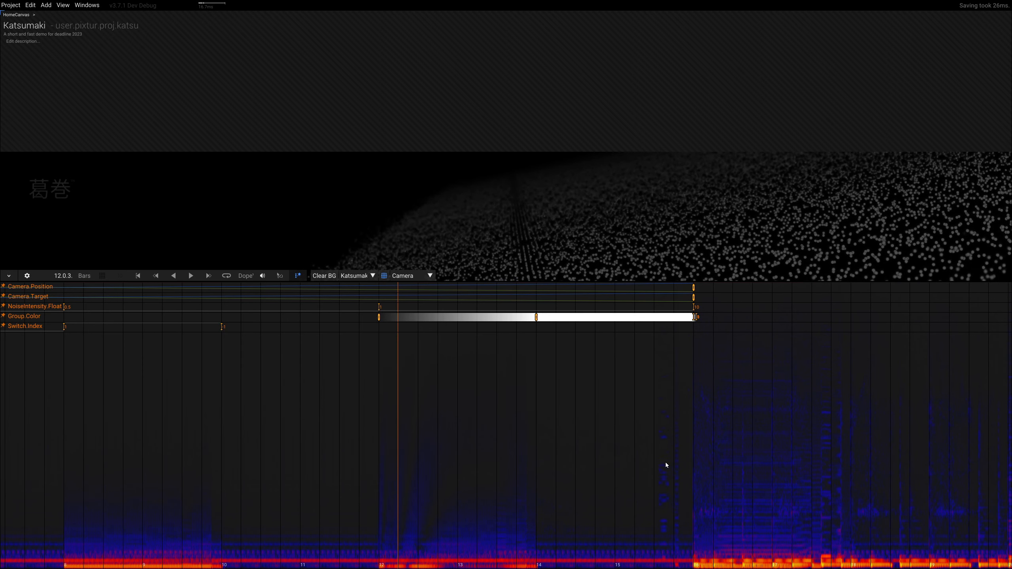
# Move the playhead to bar 15 and examine the audio spectrum around the bar 16 transition
pyautogui.moveTo(668, 566); pyautogui.dragTo(634, 566)
pyautogui.scroll(10, 695, 463)
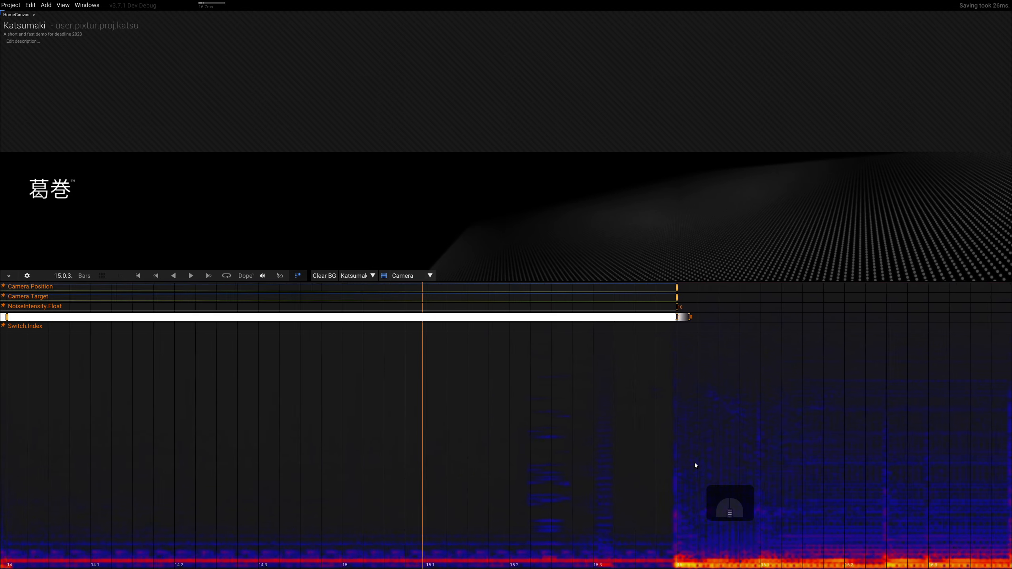
pyautogui.scroll(-1, 695, 464)
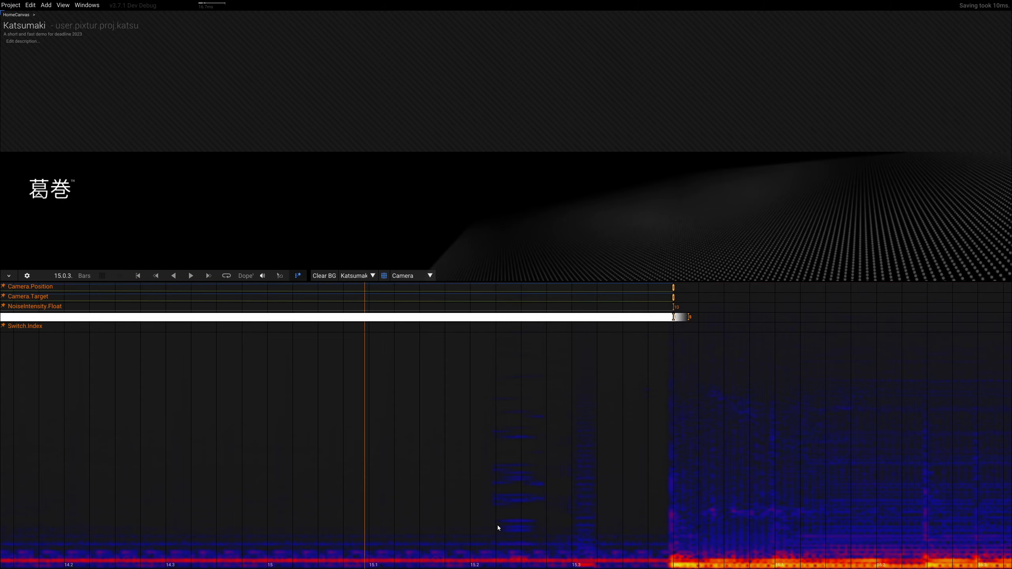
pyautogui.scroll(-7, 497, 527)
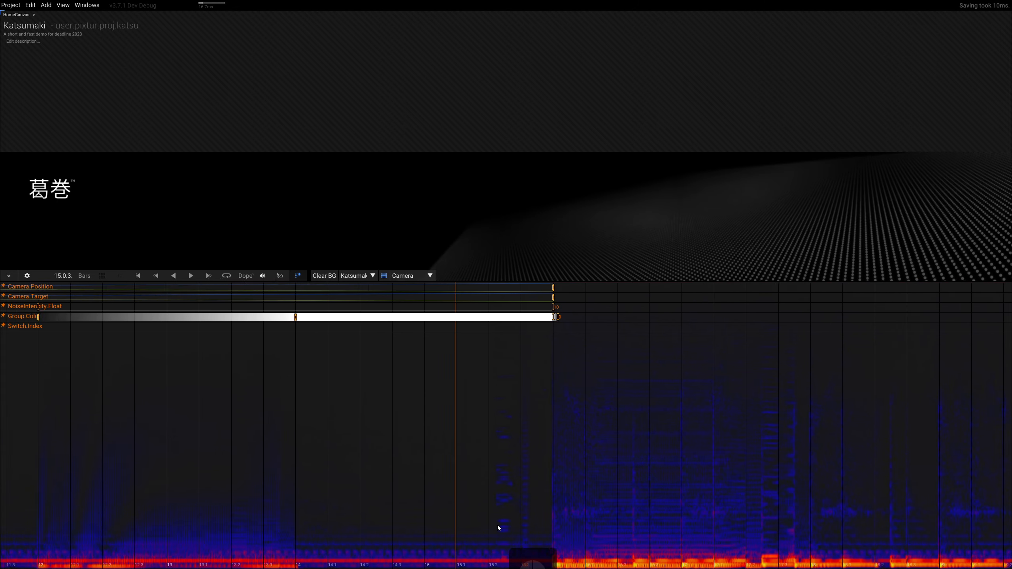
pyautogui.scroll(4, 498, 528)
pyautogui.scroll(-1, 500, 527)
pyautogui.moveTo(746, 505); pyautogui.dragTo(317, 497, button='right')
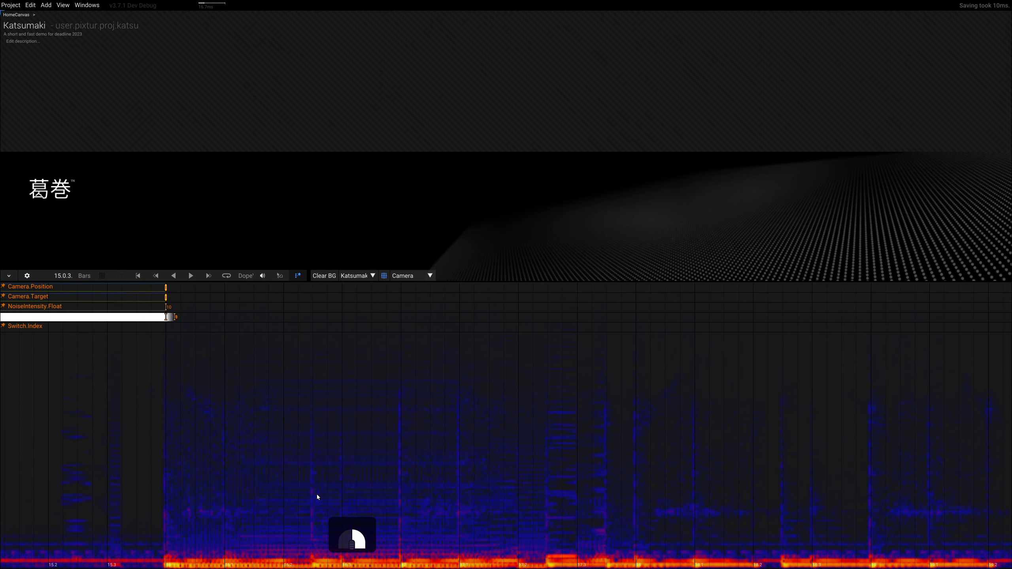
pyautogui.scroll(-4, 562, 493)
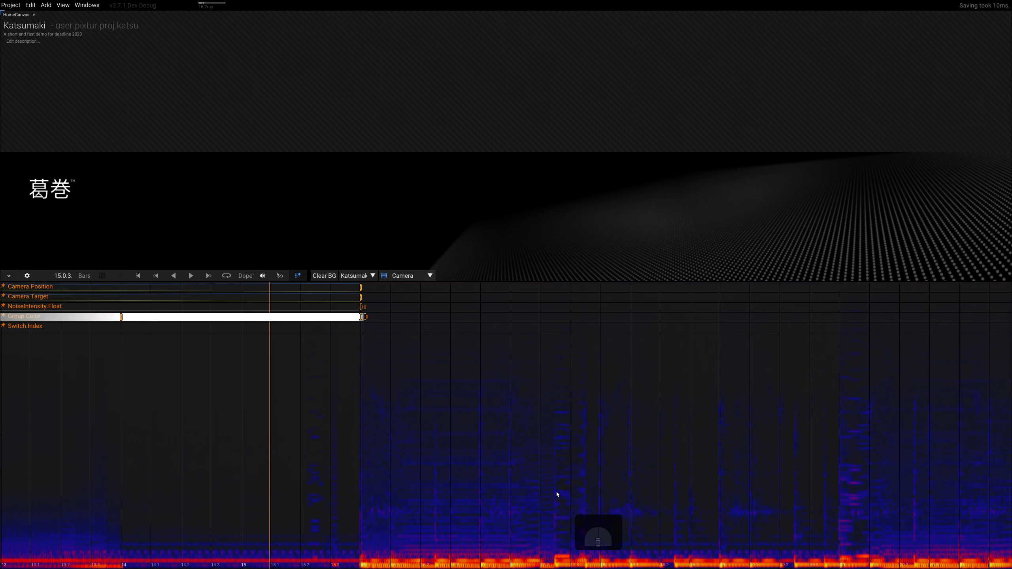
pyautogui.scroll(5, 468, 485)
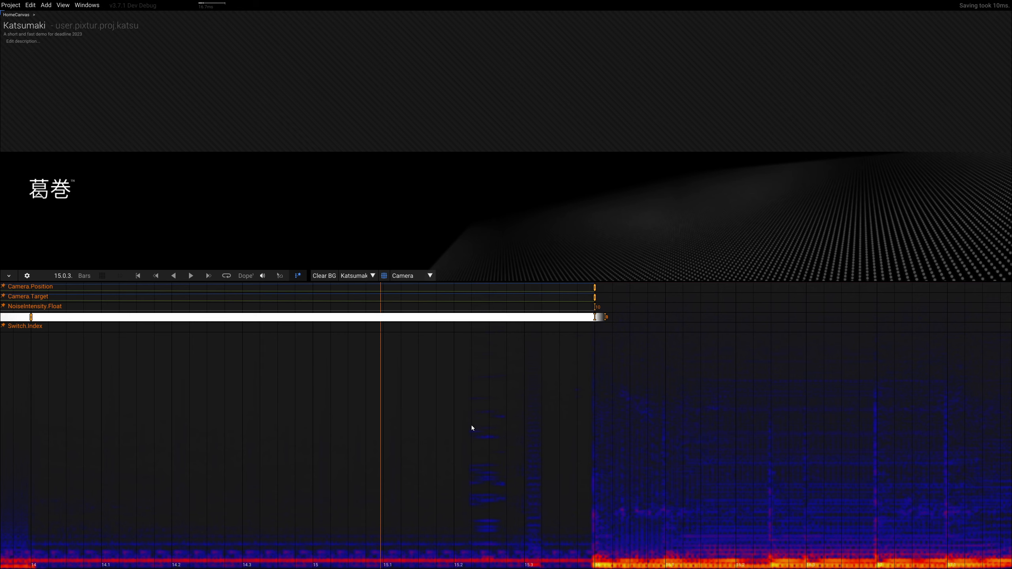
# Play the passage leading up to bar 16, stop playback, and set the playhead back to 15.2
pyautogui.moveTo(472, 566); pyautogui.dragTo(404, 565)
pyautogui.press('space')
pyautogui.press('space')
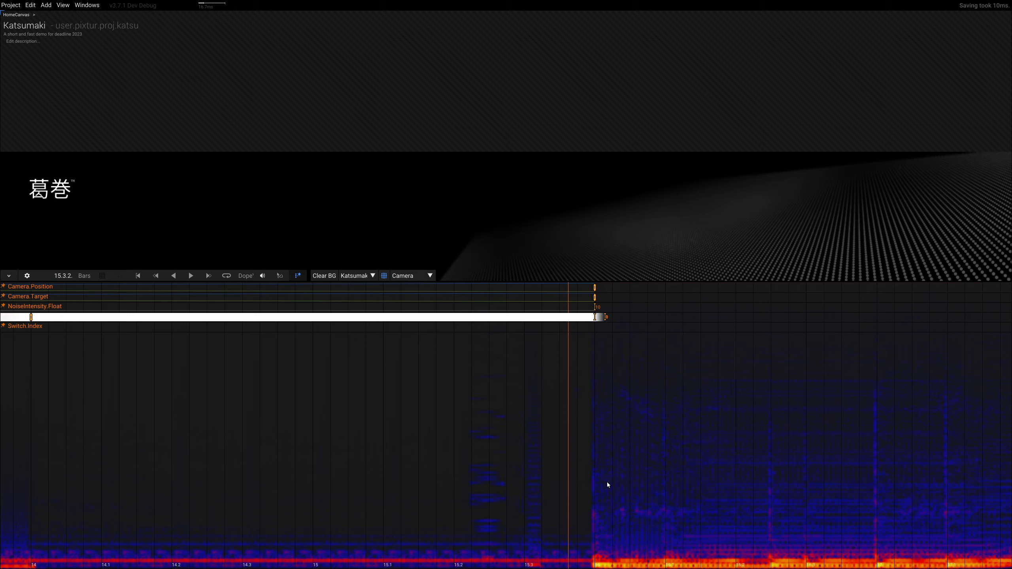
pyautogui.scroll(-8, 606, 483)
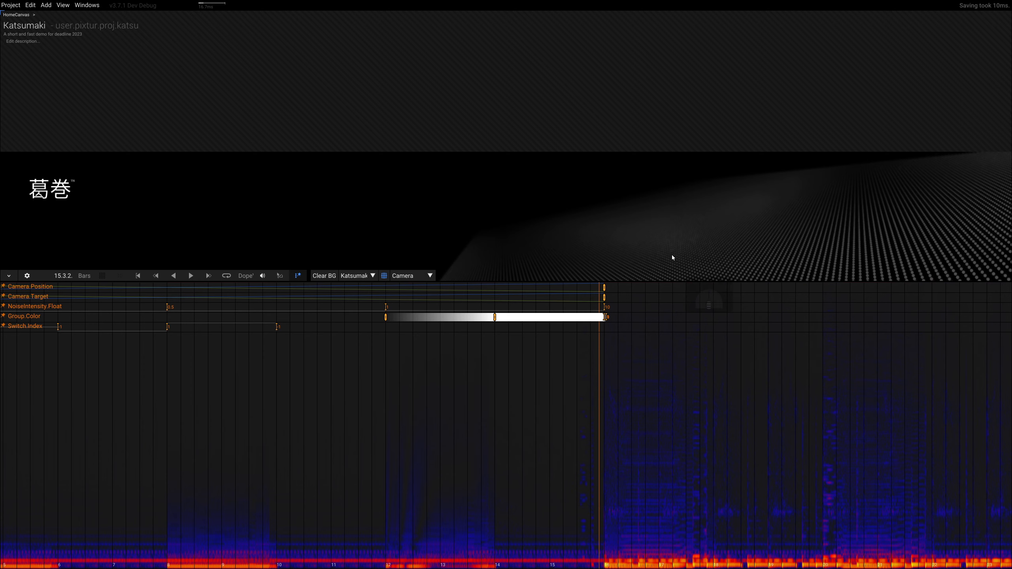
pyautogui.click(585, 564)
pyautogui.moveTo(585, 565); pyautogui.dragTo(578, 566)
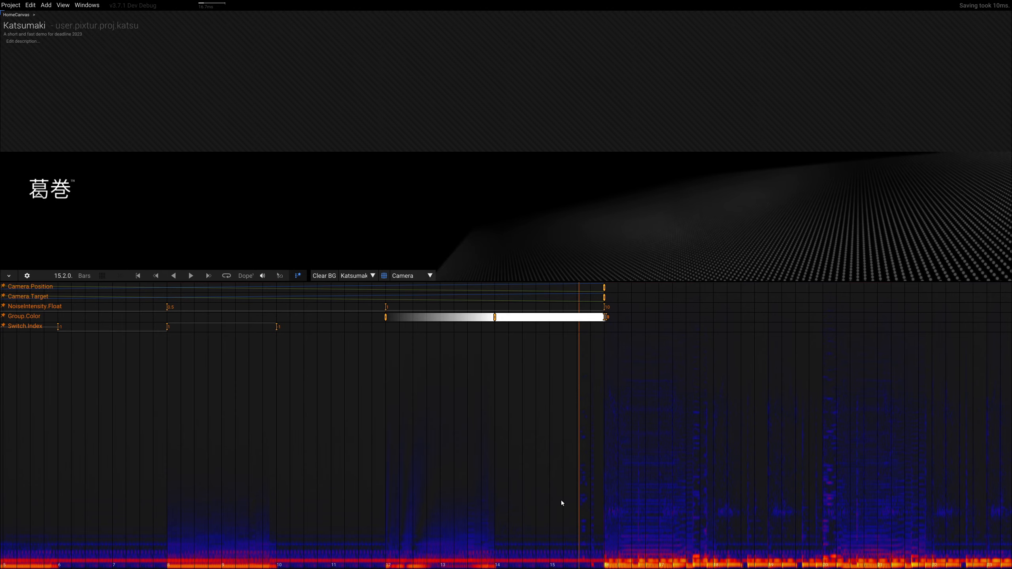
pyautogui.scroll(6, 562, 504)
pyautogui.scroll(-5, 561, 503)
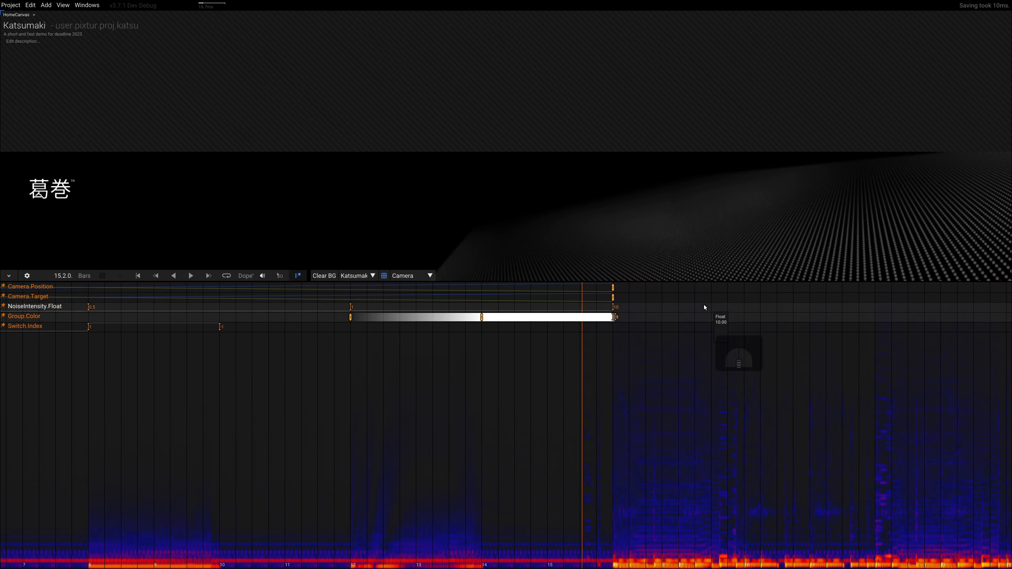
# Shrink the timeline area and bring the whole soundtrack, from bar 0 to about bar 100, into the timeline
pyautogui.moveTo(708, 282); pyautogui.dragTo(710, 476)
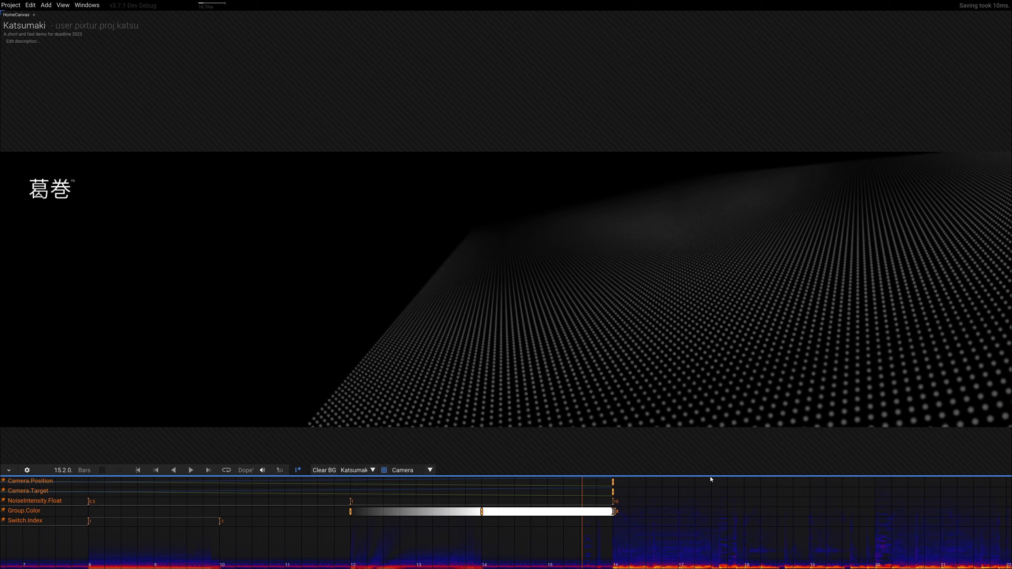
pyautogui.scroll(-4, 712, 543)
pyautogui.moveTo(710, 543); pyautogui.dragTo(338, 554, button='right')
pyautogui.scroll(-6, 339, 555)
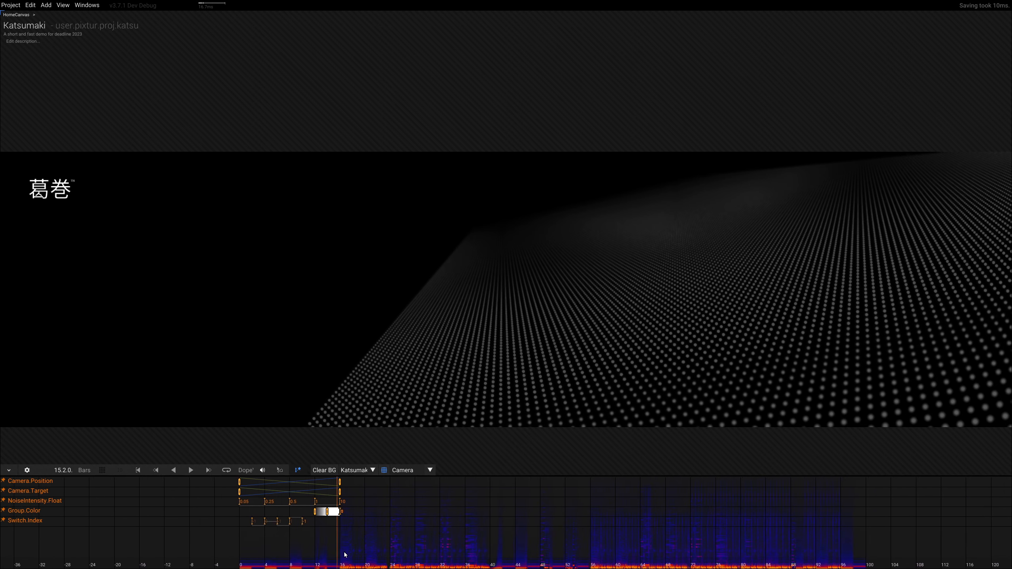
pyautogui.moveTo(488, 554); pyautogui.dragTo(438, 553, button='right')
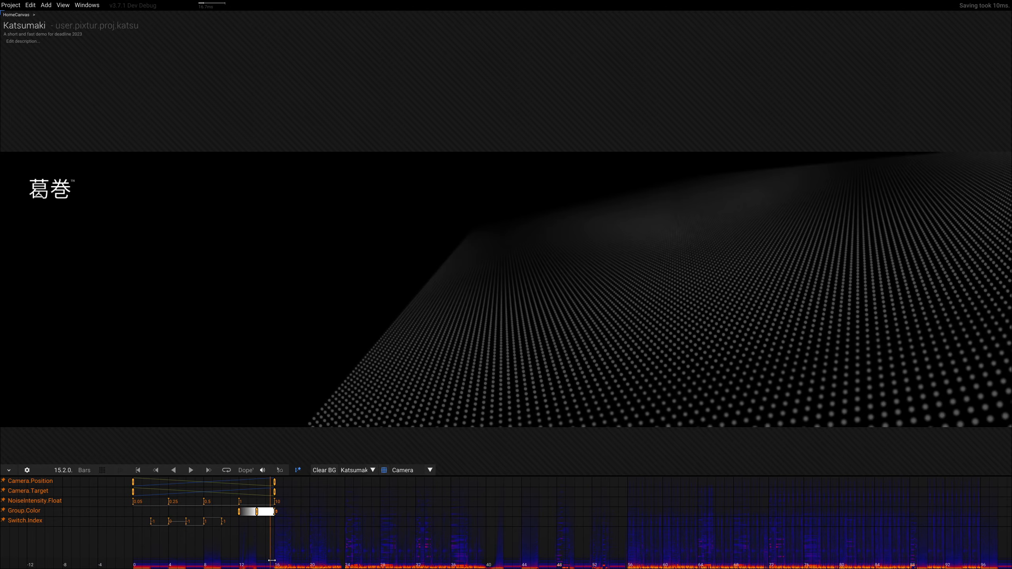
# Scrub the playhead past bars 19 and 37 to about bar 56 to preview the point grid
pyautogui.moveTo(271, 561); pyautogui.dragTo(309, 564)
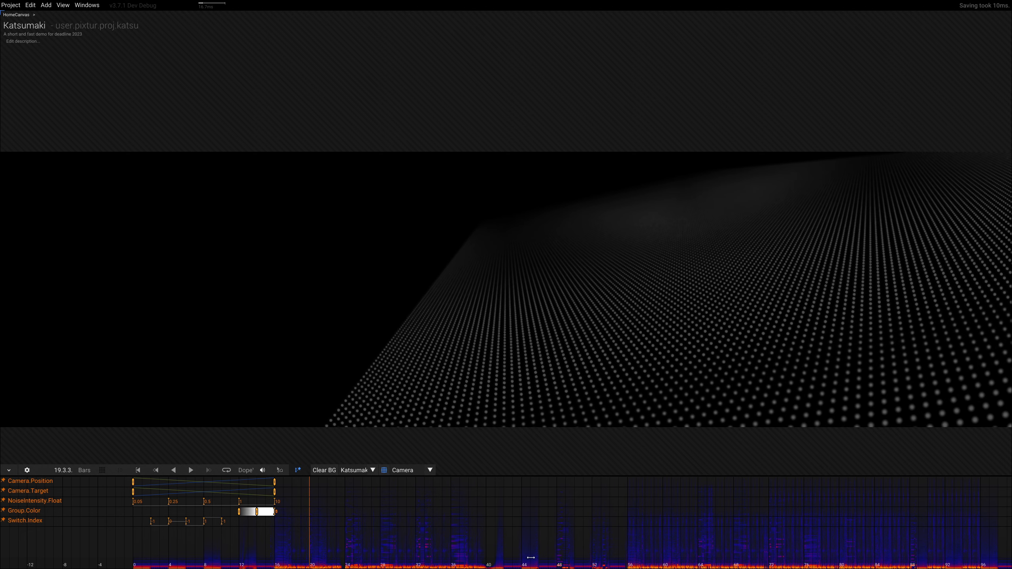
pyautogui.moveTo(477, 564); pyautogui.dragTo(459, 565)
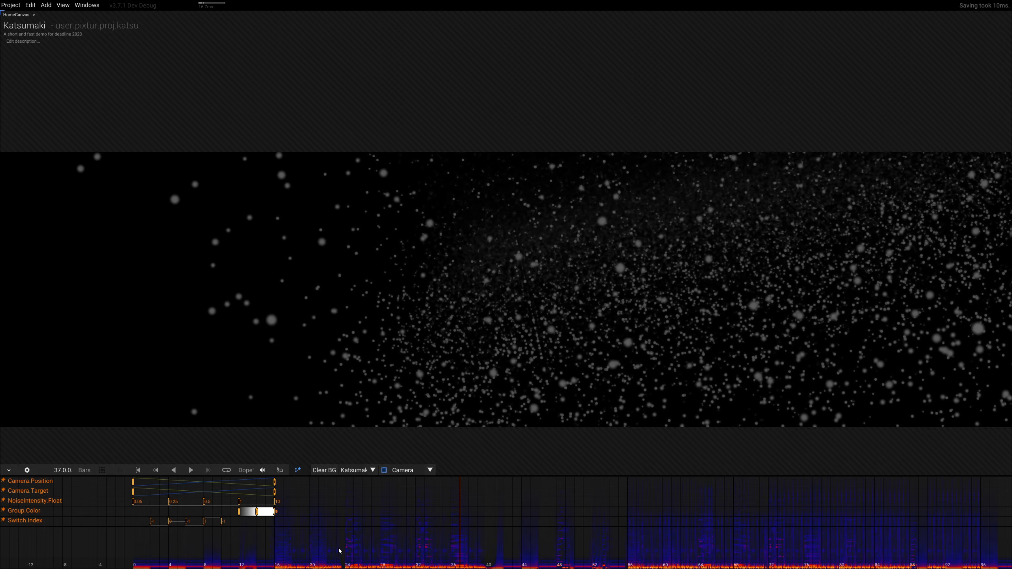
pyautogui.moveTo(304, 564); pyautogui.dragTo(632, 561)
pyautogui.scroll(-3, 634, 561)
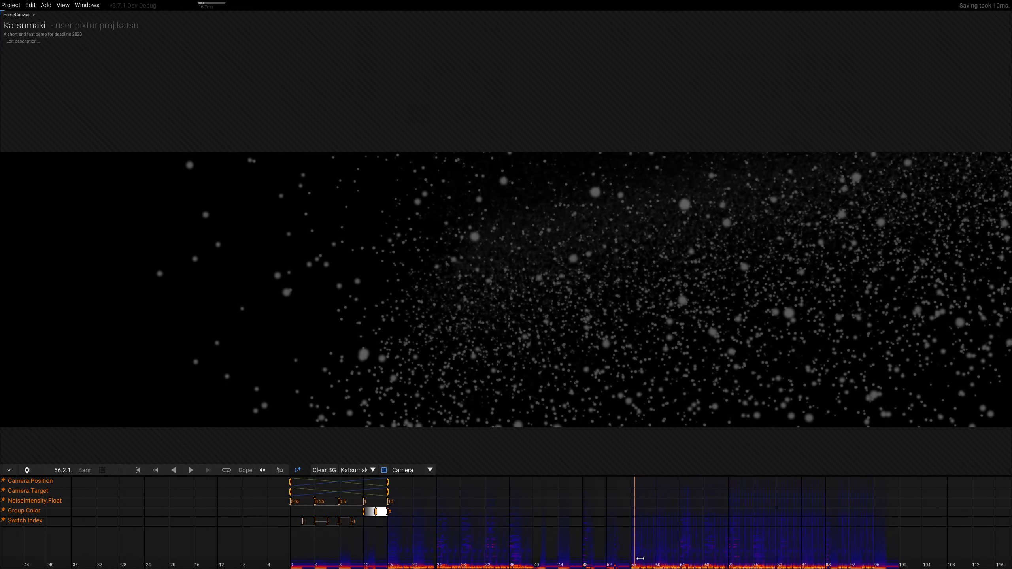
# Play the sequence briefly from about bar 56 and stop playback
pyautogui.moveTo(636, 559); pyautogui.dragTo(362, 563, button='right')
pyautogui.click(354, 566)
pyautogui.press('space')
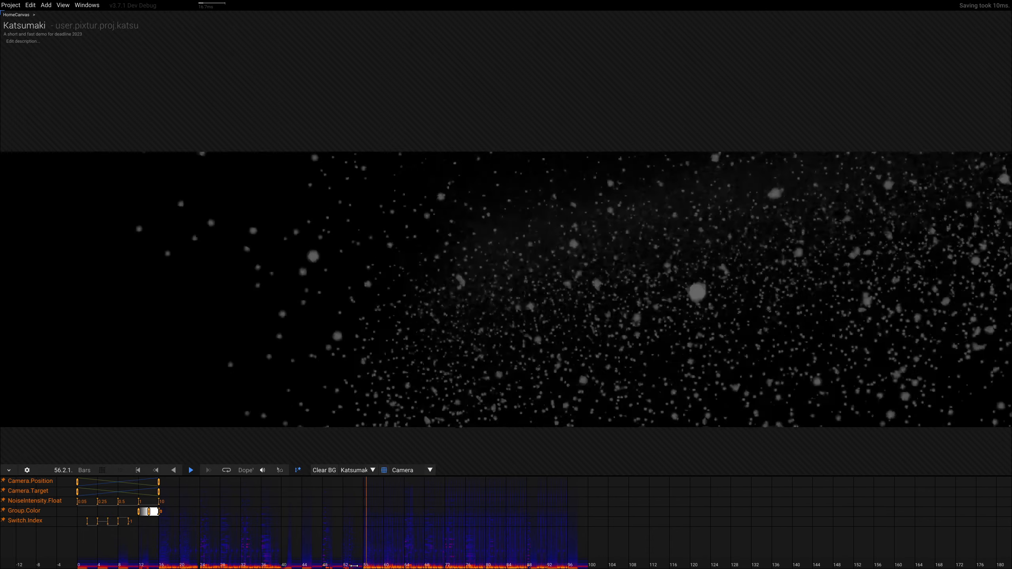
pyautogui.press('space')
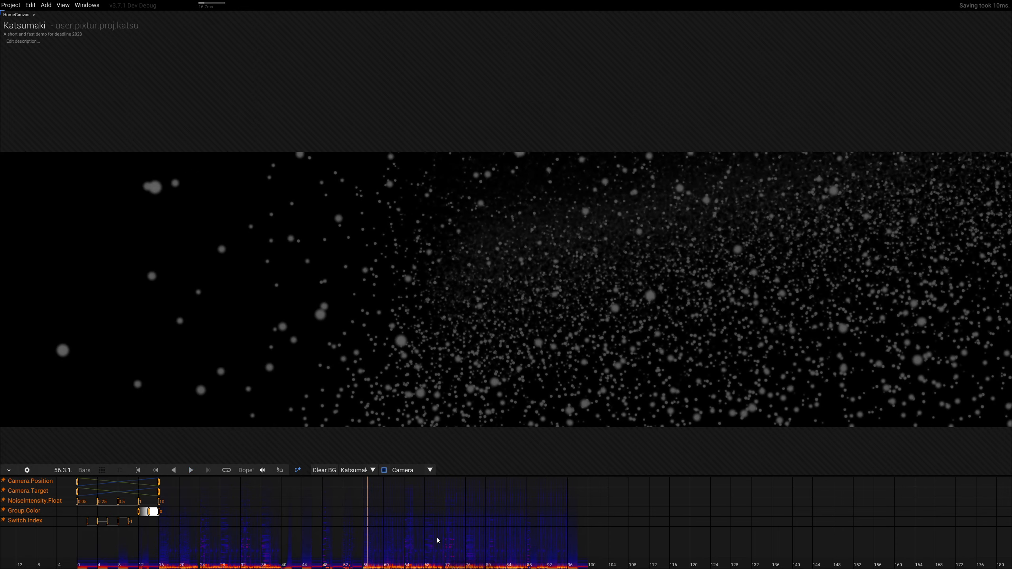
# Switch to the katsumaki file in Figma, examine the dark black-and-white floating-cube reference image up close, and return to T3
pyautogui.hotkey('alt', 'Tab')
pyautogui.hotkey('alt', 'Tab')
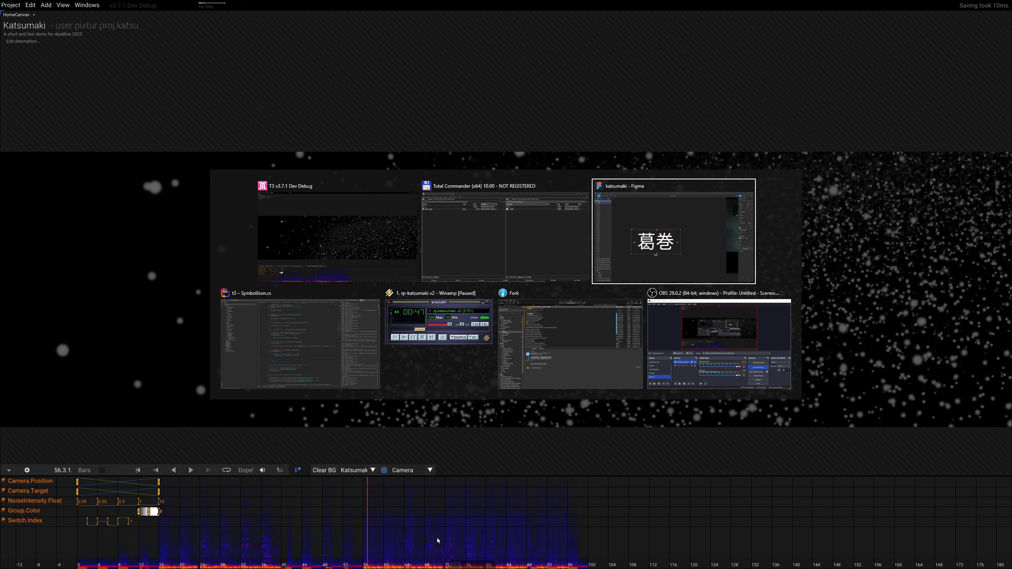
pyautogui.keyDown('ctrl'); pyautogui.scroll(-5, 613, 212); pyautogui.keyUp('ctrl')
pyautogui.keyDown('ctrl'); pyautogui.scroll(3, 396, 292); pyautogui.keyUp('ctrl')
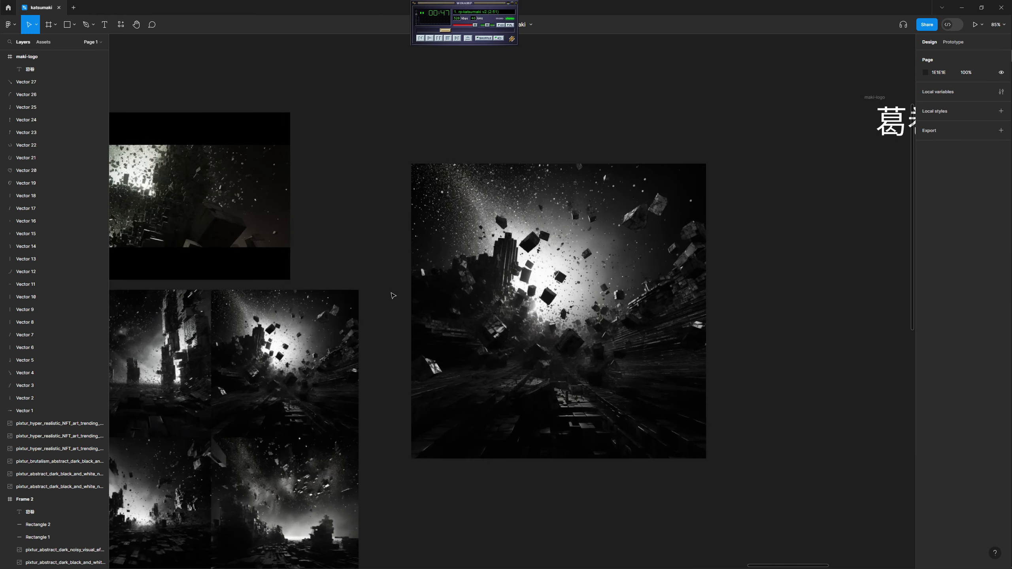
pyautogui.keyDown('ctrl'); pyautogui.scroll(2, 550, 317); pyautogui.keyUp('ctrl')
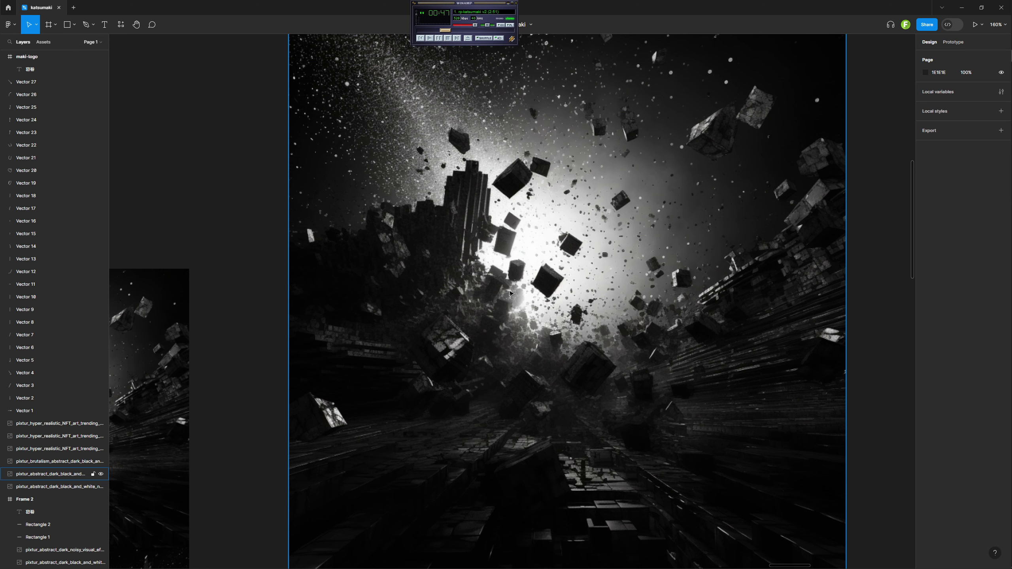
pyautogui.keyDown('ctrl'); pyautogui.scroll(-5, 516, 306); pyautogui.keyUp('ctrl')
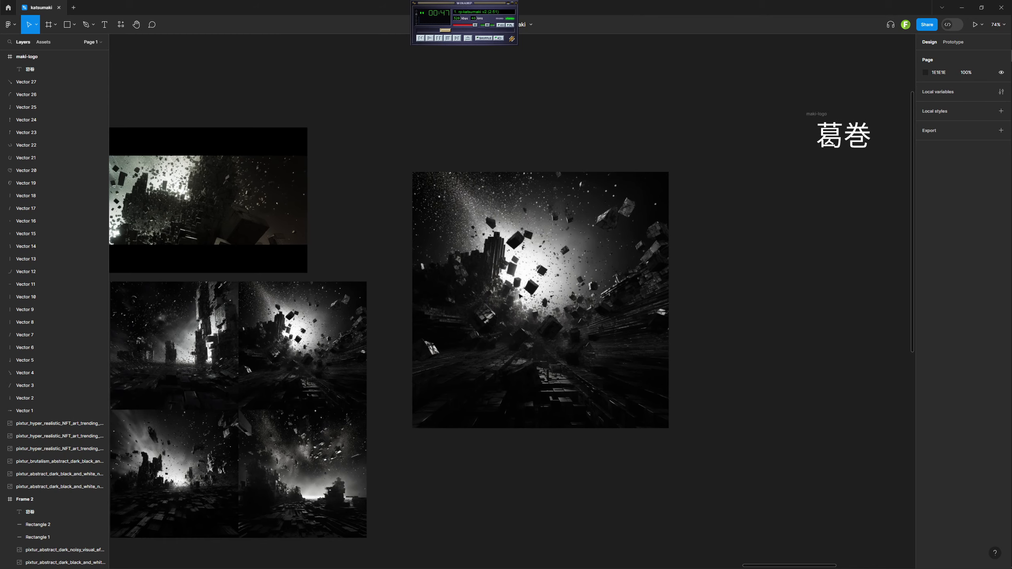
pyautogui.click(520, 297)
pyautogui.hotkey('alt', 'Tab')
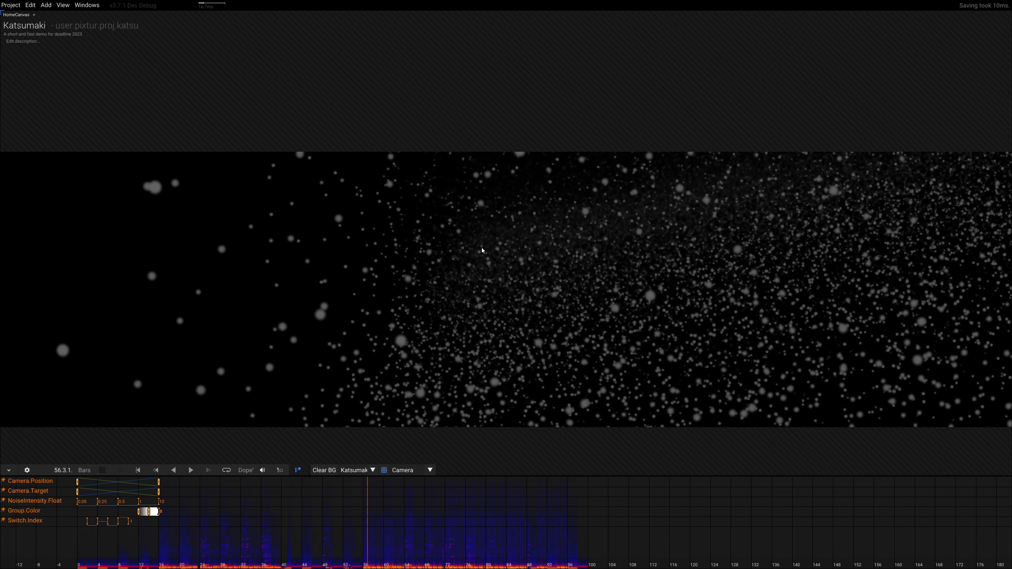
pyautogui.press('ctrl')
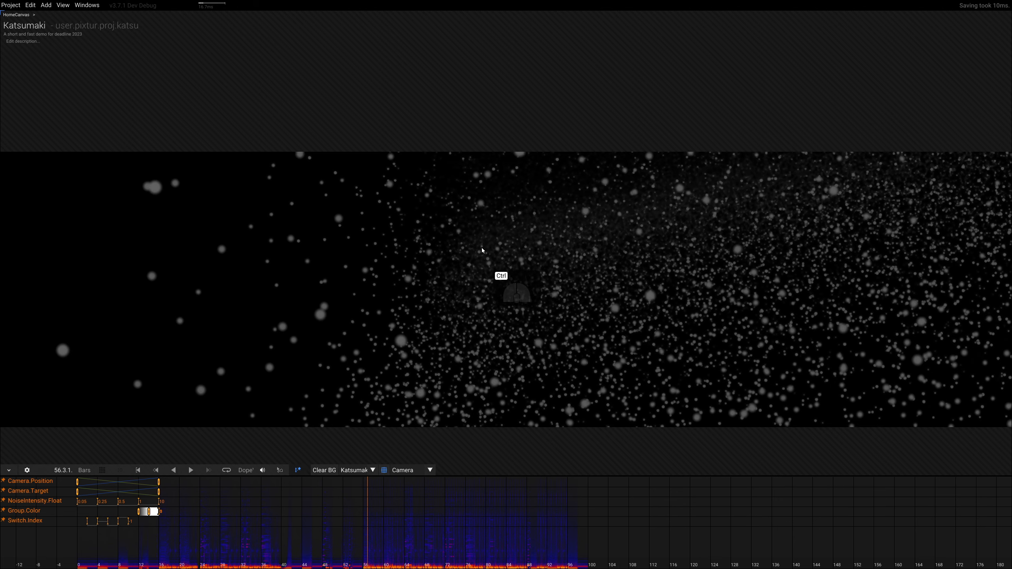